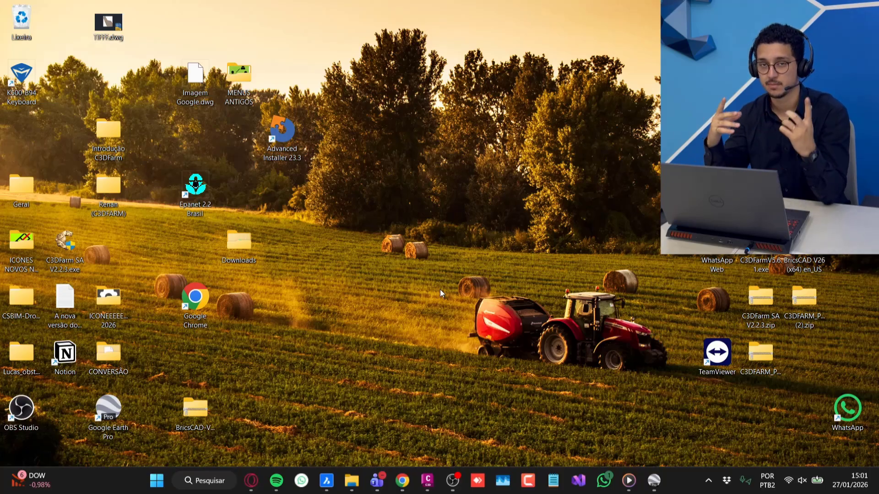
Switch to Google Earth Pro and draw a new path along the corners of the field containing the Iniciando Projeto placemark
click(654, 480)
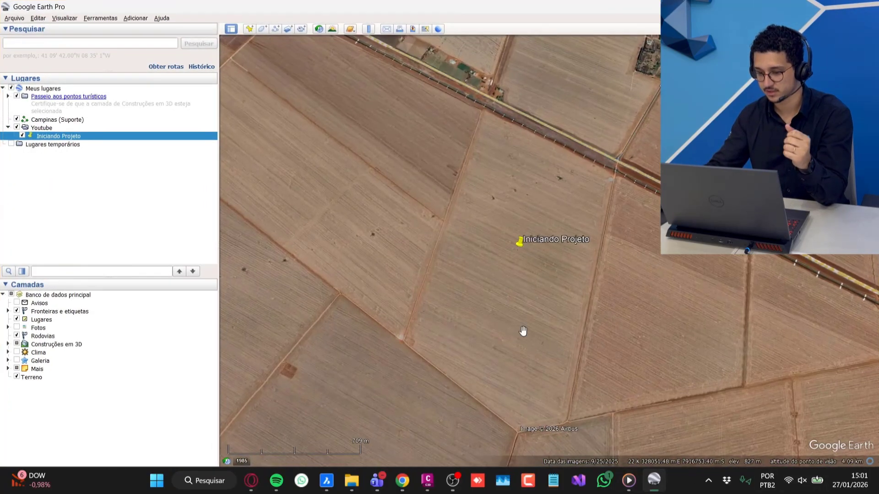
scroll(555, 292, up, 3)
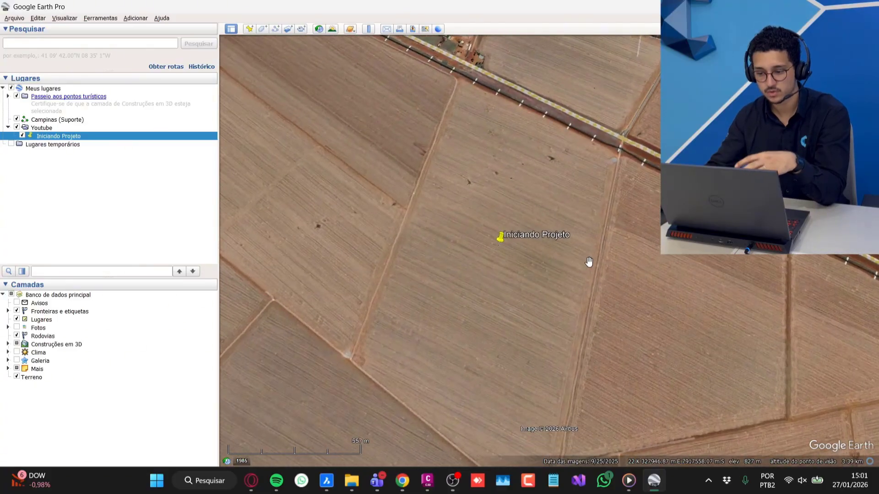
scroll(551, 289, down, 3)
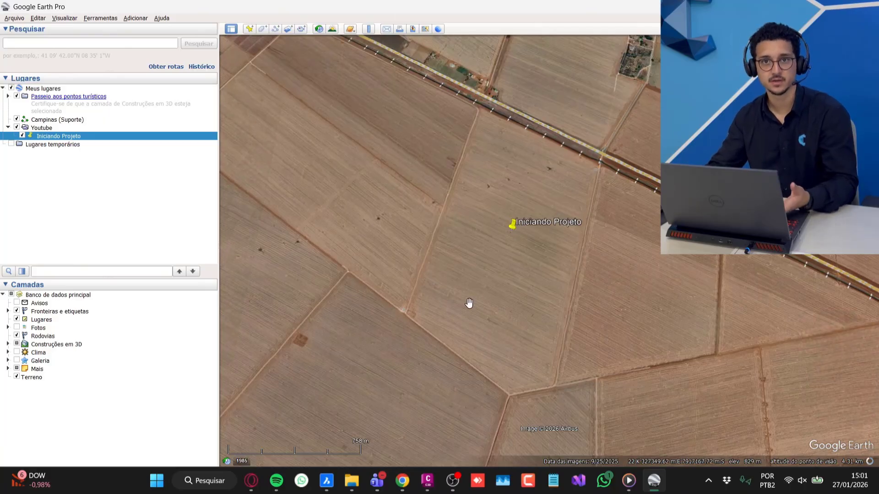
scroll(492, 325, up, 2)
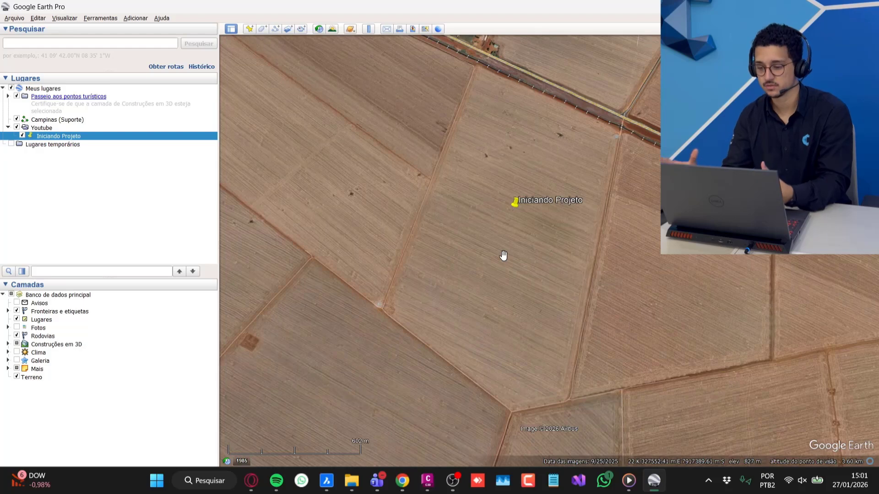
middle_drag(544, 345, 564, 346)
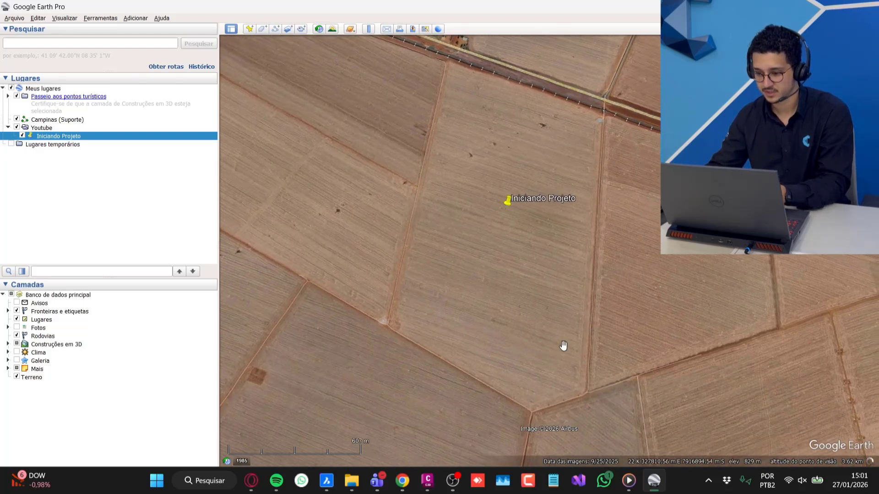
click(276, 29)
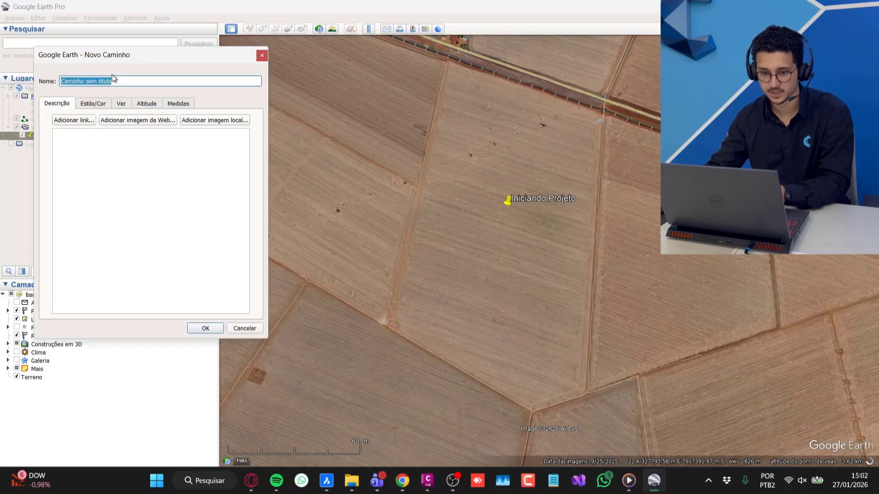
click(225, 174)
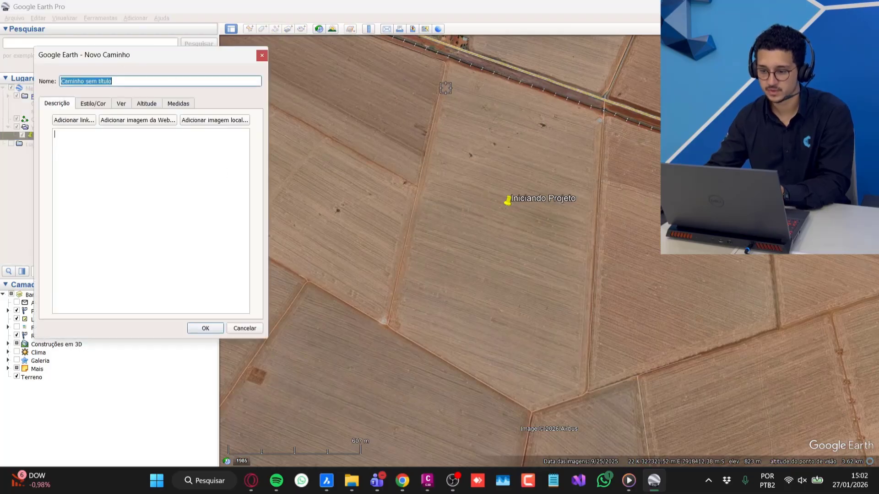
click(447, 59)
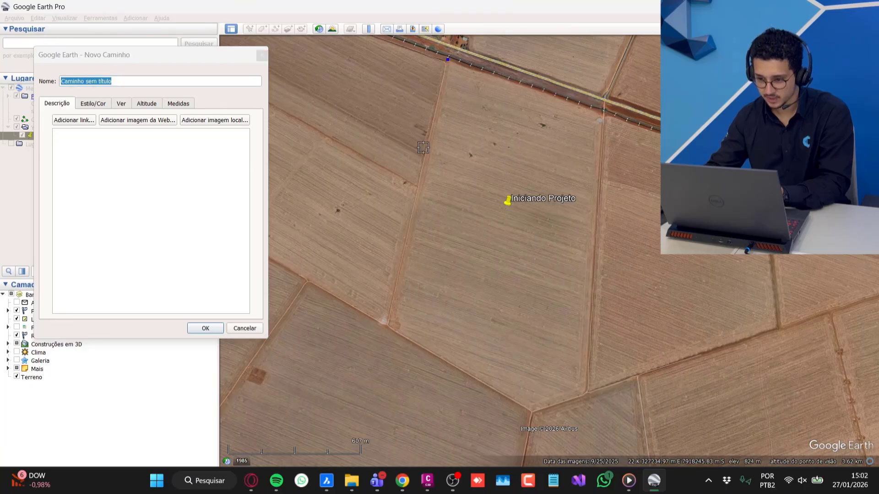
click(388, 326)
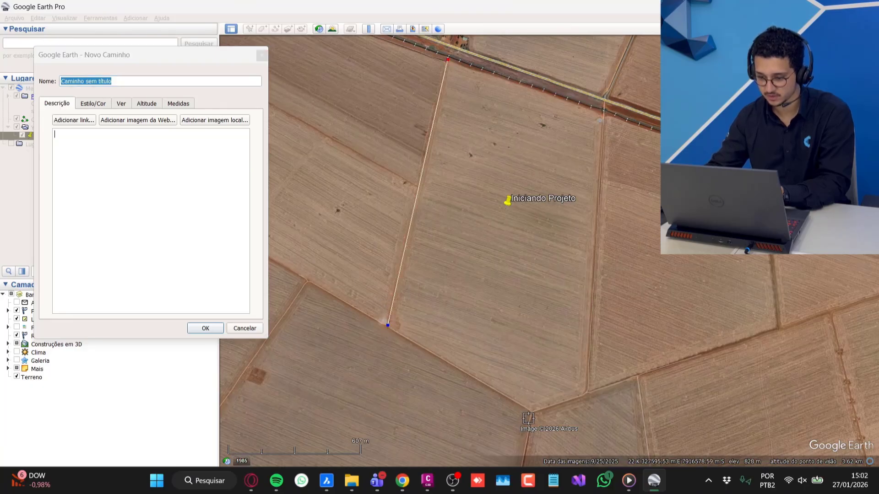
click(531, 410)
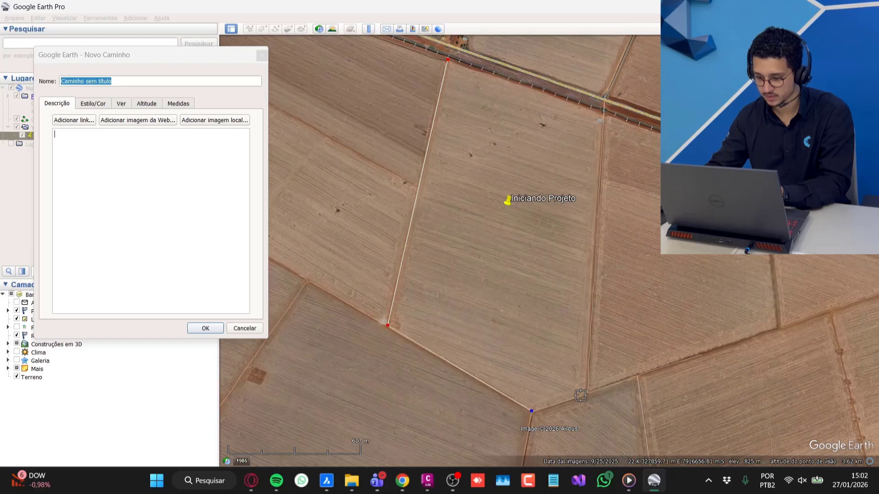
click(603, 112)
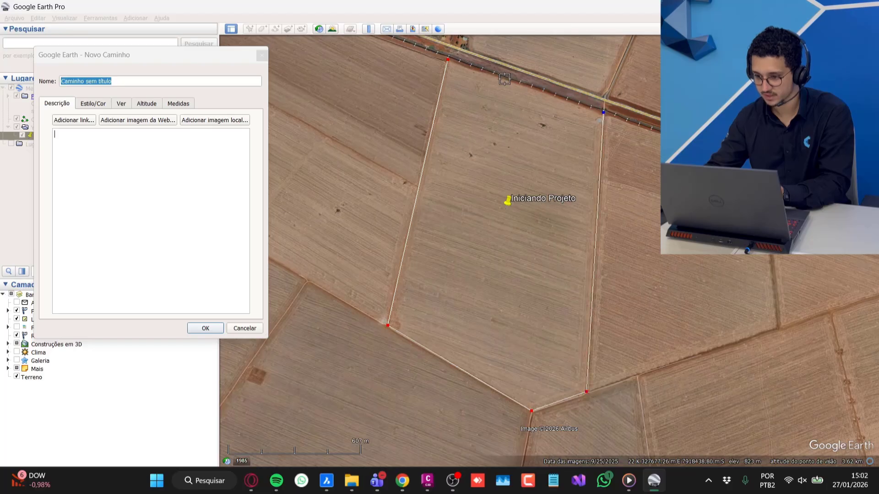
Close the field path by adding a final vertex and moving it onto the starting point at the northwest corner
click(462, 64)
scroll(461, 63, up, 5)
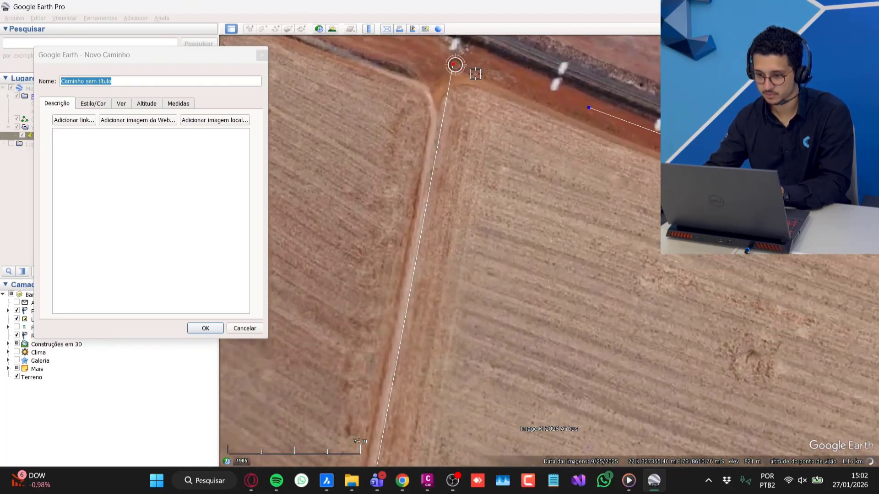
drag(604, 118, 461, 71)
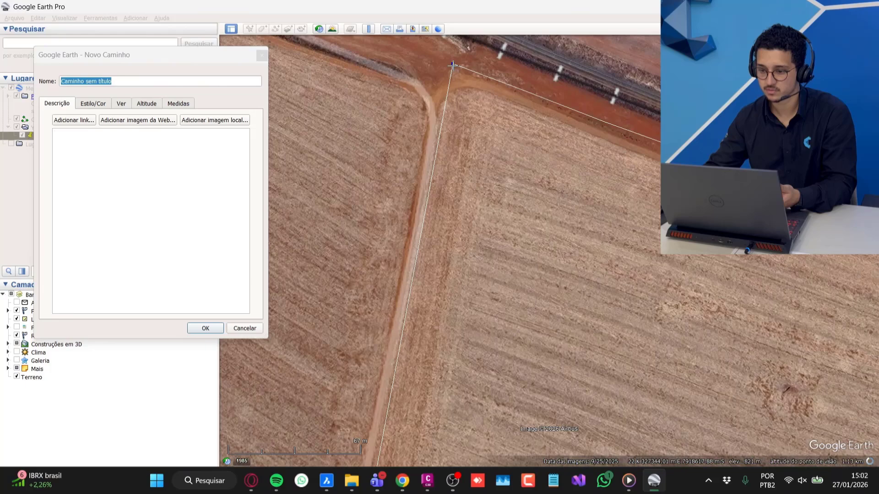
Name the new path Terreno do Projeto and save it to the places list
scroll(516, 151, down, 10)
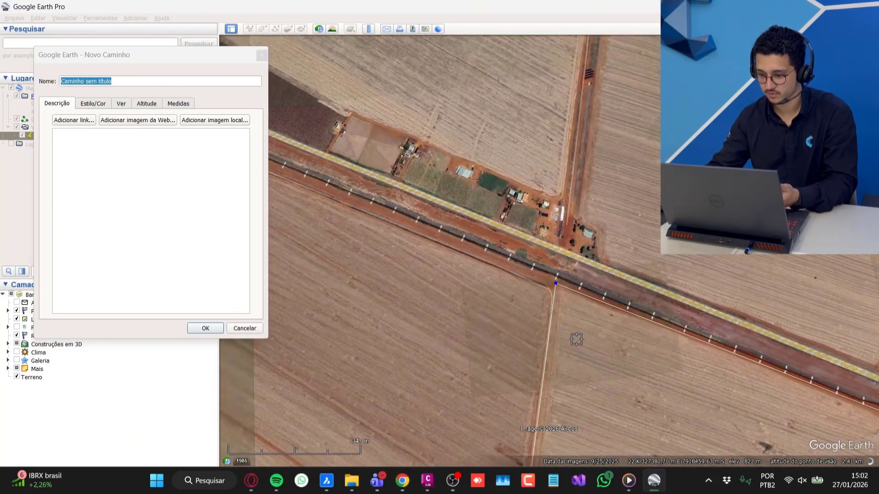
scroll(577, 332, up, 2)
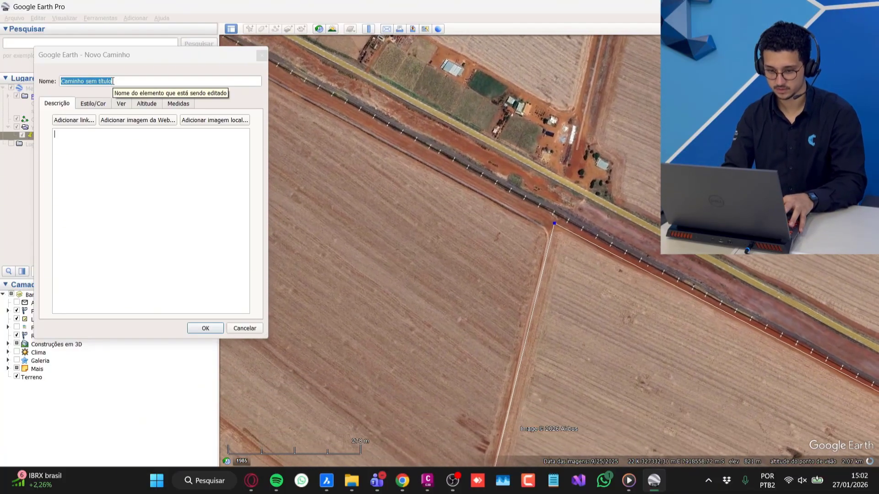
triple_click(113, 81)
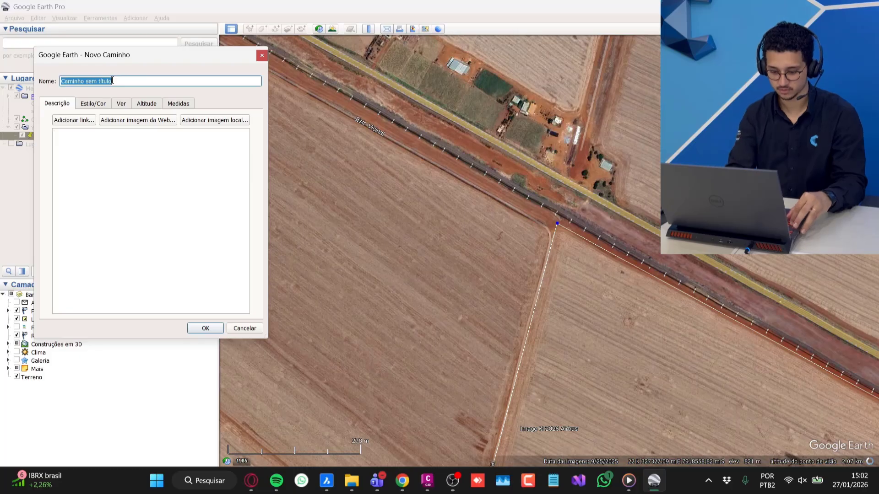
text(Terreno do Projeto)
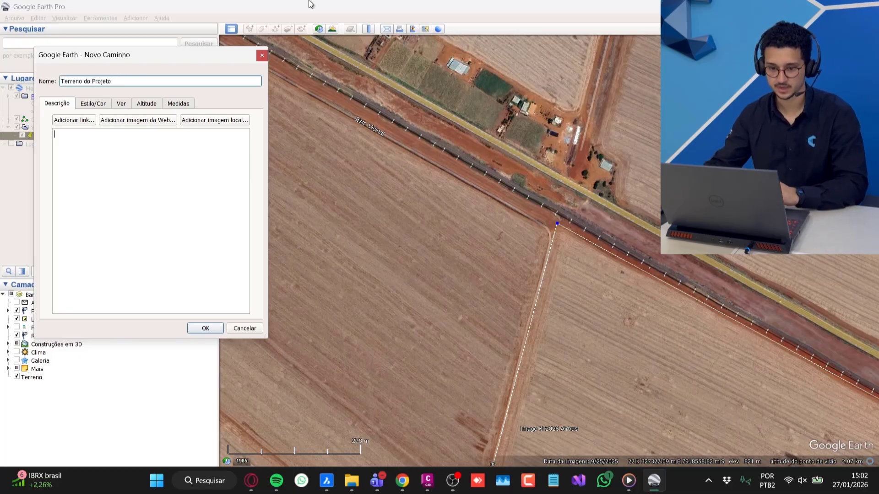
click(204, 329)
Export the Terreno do Projeto path in KML format as Terreno do Projeto.kml in the KMLs folder
scroll(712, 288, down, 2)
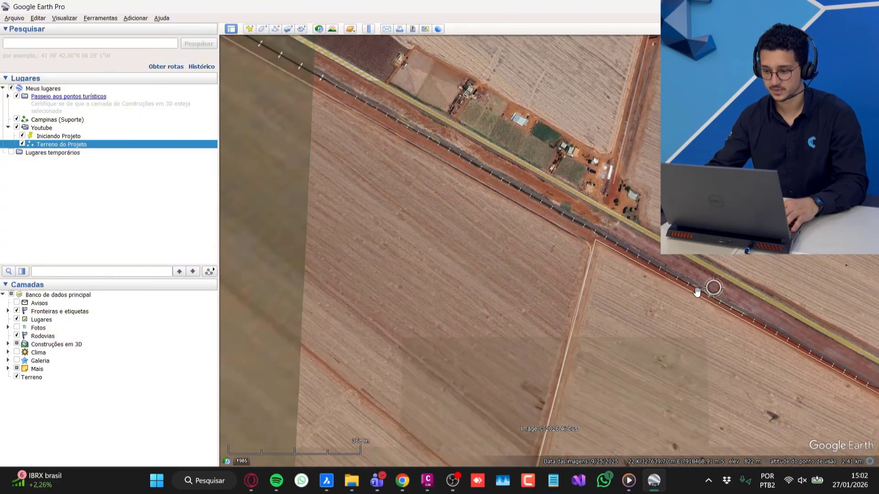
drag(706, 359, 545, 98)
scroll(575, 180, down, 1)
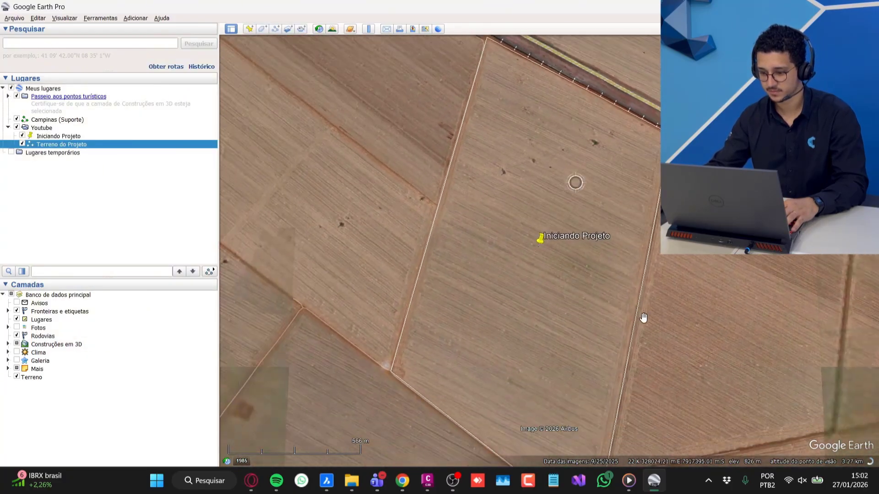
drag(608, 292, 569, 295)
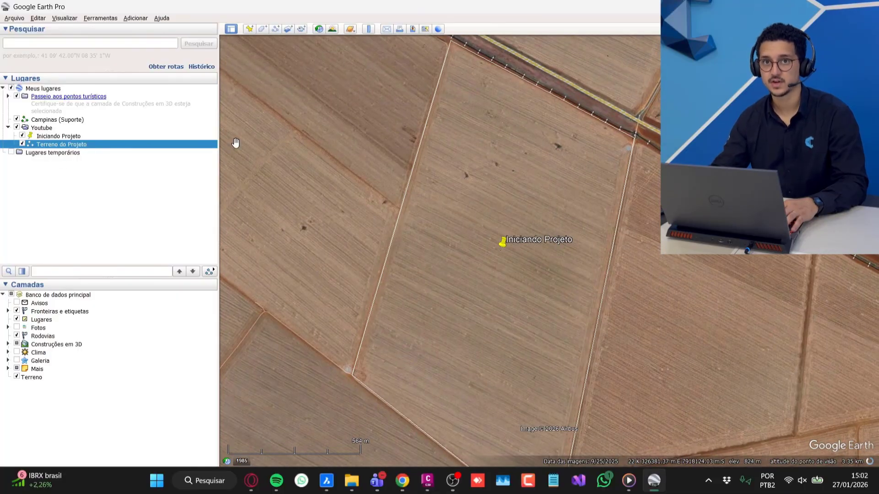
right_click(67, 147)
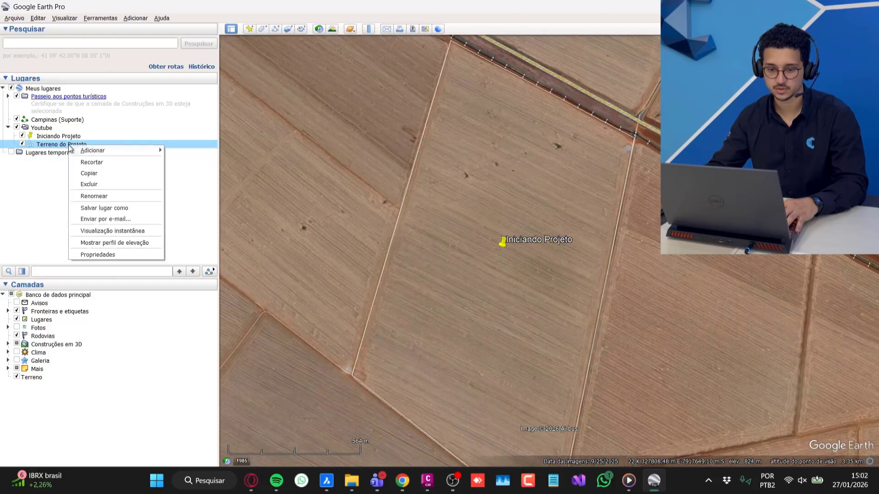
click(130, 208)
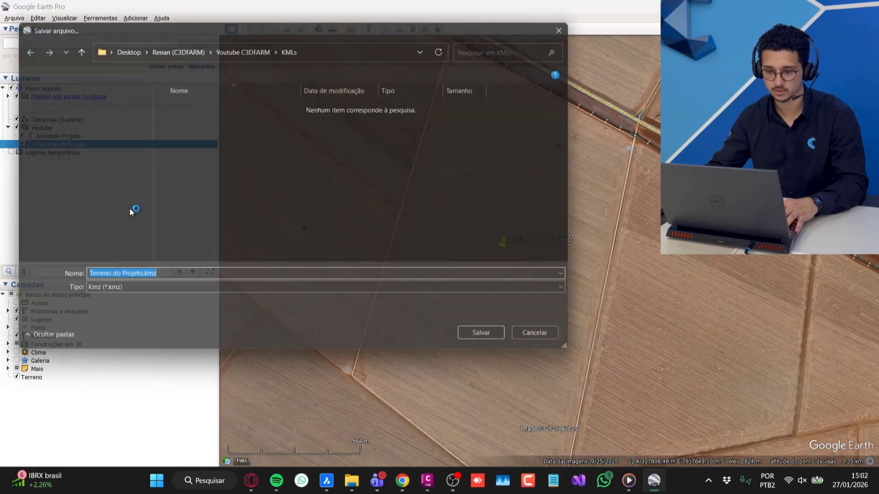
drag(300, 20, 368, 35)
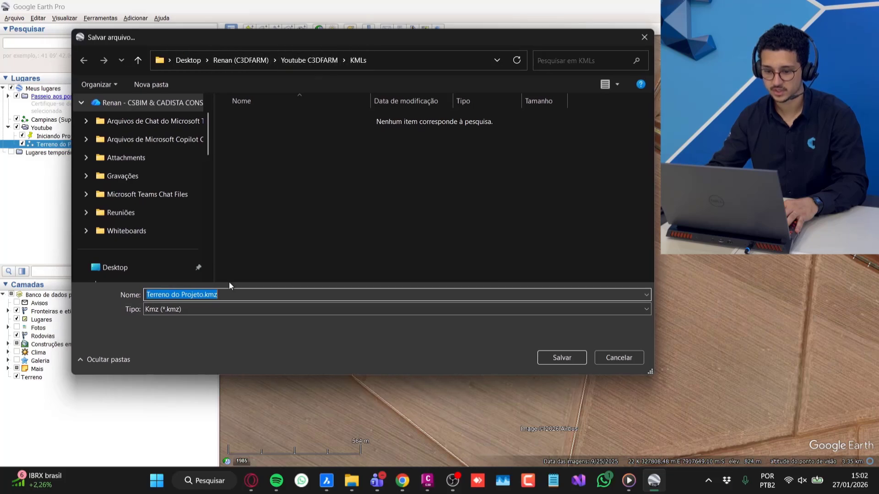
click(244, 295)
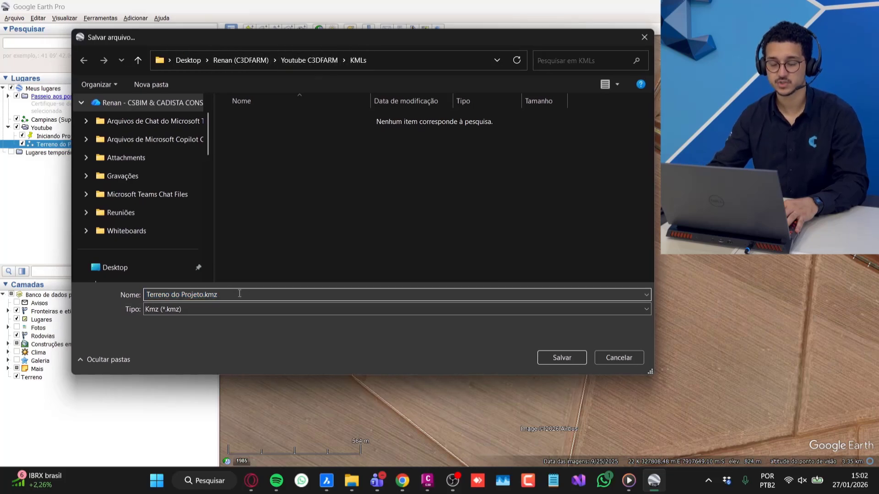
click(193, 312)
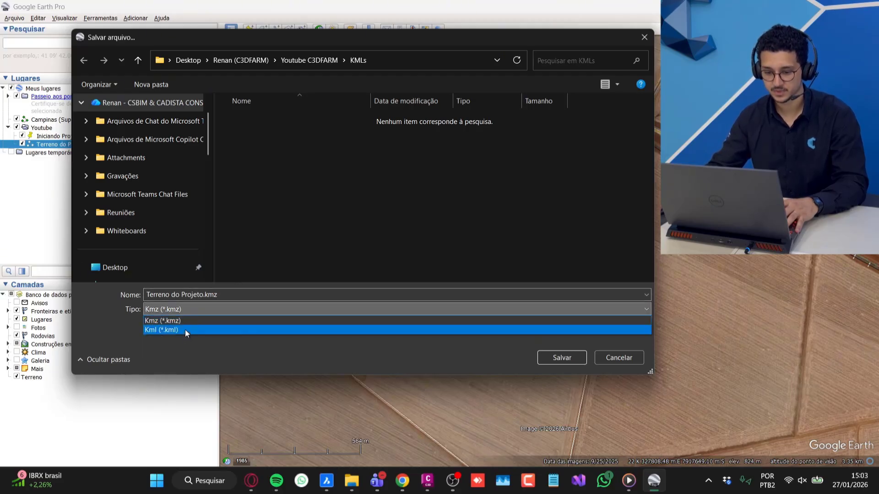
click(185, 330)
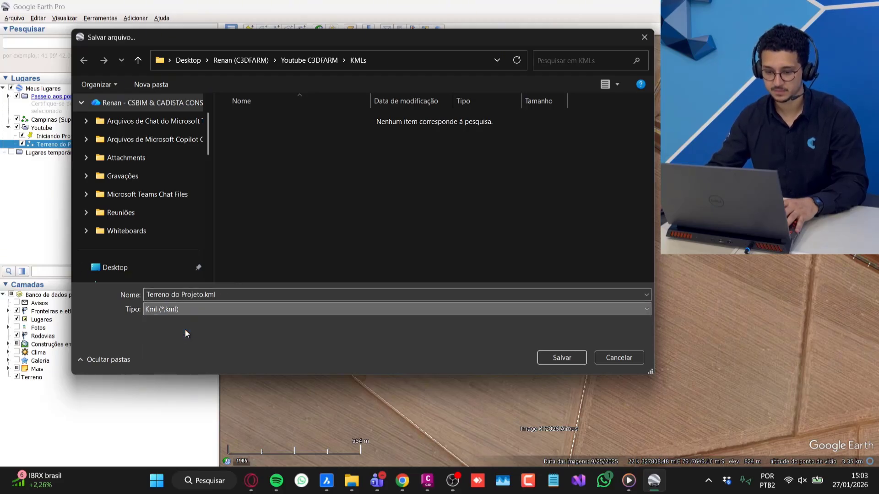
click(561, 359)
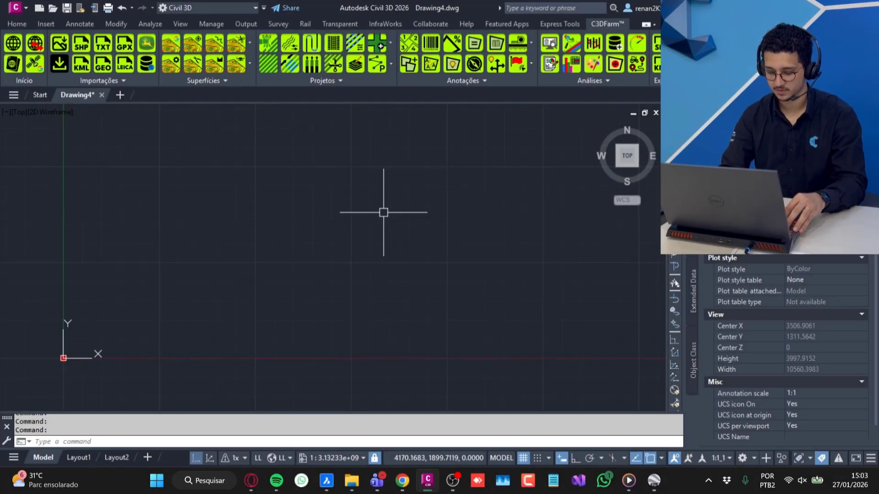
Switch to Civil 3D and unload the C3DFARM customization group with the MENULOAD command
text(MAPIM)
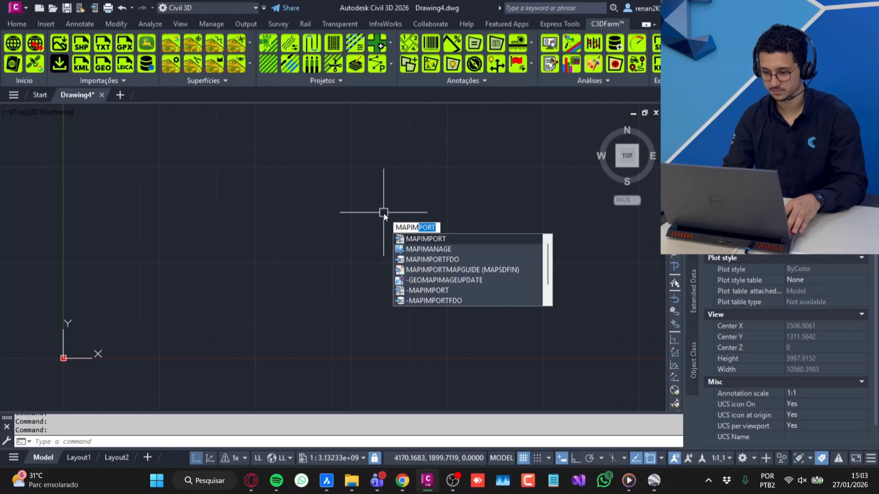
key(Escape)
text(meu)
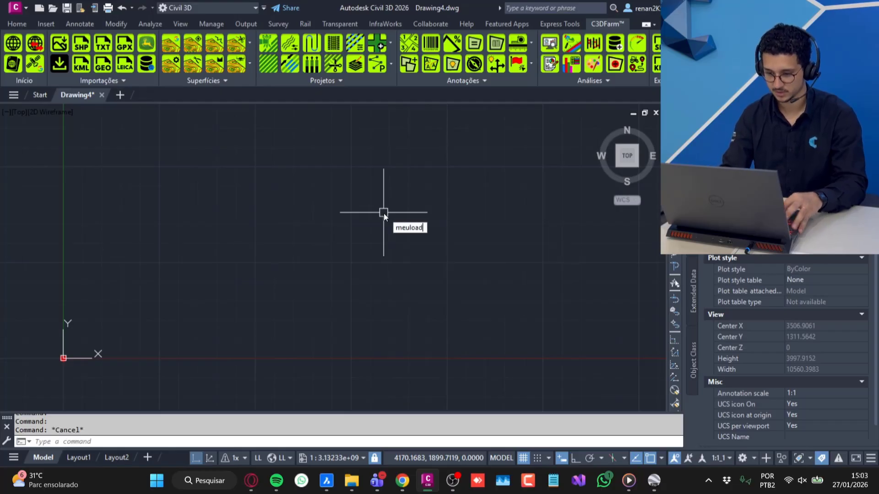
text(load)
key(Return)
click(393, 179)
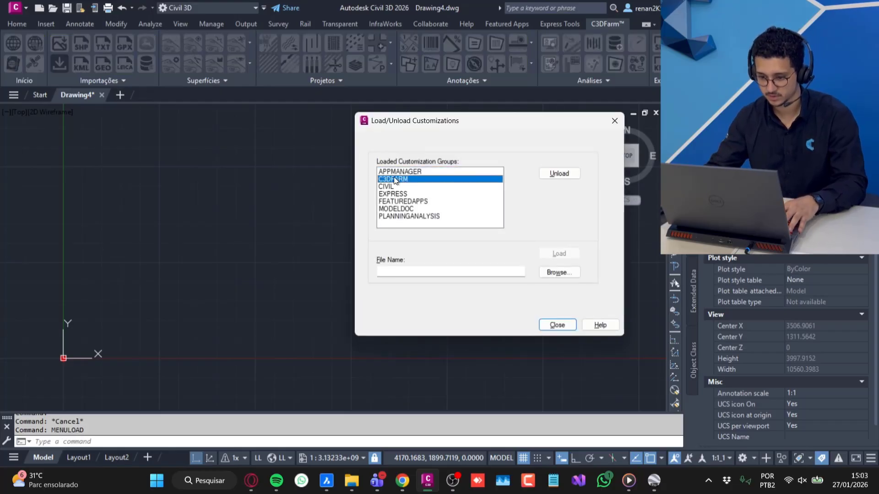
click(559, 173)
click(557, 325)
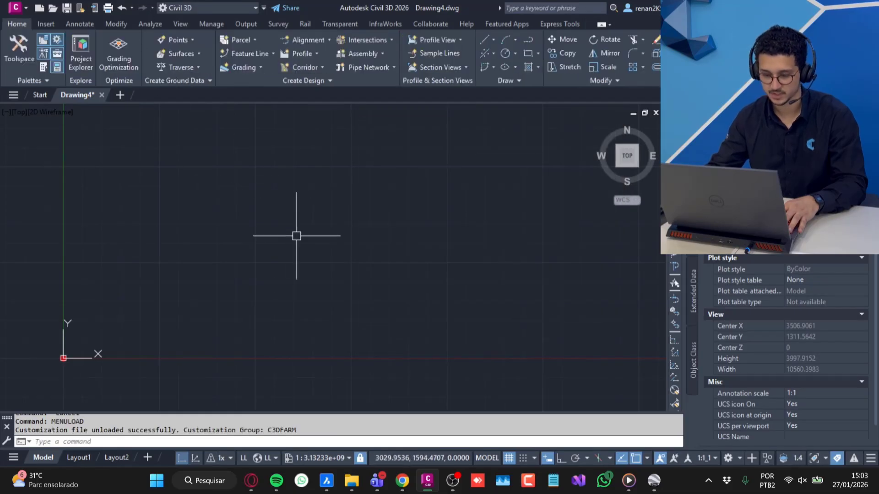
Start MAPIMPORT and load Terreno do Projeto.kml from the KMLs folder as the OGC / Google KML import source
scroll(297, 265, down, 4)
middle_drag(381, 238, 361, 238)
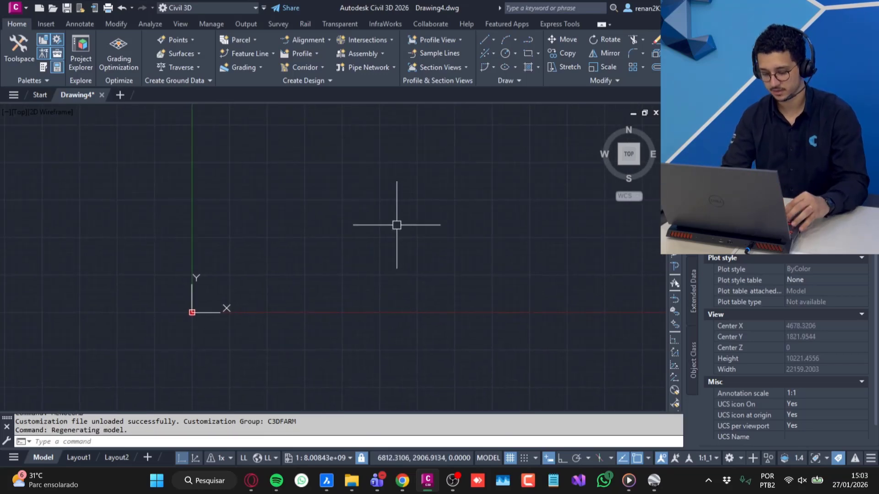
text(MAPIMport)
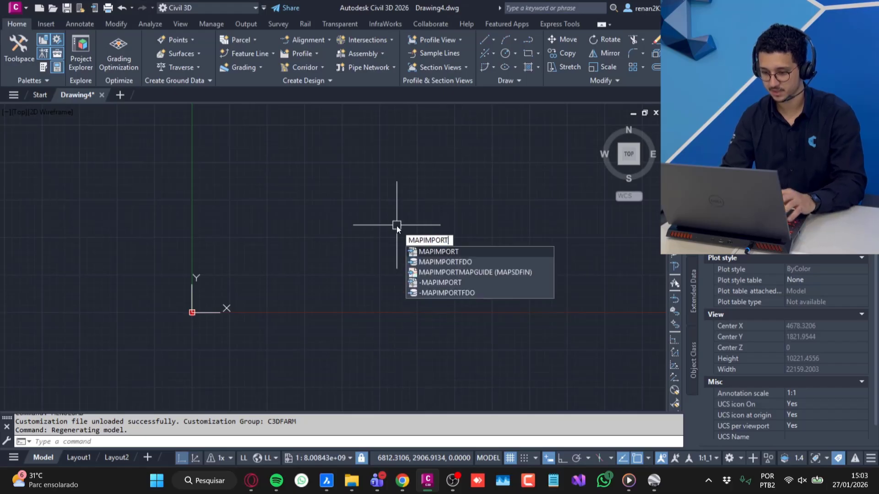
key(Return)
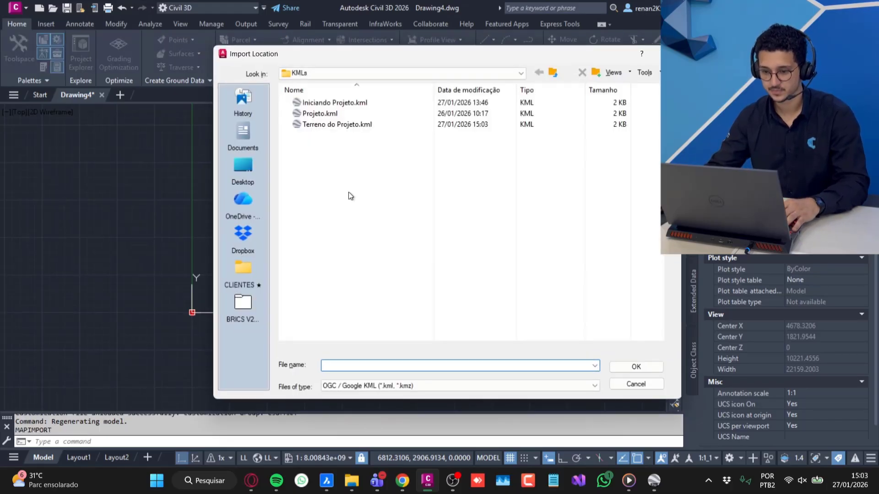
click(319, 75)
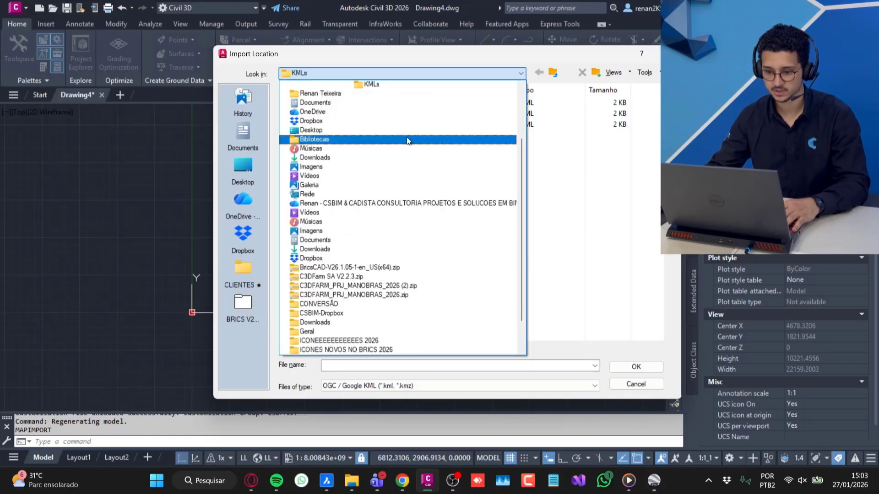
click(565, 220)
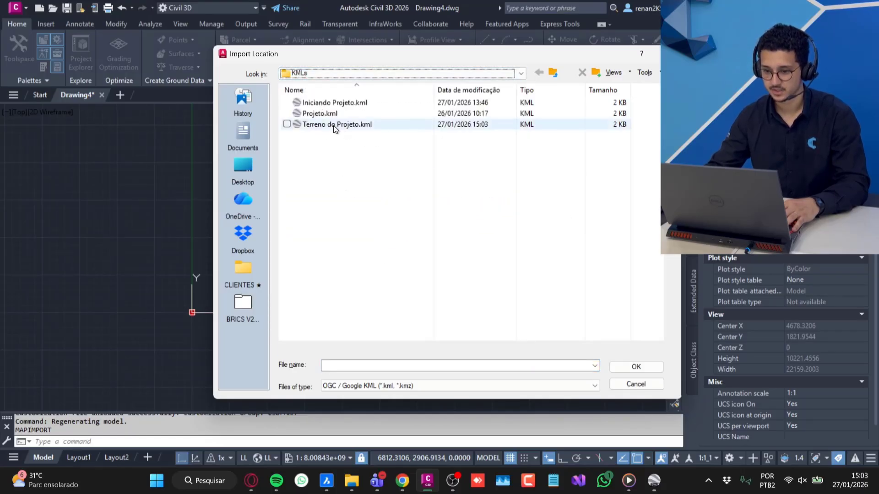
click(288, 125)
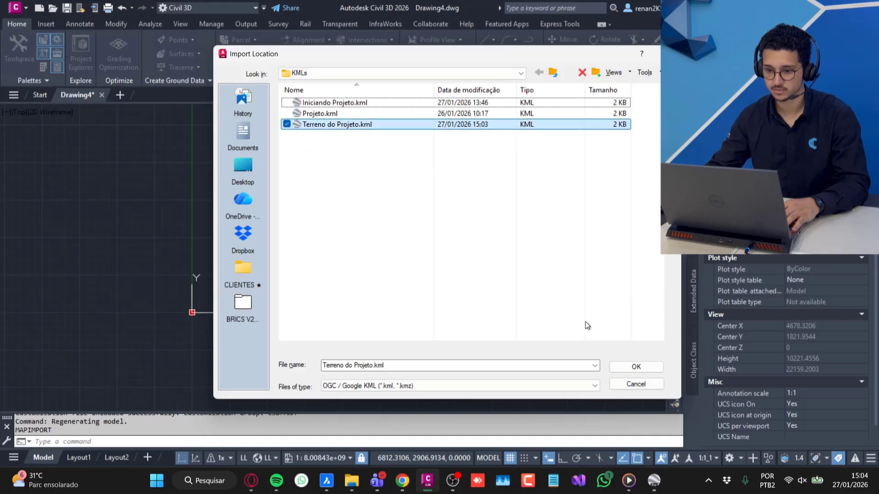
click(645, 366)
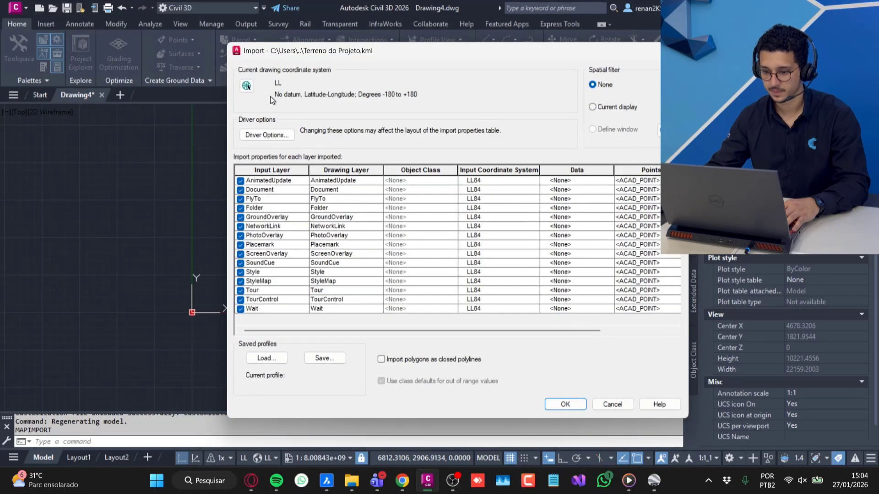
Open the Coordinate System Library from the import settings to choose the current drawing's coordinate system
drag(437, 52, 421, 42)
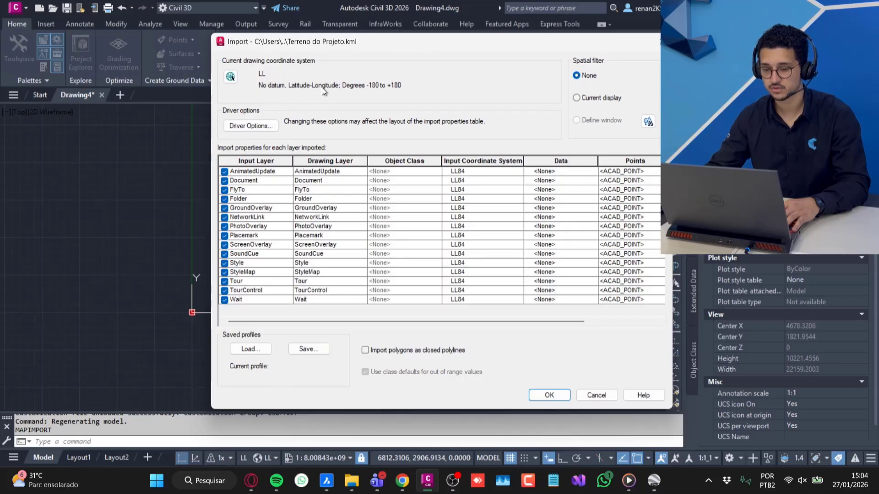
click(232, 79)
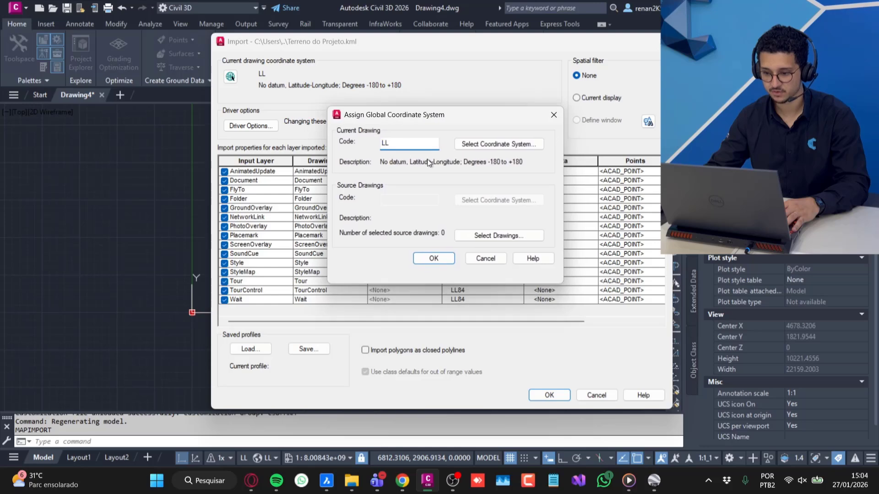
click(517, 146)
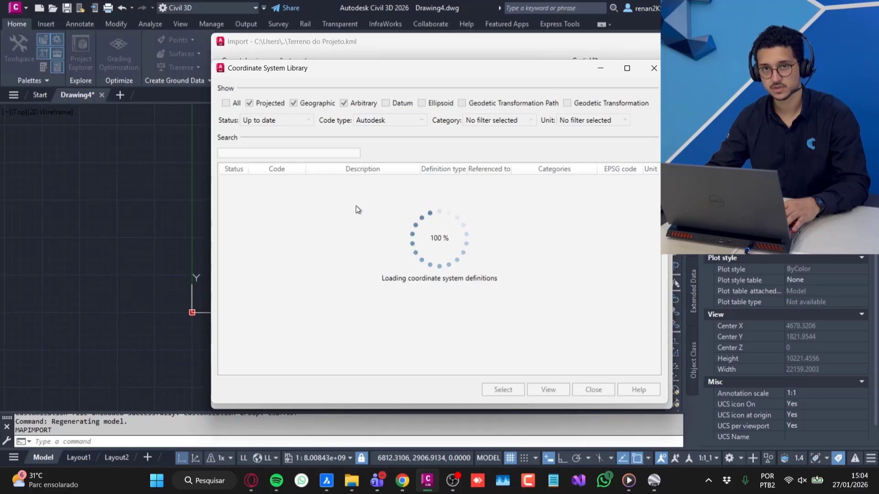
Switch to Google Earth Pro and check which UTM zone the project site lies in
click(654, 480)
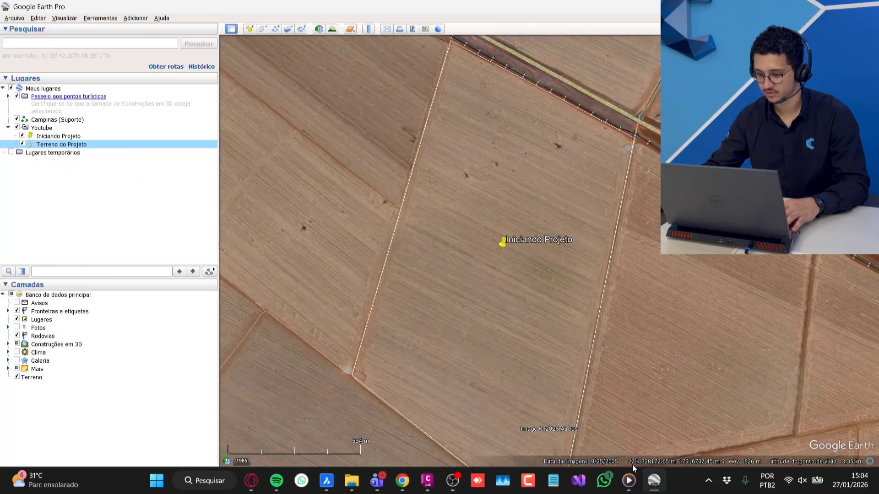
scroll(544, 318, down, 5)
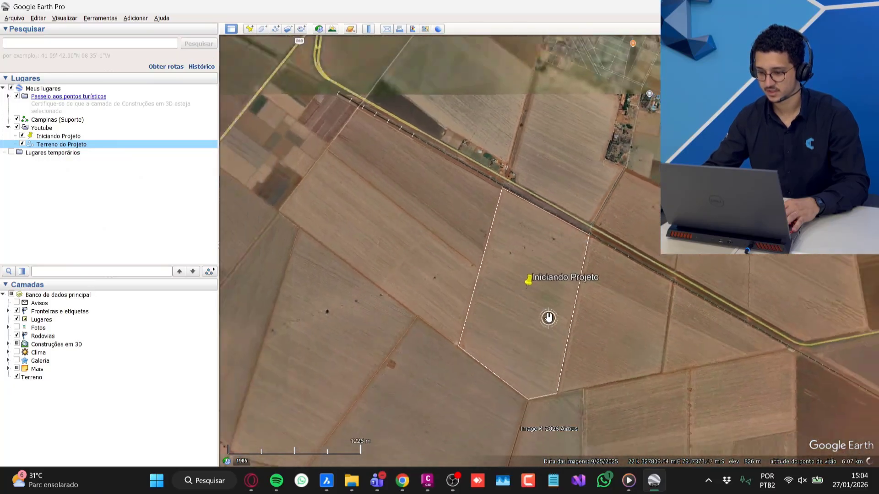
scroll(540, 317, down, 5)
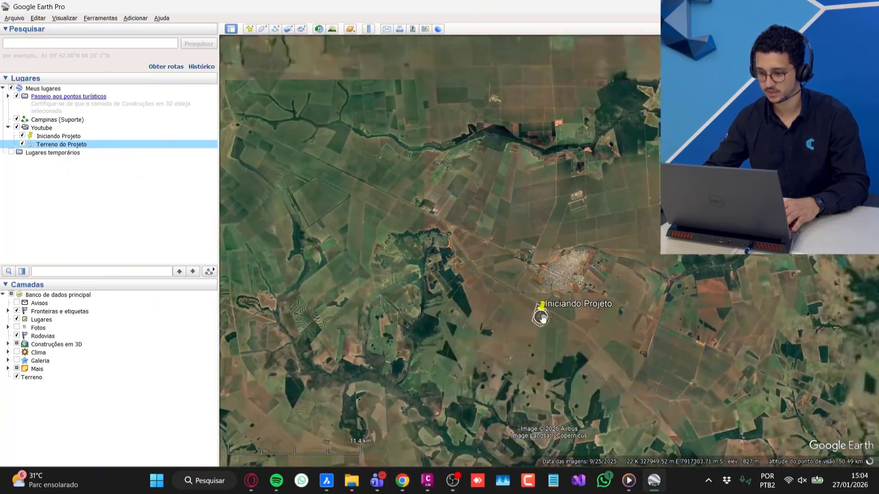
scroll(546, 325, down, 3)
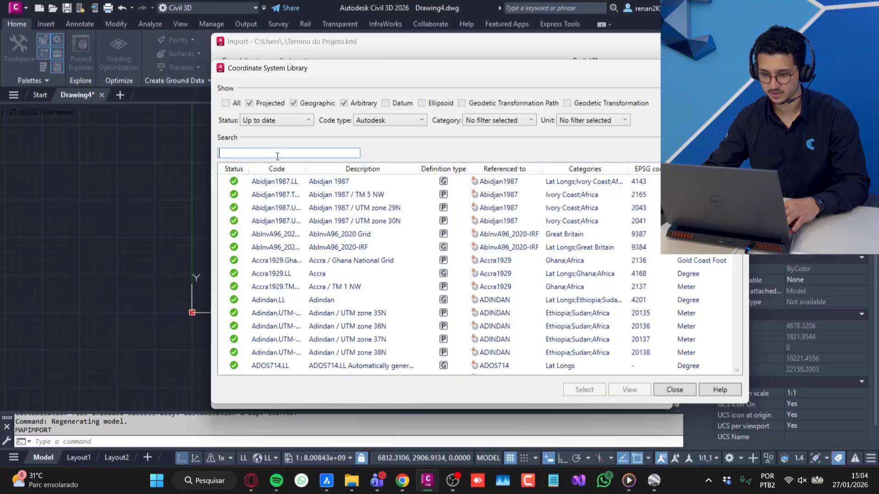
Back in Civil 3D, search the library for SIRGAS / UTM and assign SIRGAS / UTM zone 22S to the current drawing
text(SIRGAS)
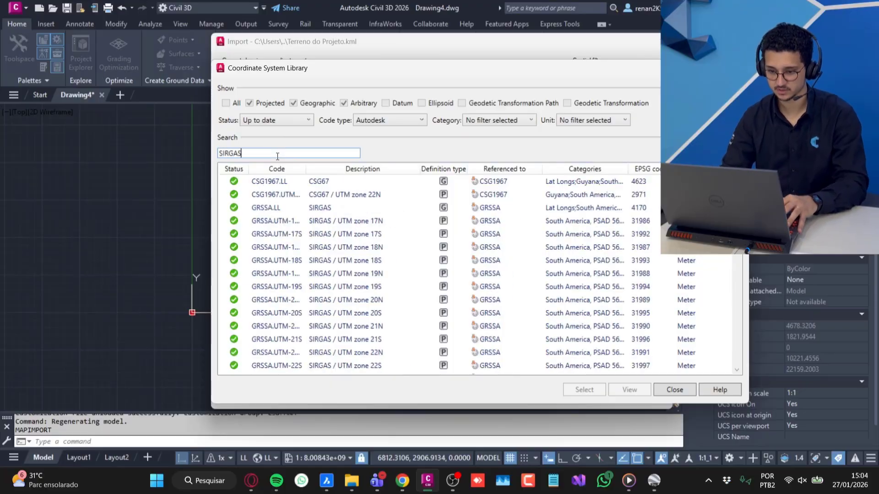
text( /)
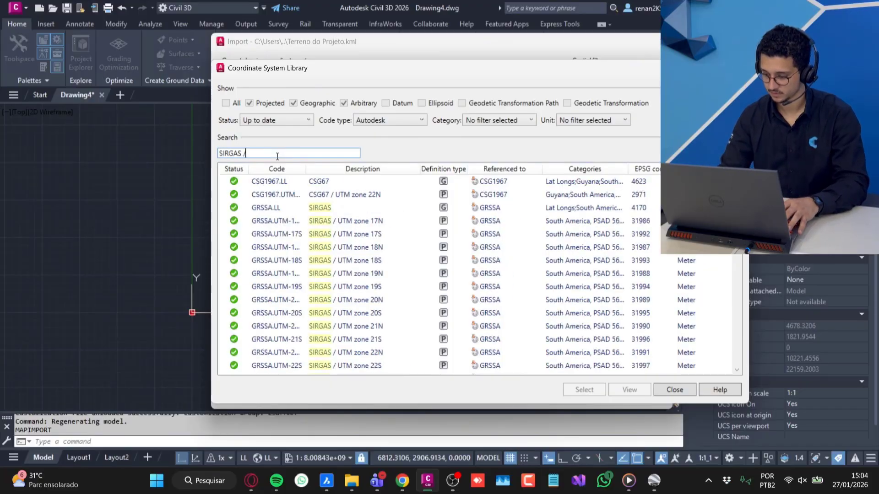
text( UTM)
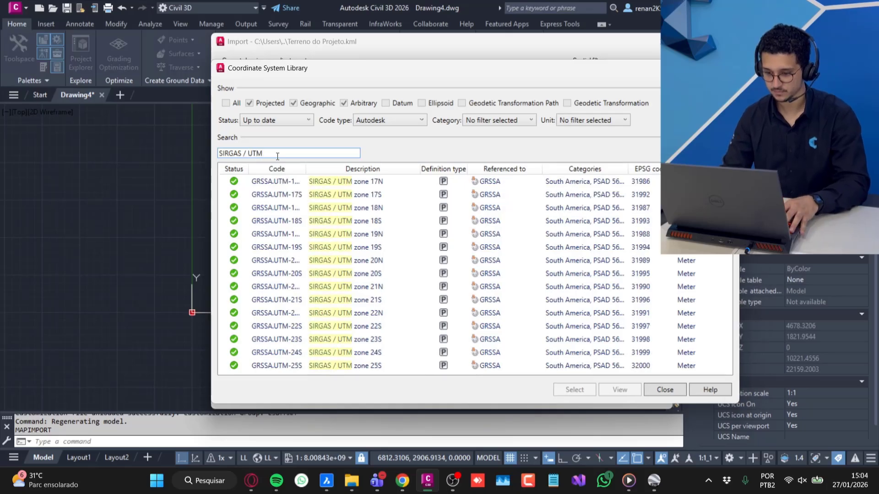
click(355, 330)
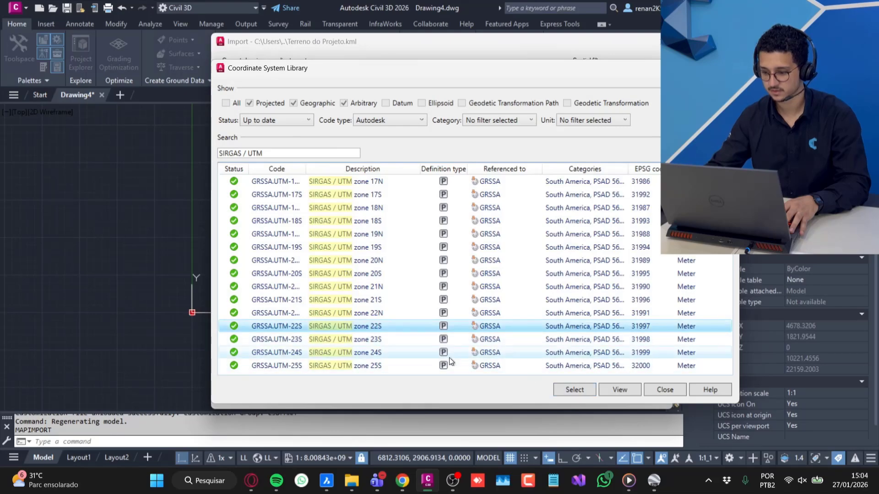
double_click(400, 328)
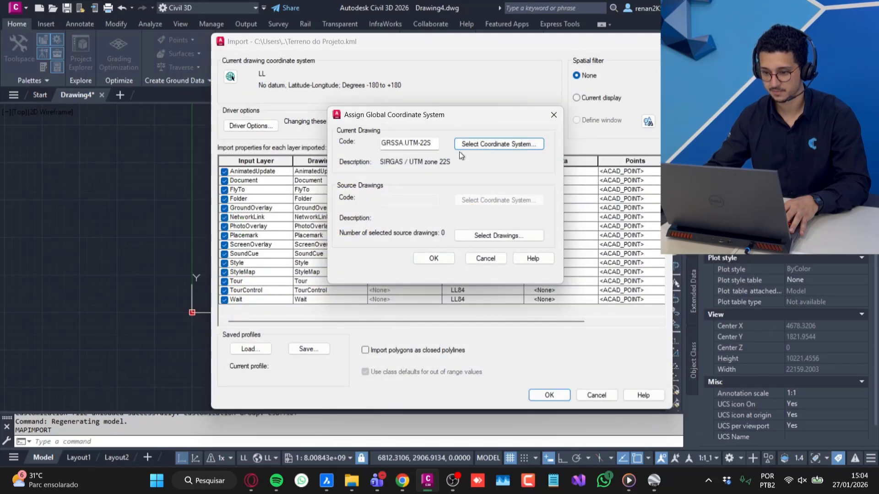
click(446, 262)
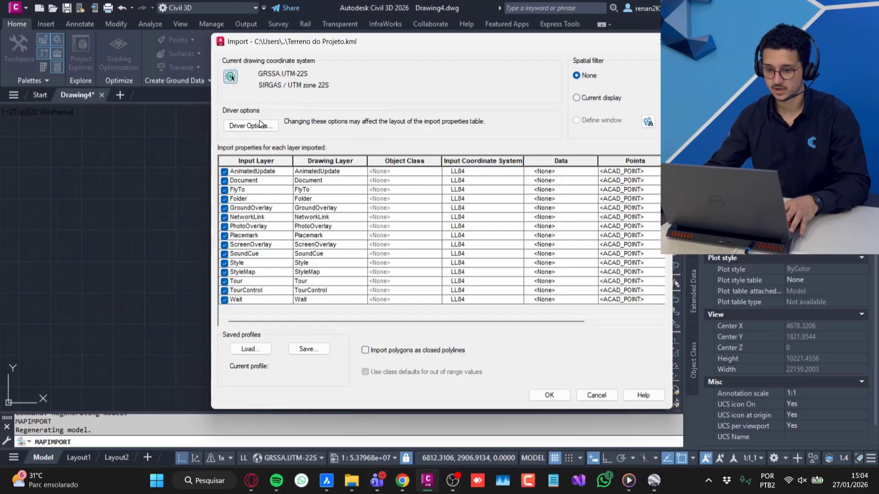
Exclude all input layers except Placemark, Tour and TourControl, and run the KML import
click(224, 171)
click(224, 180)
click(224, 189)
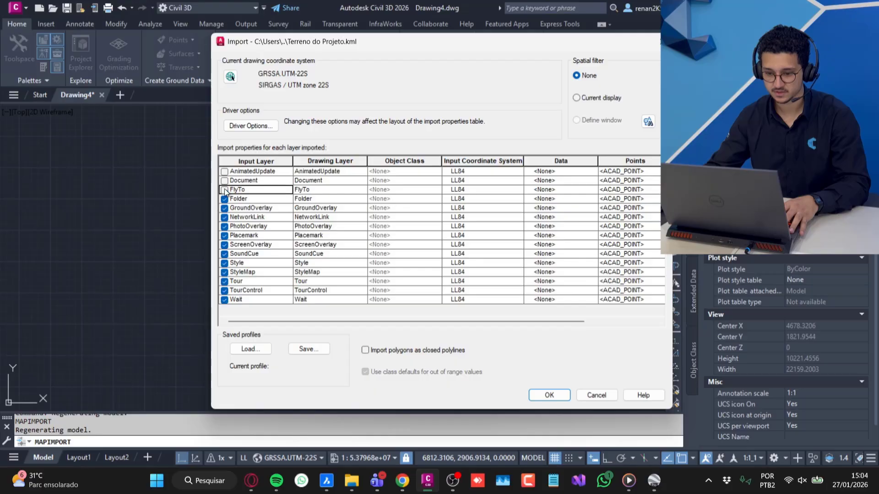
click(224, 198)
click(224, 209)
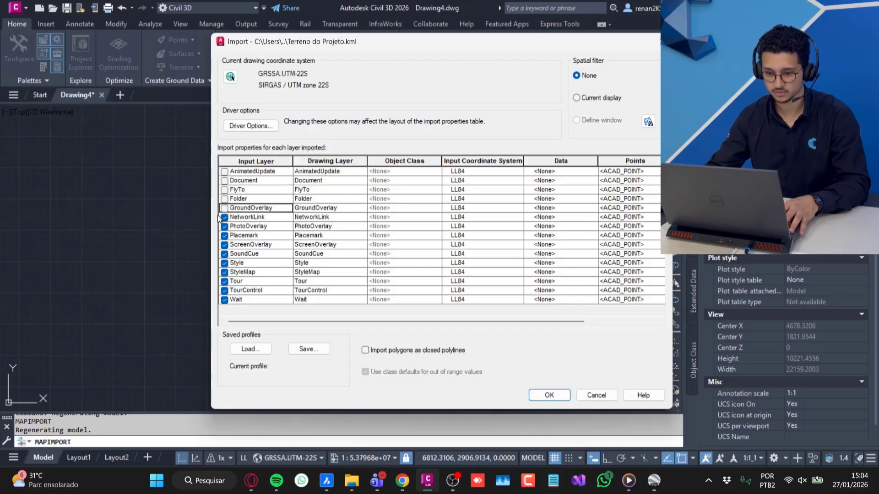
click(223, 218)
click(225, 226)
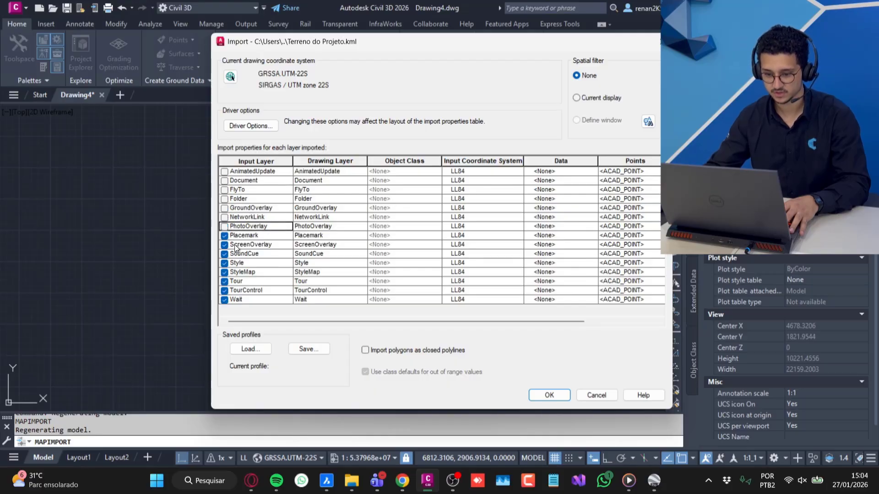
click(224, 253)
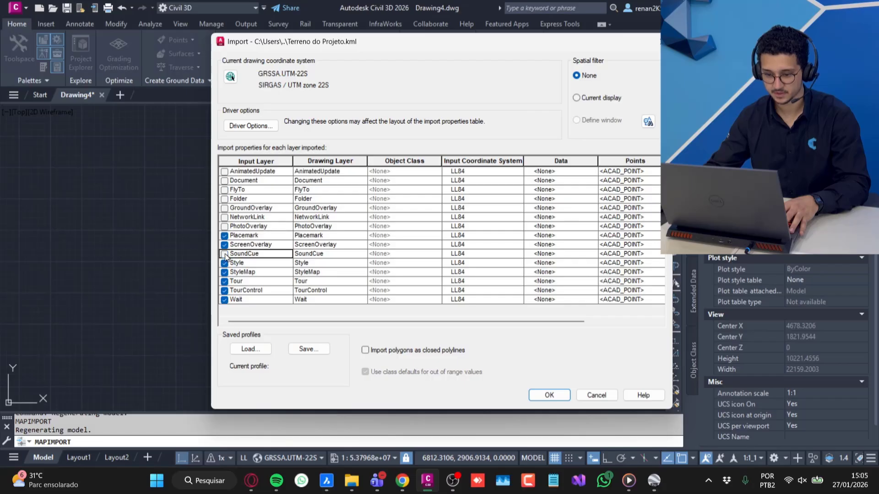
click(225, 245)
click(225, 263)
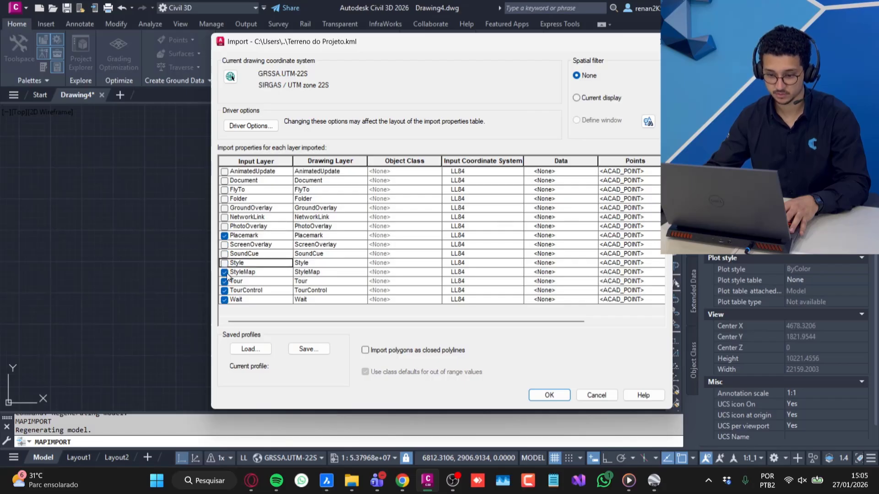
click(225, 272)
click(224, 300)
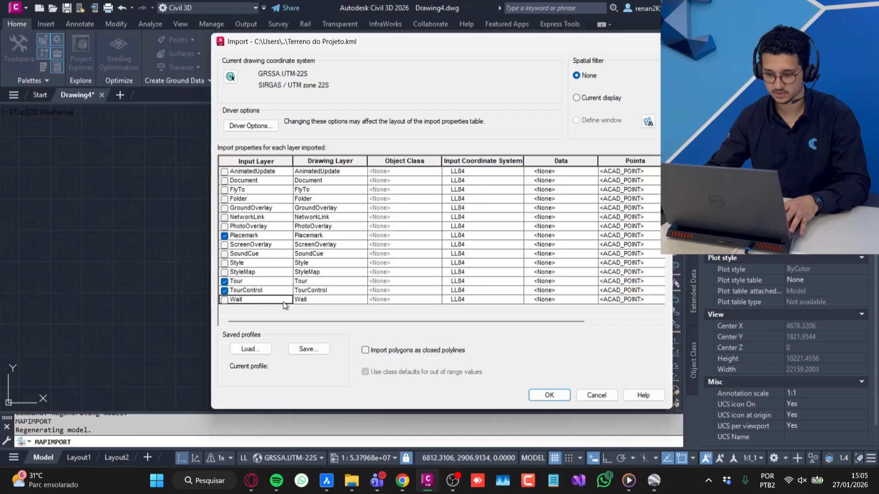
click(562, 394)
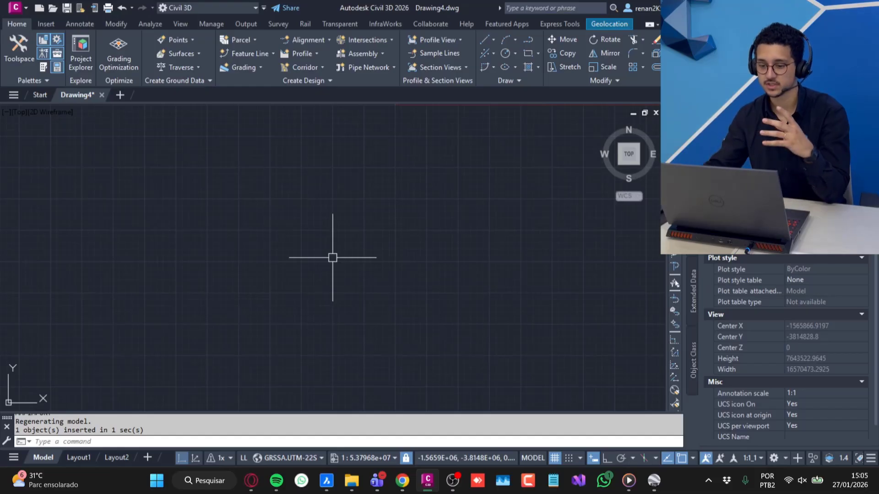
Examine the imported field outline at drawing extents and compare it with the Terreno do Projeto path in Google Earth Pro
middle_drag(365, 269, 365, 268)
middle_click(365, 269)
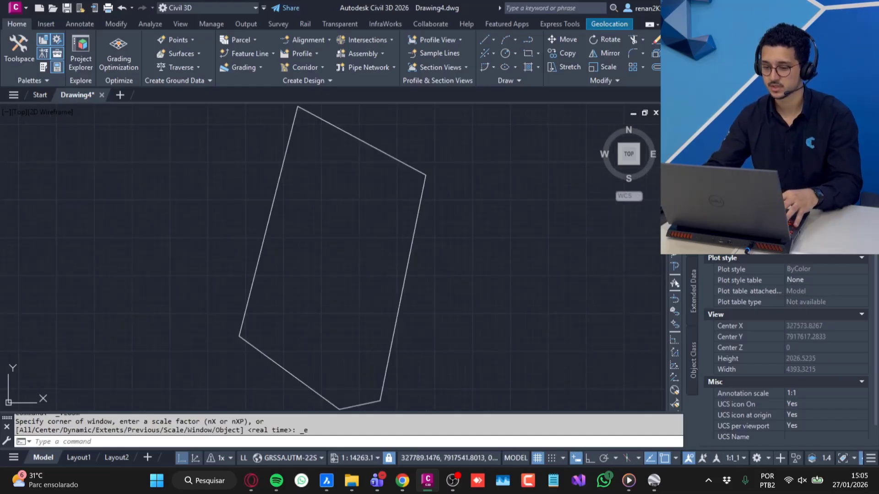
scroll(371, 268, down, 2)
middle_drag(392, 297, 418, 279)
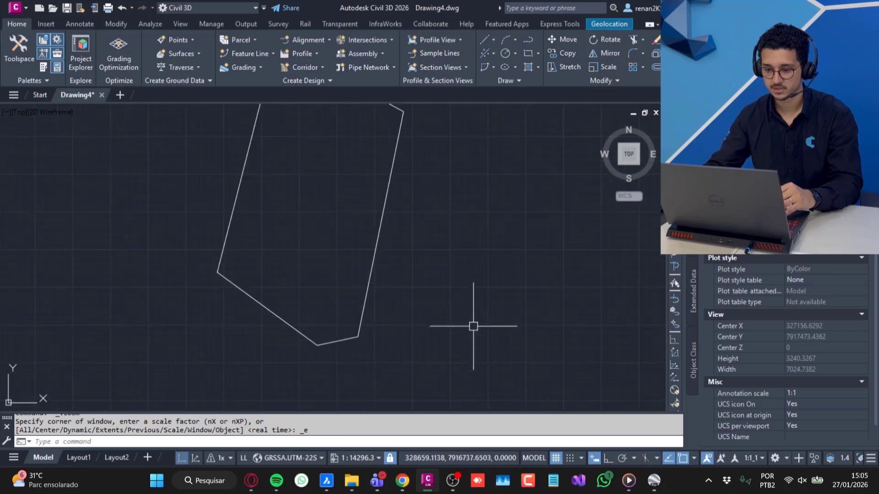
click(663, 490)
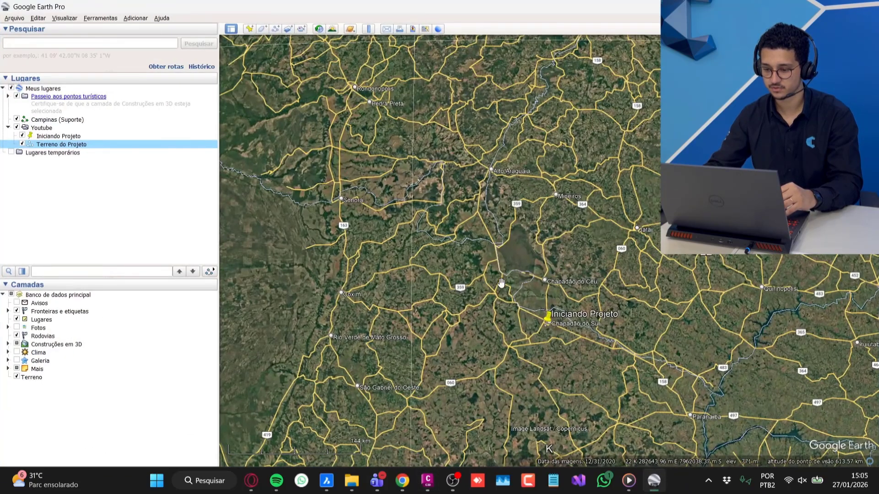
scroll(563, 346, up, 5)
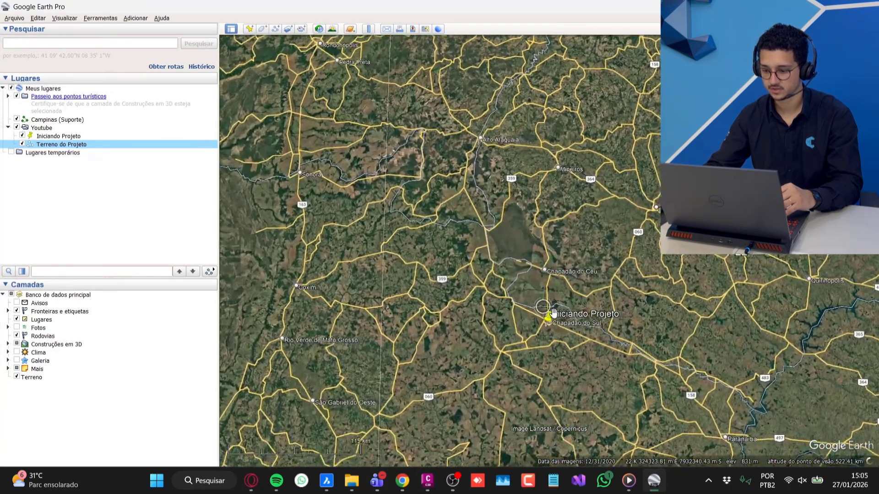
scroll(563, 347, up, 5)
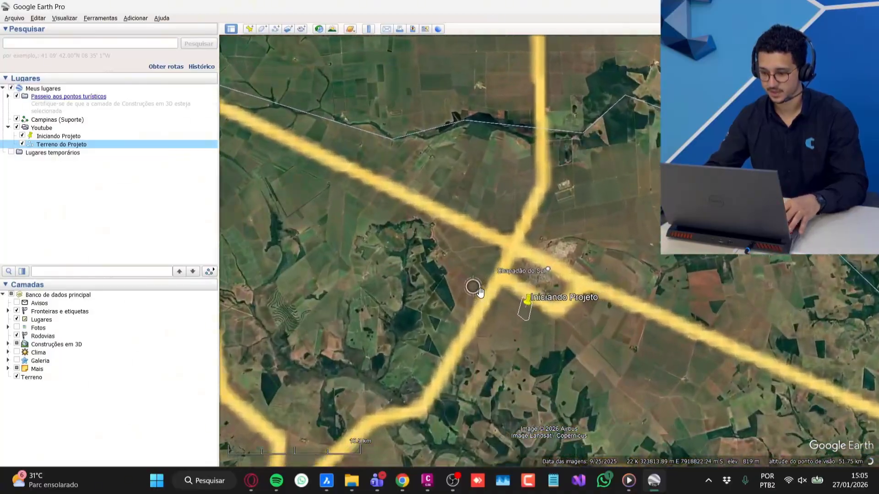
scroll(573, 316, up, 5)
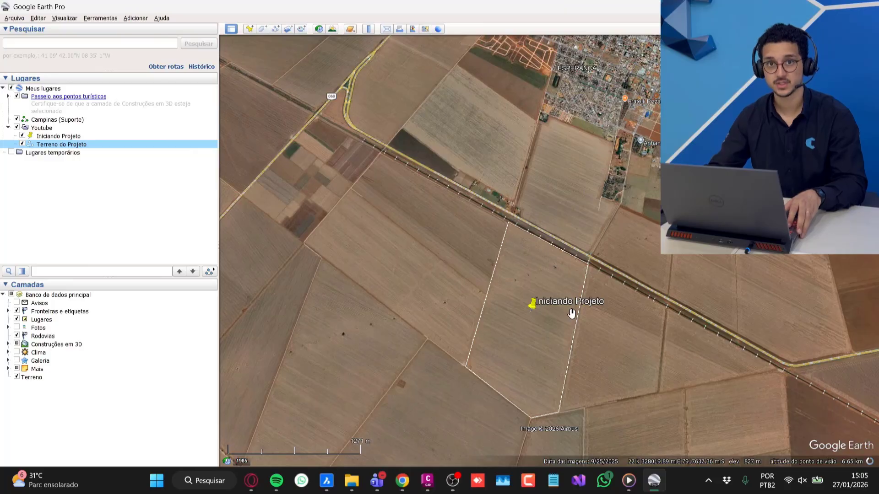
Switch back to Civil 3D and display the Aerial background map with the GEOMAP command
key(alt+Tab)
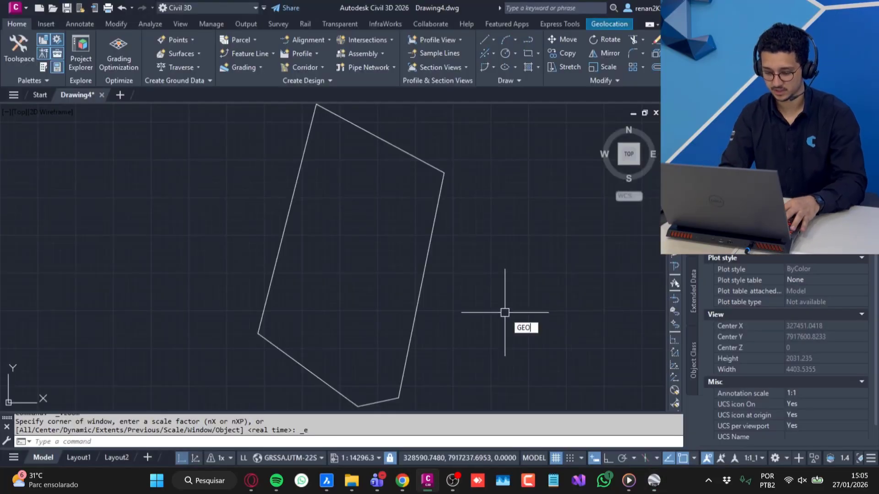
text(GEOMAP)
key(Return)
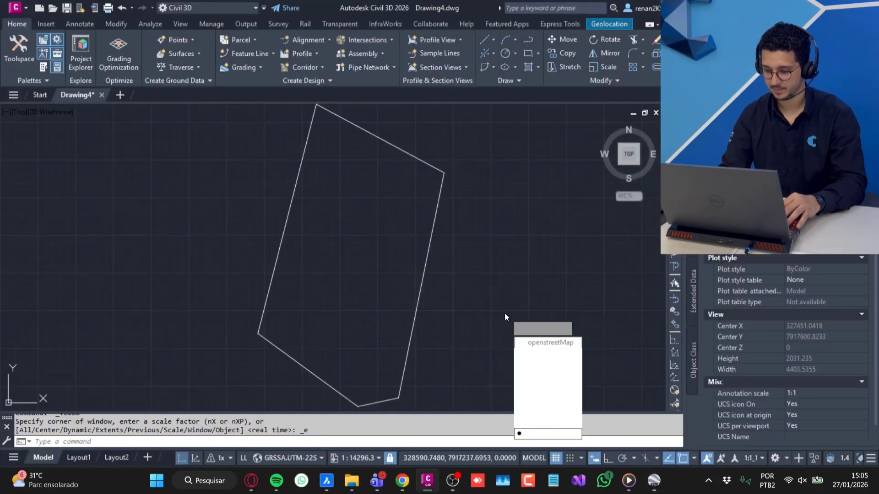
text(A)
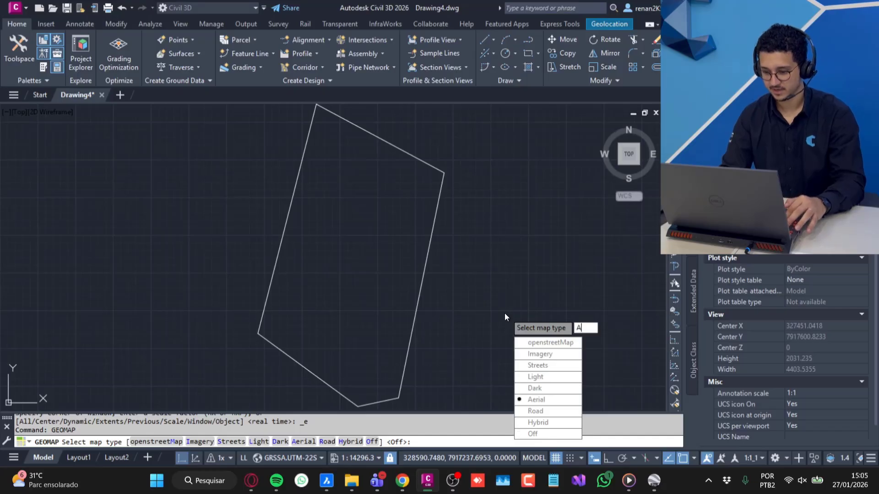
key(Return)
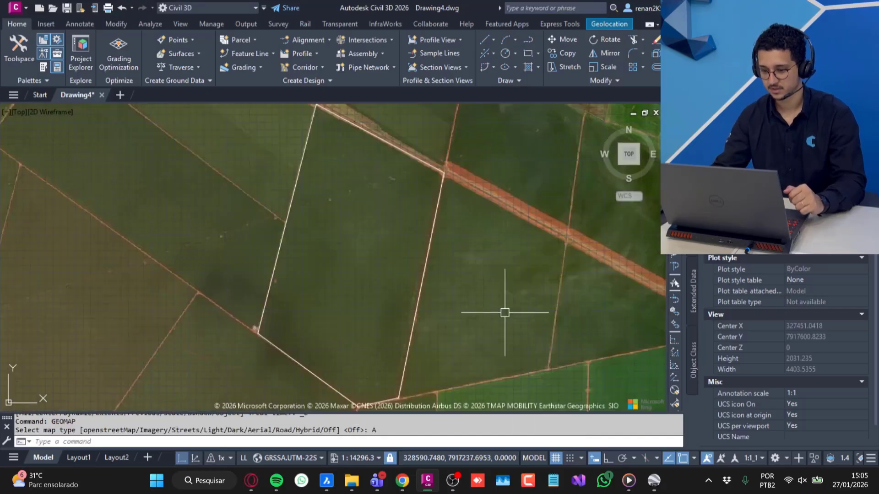
Turn off the drawing grid and inspect how the field outline fits the aerial imagery
scroll(503, 319, down, 5)
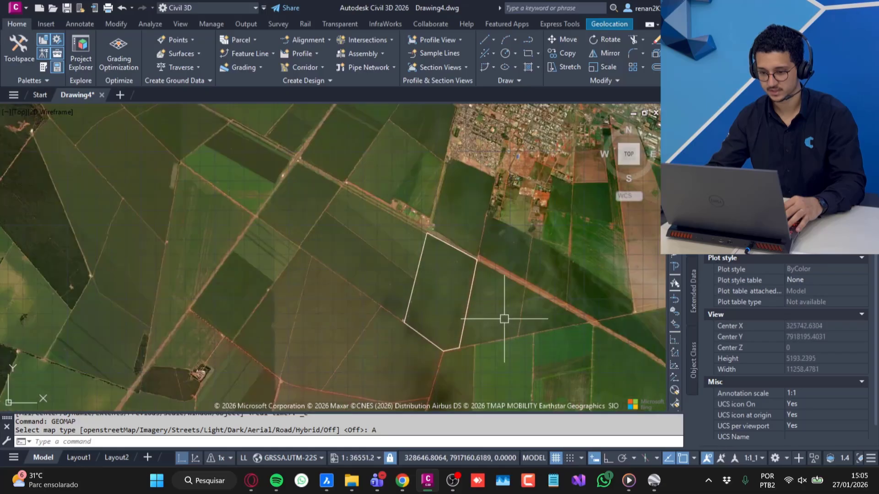
scroll(493, 322, up, 5)
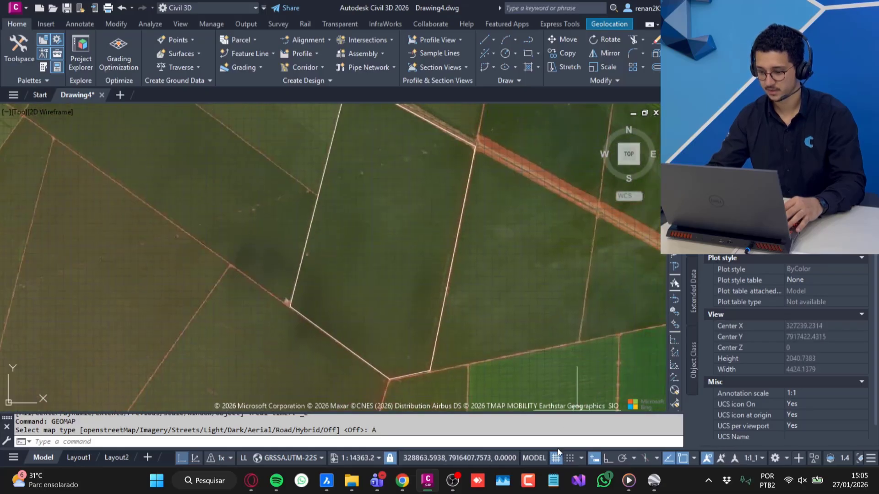
click(556, 457)
scroll(439, 345, down, 2)
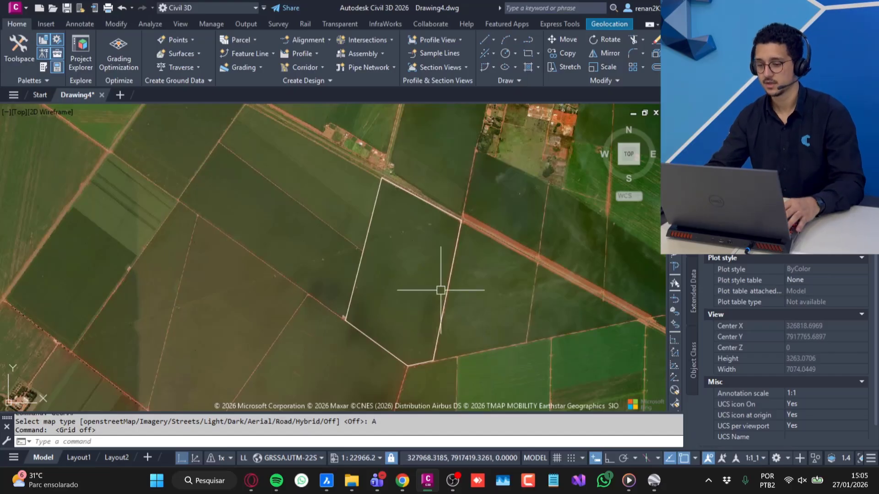
scroll(440, 290, up, 2)
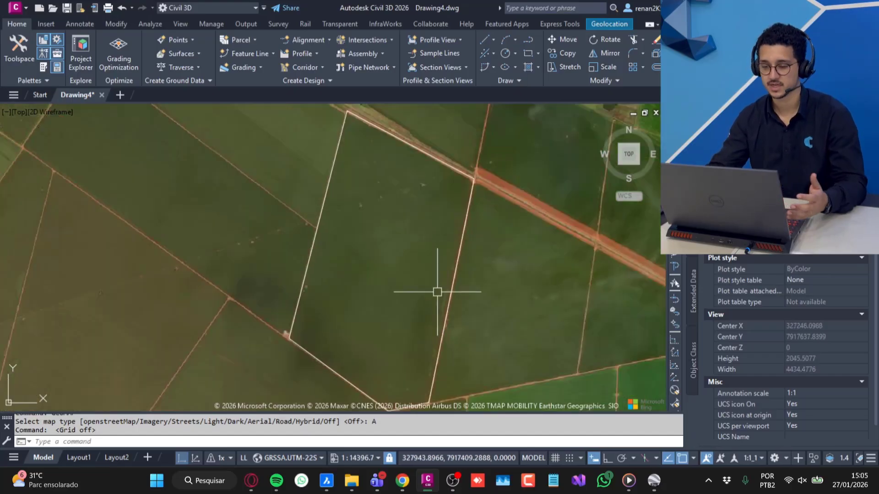
scroll(437, 275, down, 2)
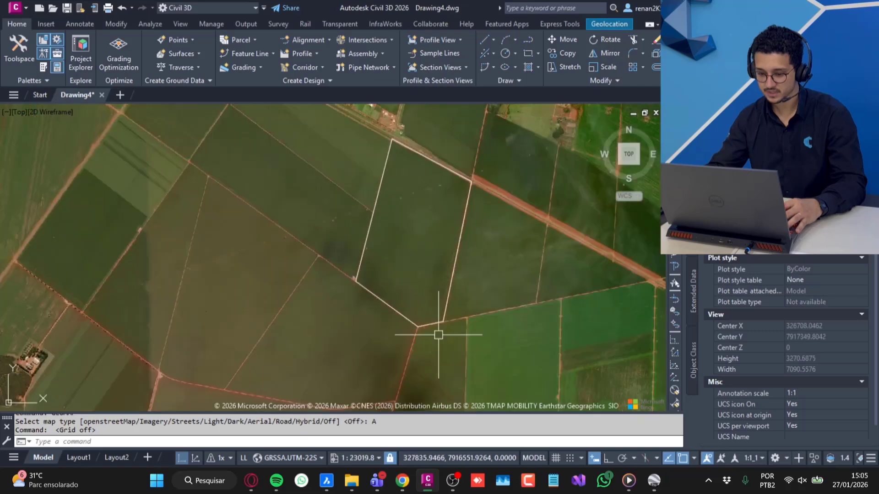
scroll(387, 181, up, 3)
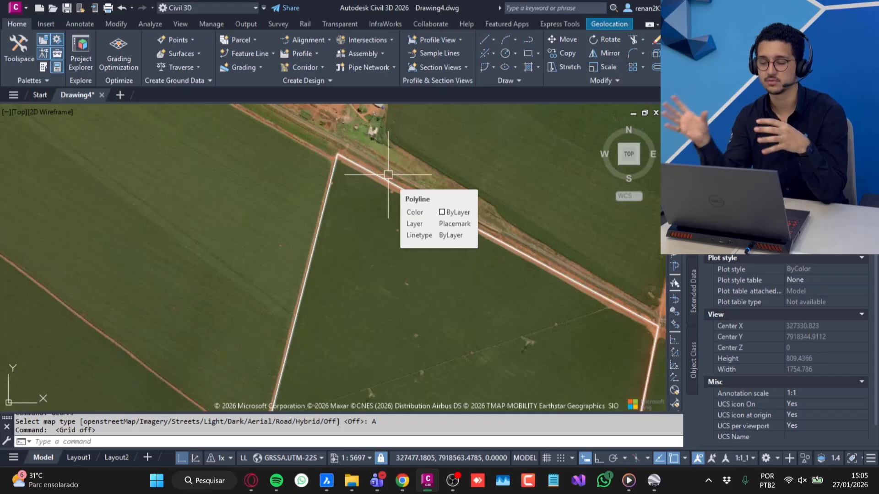
scroll(402, 162, down, 2)
middle_drag(433, 259, 406, 200)
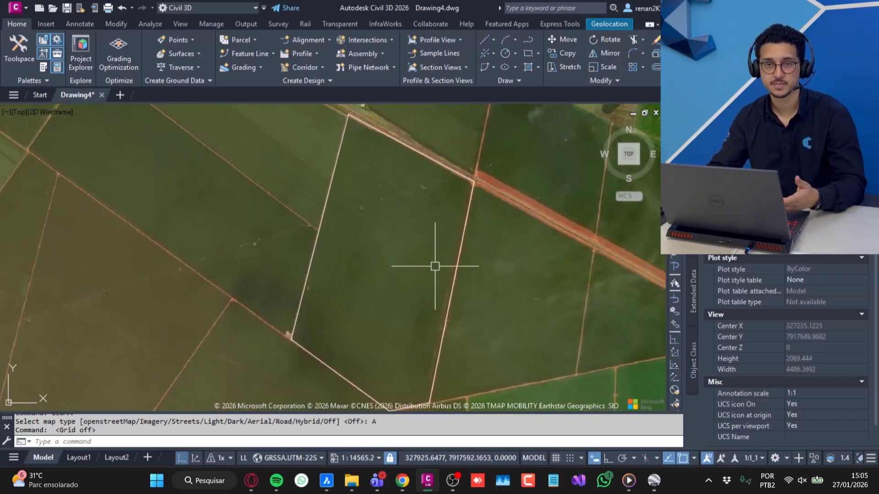
scroll(433, 267, down, 1)
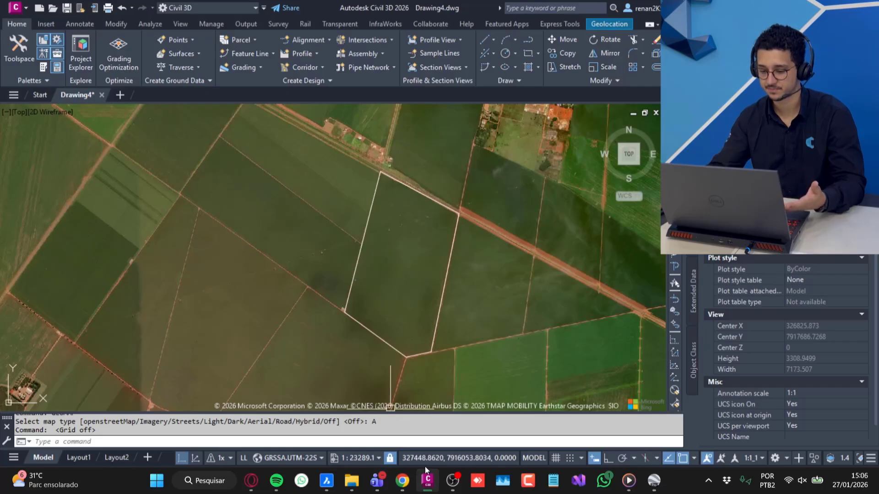
Switch to the TH-10.png image to examine its plot division, and compare it with the field outline in Civil 3D
key(alt+Tab)
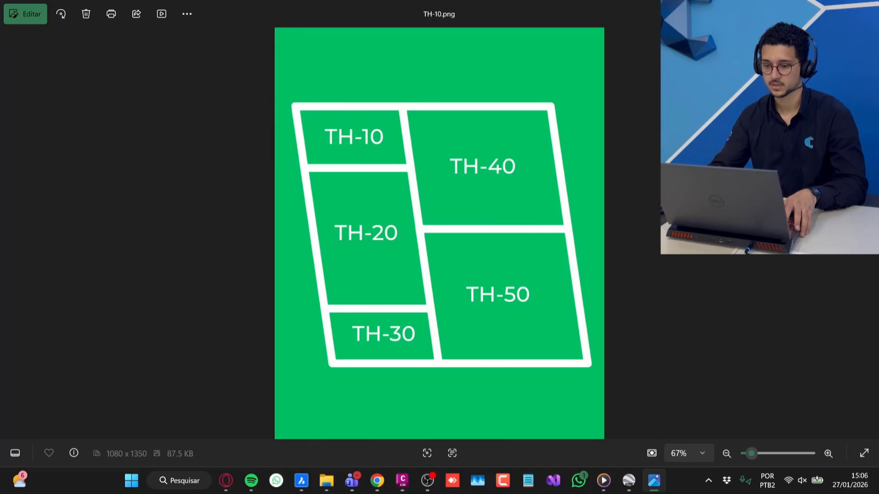
scroll(497, 272, up, 2)
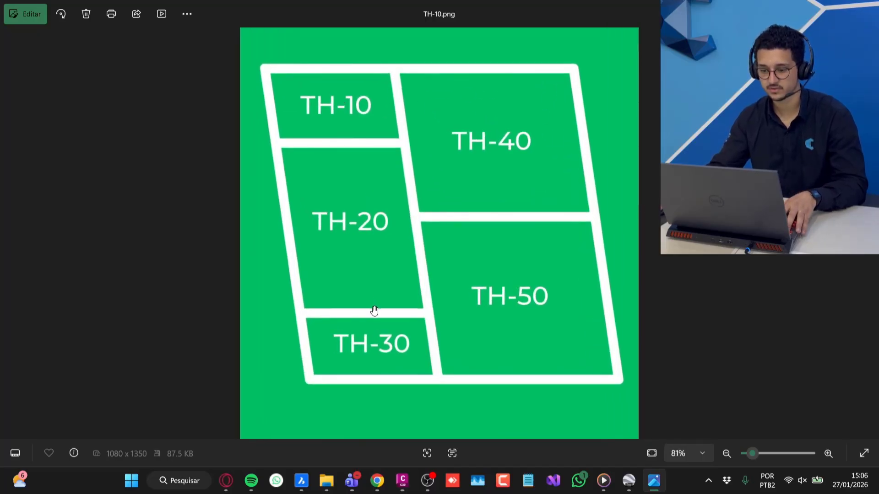
key(alt+Tab)
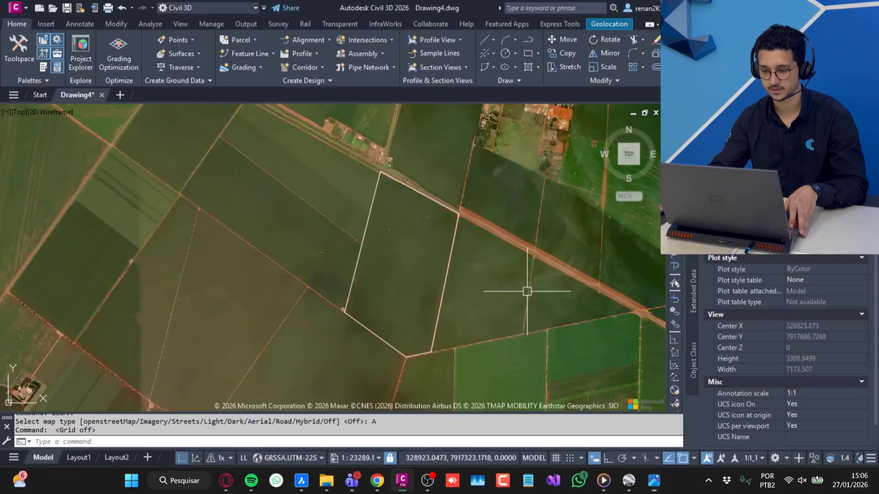
scroll(504, 320, up, 3)
middle_drag(463, 222, 457, 245)
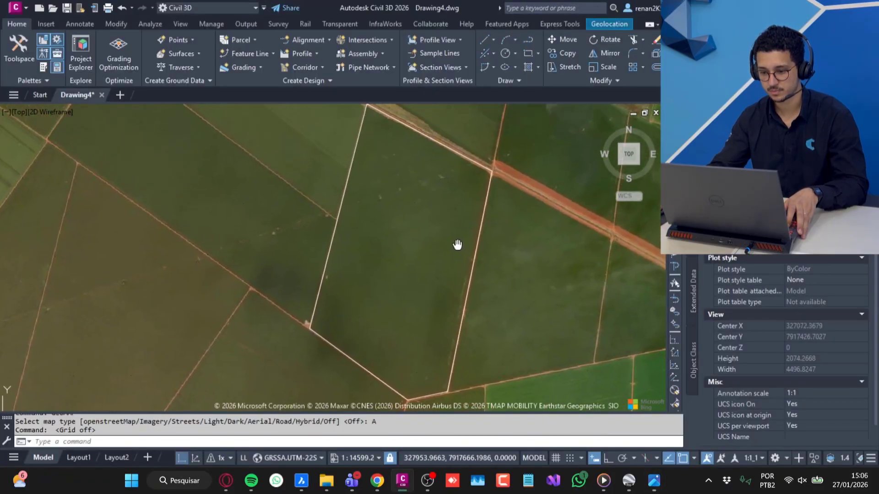
key(alt+Tab)
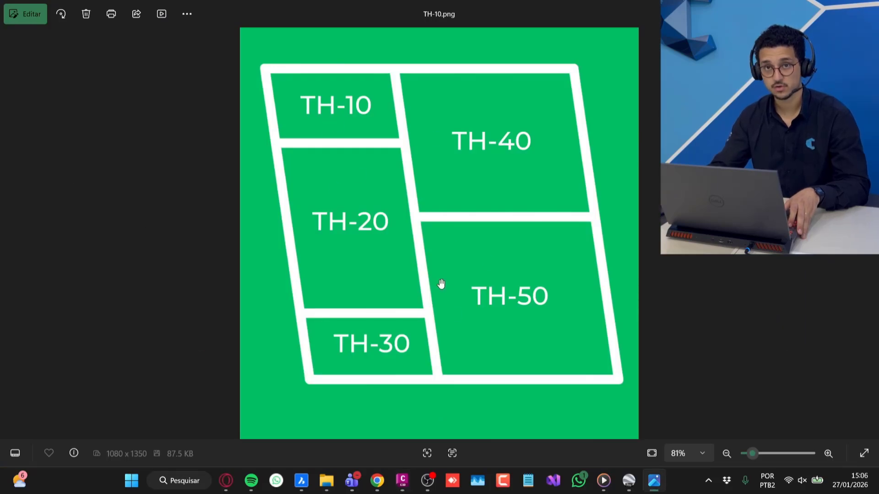
key(alt+Tab)
Stretch the outline polyline's northwest vertex from the road junction to the corner of the cultivated field
scroll(398, 243, down, 2)
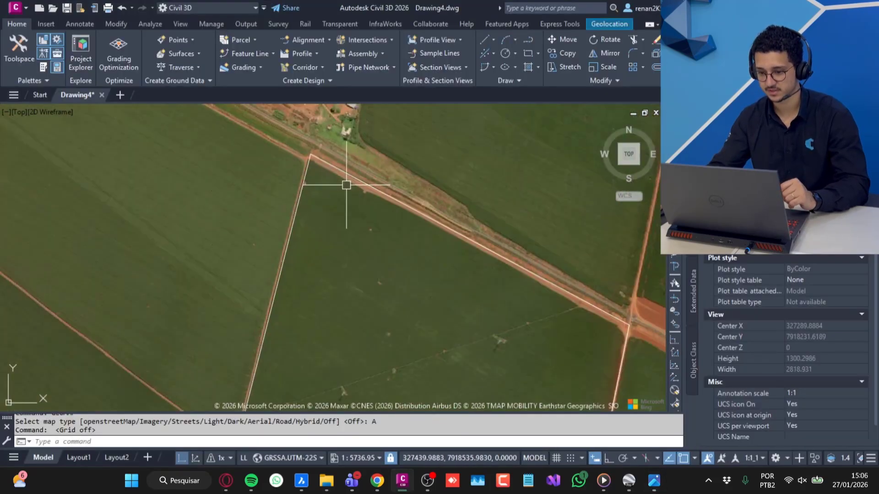
scroll(346, 185, up, 2)
click(435, 200)
scroll(328, 229, up, 2)
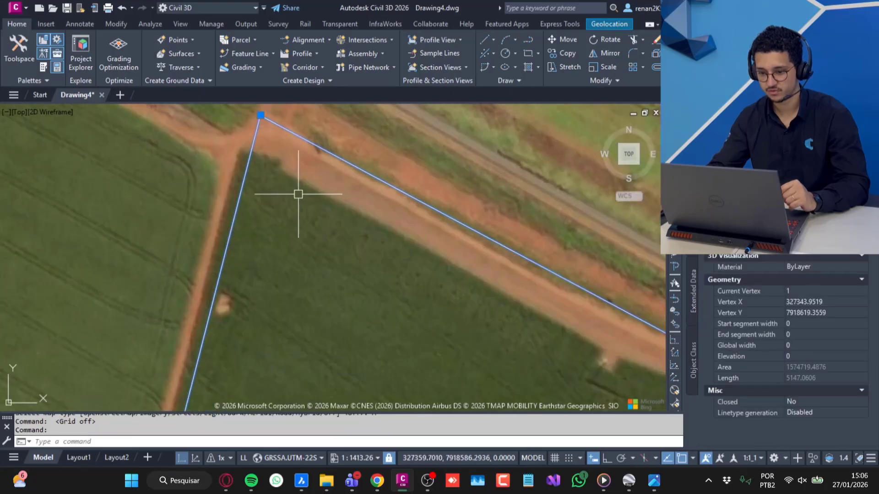
scroll(298, 194, down, 3)
click(281, 157)
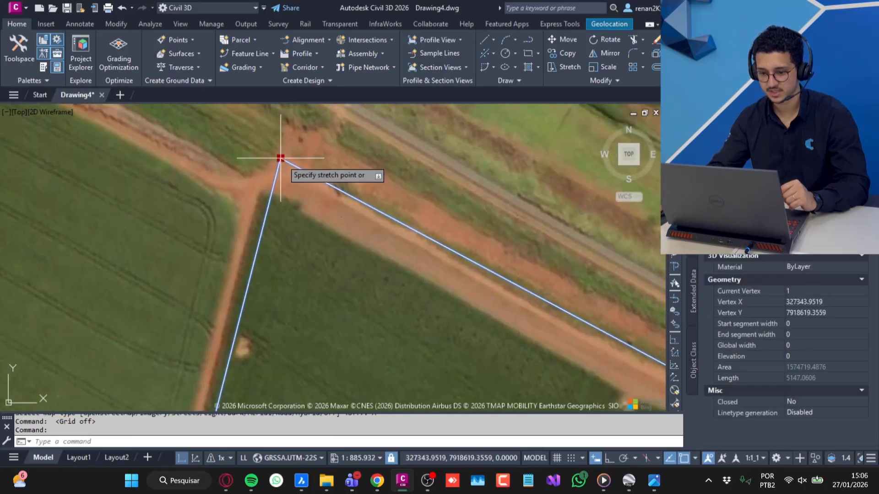
click(264, 189)
Stretch the outline's northeast vertex slightly south to the field corner beside the road junction, and deselect the polyline
scroll(425, 264, down, 2)
middle_drag(572, 330, 308, 154)
middle_drag(641, 371, 265, 186)
click(456, 261)
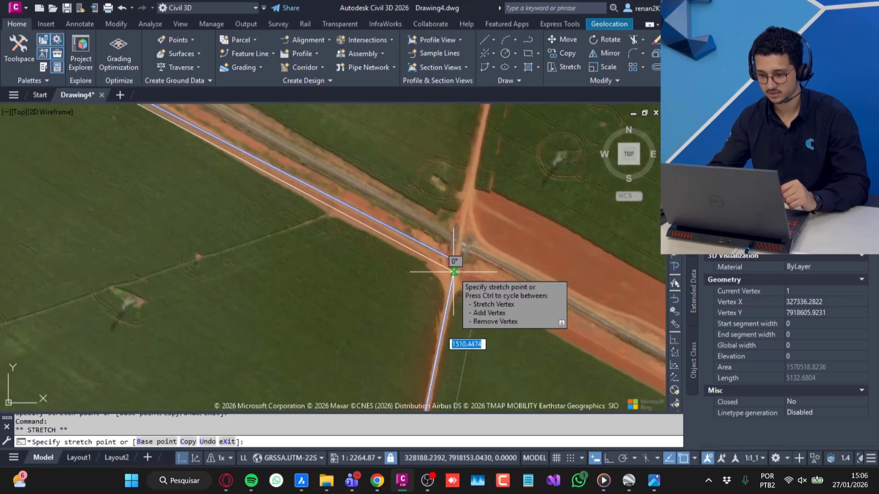
click(454, 272)
key(Escape)
Stretch the outline's southeast vertex southwest to the field edge beside the dirt road junction
scroll(454, 272, down, 6)
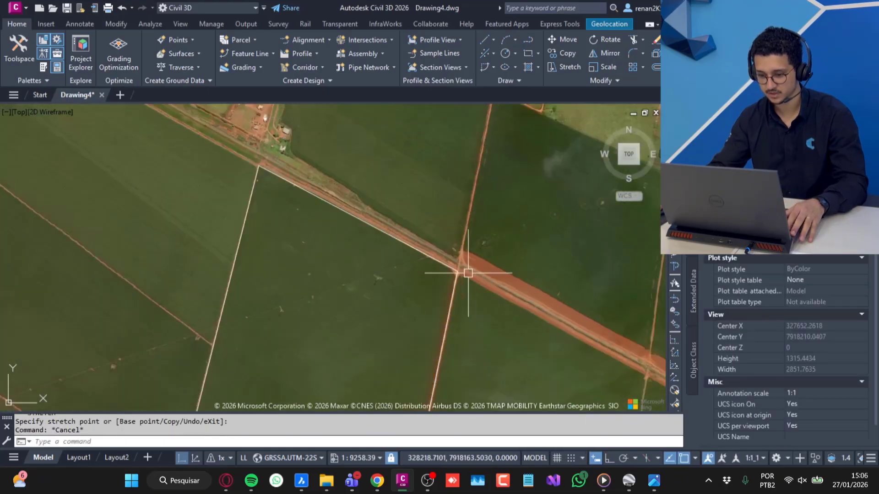
middle_drag(467, 272, 457, 144)
middle_drag(430, 403, 478, 232)
scroll(371, 303, up, 10)
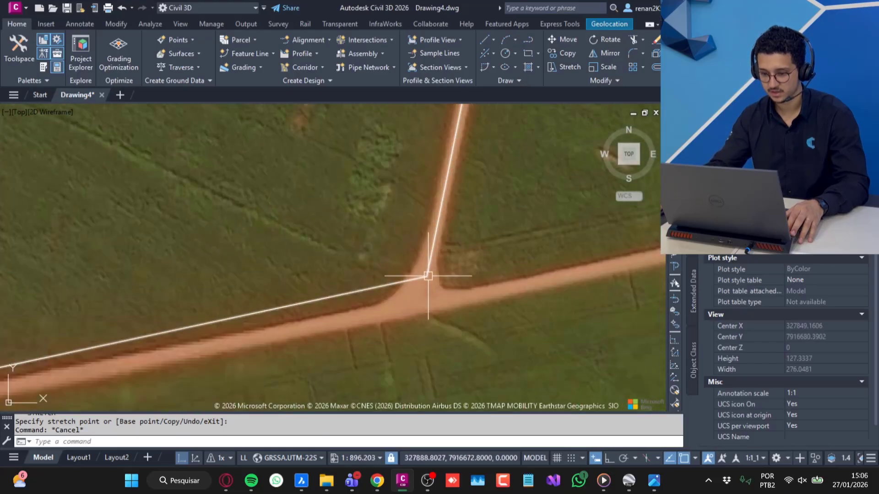
click(428, 274)
click(427, 276)
click(385, 304)
scroll(337, 316, down, 2)
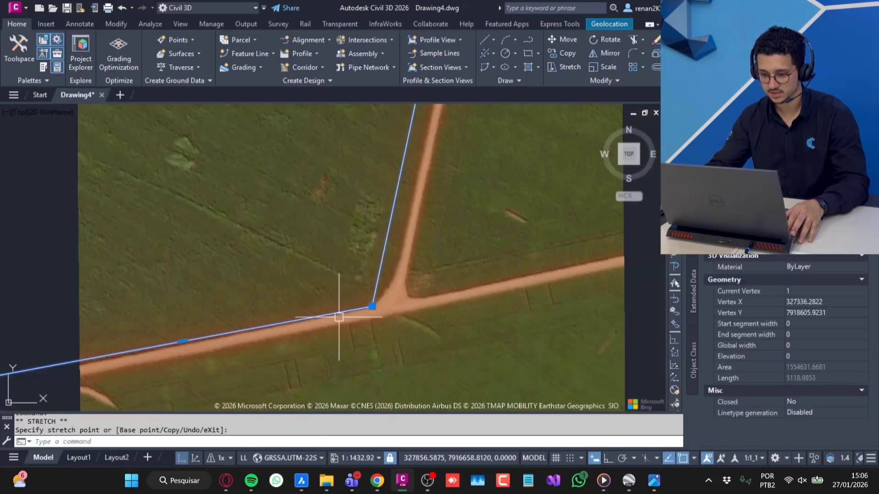
Stretch the outline's southernmost vertex slightly east to the field edge at the road fork, and deselect the polyline
middle_drag(339, 255, 463, 249)
scroll(462, 248, down, 6)
scroll(374, 280, up, 8)
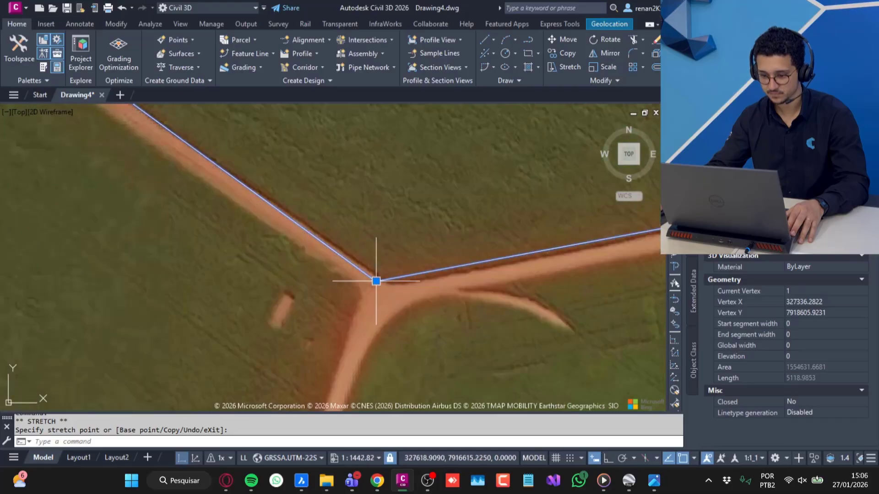
click(376, 281)
click(386, 280)
key(Escape)
Check the adjusted outline against the dirt roads along its eastern side and at its southwest corner
scroll(394, 253, down, 6)
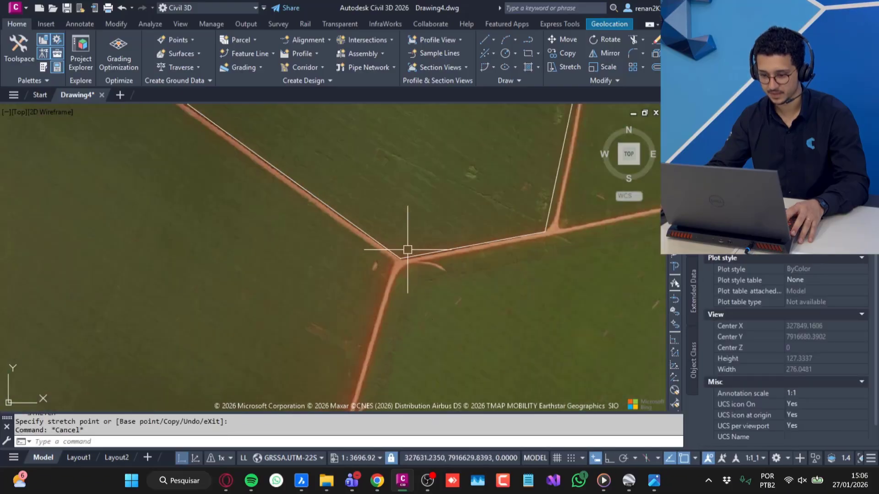
middle_drag(509, 183, 416, 276)
middle_drag(472, 260, 388, 355)
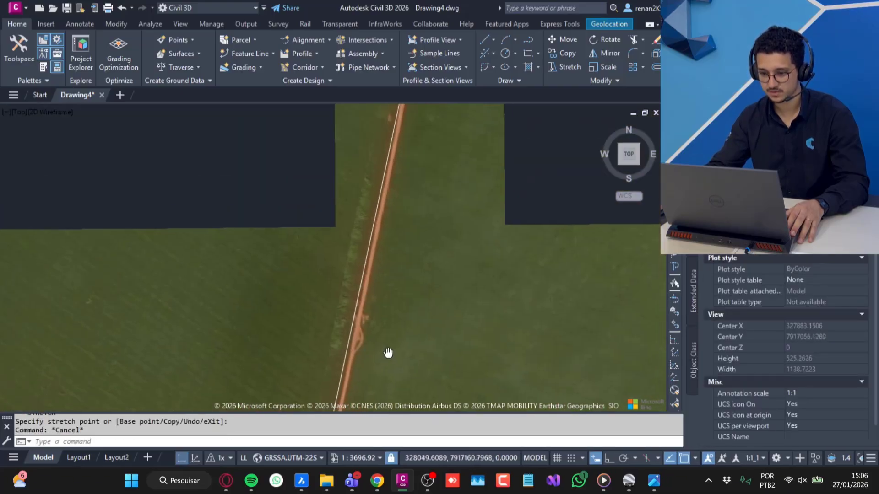
scroll(418, 226, down, 2)
middle_drag(416, 226, 377, 302)
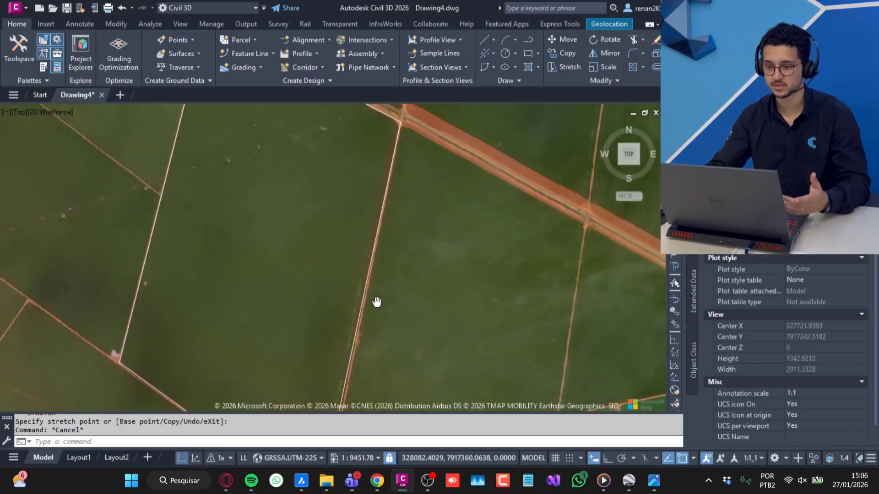
middle_drag(389, 267, 376, 345)
scroll(383, 192, up, 3)
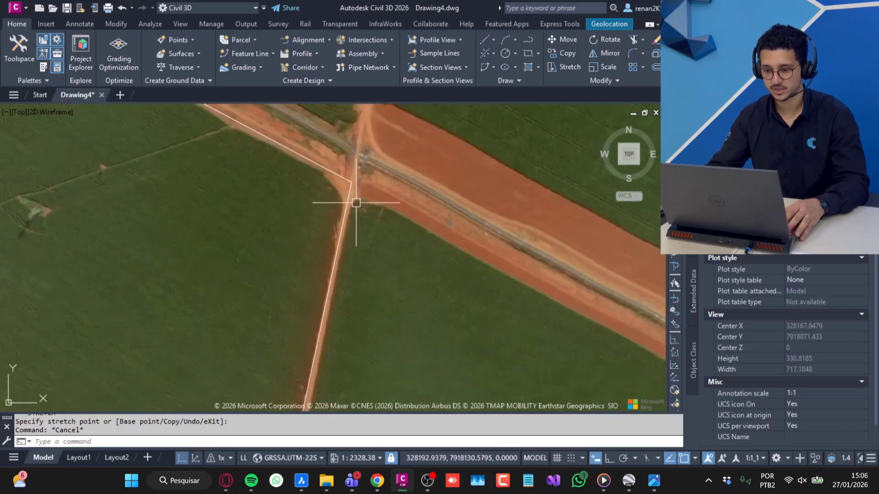
scroll(348, 205, down, 2)
middle_drag(309, 261, 446, 163)
scroll(446, 163, down, 2)
middle_drag(449, 220, 436, 197)
scroll(433, 248, up, 1)
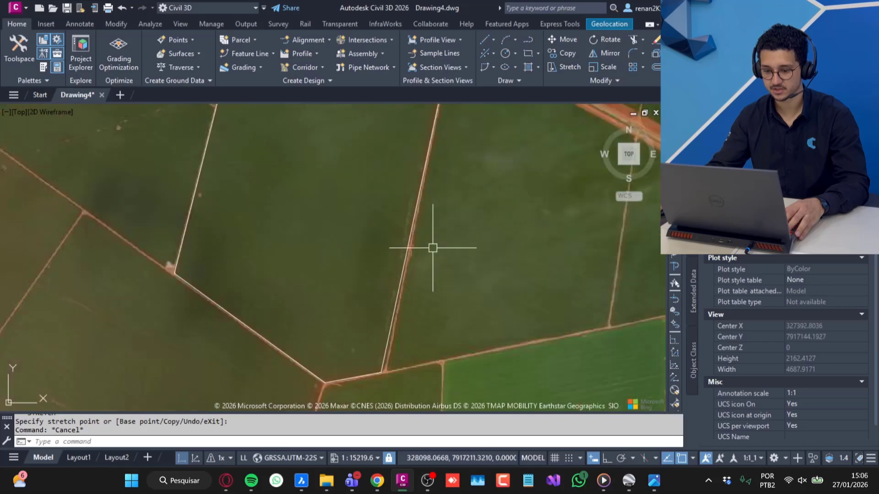
scroll(433, 248, up, 3)
scroll(422, 216, down, 4)
scroll(200, 234, up, 4)
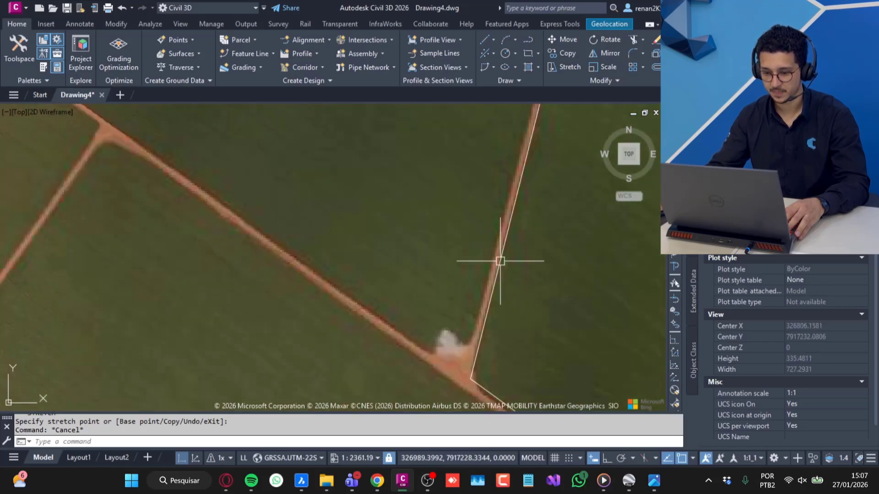
Examine the outline's northwest and northeast corners closely against the field edges in the aerial imagery
scroll(361, 253, down, 3)
middle_drag(455, 210, 345, 251)
scroll(338, 199, up, 6)
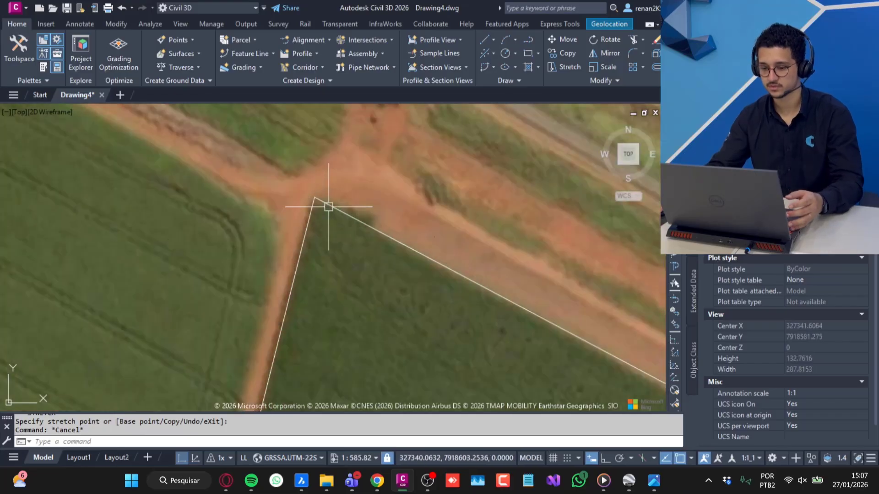
click(323, 199)
scroll(323, 200, up, 3)
key(Escape)
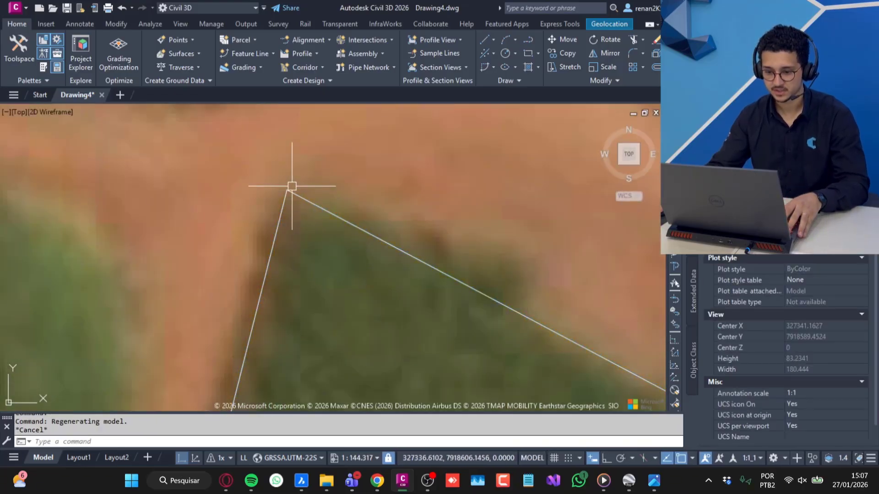
scroll(304, 187, down, 11)
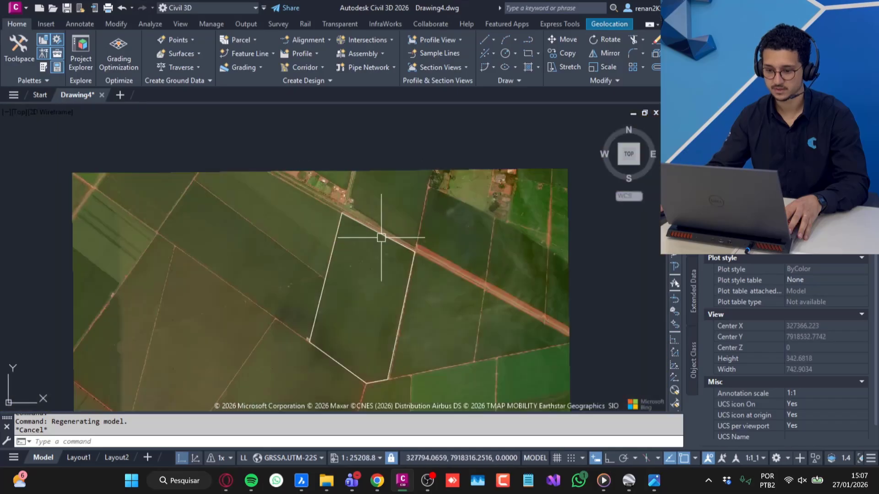
middle_drag(472, 272, 371, 215)
scroll(323, 194, up, 6)
middle_drag(266, 181, 340, 238)
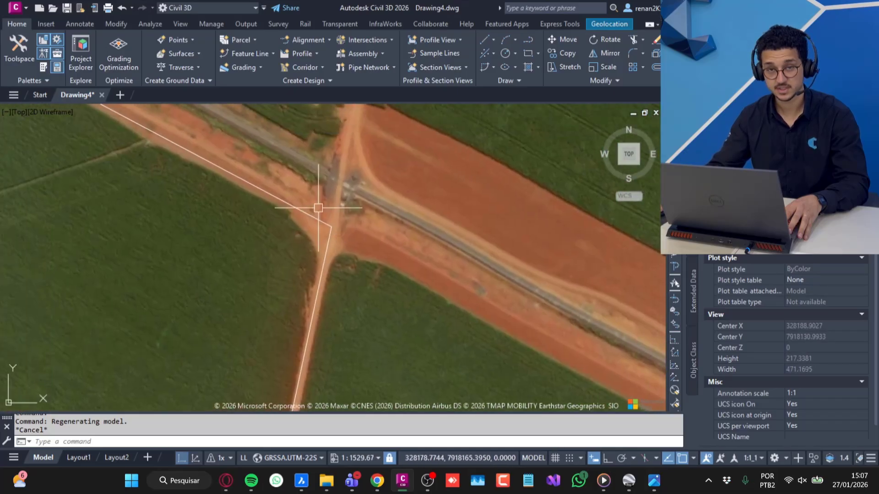
Start the Fillet command at the outline's northeast corner and set the fillet radius to 10
scroll(316, 224, up, 2)
scroll(320, 232, down, 1)
middle_drag(280, 253, 288, 251)
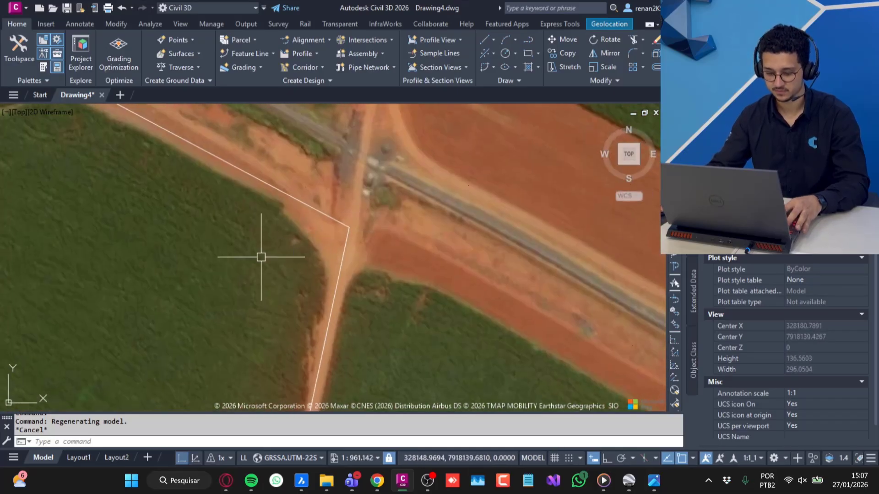
text(FILLET)
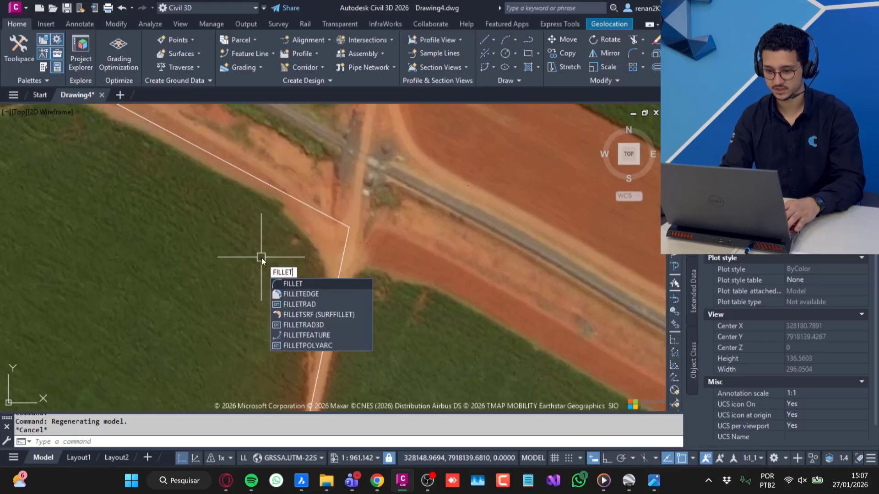
key(Return)
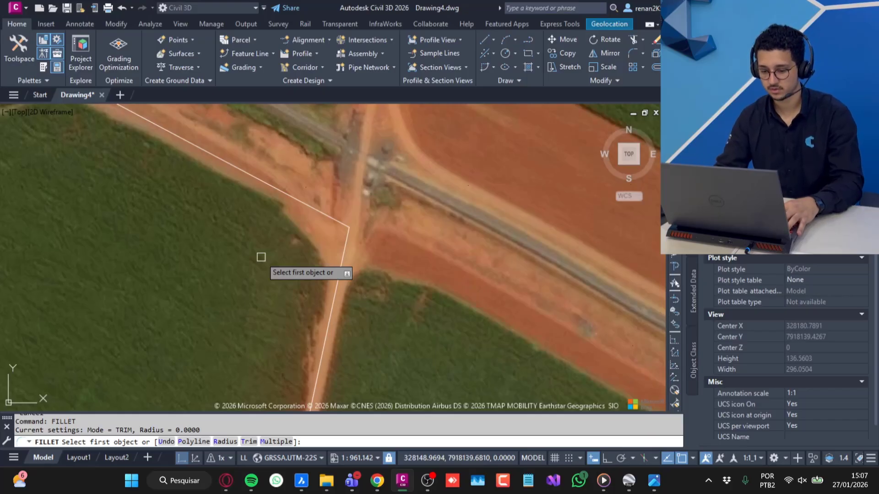
key(Return)
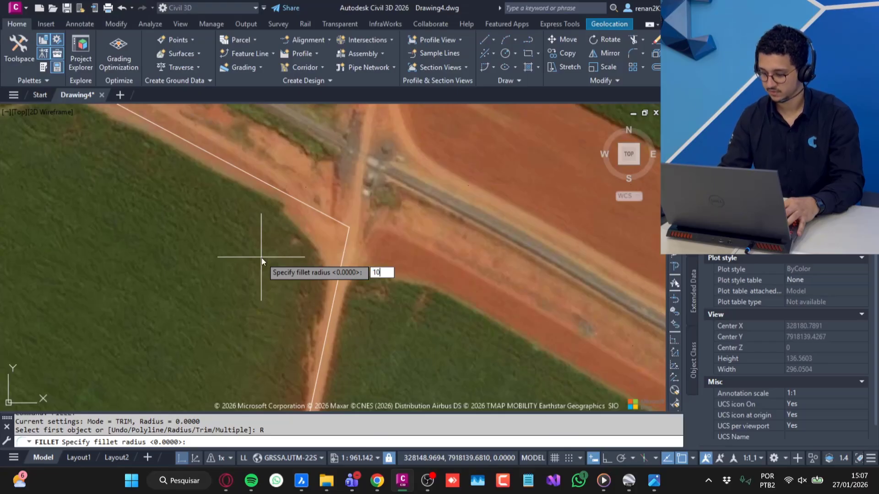
key(Return)
scroll(328, 277, up, 2)
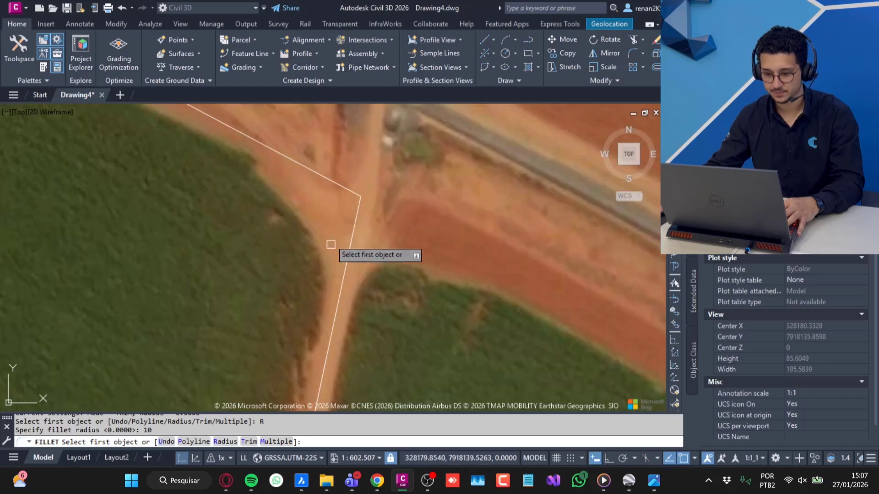
click(334, 185)
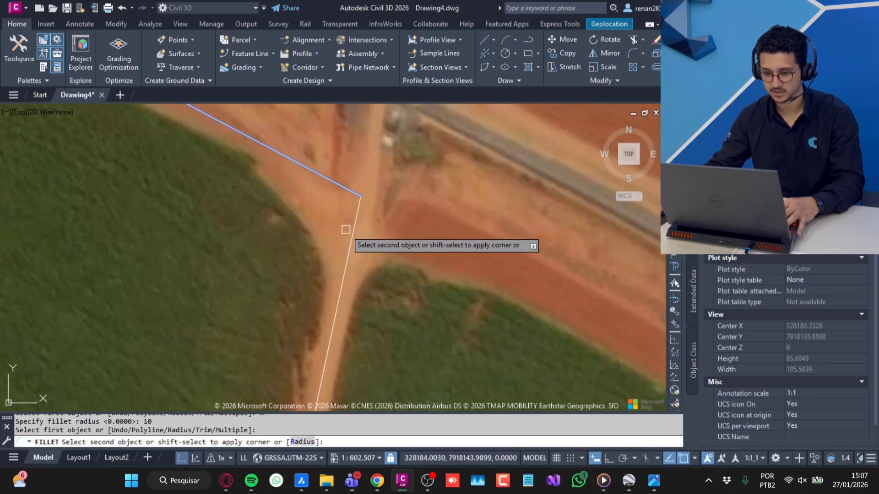
scroll(349, 238, up, 2)
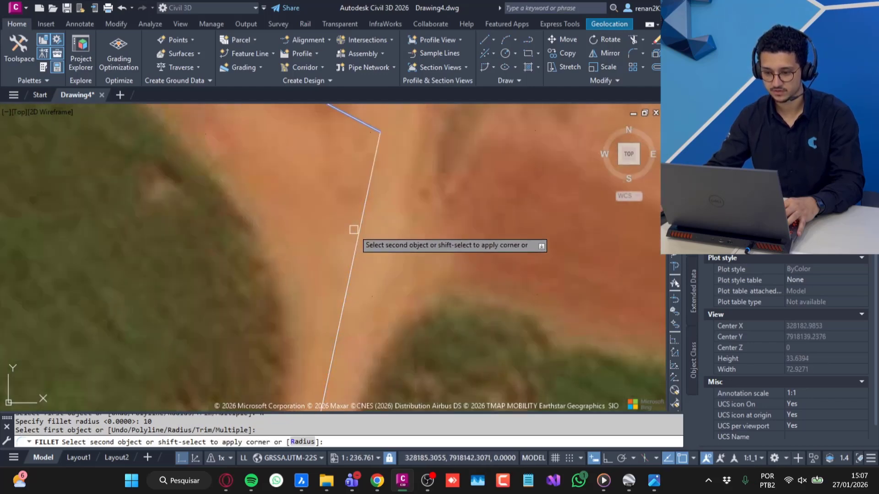
scroll(343, 272, up, 2)
scroll(319, 329, up, 1)
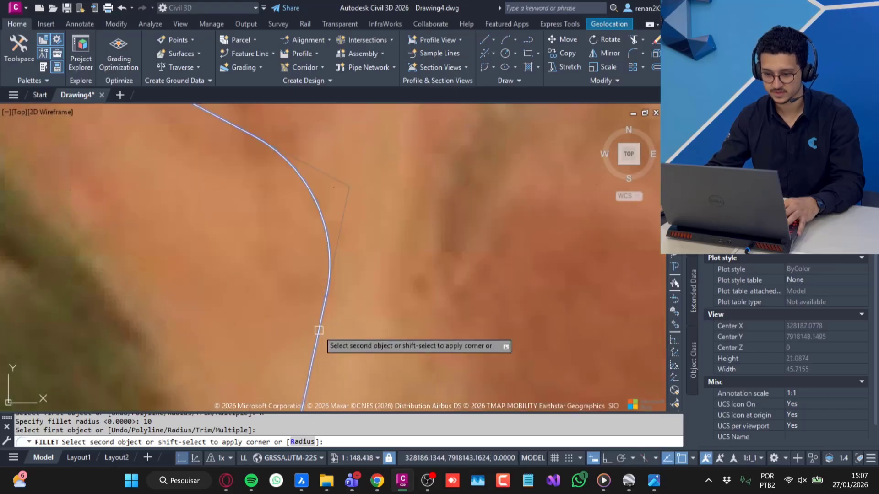
scroll(319, 330, down, 6)
scroll(339, 243, up, 3)
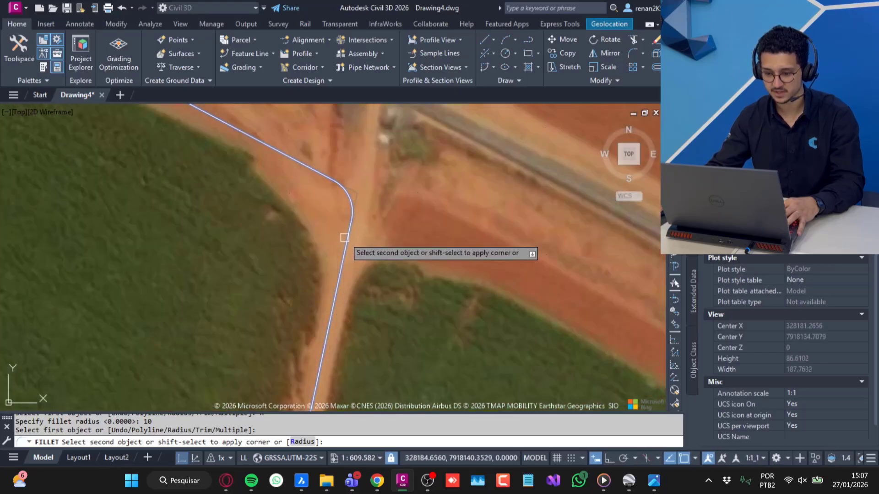
scroll(344, 238, up, 1)
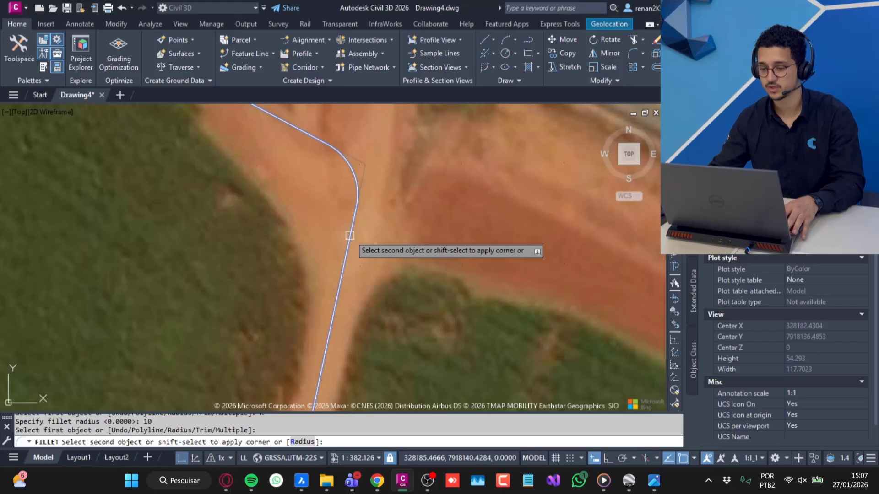
key(Escape)
scroll(348, 236, down, 6)
middle_drag(311, 241, 337, 234)
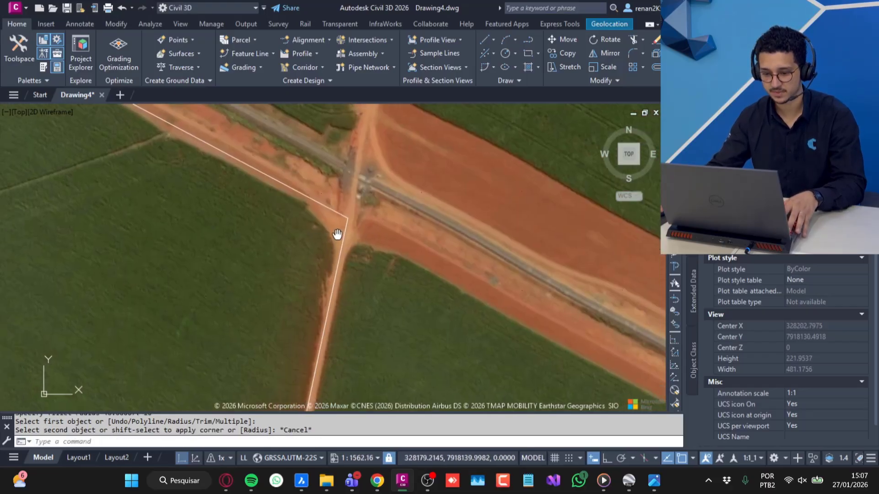
scroll(337, 234, up, 4)
click(370, 186)
click(370, 186)
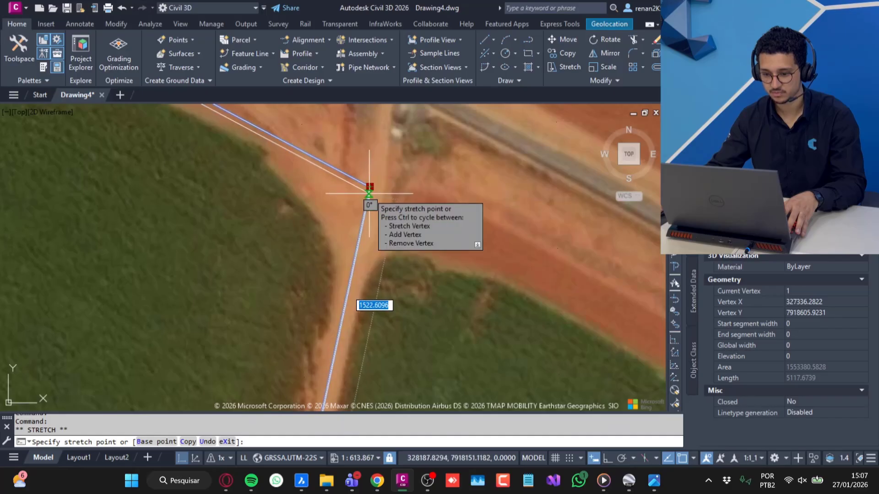
key(Escape)
key(Escape)
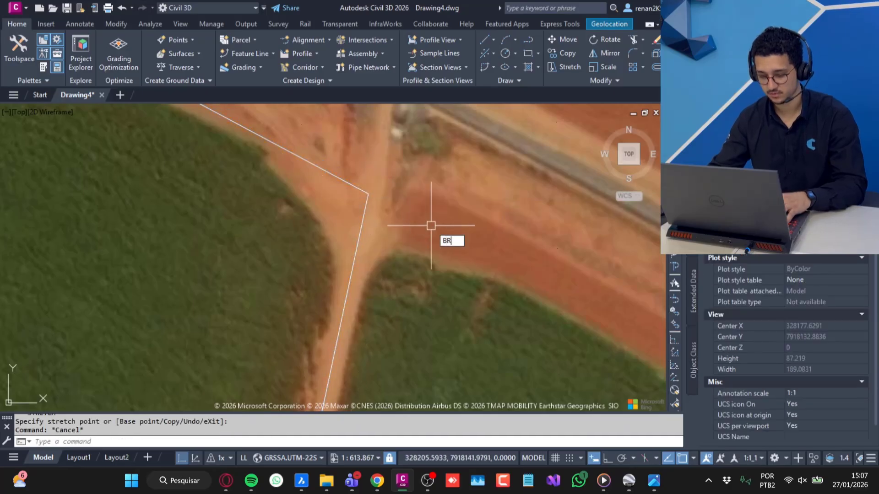
Break the outline on both sides of its northeast corner to remove the sharp corner in the dirt road junction
key(Return)
click(352, 274)
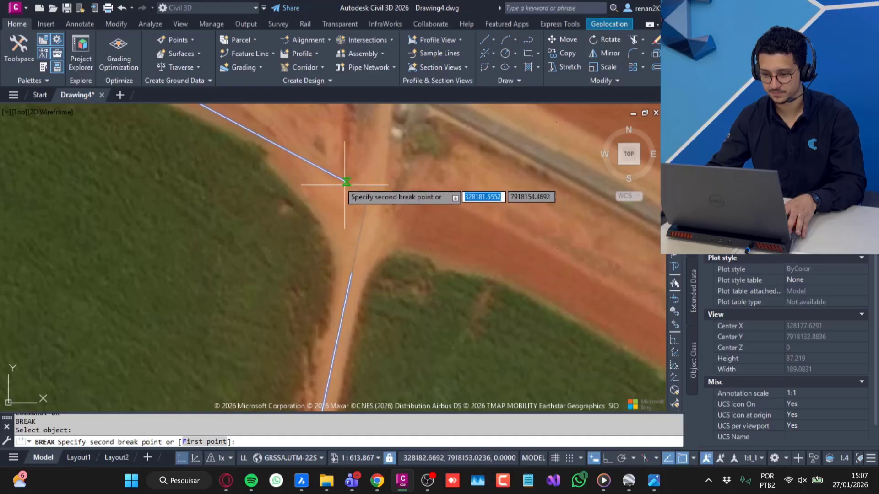
key(Escape)
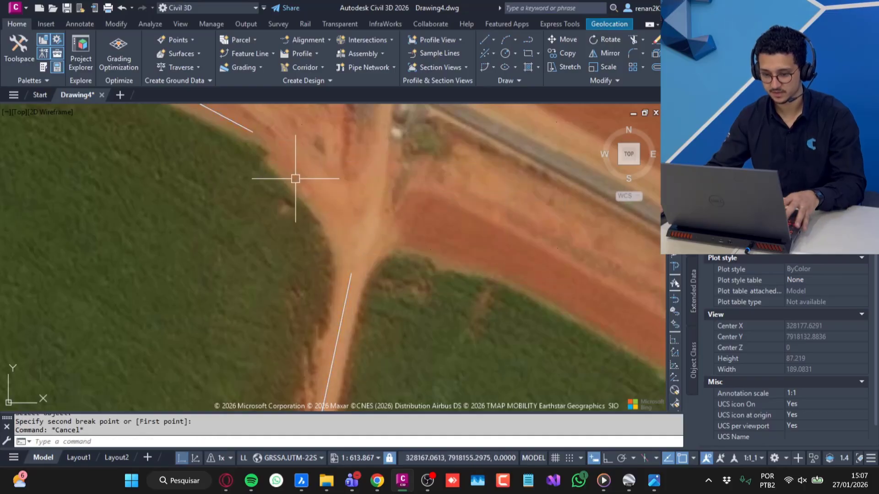
Draw a two-segment polyline across the northeast gap, following the curved field edge and connecting both broken ends of the outline
text(pl)
key(Return)
click(254, 132)
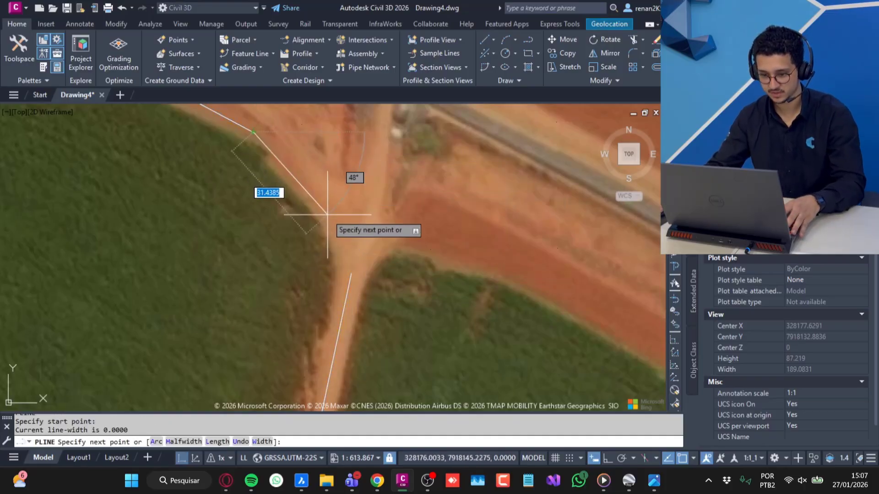
click(338, 225)
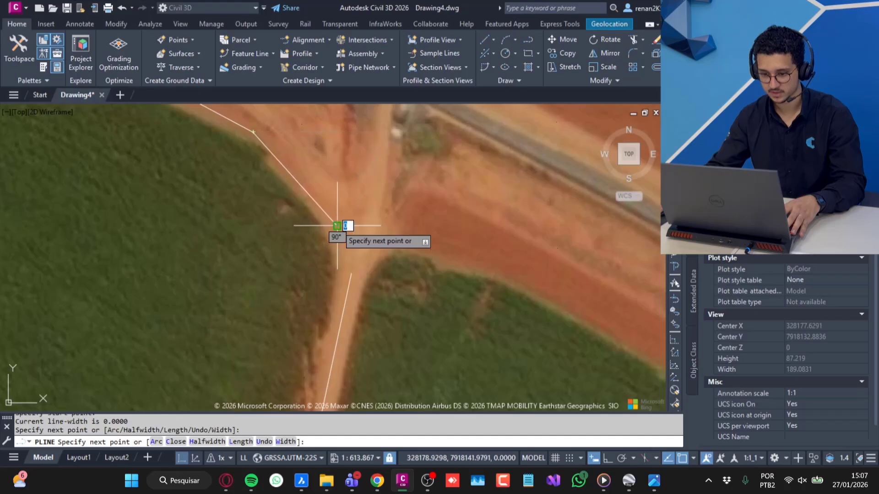
click(351, 273)
key(Escape)
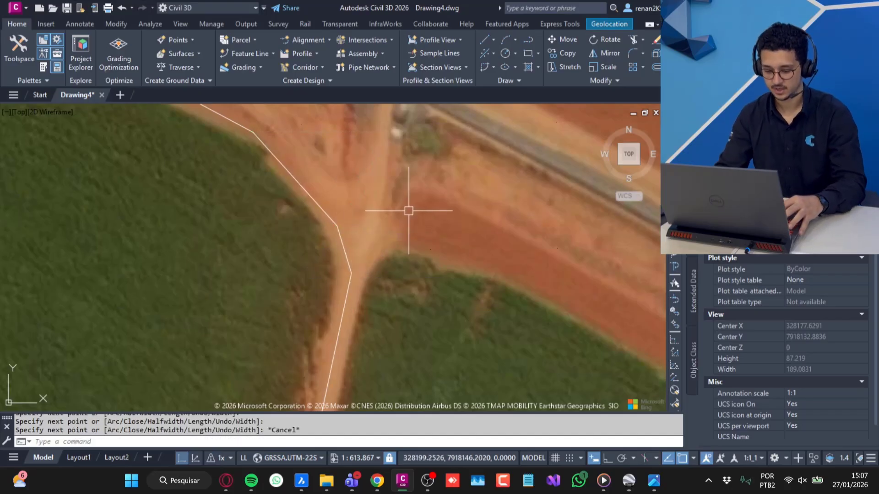
Fillet the middle vertex of the new northeast connecting polyline with a radius of 10
text(FILLET)
key(Return)
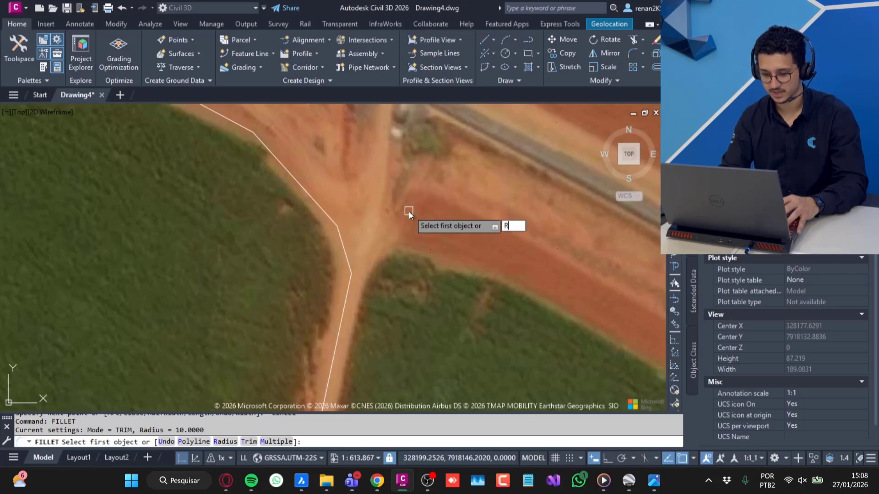
key(Return)
key(Return)
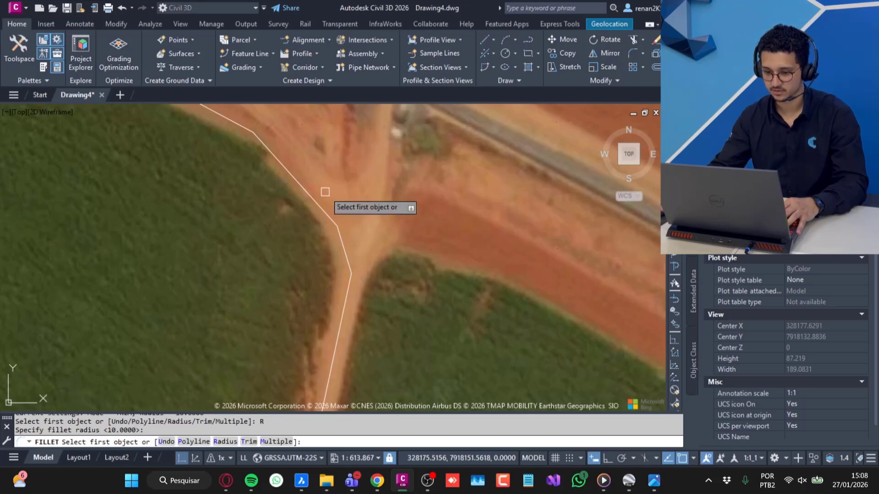
click(334, 219)
click(337, 232)
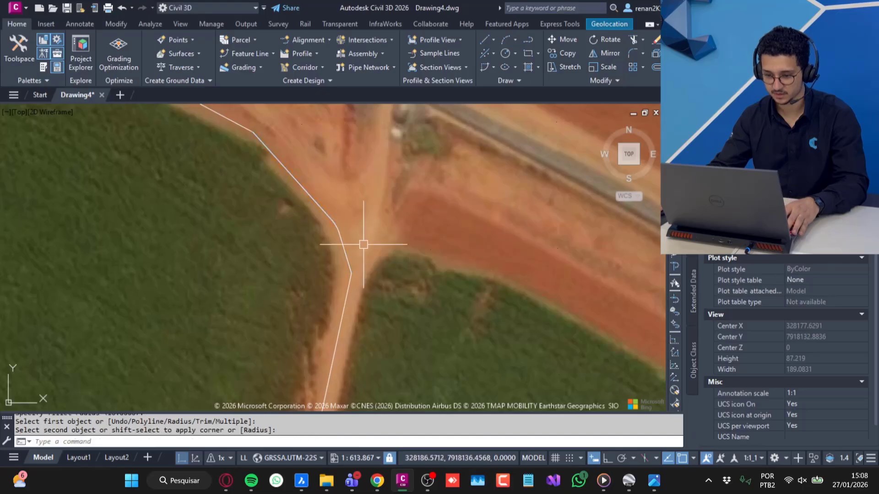
Fillet the joint between the connecting polyline and the outline's eastern side with the same radius of 10
scroll(320, 220, up, 4)
key(Return)
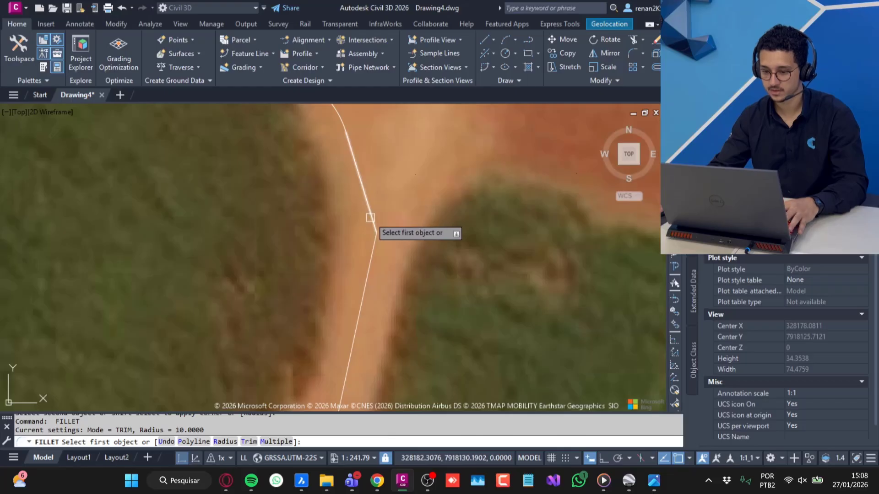
click(374, 233)
click(371, 246)
scroll(444, 259, down, 15)
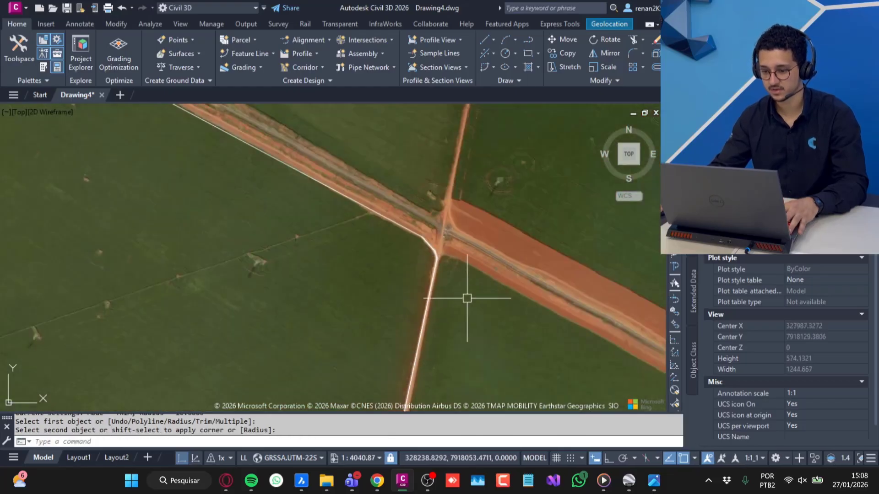
Fillet the outline's southeast corner beside the dirt road junction with radius 10
scroll(490, 247, up, 14)
key(Return)
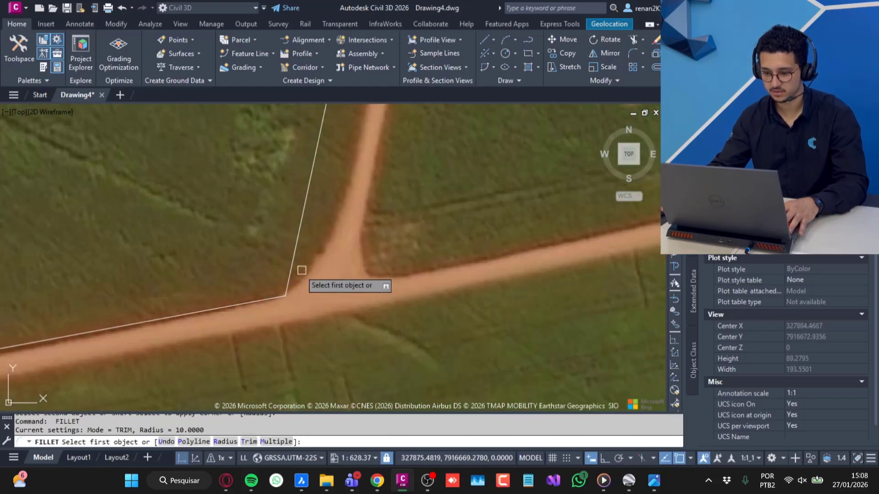
click(286, 279)
click(268, 298)
Fillet the outline's southernmost corner at the road fork with radius 10
scroll(277, 295, down, 8)
middle_drag(63, 321, 270, 310)
scroll(275, 312, up, 8)
key(Return)
click(338, 301)
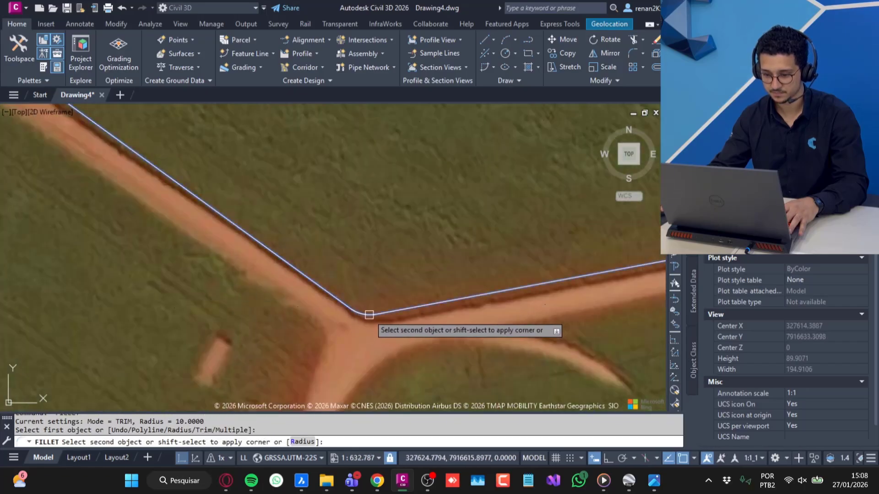
click(384, 313)
Fillet the outline's southwest corner beside the pale patch at the road junction with radius 10
scroll(389, 314, down, 4)
middle_drag(286, 187, 516, 328)
key(Return)
scroll(279, 193, up, 6)
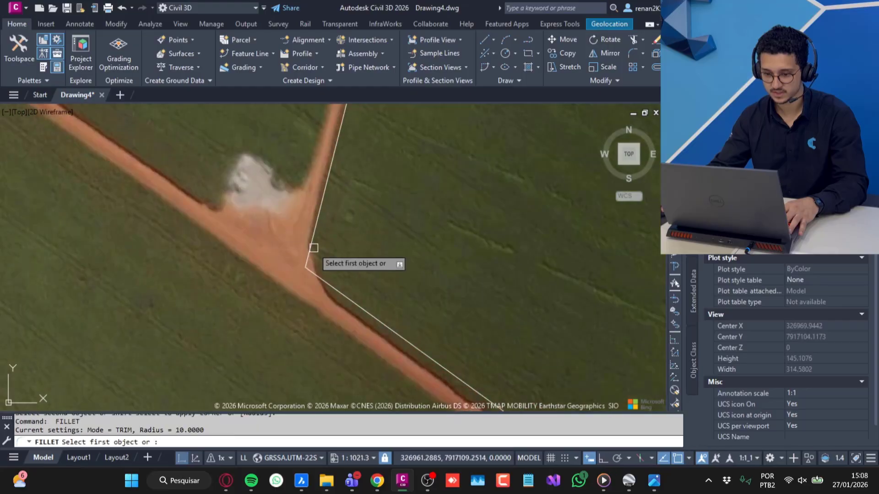
click(314, 249)
click(313, 268)
Fillet the outline's northwest corner at the dirt road crossing with radius 10
scroll(331, 232, down, 7)
middle_drag(377, 182, 299, 365)
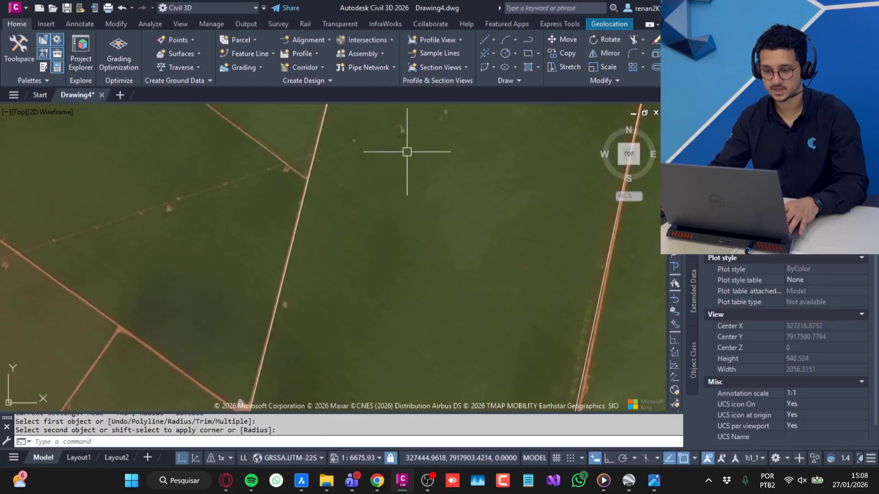
middle_drag(406, 153, 313, 389)
scroll(275, 270, up, 5)
scroll(323, 201, up, 4)
key(Return)
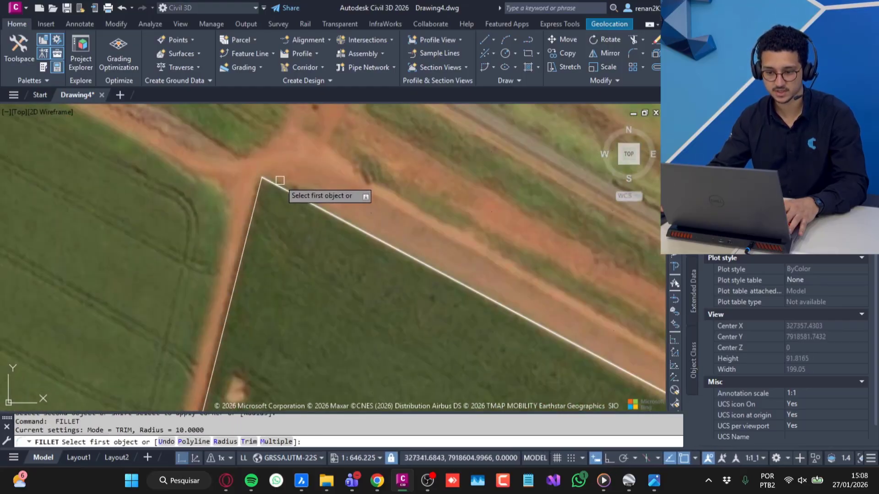
click(277, 184)
click(259, 190)
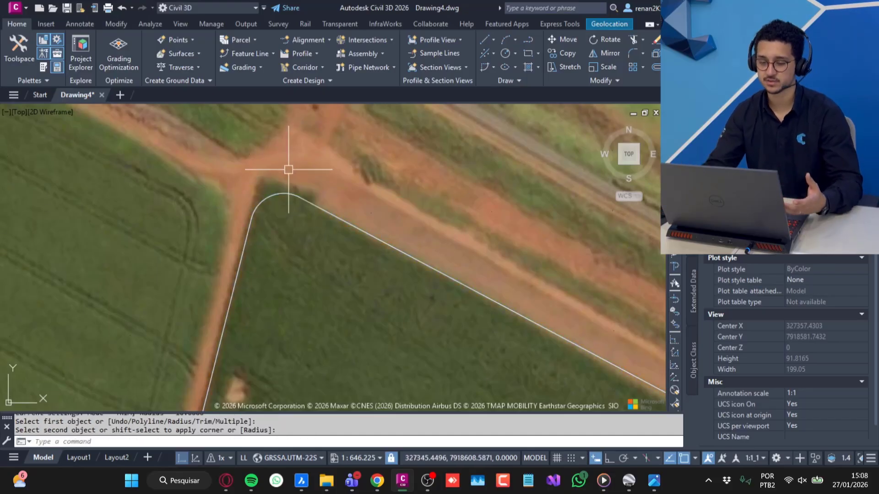
Change the field outline's color to green and deselect it
scroll(328, 261, down, 12)
middle_drag(418, 125, 429, 240)
scroll(449, 201, down, 2)
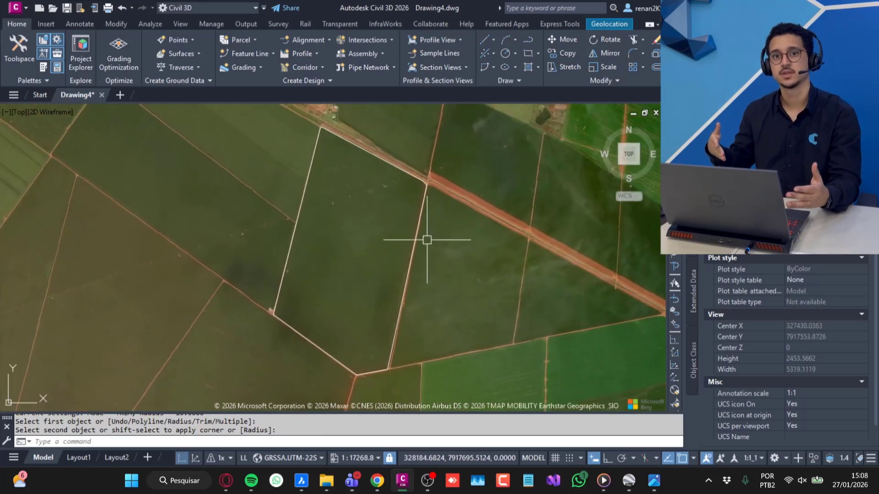
click(421, 200)
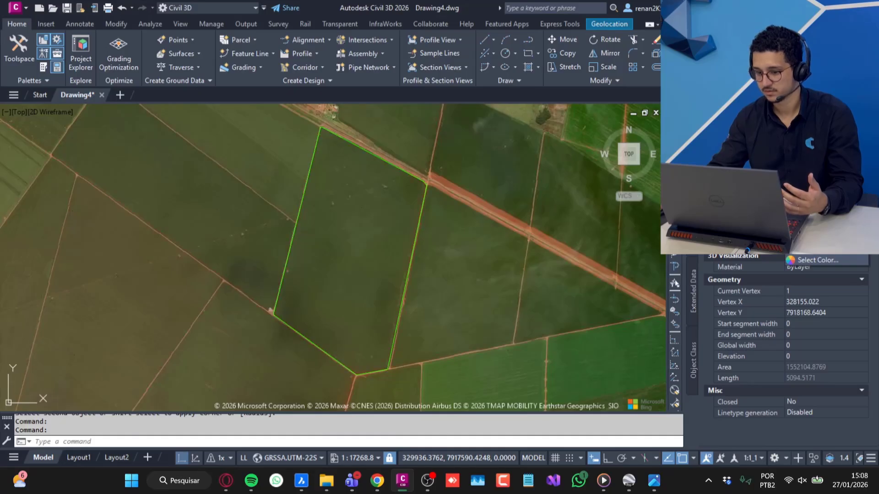
key(Escape)
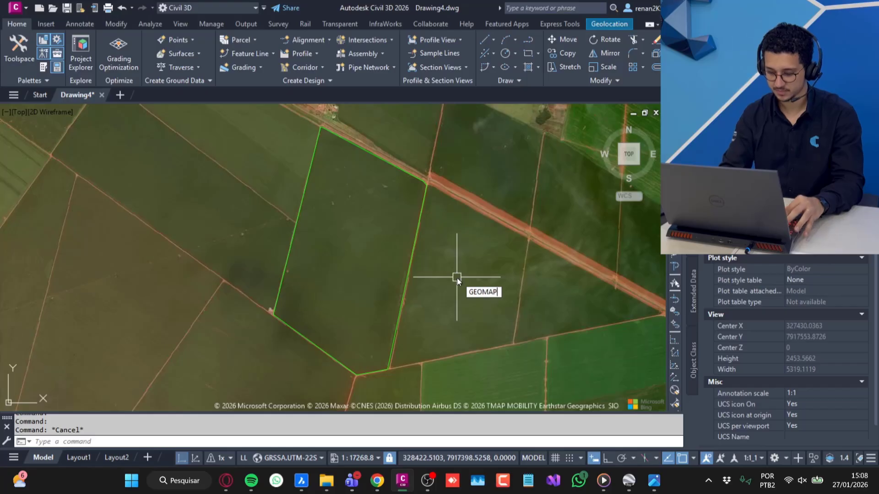
Turn off the aerial background map with the GEOMAP command, leaving only the field outline on display
key(Return)
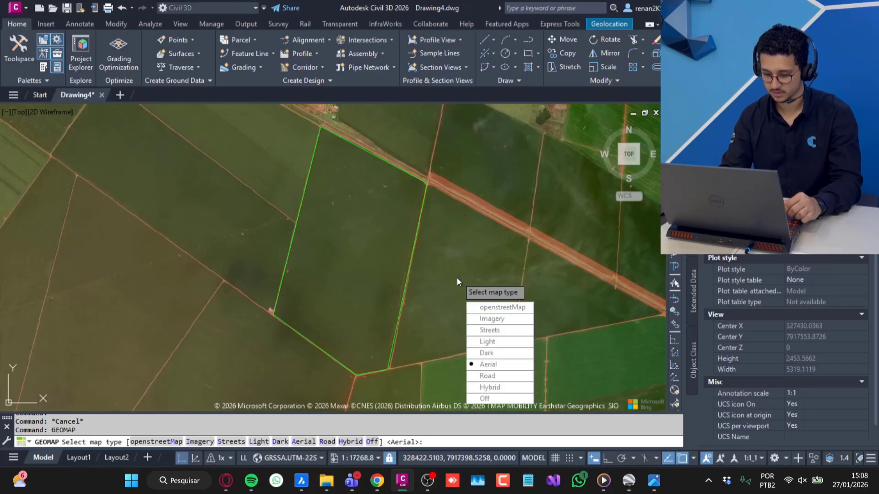
text(O)
key(Return)
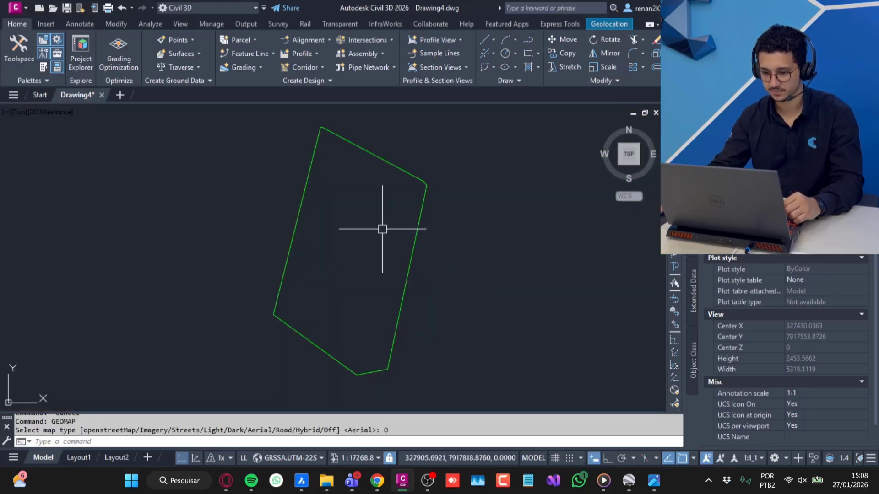
middle_drag(361, 242, 374, 255)
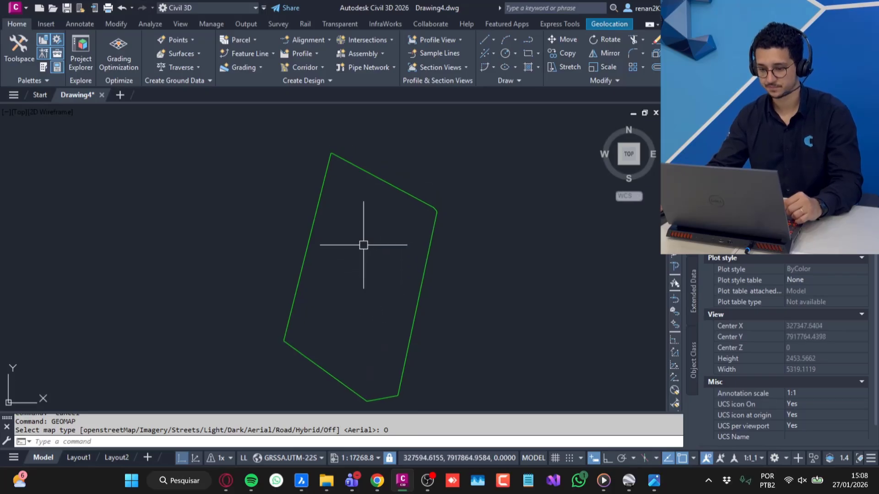
Draw a single-segment polyline lengthwise through the field, from the north edge down to the southwest edge, dividing it into two strips
scroll(363, 245, up, 2)
text(PL)
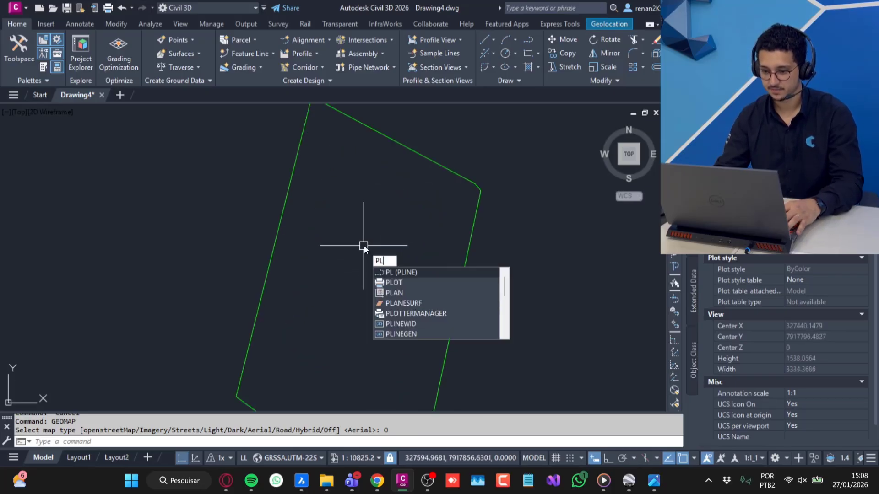
key(Return)
scroll(363, 230, down, 2)
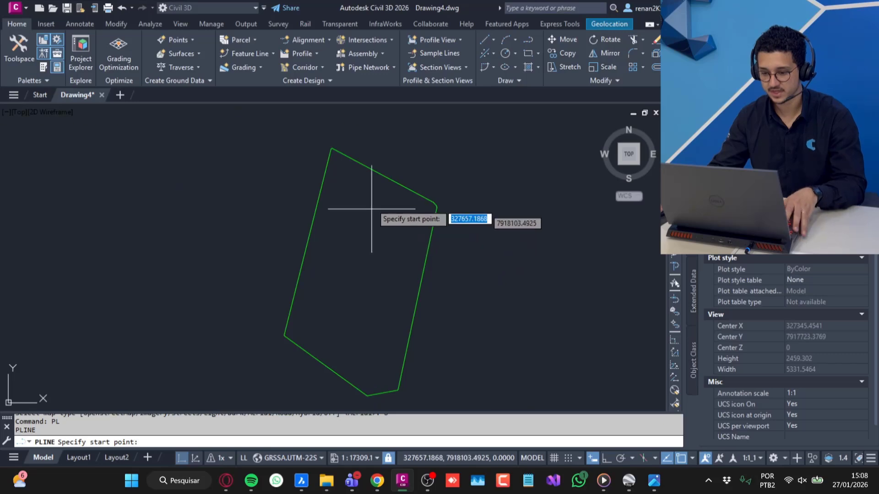
click(373, 170)
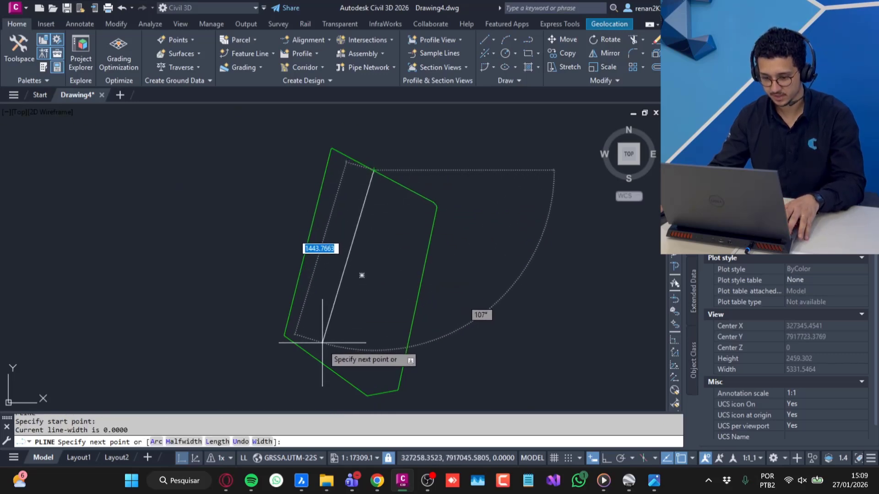
click(325, 366)
key(Escape)
Check the plot layout in TH-10.png, and draw a polyline across the northern part of the western strip, from the dividing line to the west edge
scroll(389, 274, up, 3)
middle_drag(389, 274, 474, 237)
key(alt+Tab)
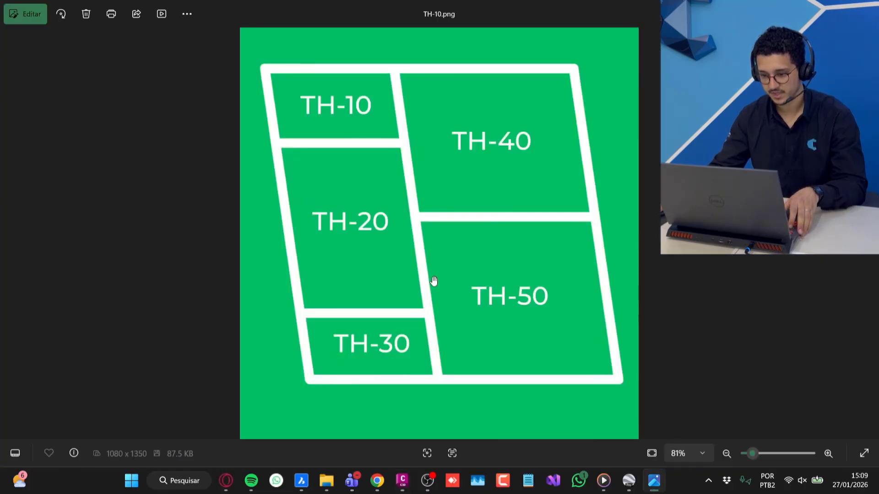
key(alt+Tab)
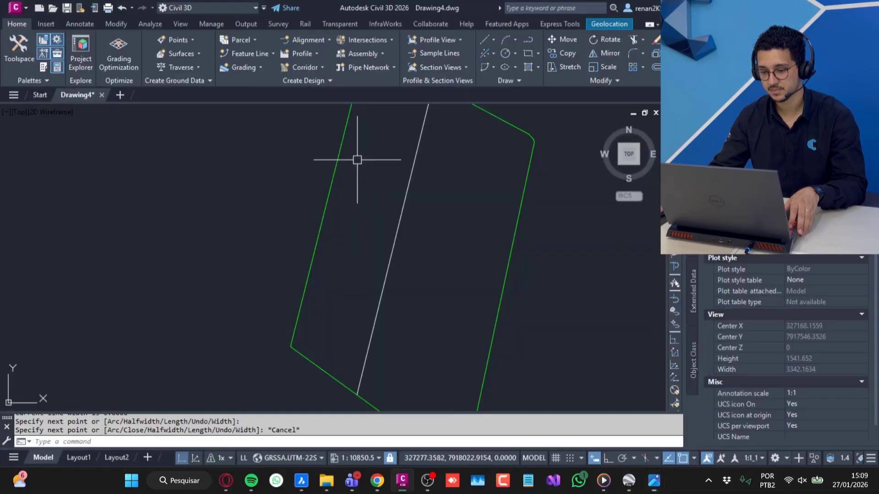
middle_drag(357, 159, 325, 227)
text(pl)
key(Return)
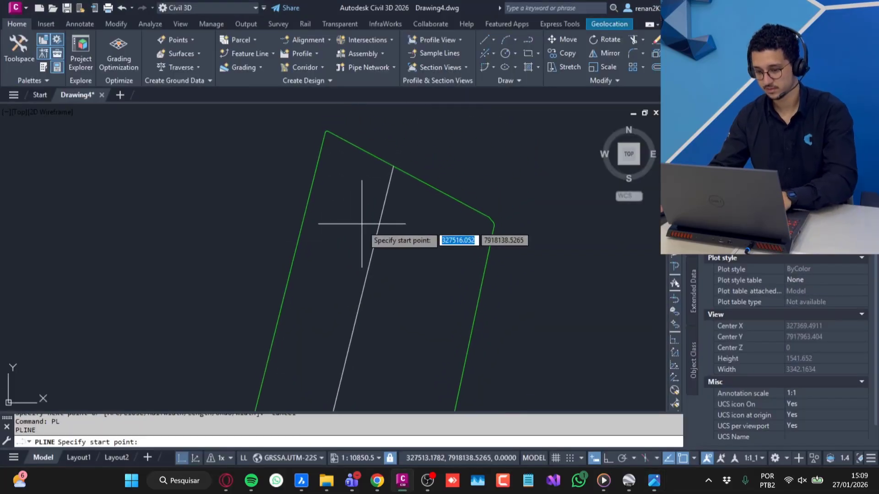
click(372, 253)
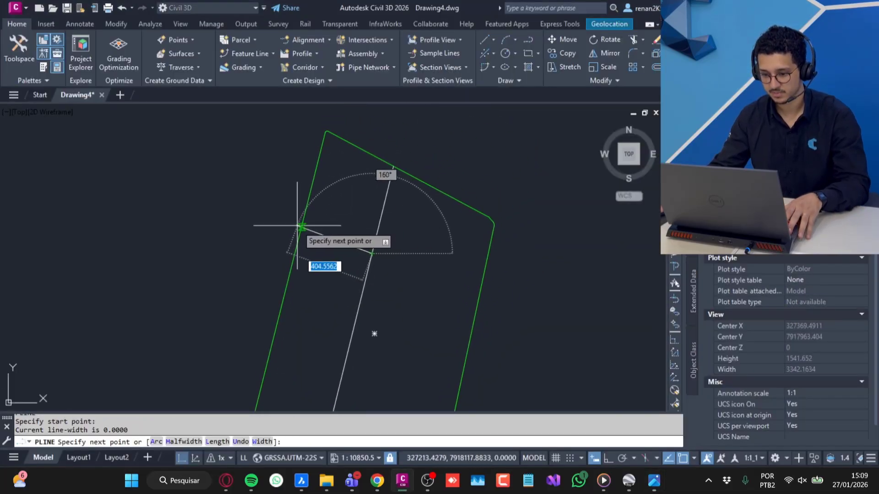
click(301, 229)
key(Escape)
Draw a second cross polyline in the southern part of the western strip, from the dividing line to the west edge
scroll(326, 282, down, 2)
scroll(339, 282, up, 4)
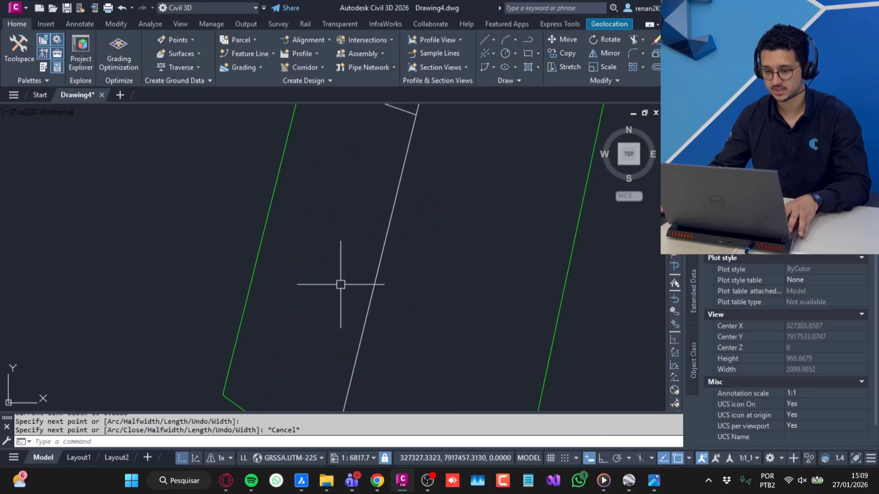
key(Return)
click(365, 322)
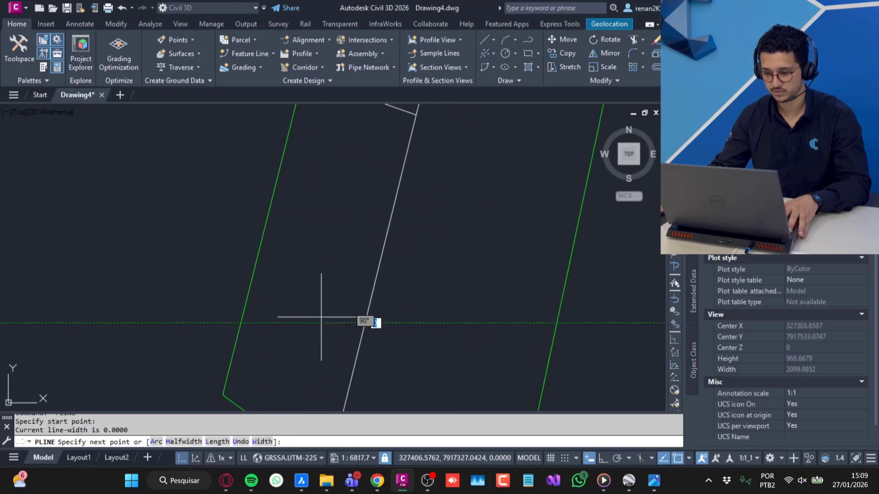
click(247, 294)
key(Escape)
scroll(301, 269, down, 3)
scroll(352, 231, up, 2)
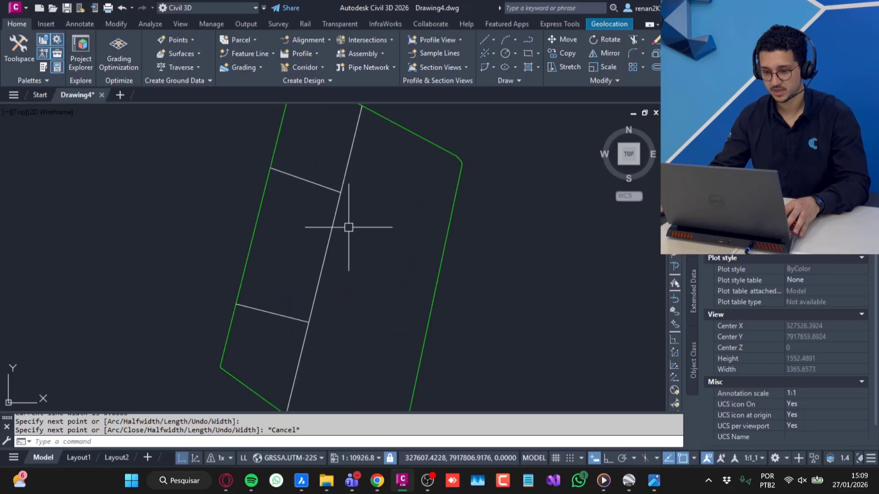
Erase the two cross polylines in the western strip, keeping the lengthwise dividing line
scroll(350, 227, down, 2)
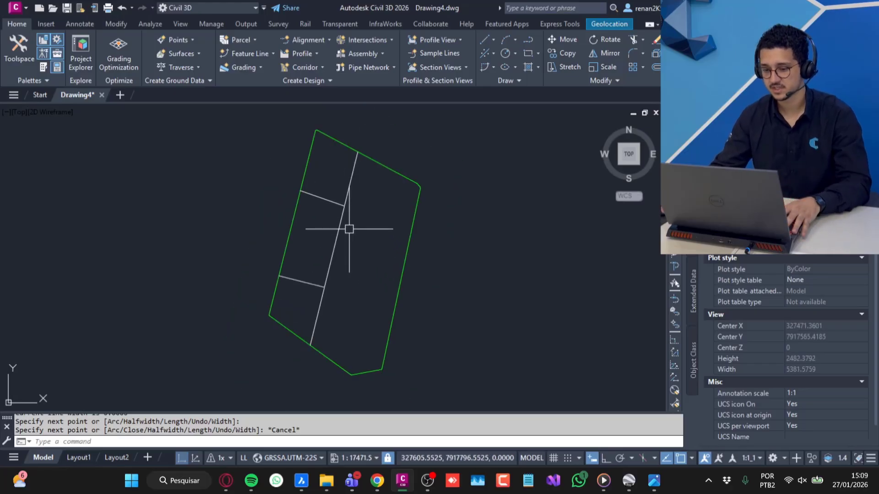
click(369, 158)
key(Escape)
click(331, 173)
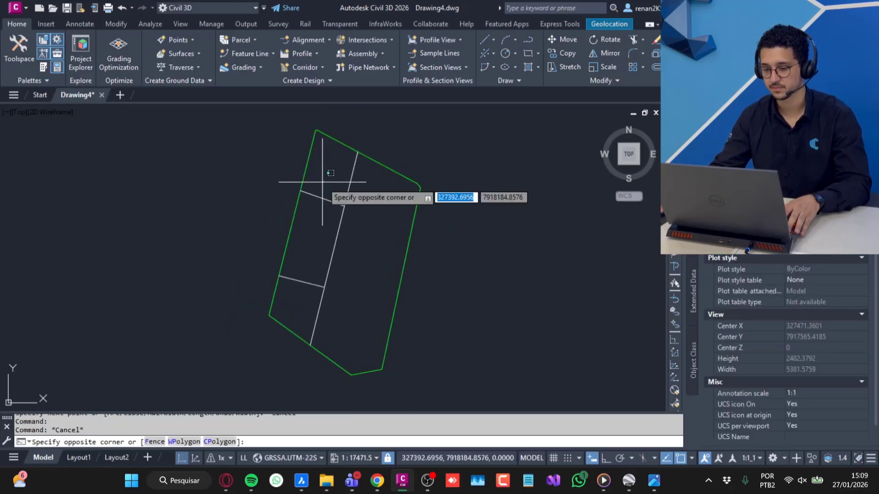
click(305, 218)
click(295, 267)
click(290, 298)
right_click(290, 299)
key(Escape)
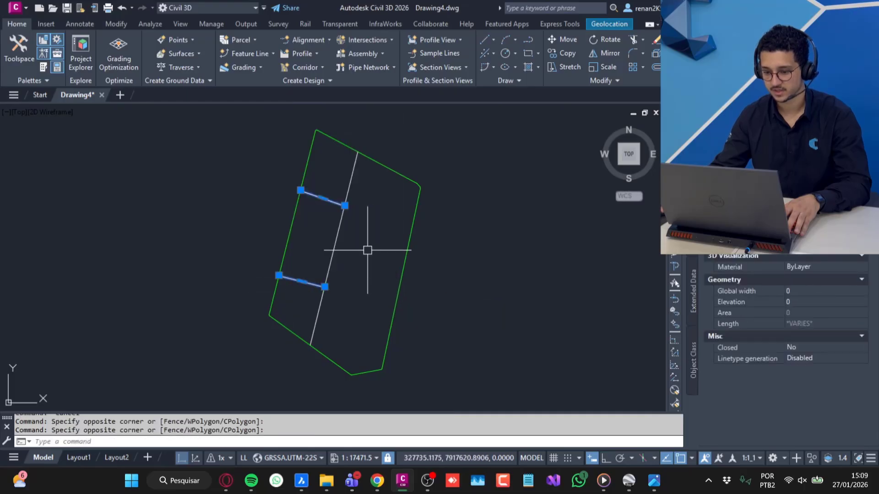
key(Delete)
scroll(364, 207, up, 10)
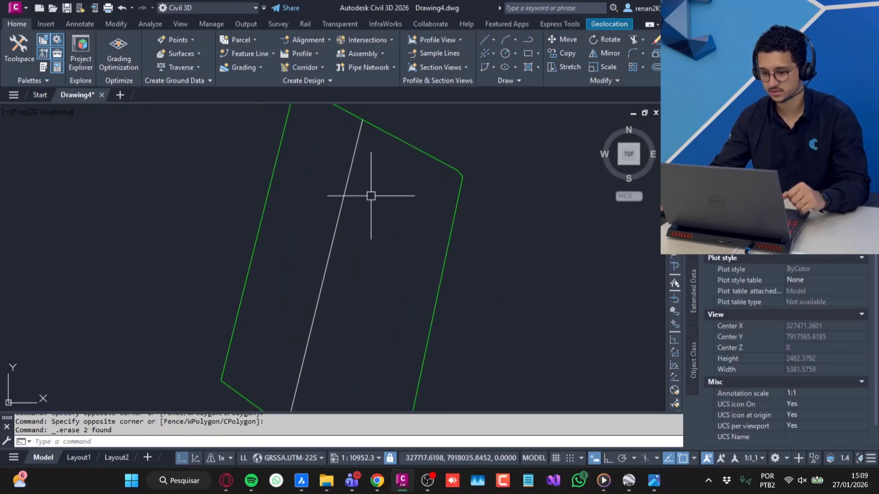
middle_drag(346, 177, 304, 316)
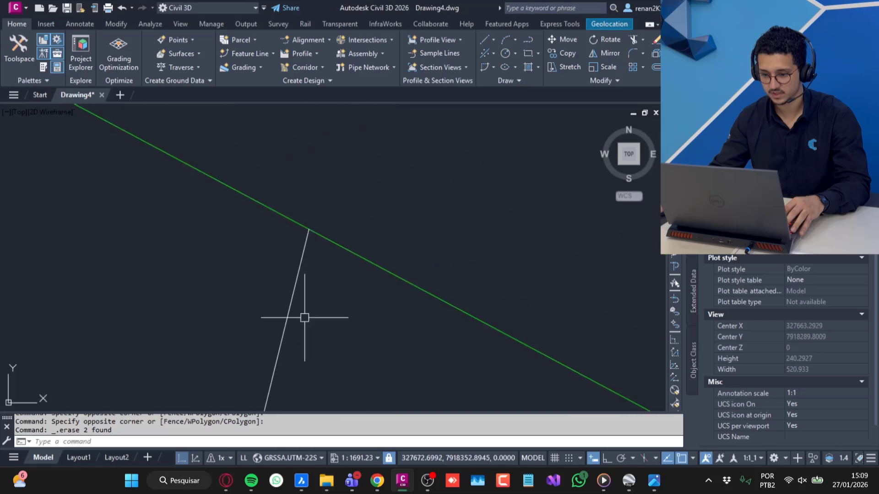
scroll(333, 233, up, 4)
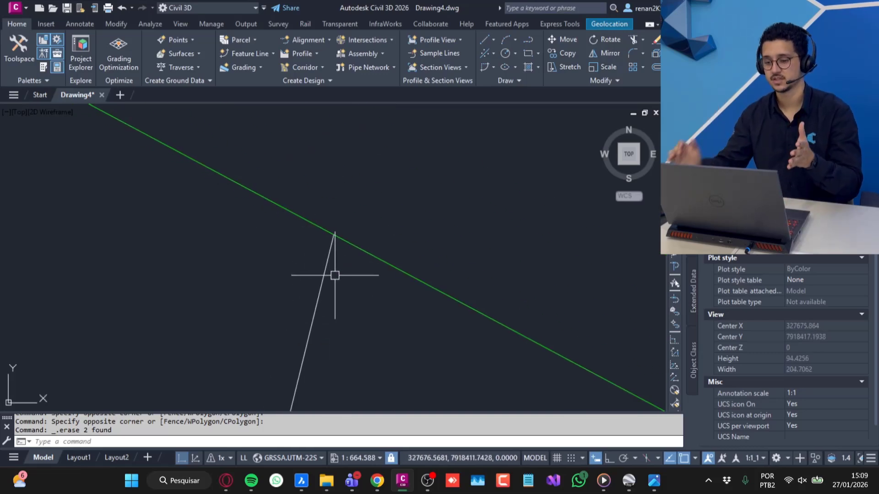
scroll(334, 275, down, 8)
middle_drag(348, 316, 378, 206)
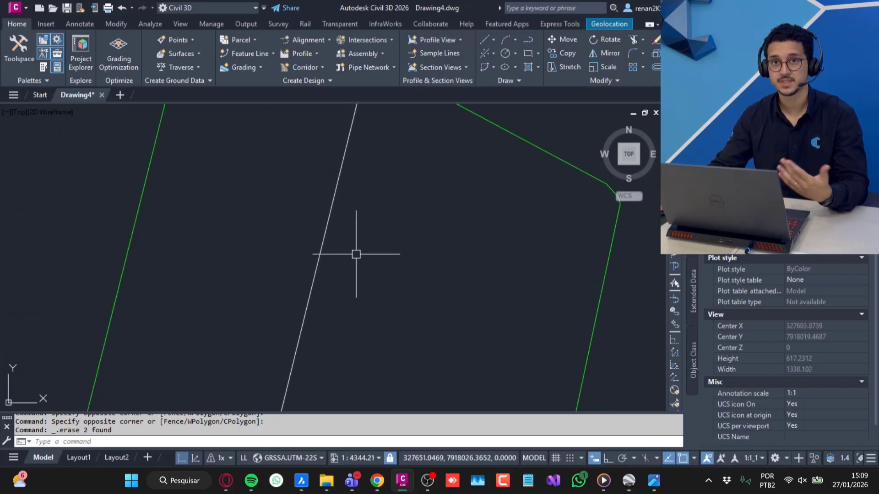
scroll(369, 209, down, 4)
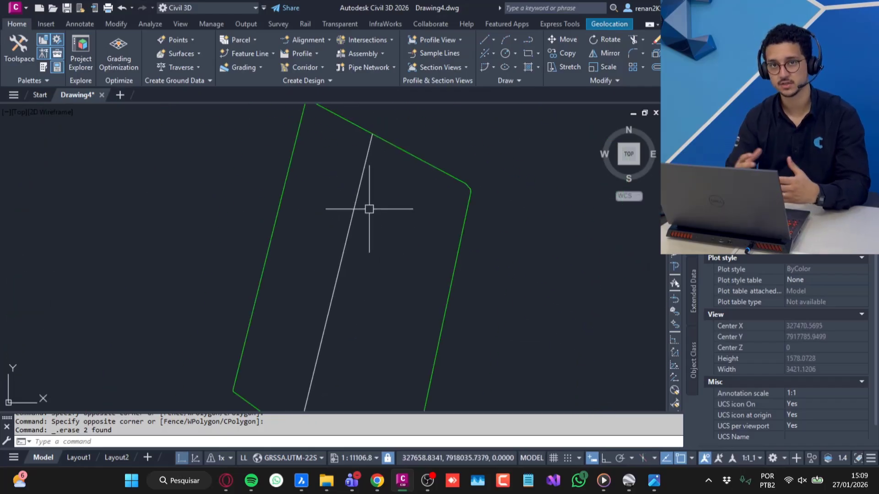
Offset the lengthwise dividing line by 15 toward the east to form a lane between the two strips
text(OFFSET)
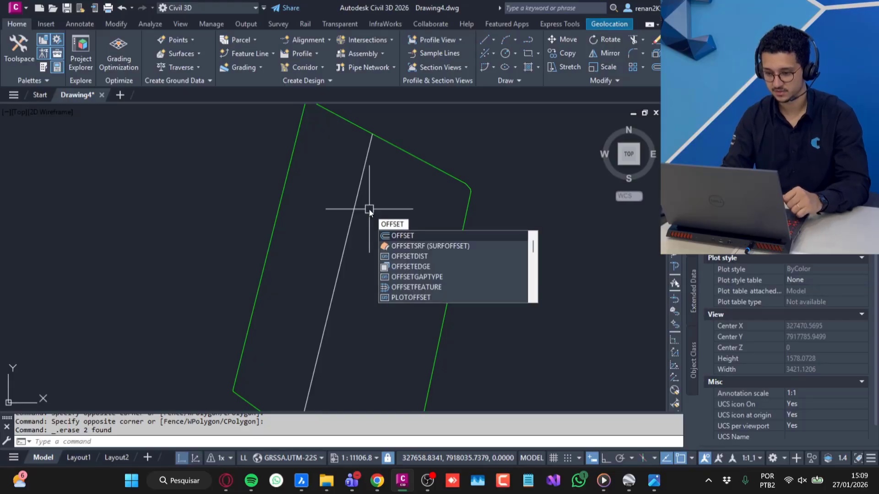
key(Return)
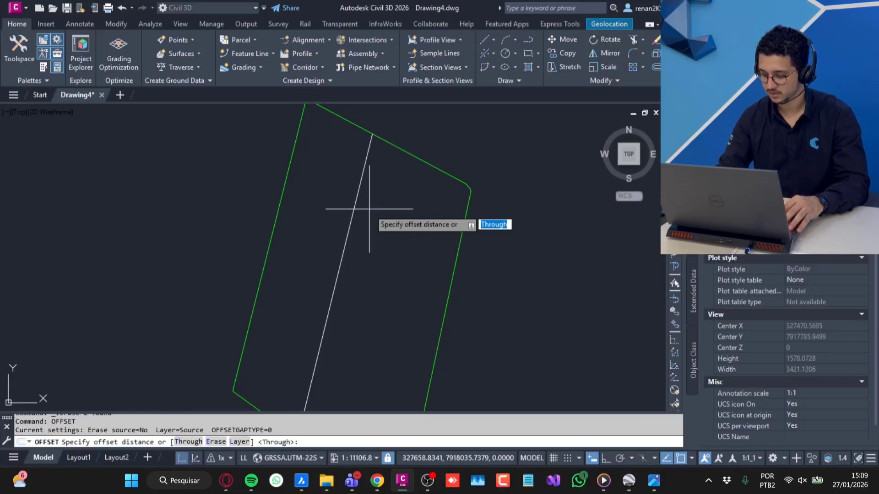
text(15)
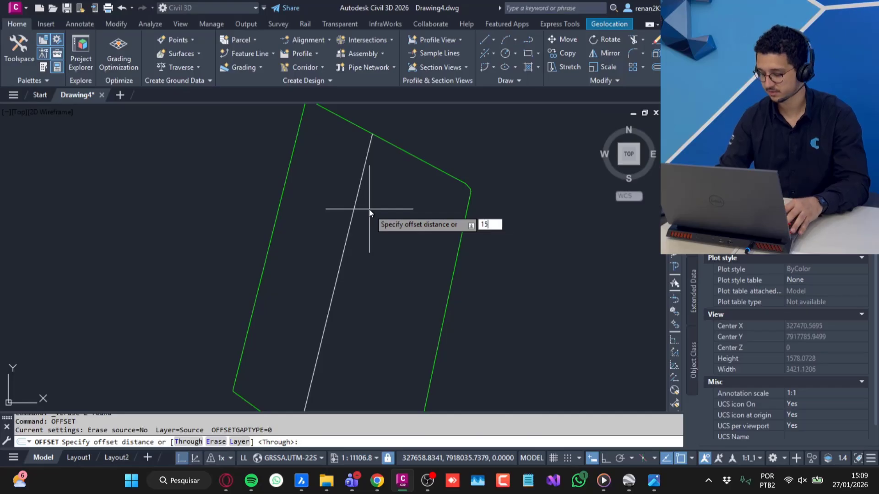
key(Return)
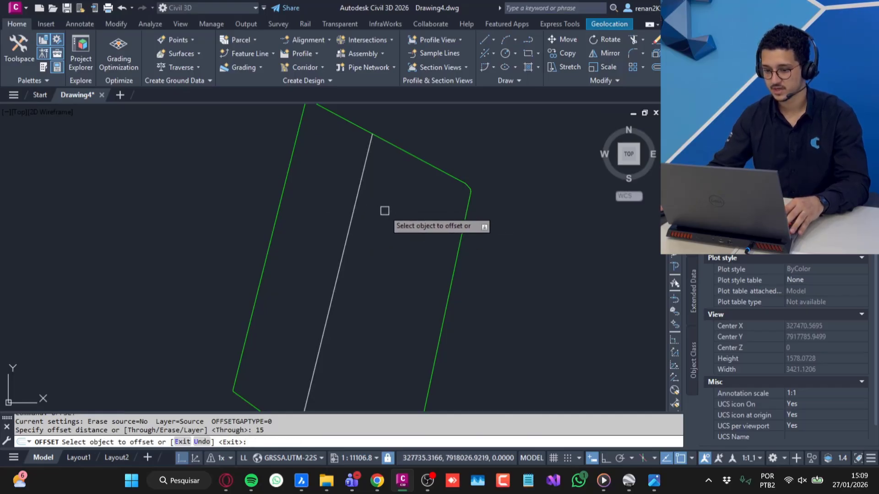
click(359, 192)
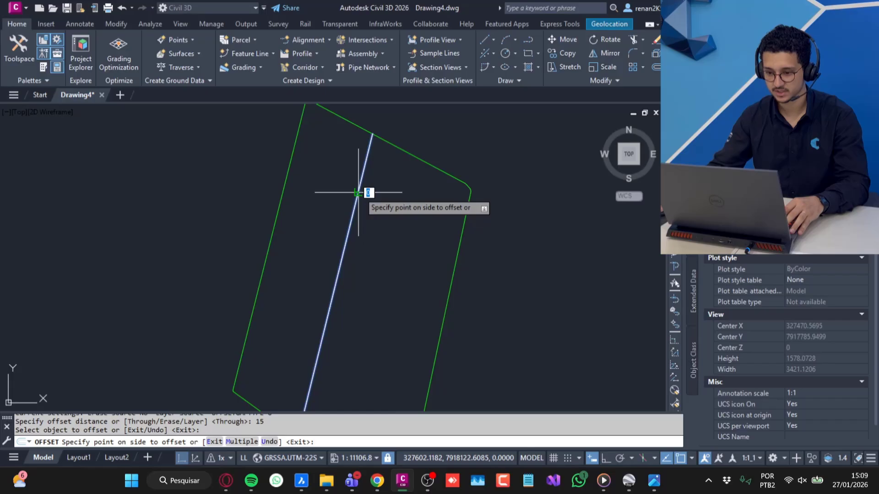
scroll(358, 192, up, 4)
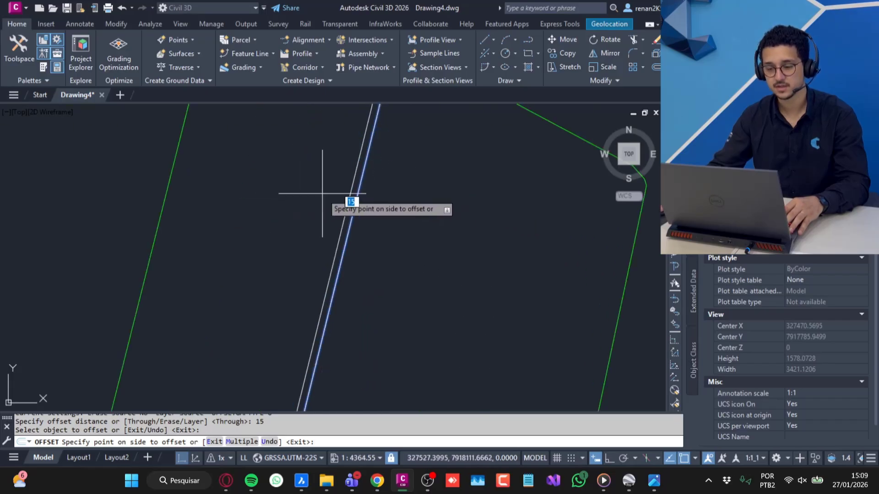
click(476, 236)
scroll(331, 297, down, 1)
middle_drag(350, 245, 350, 297)
middle_drag(417, 302, 444, 163)
middle_drag(393, 331, 438, 144)
middle_drag(392, 335, 413, 265)
key(Escape)
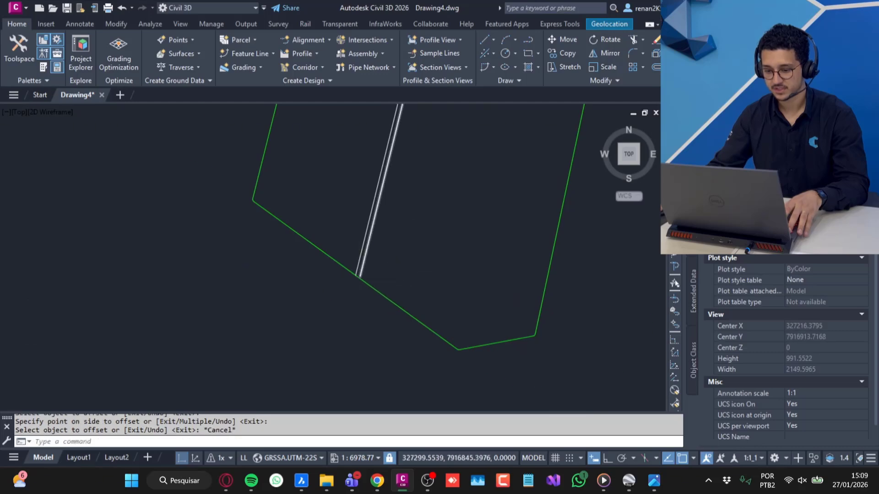
Extend the south end of the lane's eastern line to the green field outline
scroll(360, 280, up, 10)
scroll(400, 241, up, 3)
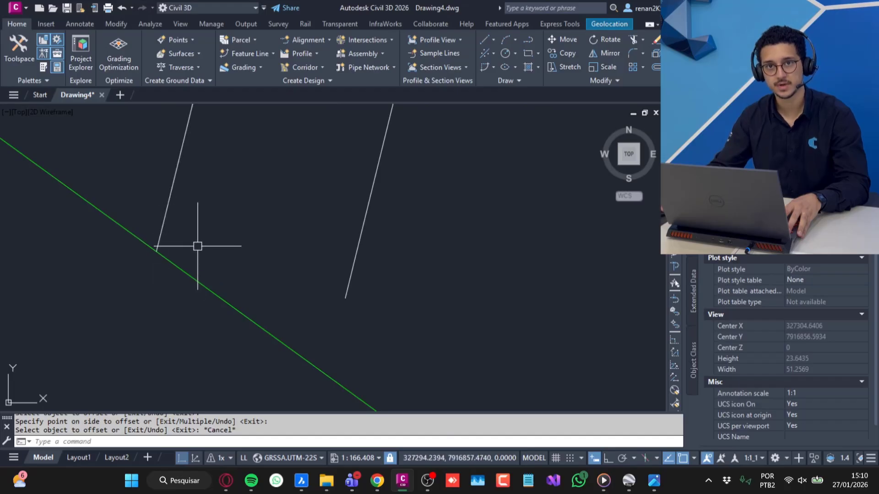
scroll(197, 246, down, 18)
scroll(199, 275, up, 3)
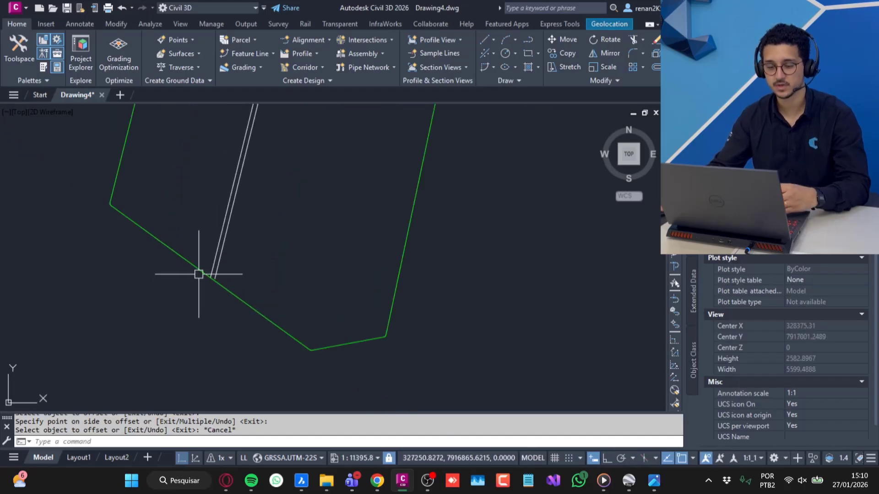
scroll(199, 274, up, 13)
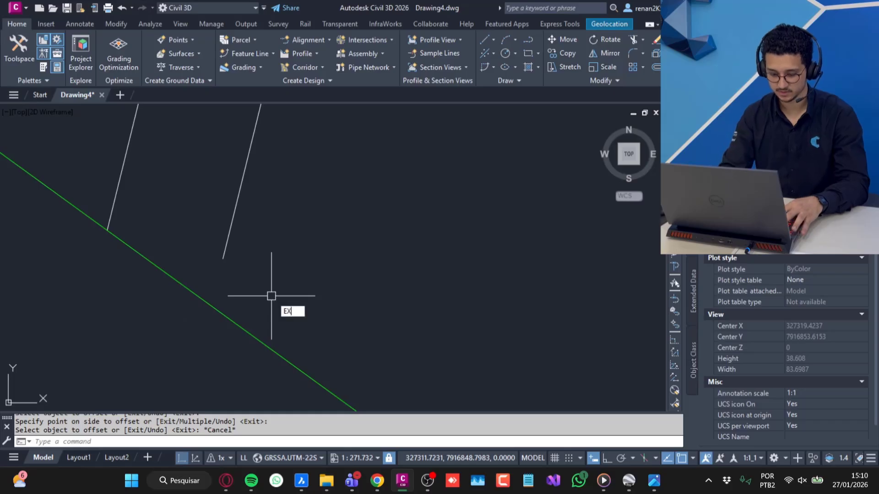
key(Return)
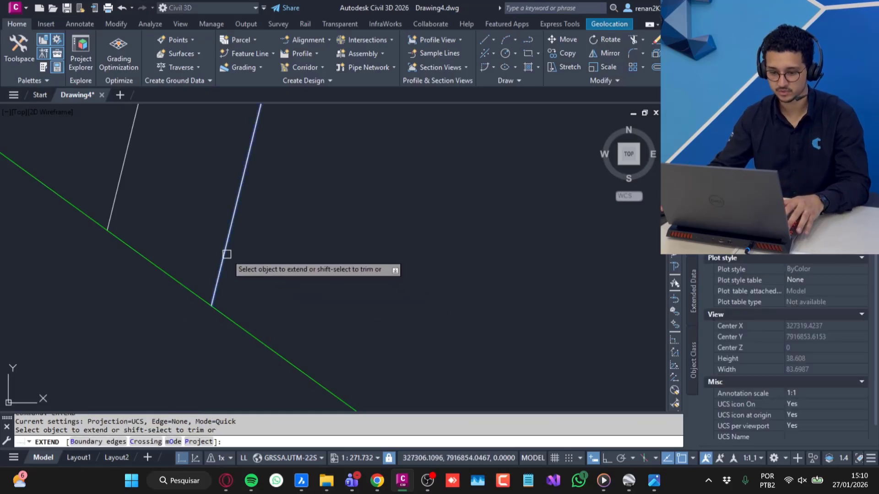
key(Escape)
Trim the north end of the lane's eastern line where it sticks out past the green field outline
scroll(270, 189, down, 10)
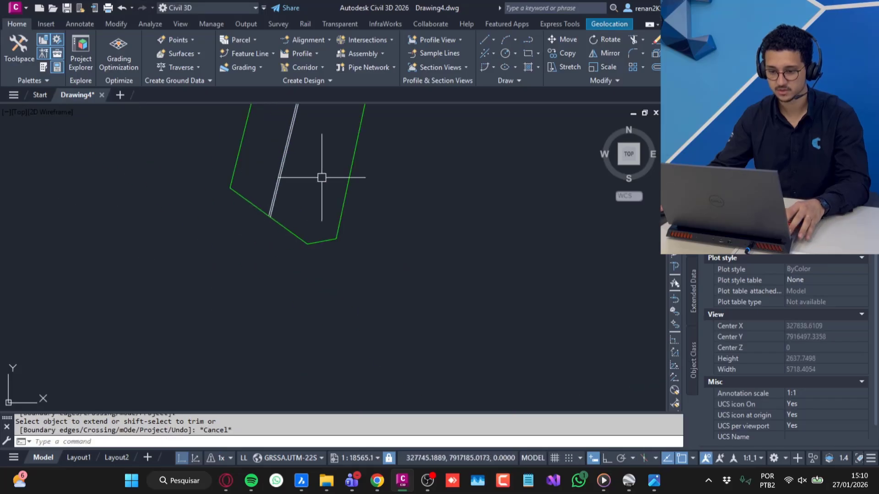
scroll(270, 189, up, 15)
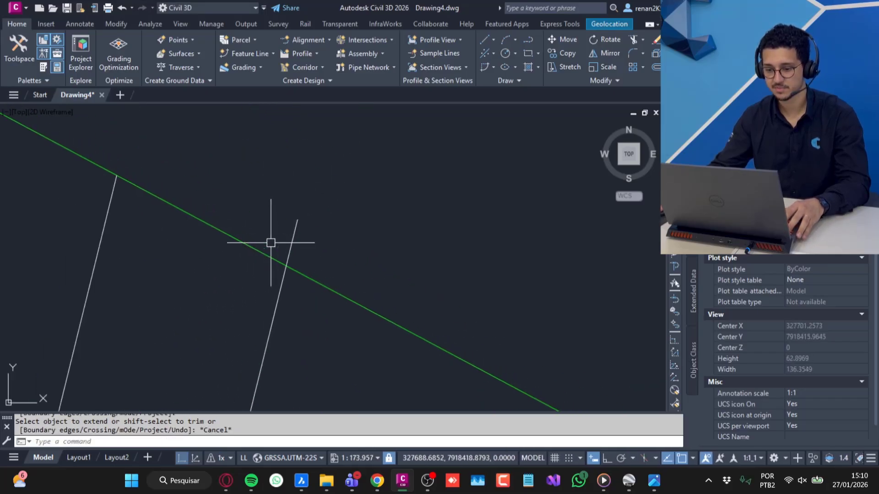
text(TR)
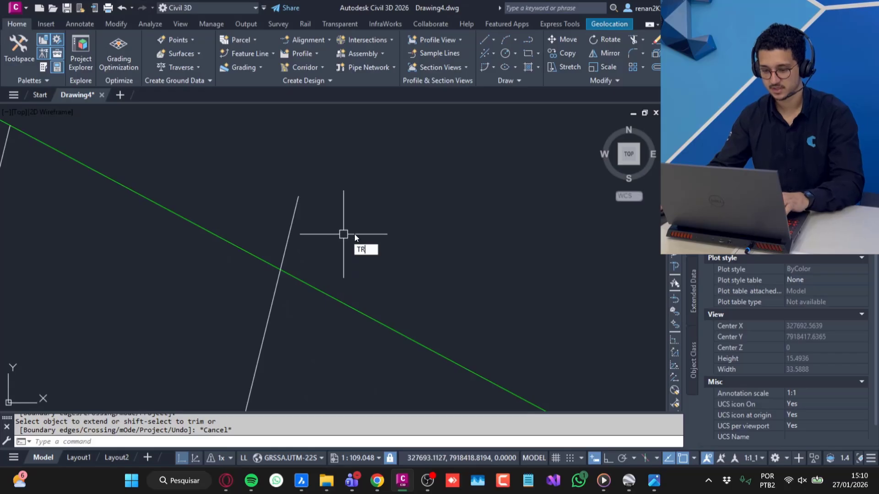
key(Return)
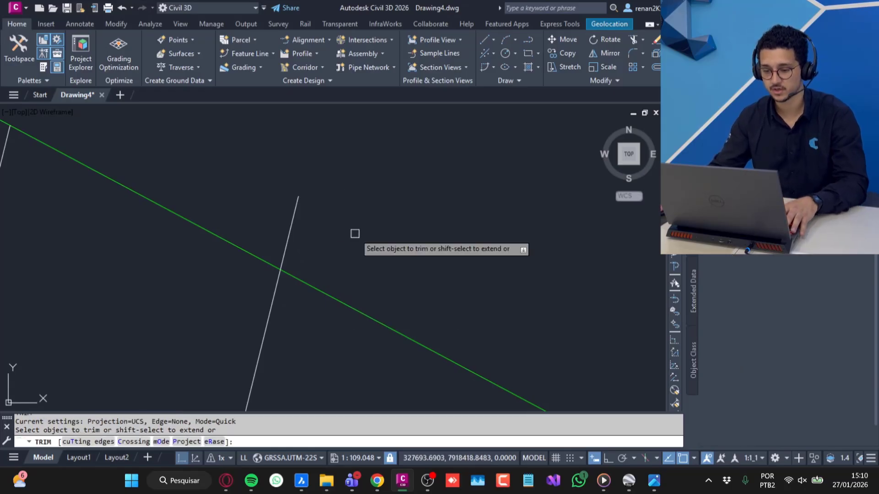
key(Escape)
scroll(334, 247, down, 20)
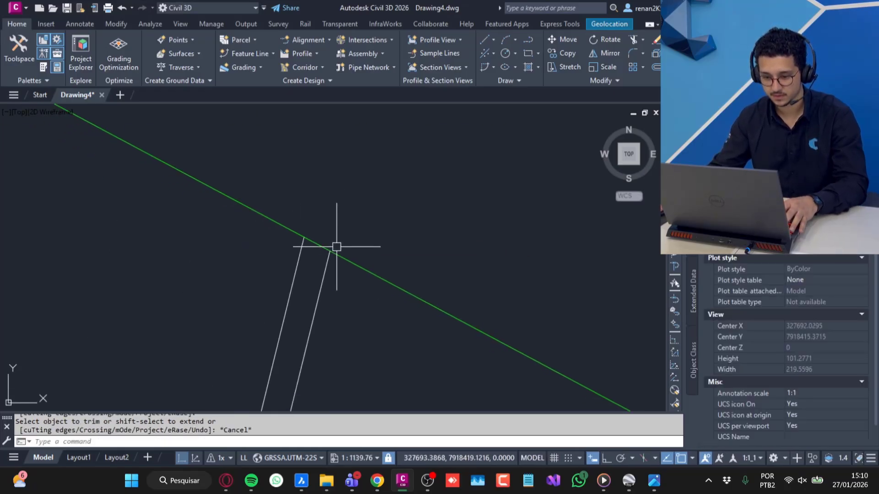
middle_drag(325, 283, 338, 220)
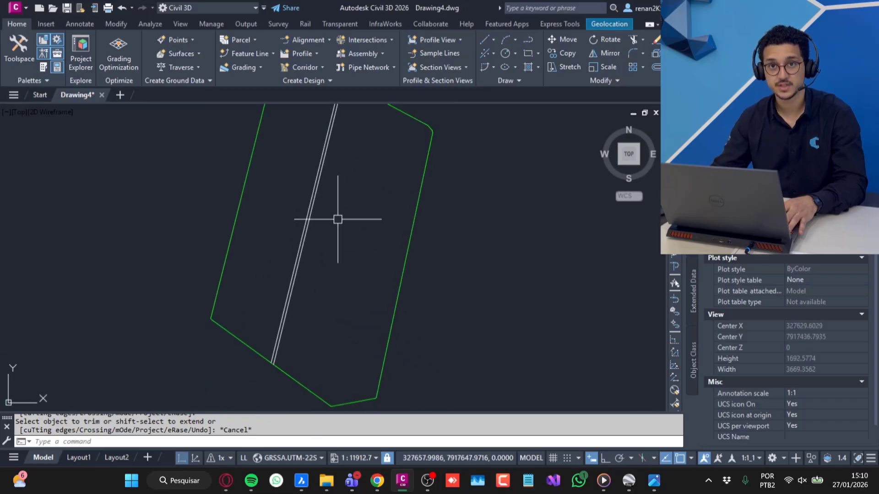
scroll(337, 228, up, 8)
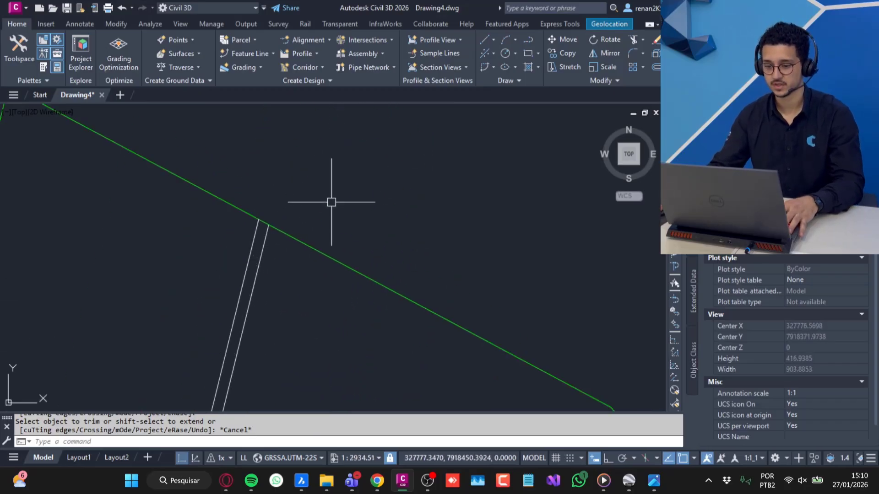
click(288, 261)
scroll(330, 189, down, 3)
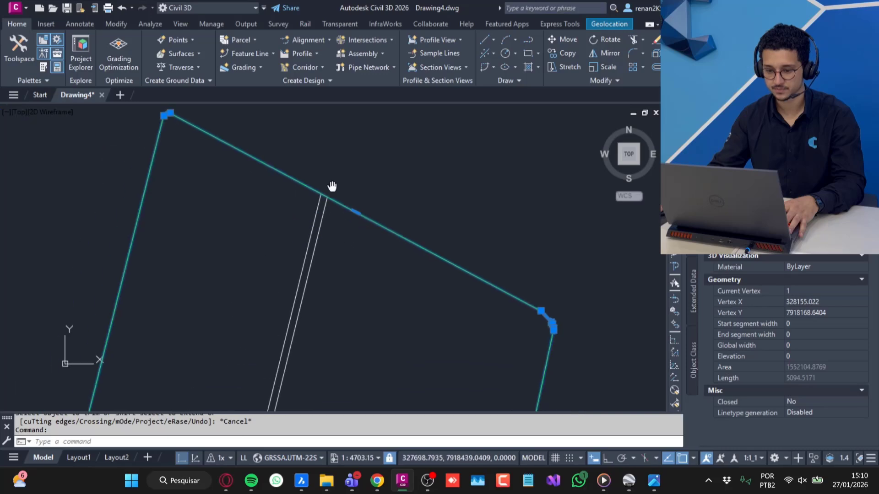
scroll(330, 206, up, 3)
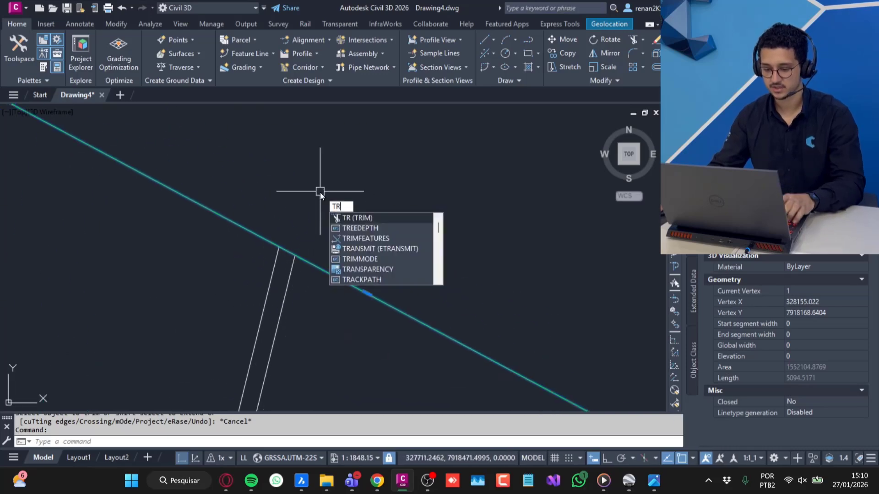
key(Return)
scroll(293, 244, up, 2)
key(Escape)
Trim the piece of green outline lying between the two lane lines at the lane's north end
middle_drag(314, 239, 349, 172)
click(350, 173)
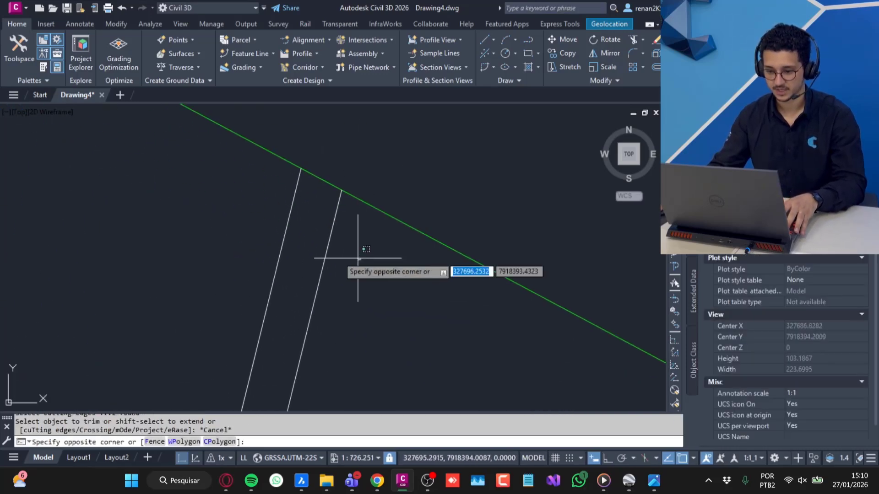
click(265, 255)
middle_drag(333, 226, 298, 286)
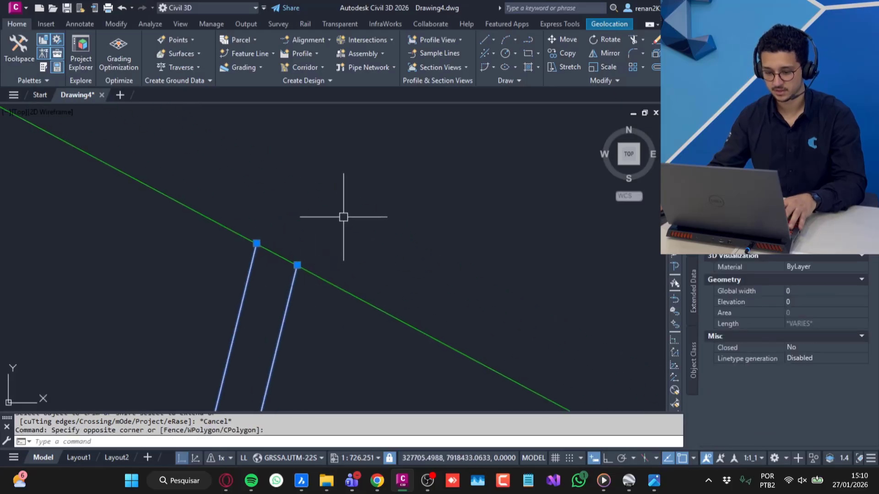
text(TR)
key(Return)
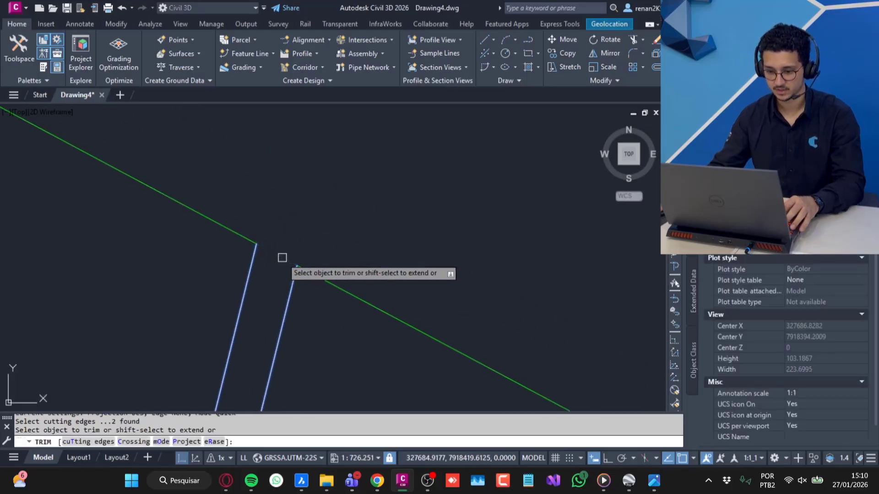
Trim the piece of green outline lying between the two lane lines at the lane's south end
scroll(289, 274, down, 3)
middle_drag(297, 316, 350, 114)
middle_drag(349, 233, 375, 69)
middle_drag(316, 264, 371, 110)
scroll(326, 244, up, 4)
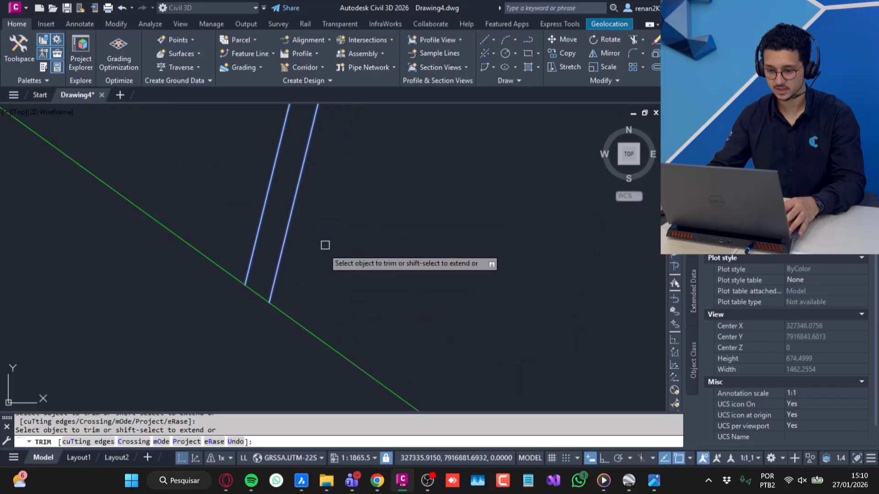
click(231, 324)
key(Escape)
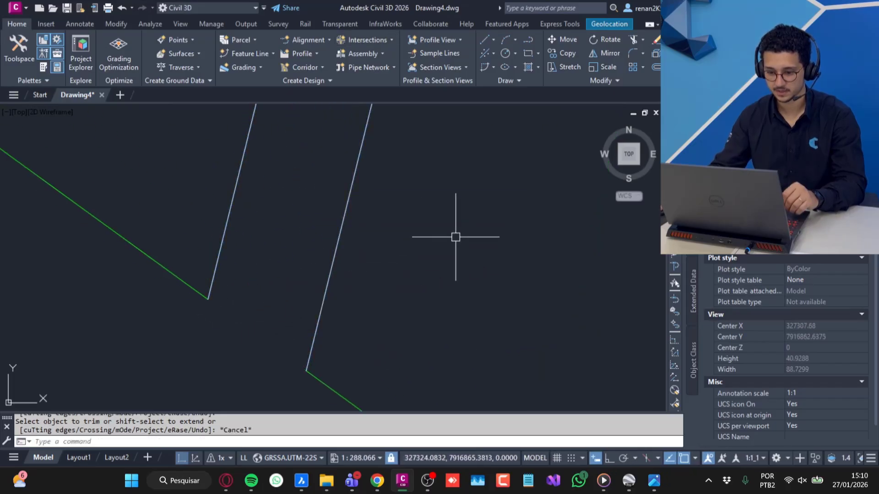
Select the eastern and western parts of the cut outline to examine how the field is split
scroll(455, 236, down, 2)
middle_drag(457, 234, 299, 395)
scroll(365, 259, down, 3)
middle_drag(406, 205, 273, 361)
scroll(354, 267, down, 2)
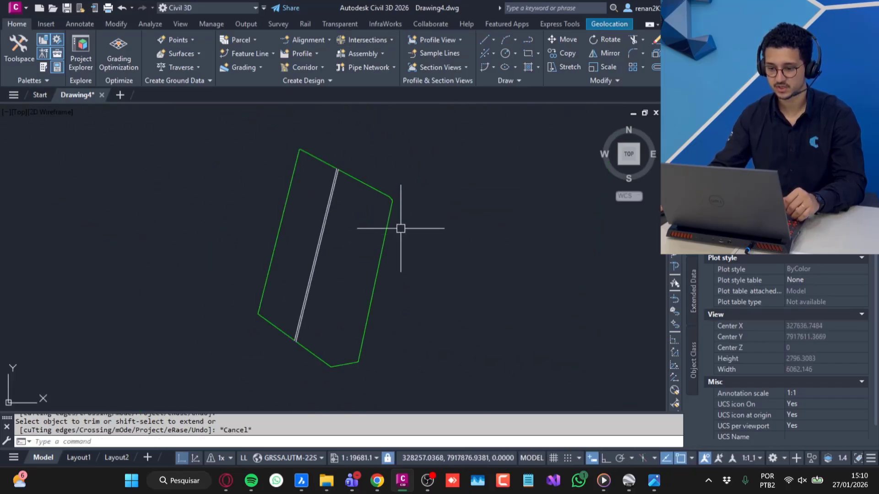
click(391, 214)
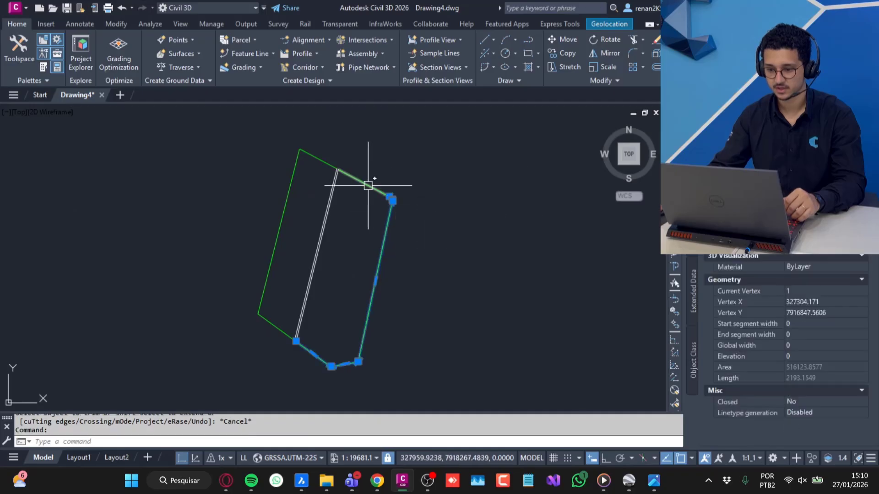
click(320, 155)
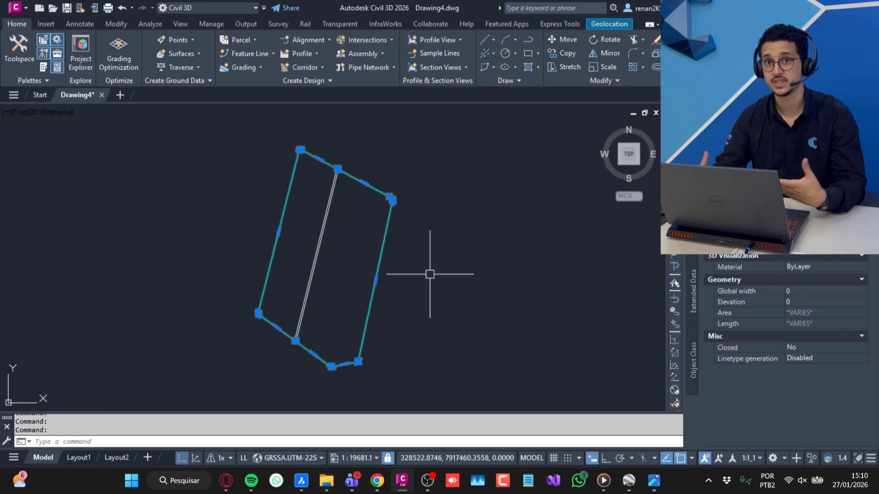
key(Escape)
key(Escape)
Join the green outline parts with the two lane lines into polylines around the western and eastern strips
scroll(323, 157, up, 12)
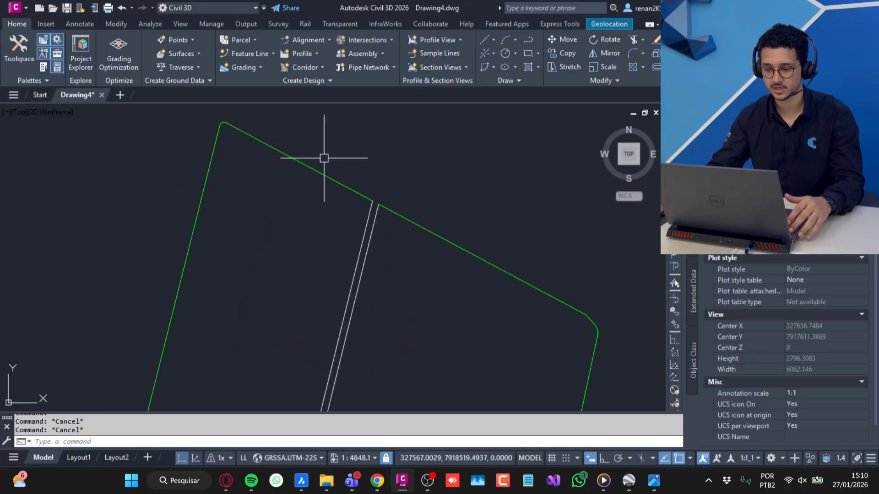
click(437, 242)
click(414, 277)
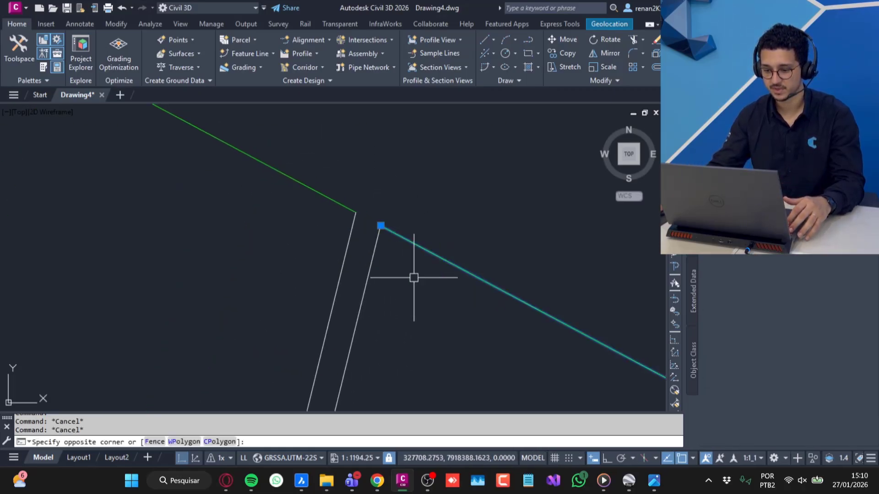
click(311, 164)
click(251, 224)
scroll(264, 309, down, 2)
scroll(304, 239, up, 3)
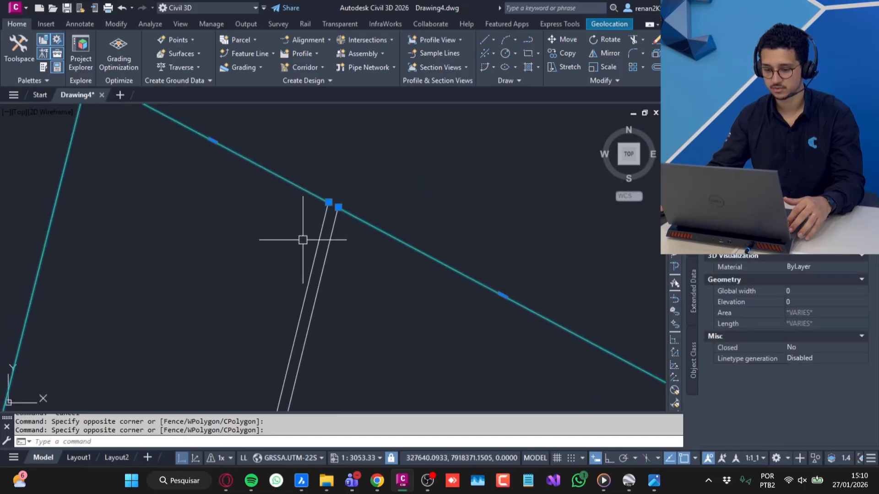
click(369, 274)
click(274, 253)
middle_drag(274, 253, 295, 240)
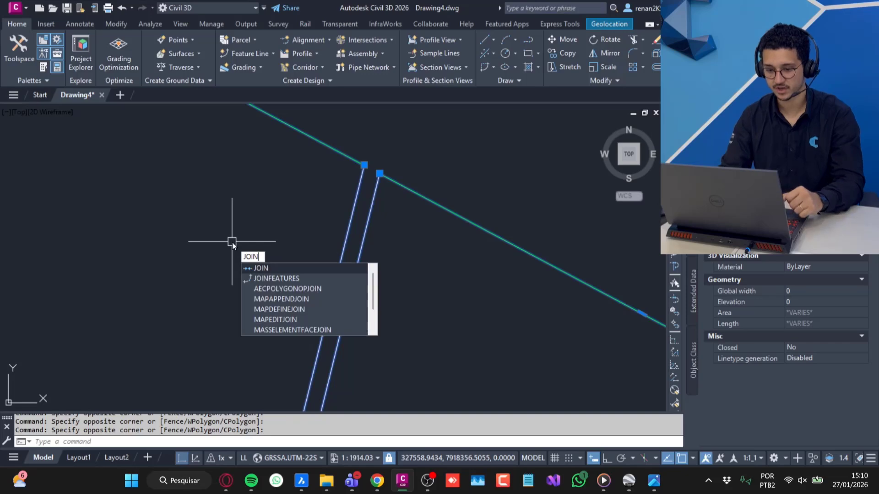
key(Return)
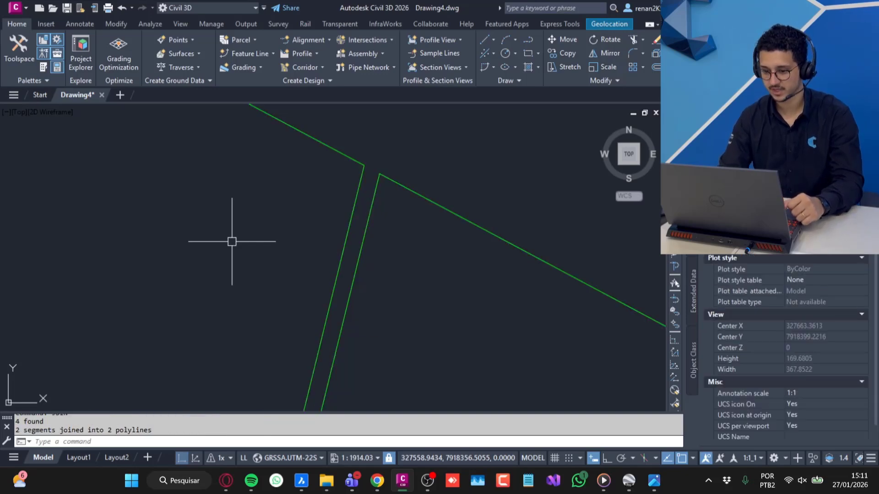
Select the joined polylines of the eastern and western strips to check whether each boundary is one object
click(396, 187)
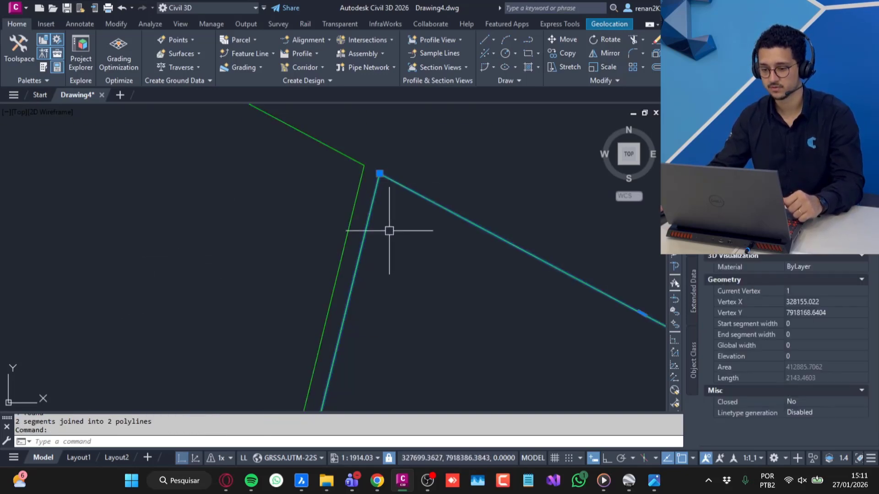
scroll(431, 281, down, 3)
scroll(415, 229, up, 2)
click(407, 226)
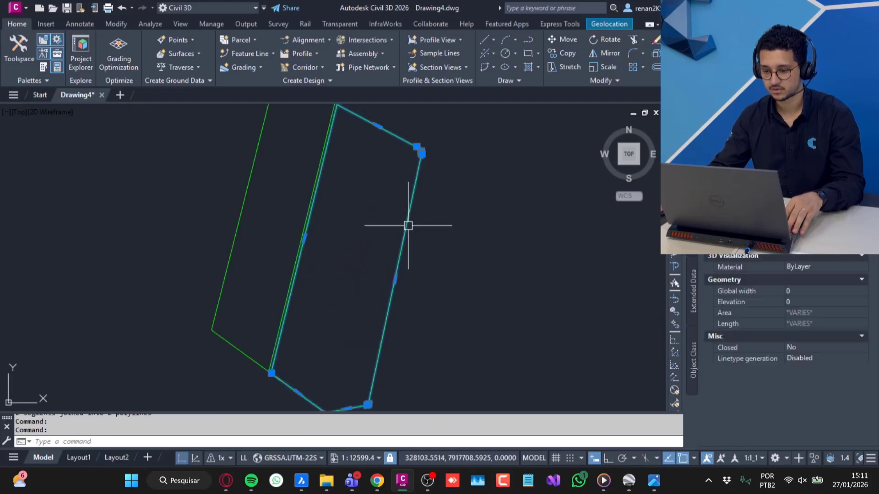
middle_drag(337, 258, 403, 287)
key(Escape)
click(315, 207)
key(Escape)
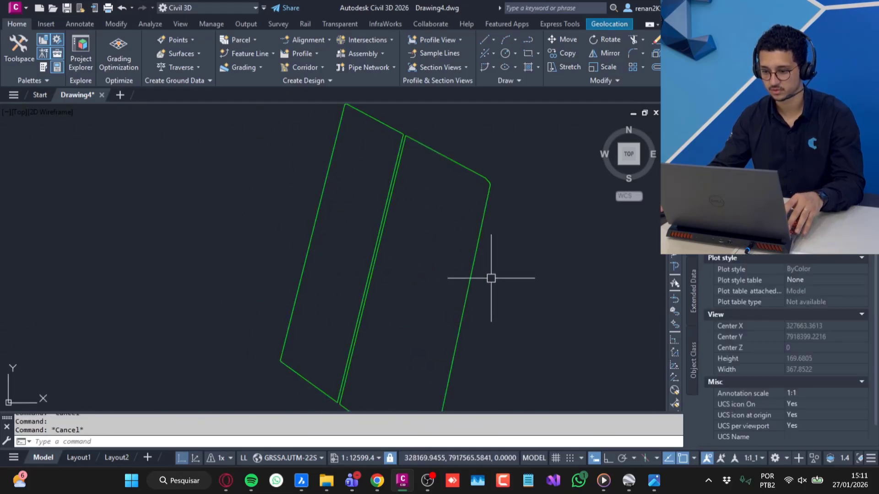
Join the two remaining boundary pieces of the eastern strip into a single polyline and select it to check
click(488, 236)
scroll(488, 194, up, 10)
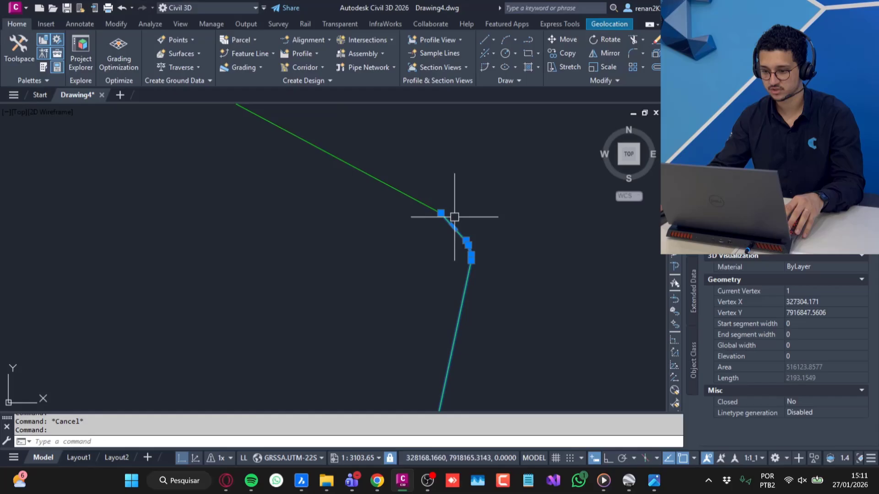
click(375, 180)
scroll(347, 248, down, 8)
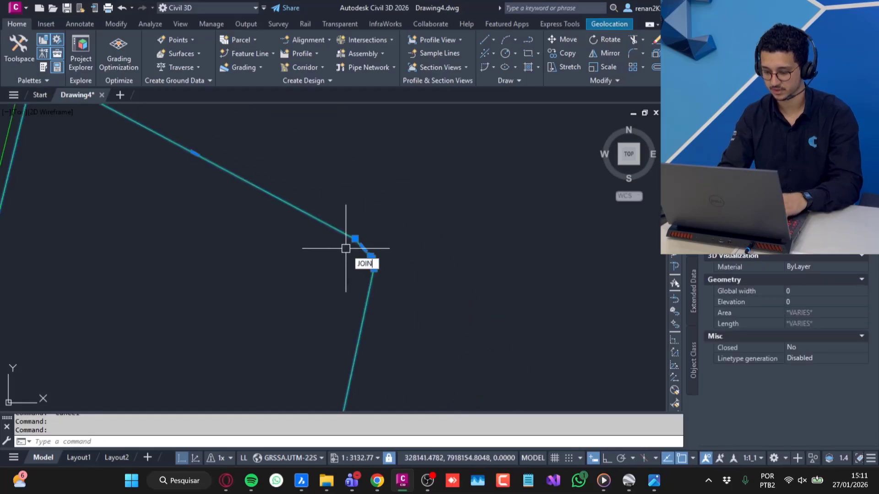
key(Return)
click(357, 239)
scroll(406, 218, down, 10)
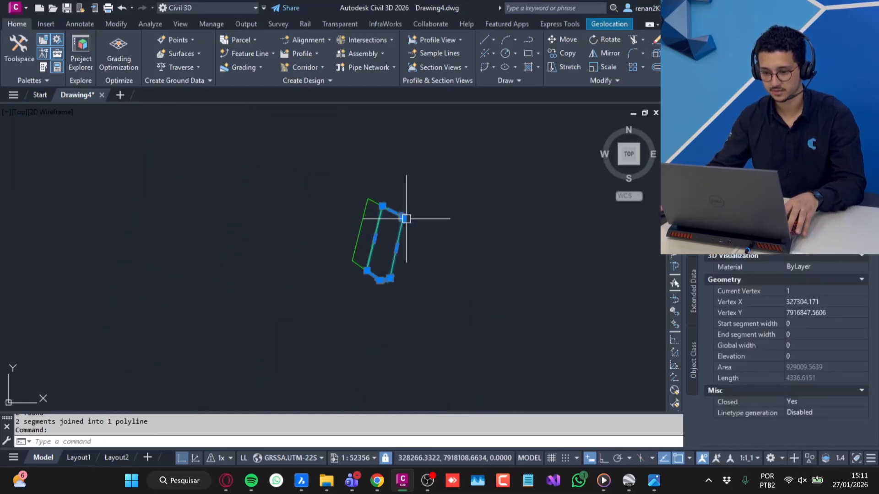
scroll(405, 245, up, 5)
key(Escape)
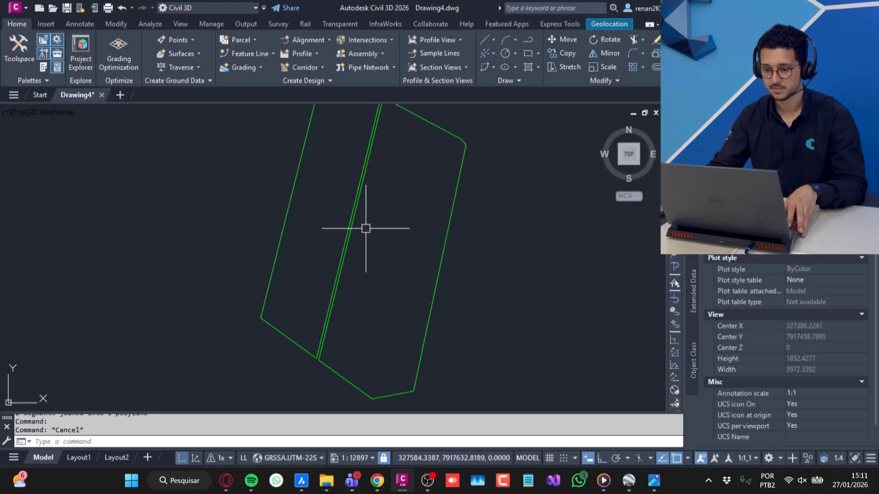
Consult the TH-10.png layout, then draw a polyline across the western strip to divide TH-10 from TH-20
key(alt+Tab)
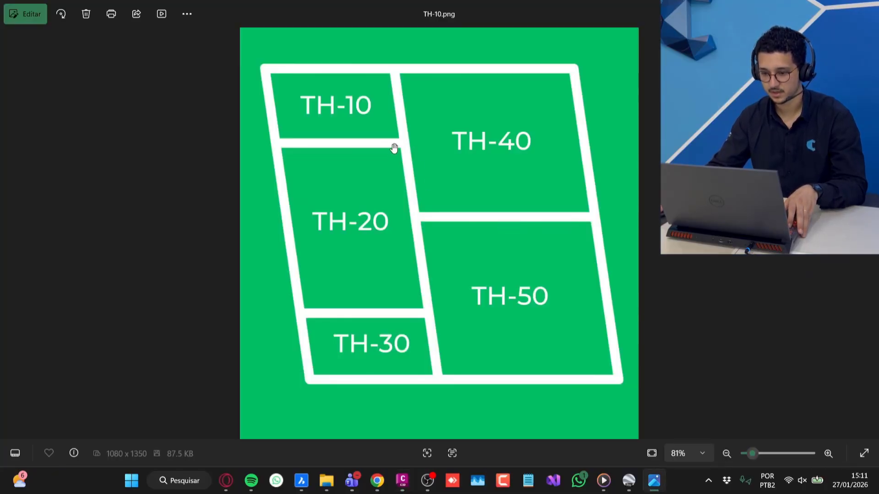
key(alt+Tab)
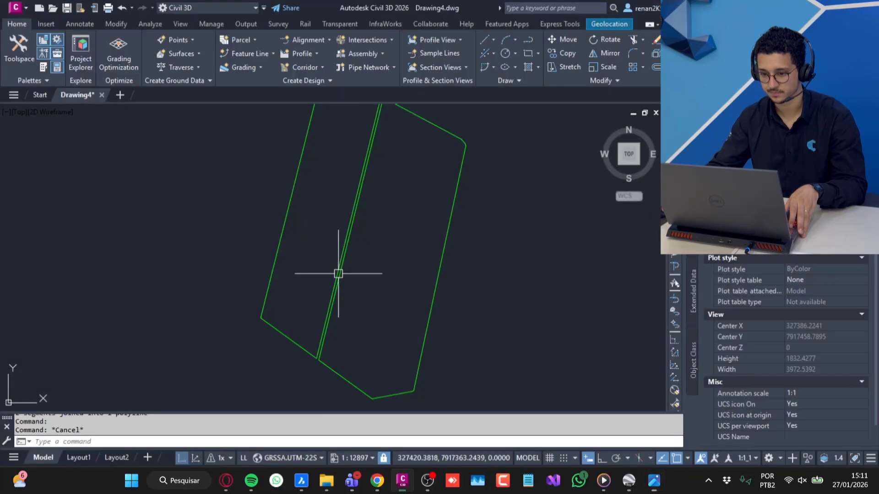
scroll(359, 235, up, 2)
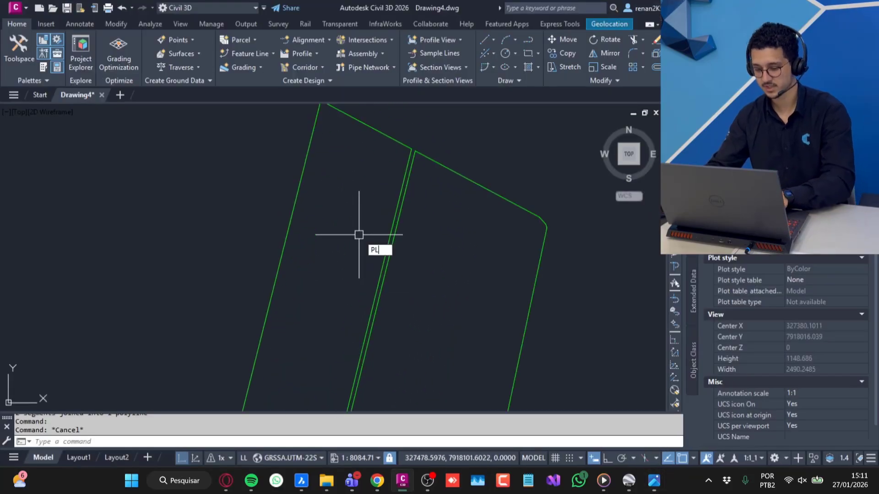
text(PL)
key(Return)
click(402, 247)
scroll(403, 247, up, 2)
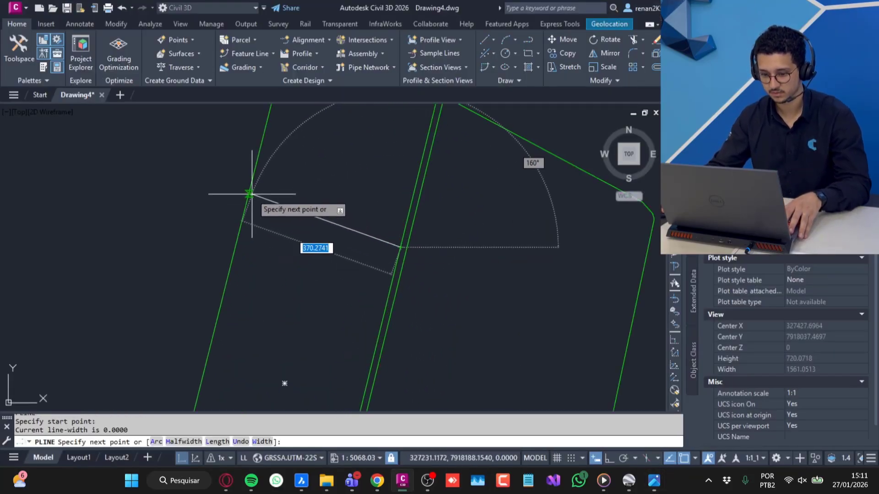
click(252, 194)
key(Escape)
Draw a second polyline across the southern part of the western strip to divide TH-20 from TH-30
scroll(254, 203, down, 2)
mouse_move(274, 296)
middle_down()
mouse_move(351, 249)
mouse_move(325, 255)
mouse_move(349, 166)
middle_up()
scroll(348, 320, up, 1)
key(Return)
click(357, 309)
click(263, 275)
key(Escape)
Offset the northern cross line of the western strip by 15 to form the lane between TH-10 and TH-20
scroll(346, 183, up, 2)
text(OFFSE)
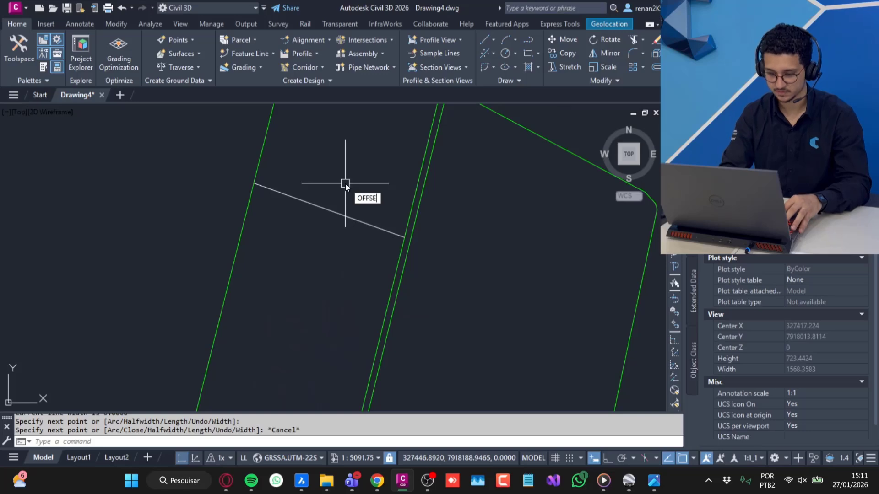
text(T)
key(Return)
text(15)
key(Return)
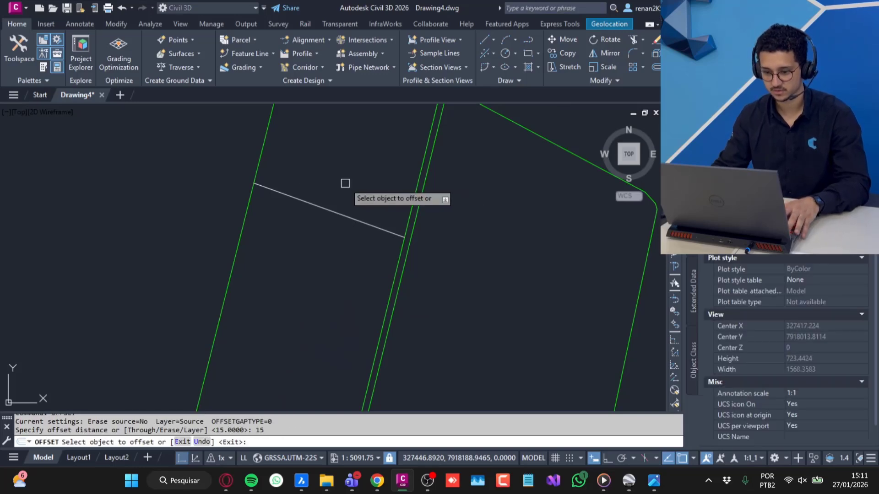
scroll(310, 185, up, 2)
click(307, 207)
click(304, 206)
scroll(303, 355, down, 4)
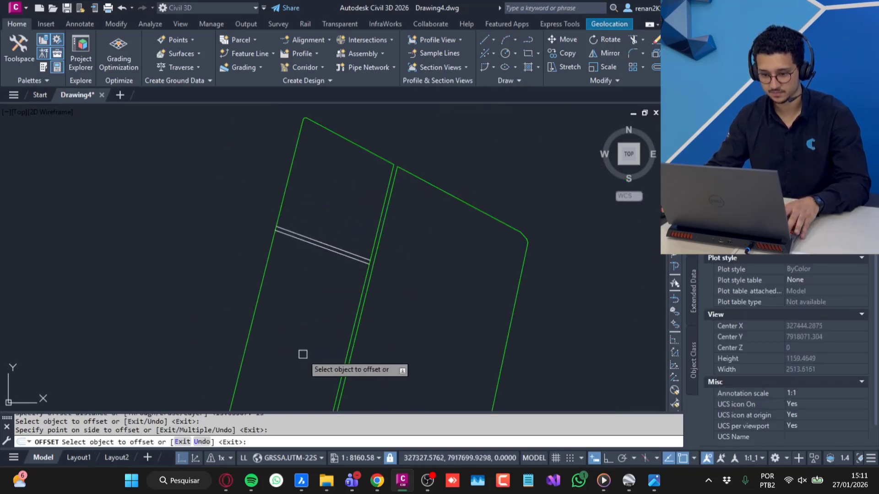
Offset the southern cross line by 15 toward the north to form the lane between TH-20 and TH-30
scroll(304, 321, up, 2)
click(326, 194)
click(355, 198)
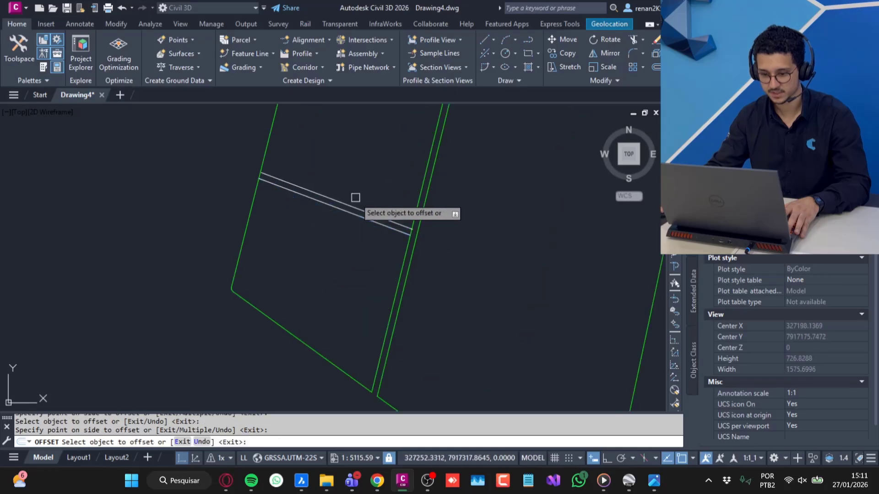
key(Escape)
Trim the east end of the southern cross lane's upper line where it passes the western strip's boundary
scroll(400, 204, up, 4)
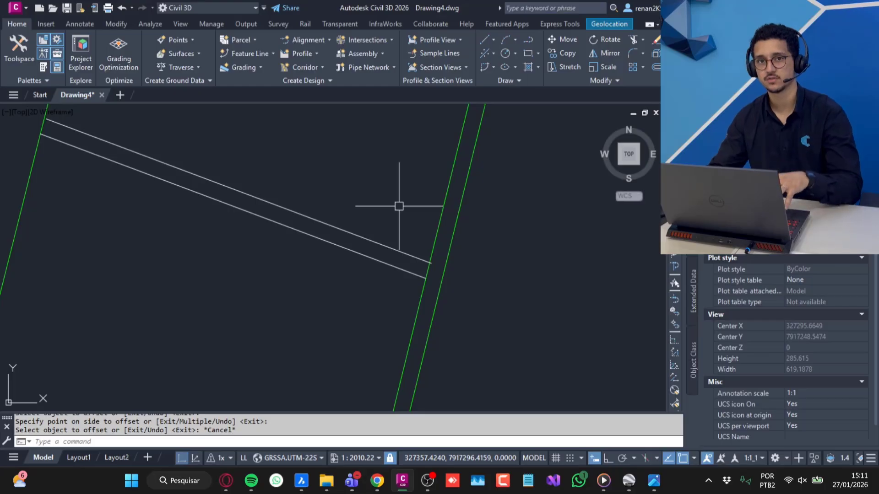
scroll(407, 257, up, 8)
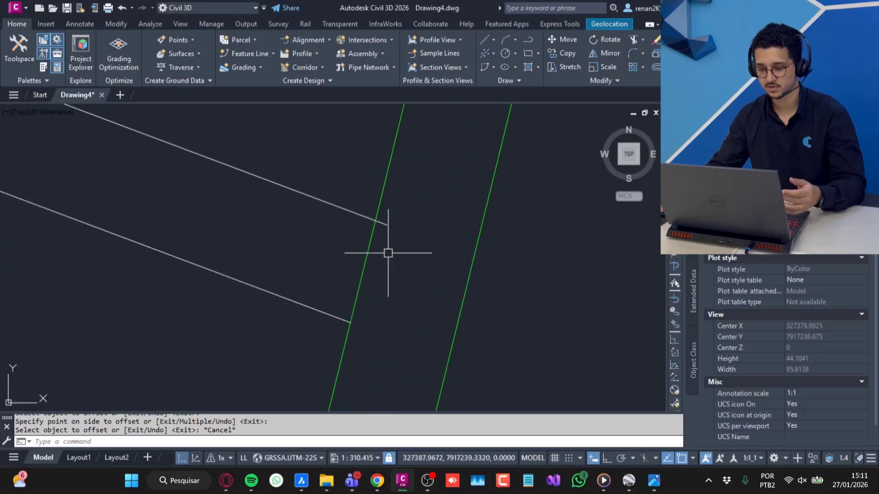
text(TR)
key(Return)
scroll(387, 223, down, 3)
middle_drag(303, 214, 588, 368)
scroll(311, 266, up, 2)
key(Escape)
Extend the west end of the southern cross lane's upper line to the green boundary
scroll(251, 154, up, 2)
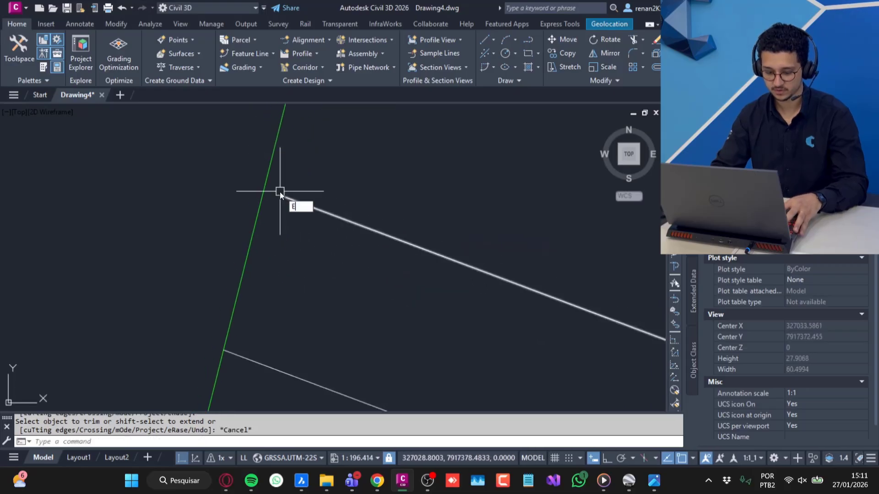
text(EXTEN)
key(Return)
key(Escape)
scroll(320, 177, down, 10)
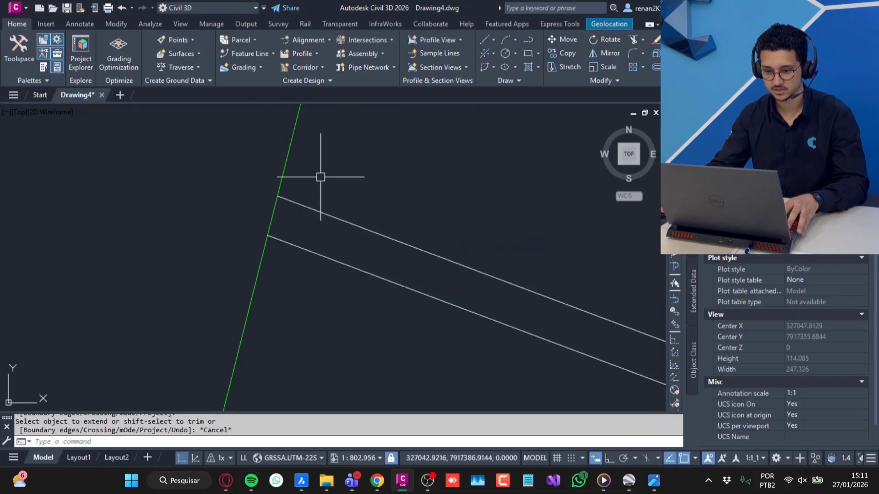
Trim the west end of the northern cross lane's lower line where it passes the green boundary
scroll(295, 222, up, 15)
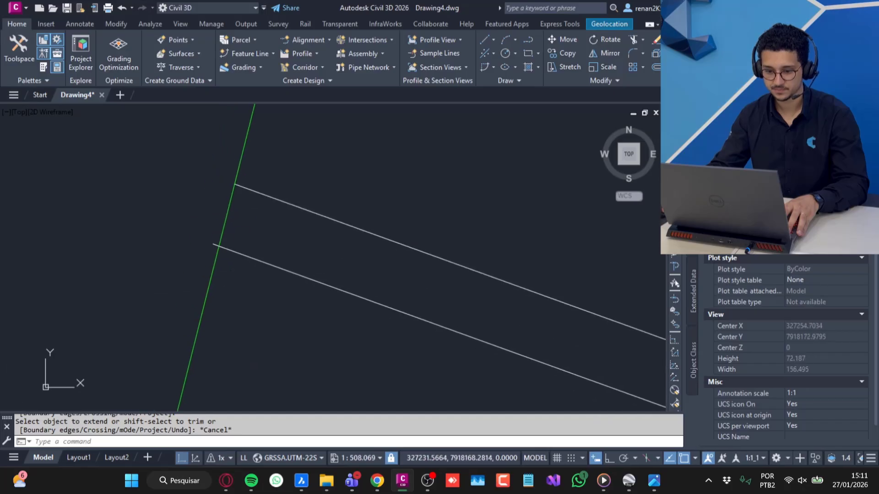
scroll(215, 251, down, 9)
text(TR)
key(Return)
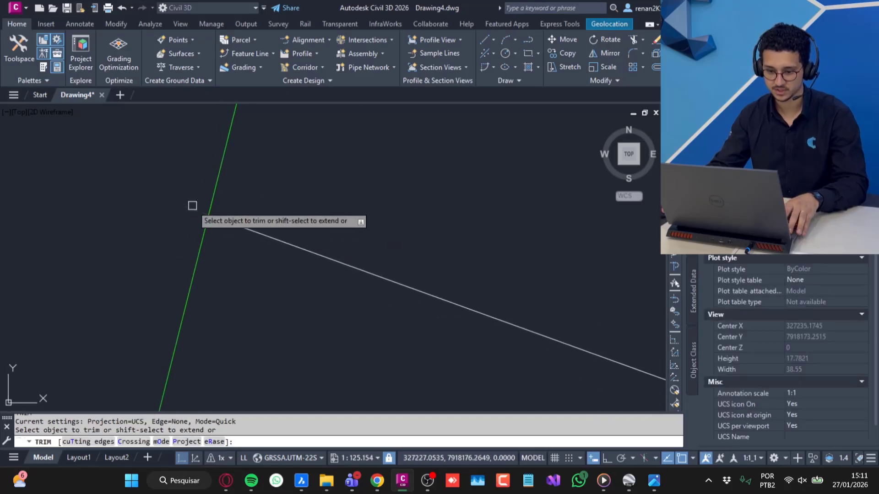
key(Escape)
Extend the east end of the northern cross lane's lower line to the western strip's east boundary
middle_drag(645, 399, 301, 209)
scroll(480, 225, up, 3)
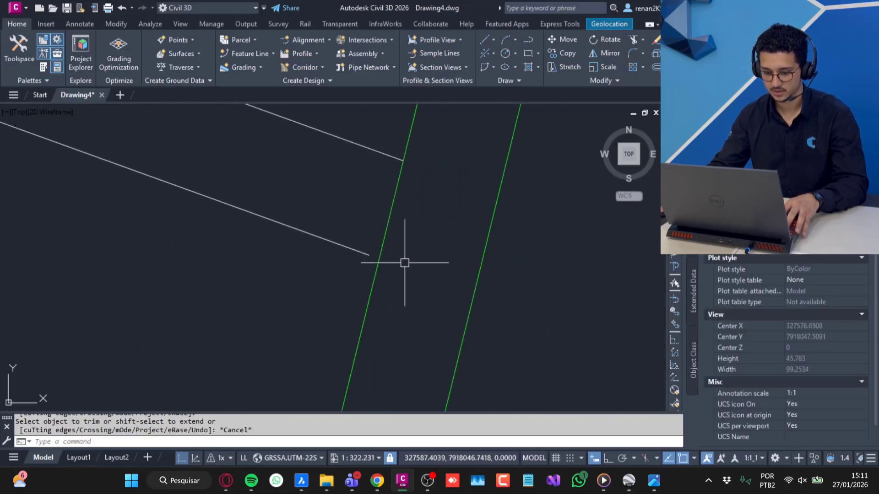
text(EXT)
key(Return)
click(359, 252)
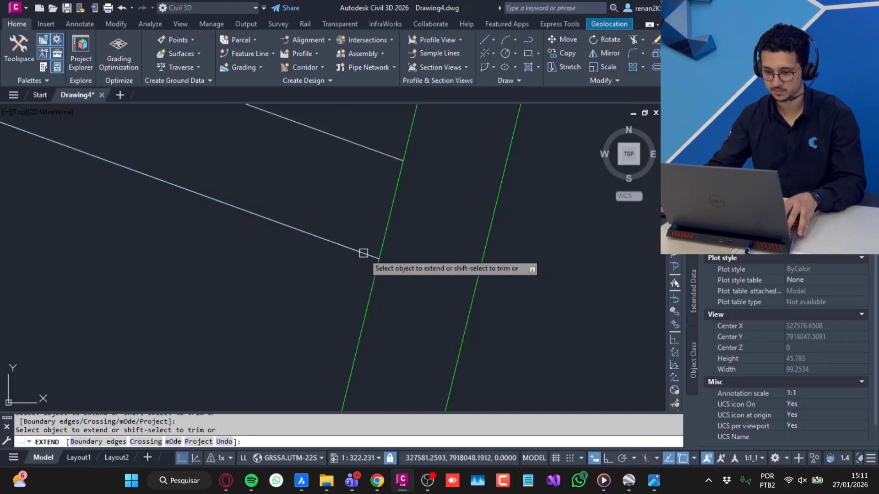
key(Escape)
Trim away the green boundary pieces between the two lines of the northern cross lane, using the four cross lines as cutting edges
scroll(387, 243, down, 10)
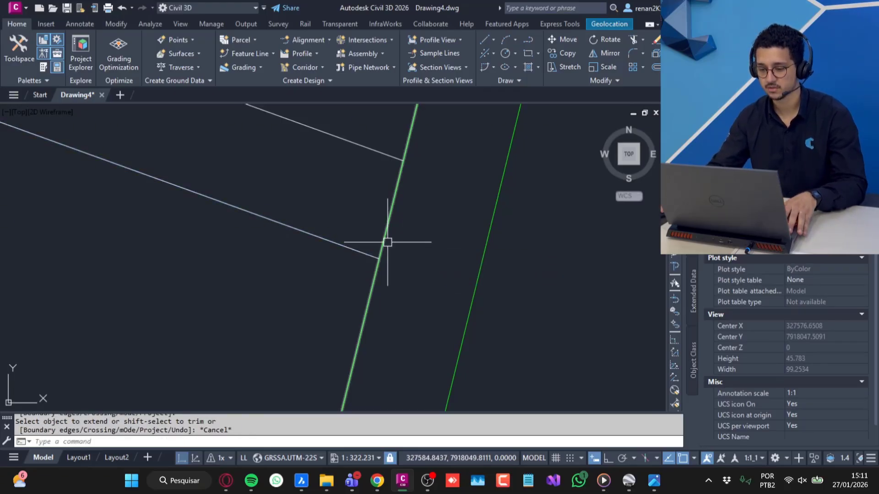
middle_drag(398, 323, 375, 214)
scroll(375, 227, up, 1)
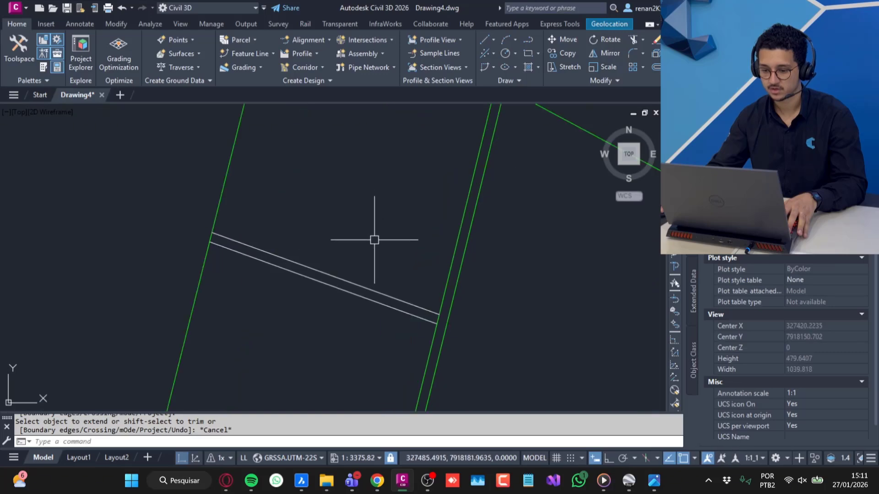
middle_drag(376, 273, 385, 243)
click(394, 243)
click(258, 335)
scroll(446, 201, down, 2)
middle_drag(352, 337, 380, 214)
click(380, 276)
click(348, 315)
scroll(453, 151, up, 2)
middle_drag(453, 151, 366, 323)
scroll(420, 205, up, 4)
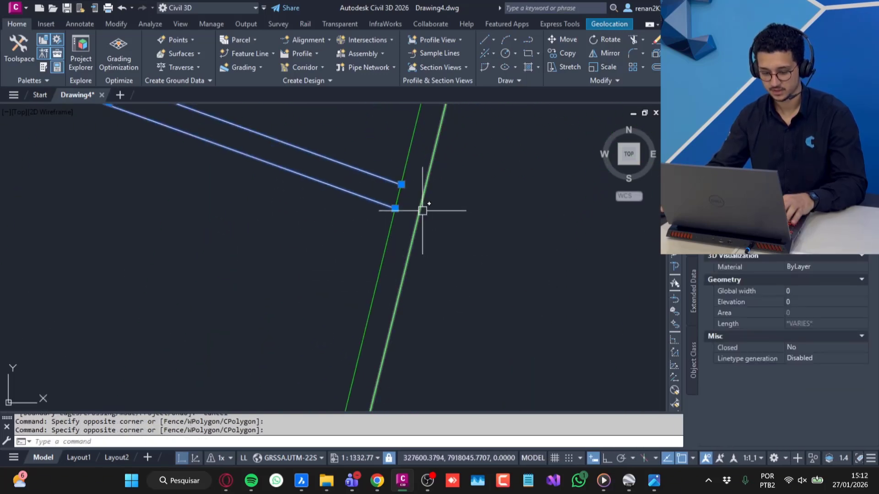
text(tr)
key(Return)
scroll(402, 192, up, 3)
middle_drag(256, 151, 580, 288)
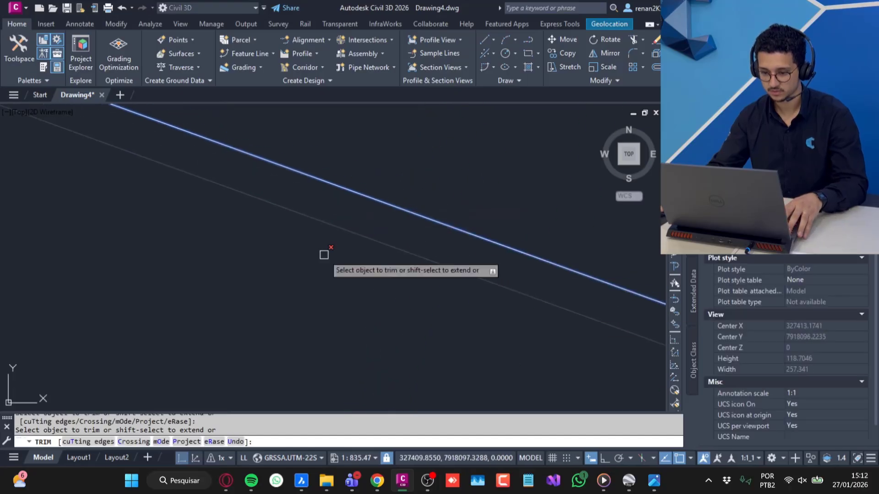
middle_drag(151, 151, 549, 329)
scroll(320, 110, down, 3)
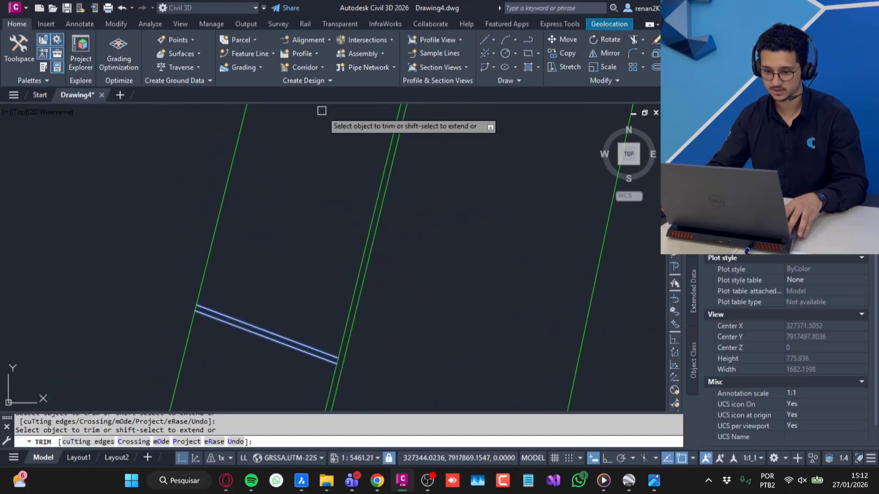
Trim away the green boundary pieces at both ends of the southern cross lane
scroll(215, 255, up, 5)
click(300, 268)
scroll(300, 268, down, 3)
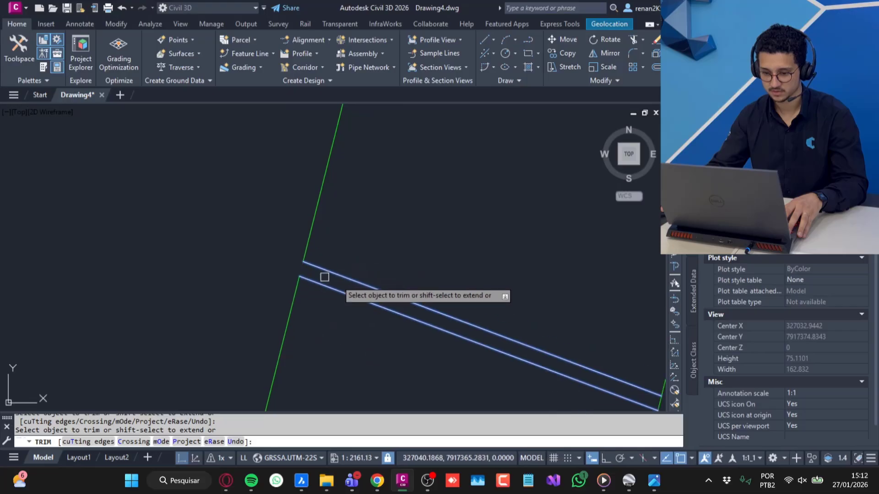
middle_drag(609, 379, 333, 232)
scroll(376, 259, up, 2)
click(399, 250)
scroll(430, 271, down, 5)
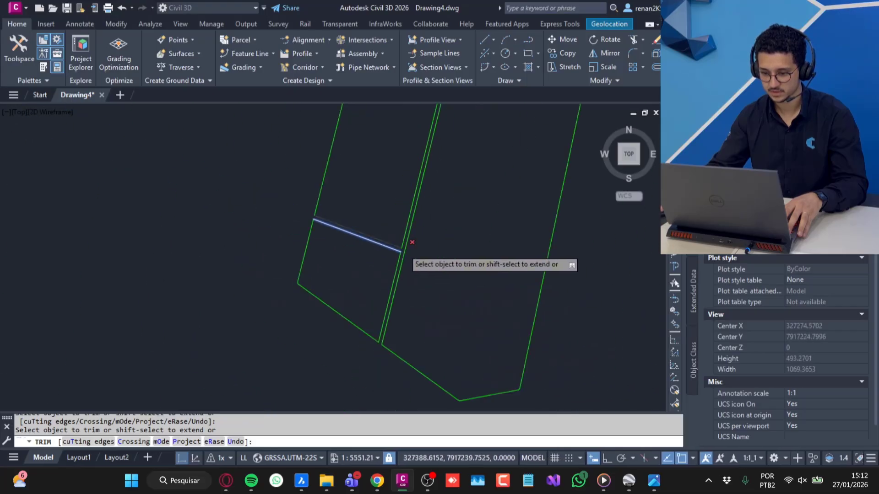
key(Return)
Try to join the trimmed boundary pieces and the cross lines into closed plots, and check the middle plot's outline
middle_drag(460, 246, 394, 241)
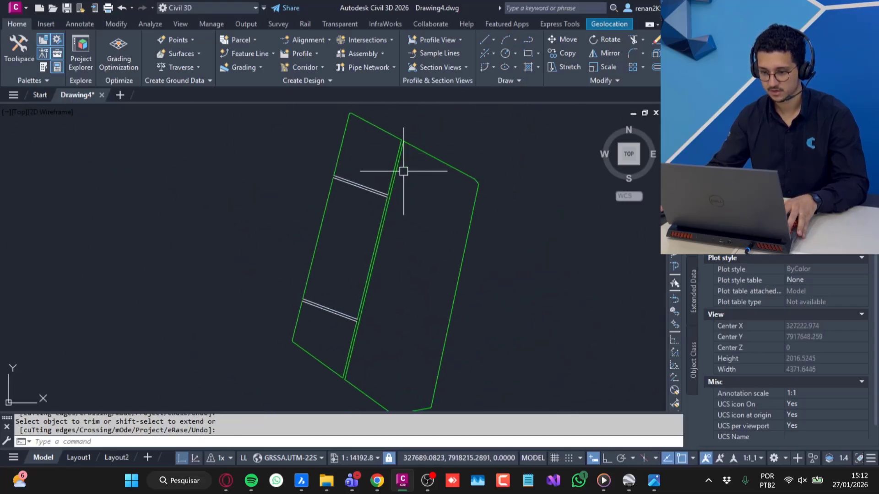
drag(402, 172, 383, 146)
click(330, 349)
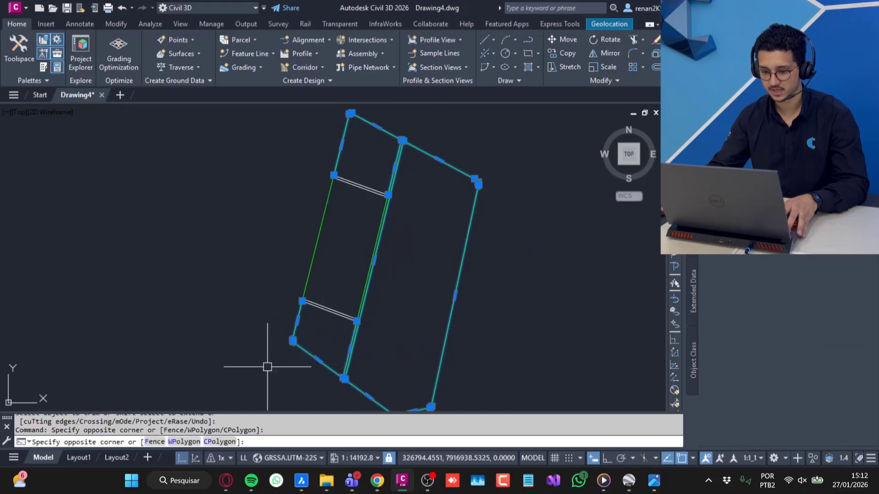
click(324, 294)
click(321, 322)
click(357, 204)
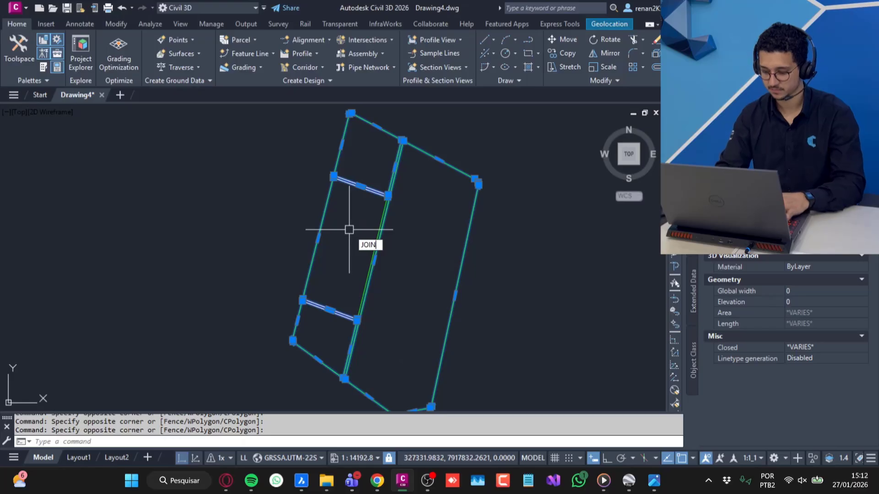
key(Return)
scroll(344, 160, up, 6)
click(352, 255)
scroll(350, 247, down, 6)
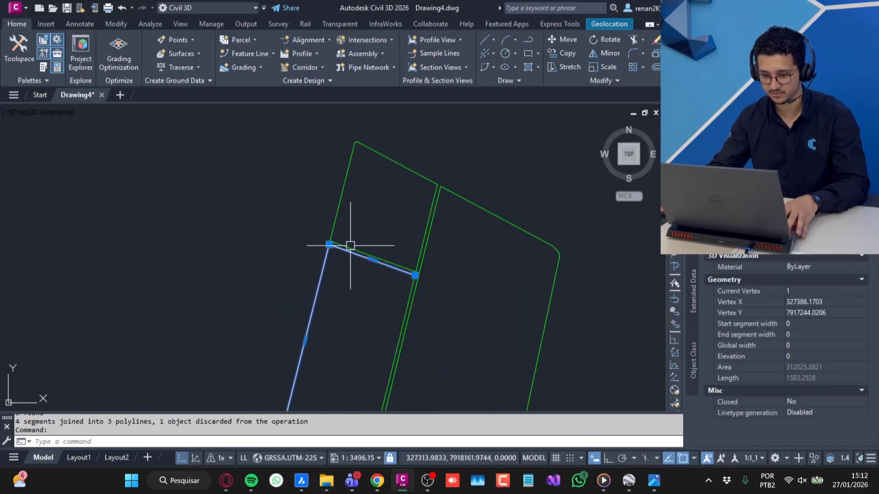
key(Escape)
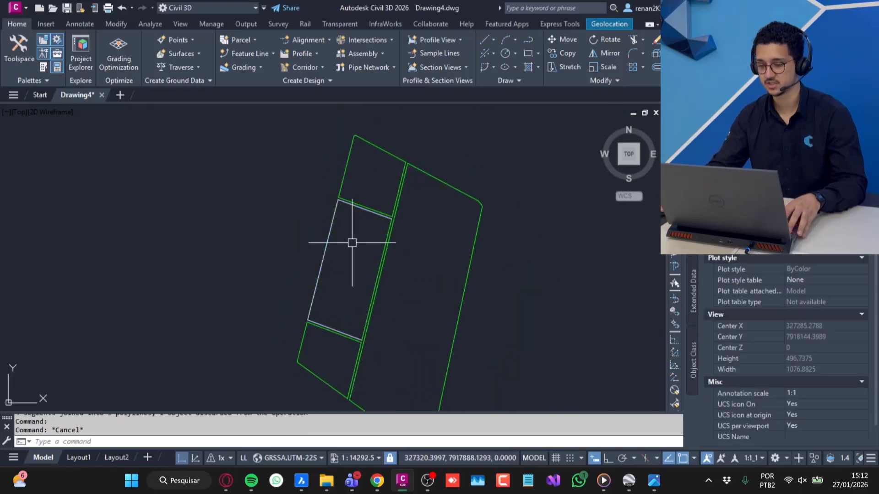
Undo the join and the boundary trims at the cross lanes
key(ctrl+z)
scroll(369, 245, up, 10)
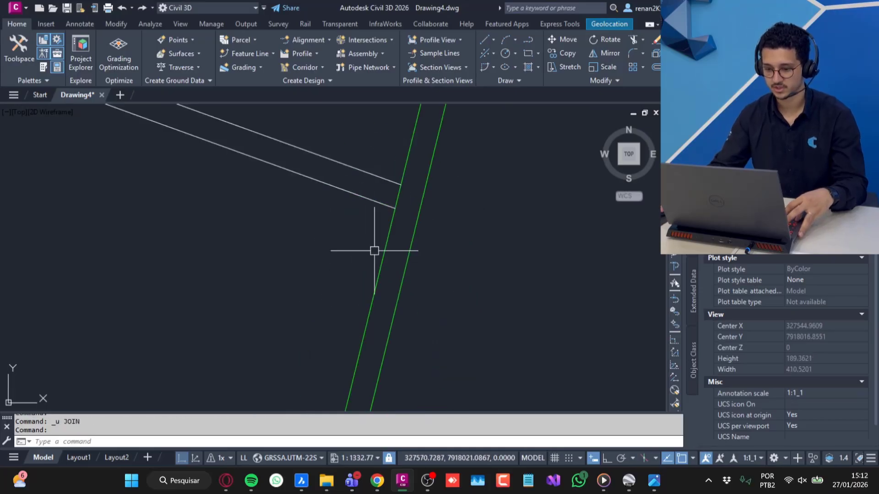
scroll(526, 355, down, 8)
Try to join the two closed strip outlines with the four cross lines of the western strip
click(517, 269)
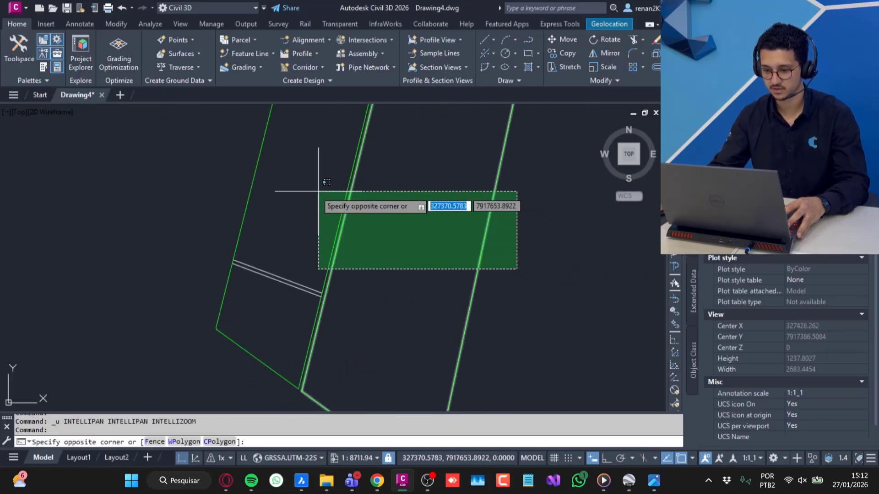
click(308, 169)
scroll(494, 268, down, 4)
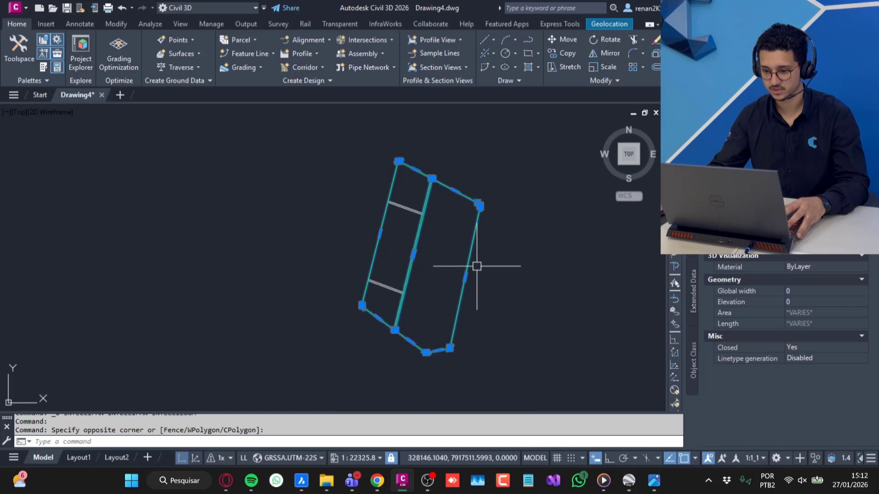
scroll(404, 226, up, 4)
click(418, 165)
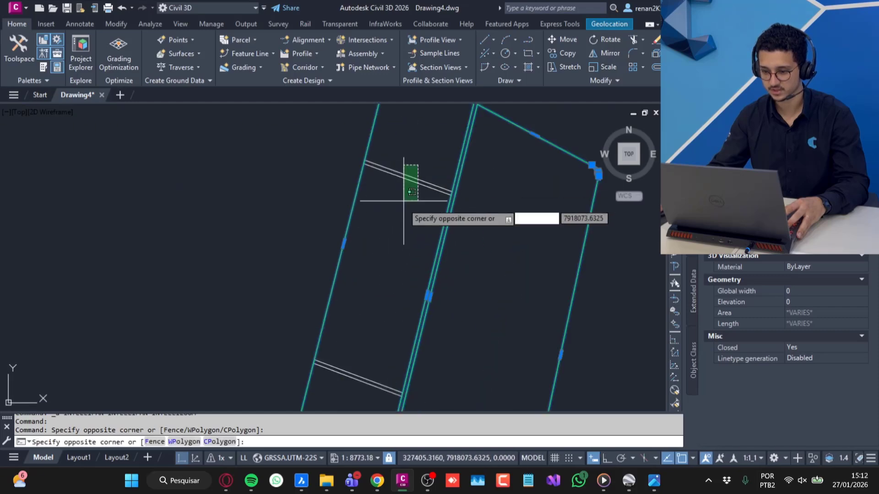
click(403, 201)
middle_drag(396, 279, 407, 226)
click(386, 306)
click(387, 332)
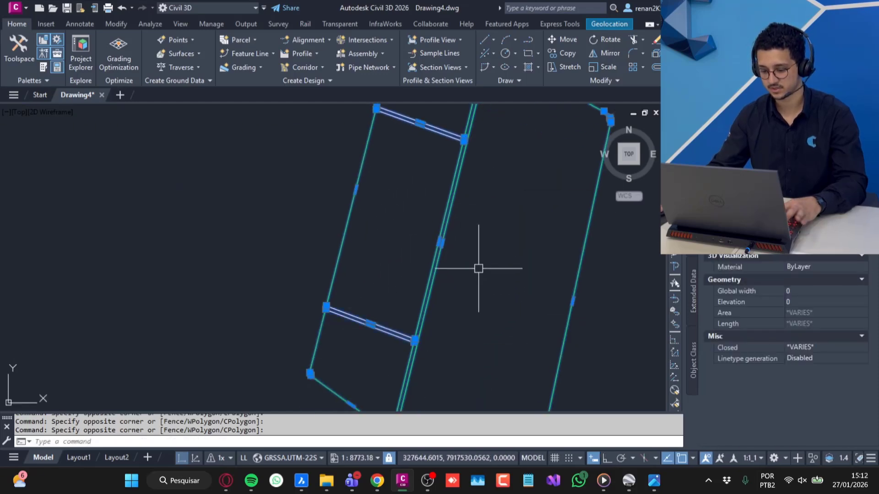
text(JOIN)
key(Return)
Erase both lines of the northern cross lane and both lines of the southern cross lane
scroll(385, 177, up, 5)
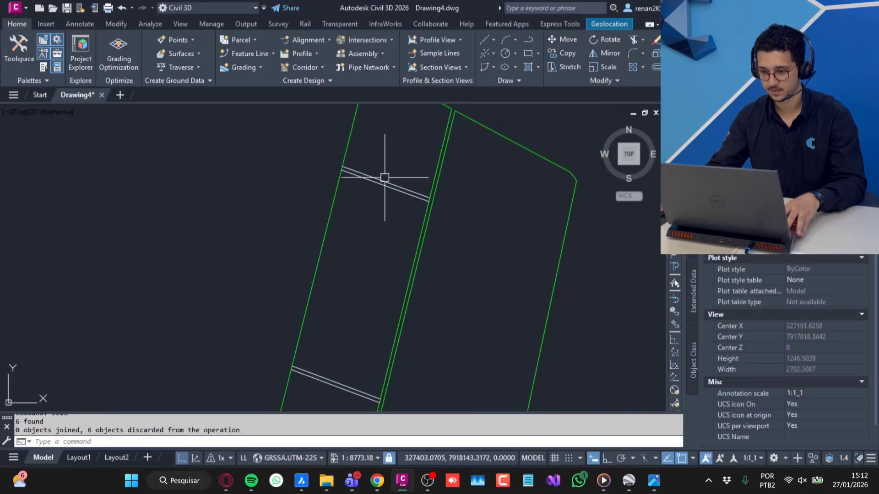
scroll(549, 260, up, 2)
scroll(549, 262, down, 6)
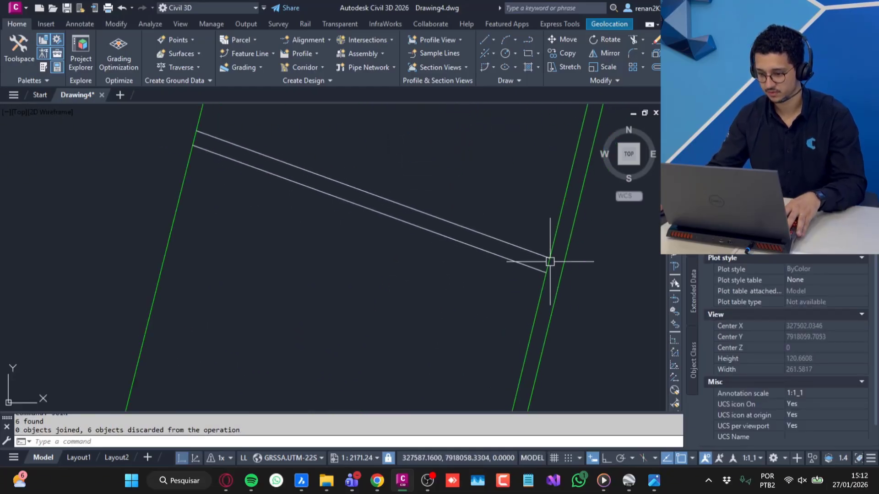
scroll(549, 261, down, 2)
middle_drag(549, 257, 466, 193)
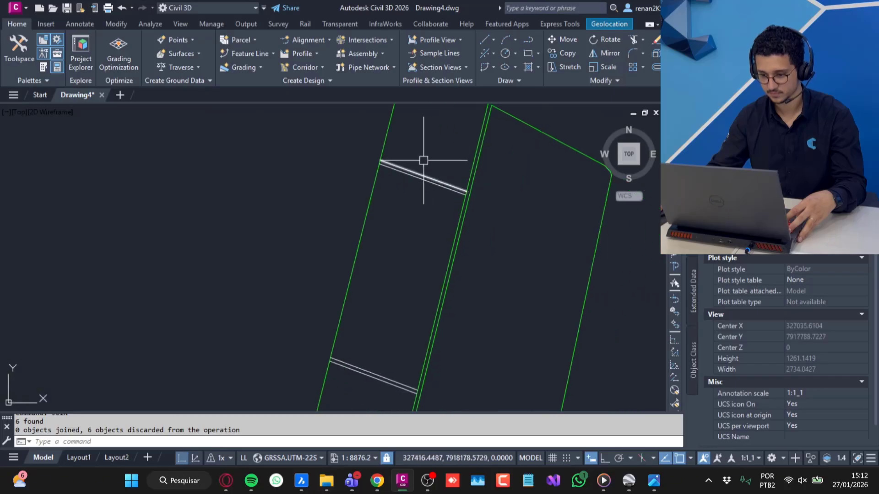
click(451, 167)
click(408, 203)
key(Delete)
click(402, 254)
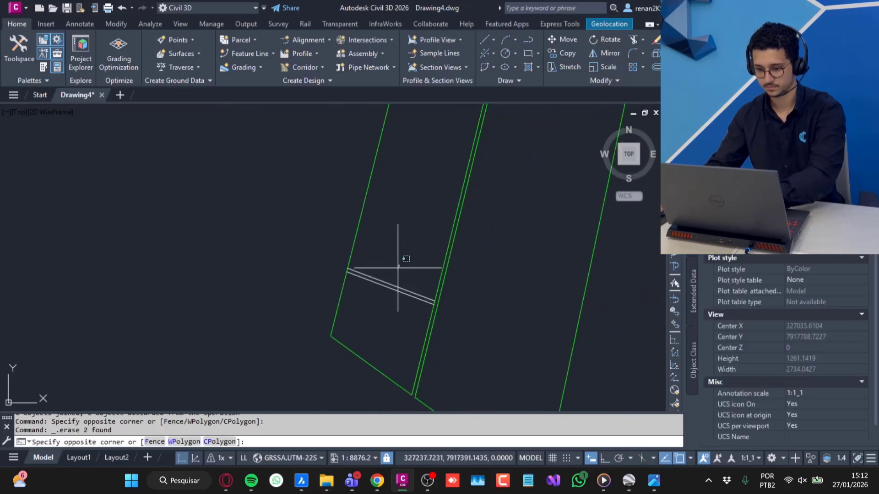
click(382, 304)
key(Delete)
Draw a polyline across the western strip's northern part, from its east boundary to its west boundary
scroll(385, 298, down, 3)
scroll(428, 274, up, 1)
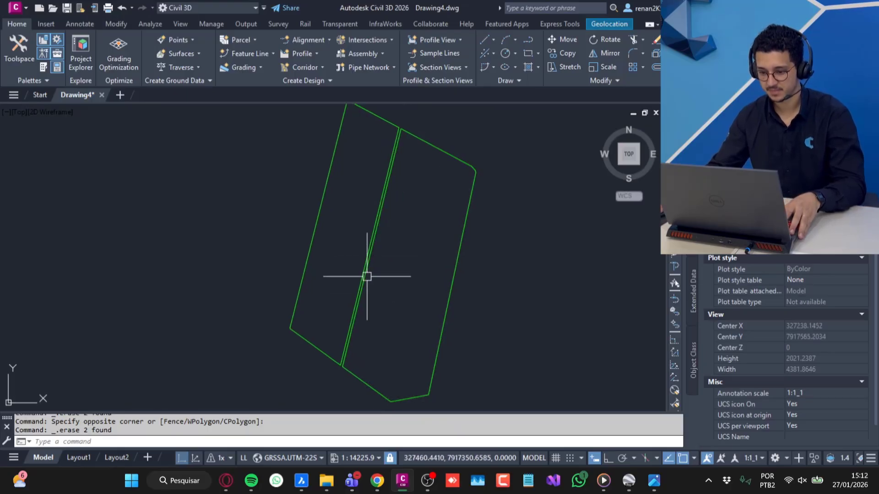
scroll(357, 212, up, 2)
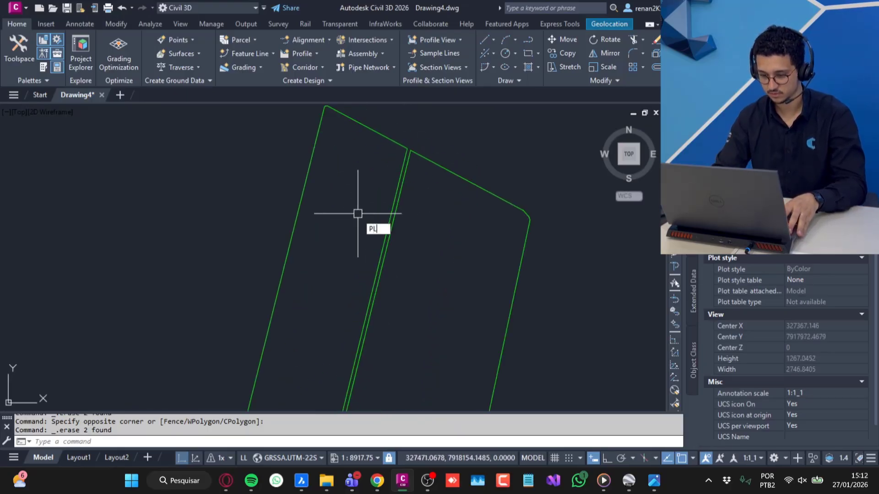
key(Return)
scroll(361, 229, up, 2)
click(390, 265)
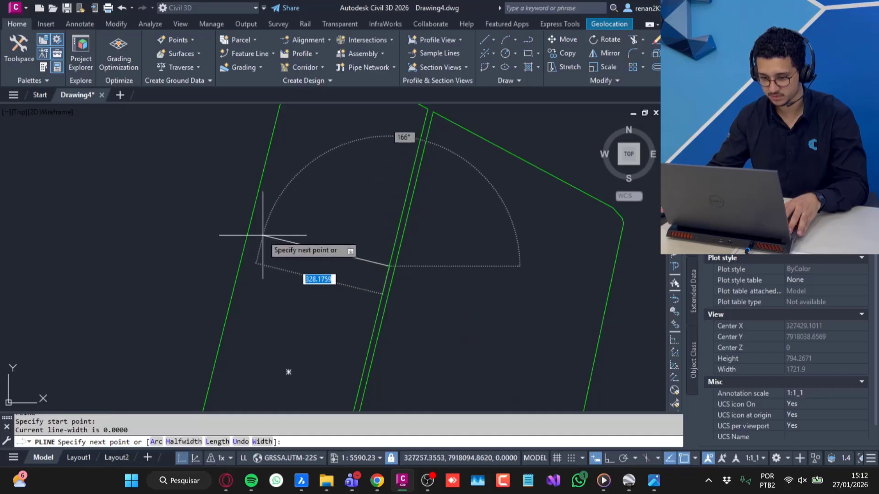
click(251, 221)
key(Escape)
Draw a second polyline across the western strip's southern part, from its east boundary to its west boundary
scroll(298, 222, down, 4)
scroll(299, 222, up, 4)
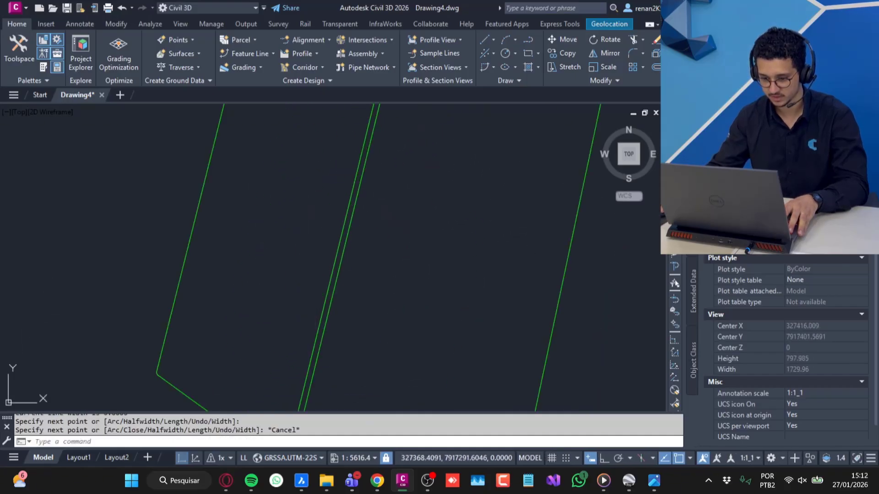
key(Return)
click(323, 309)
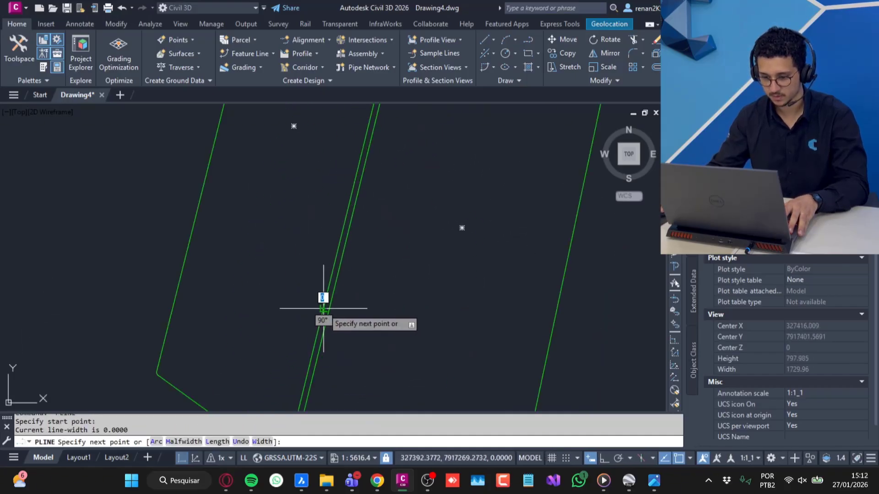
click(185, 259)
key(Escape)
Offset the southern cross polyline by 15 toward the north
scroll(260, 231, down, 2)
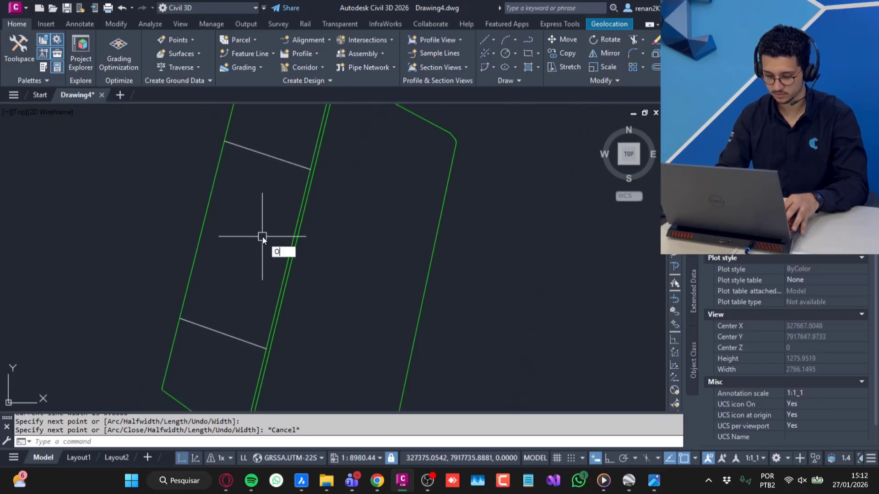
text(OFFSET)
key(Return)
text(15)
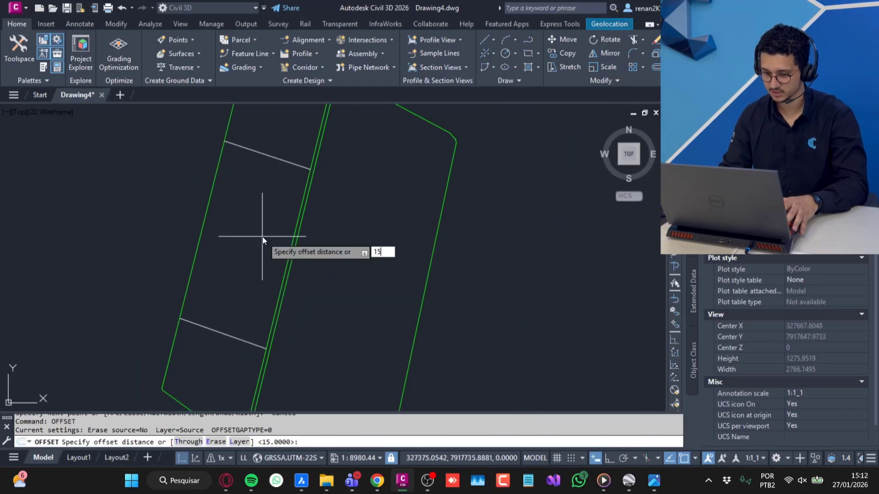
key(Return)
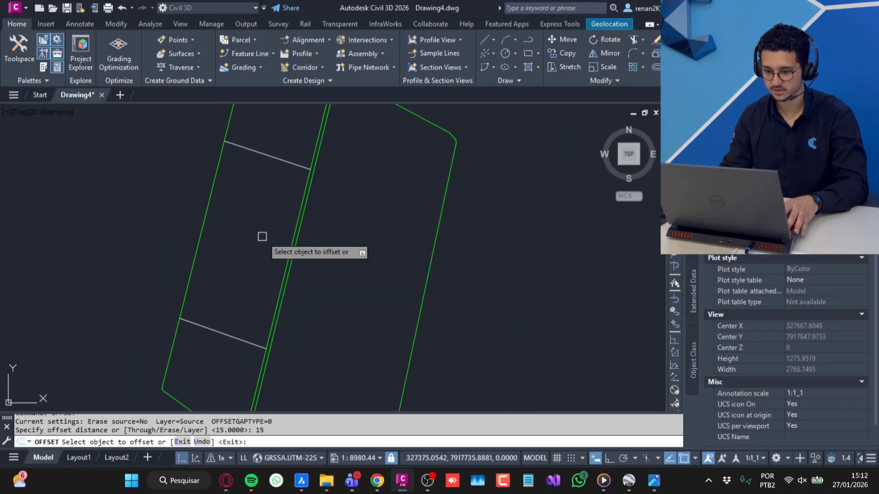
click(227, 336)
click(232, 342)
Offset the northern cross polyline by the same 15 toward the south
click(276, 160)
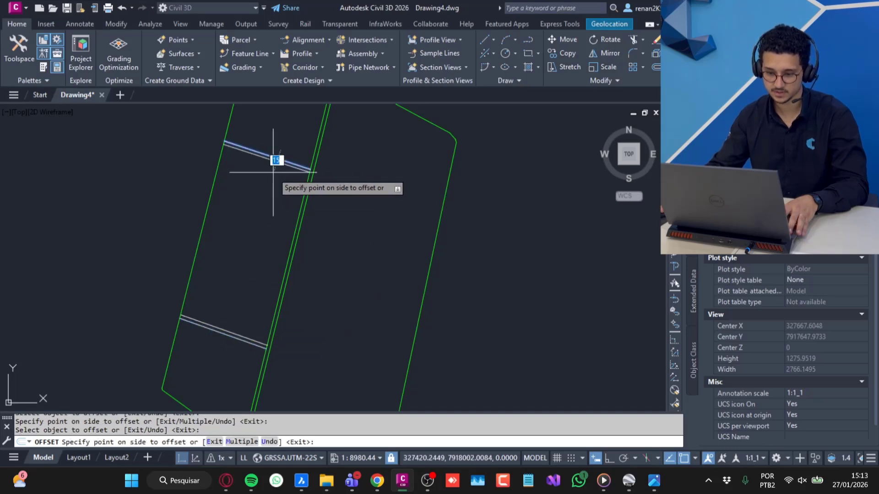
click(275, 165)
scroll(249, 151, up, 10)
key(Escape)
scroll(186, 190, up, 6)
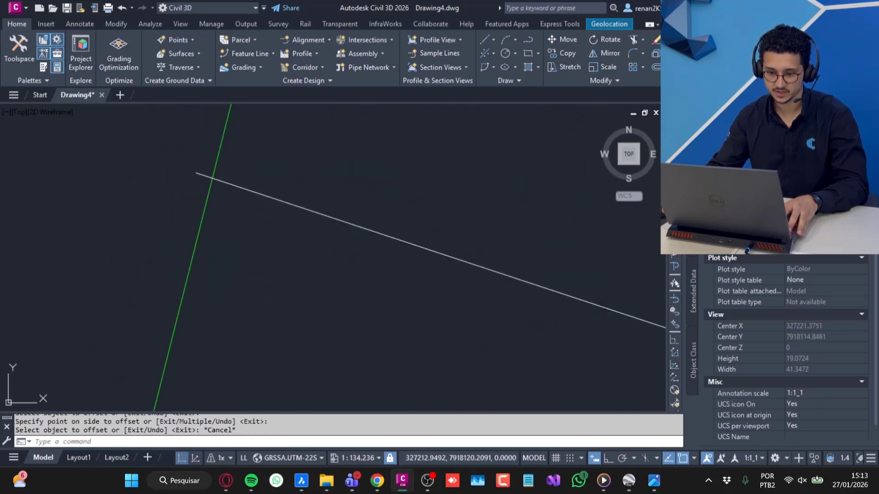
Trim the northern offset line's overshoot at the west boundary and the southern offset line's overshoot at the strip's east boundary
text(tr)
key(Return)
scroll(400, 294, down, 8)
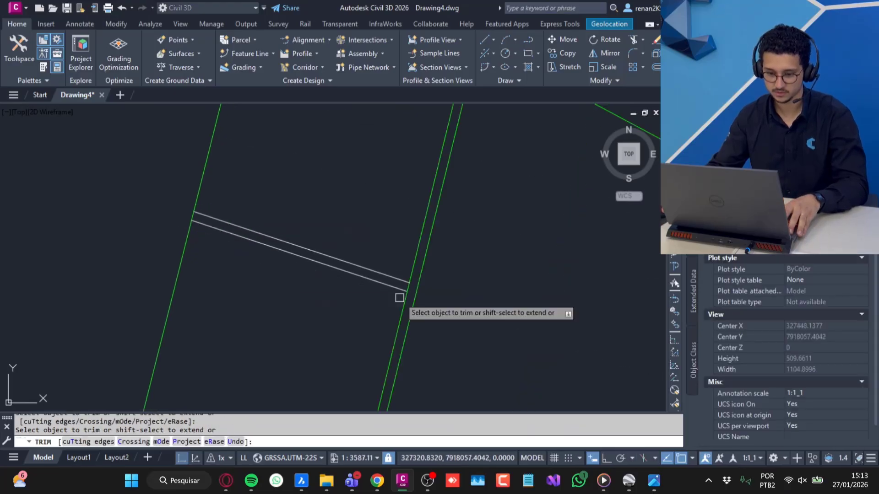
scroll(341, 328, up, 4)
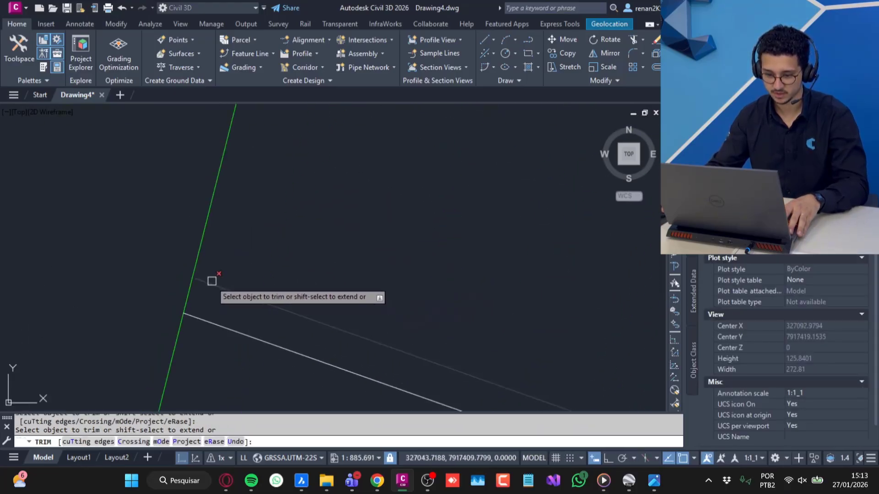
middle_drag(500, 371, 205, 140)
middle_drag(588, 293, 179, 166)
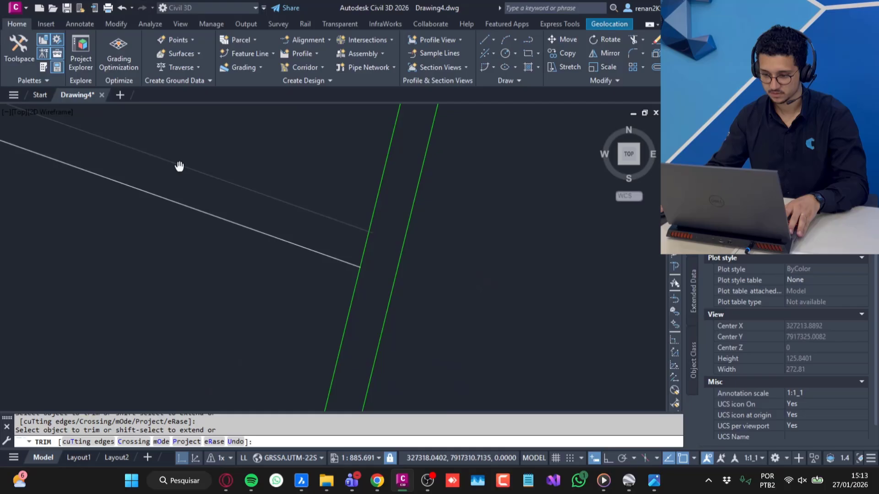
scroll(374, 225, up, 4)
click(355, 265)
scroll(161, 247, down, 3)
middle_drag(96, 219, 419, 284)
scroll(419, 285, down, 2)
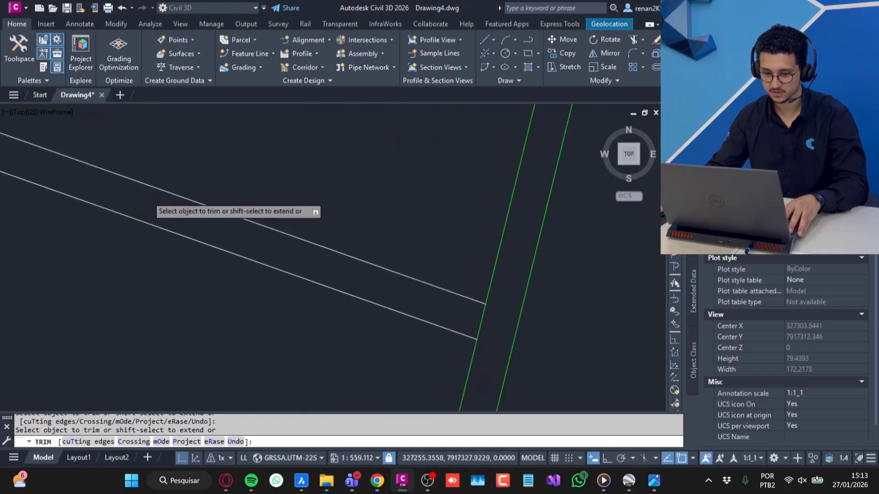
Extend the southern offset line's west end to the western strip's west boundary
middle_drag(155, 201, 463, 315)
scroll(463, 316, down, 2)
scroll(95, 178, up, 8)
key(Escape)
text(E)
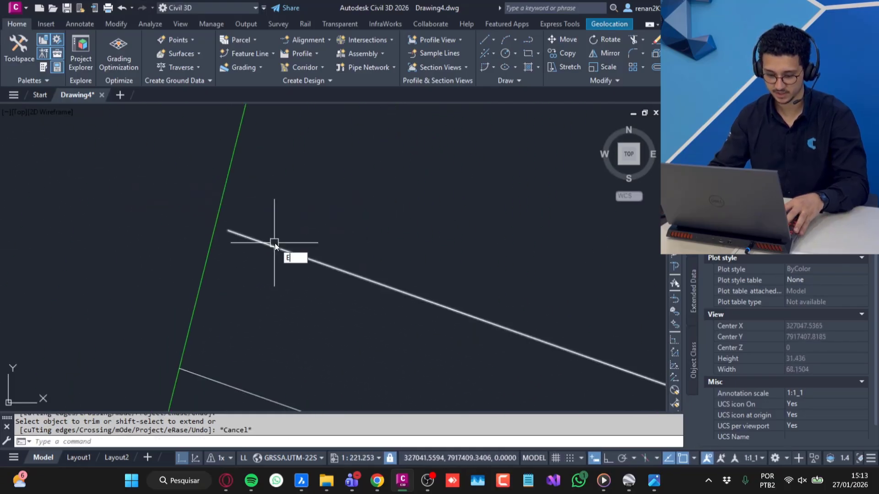
text(XTEND)
key(Return)
scroll(266, 242, down, 10)
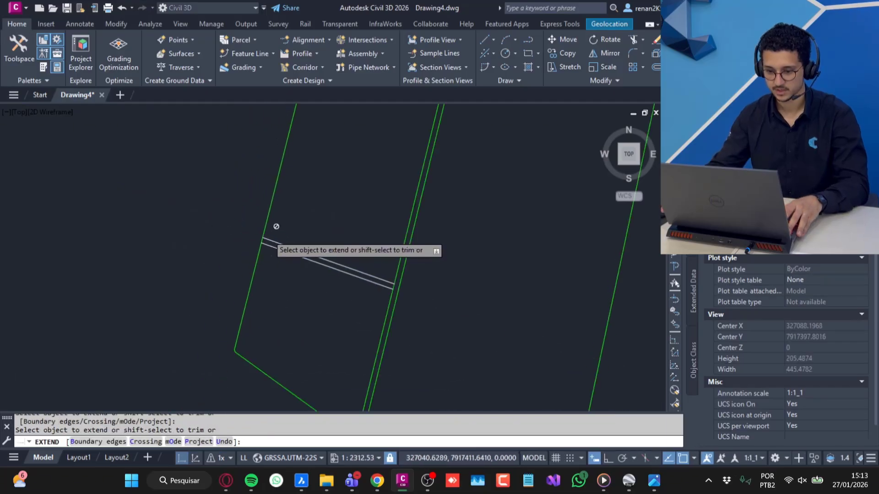
middle_drag(239, 130, 249, 204)
scroll(253, 201, up, 6)
middle_drag(339, 171, 56, 122)
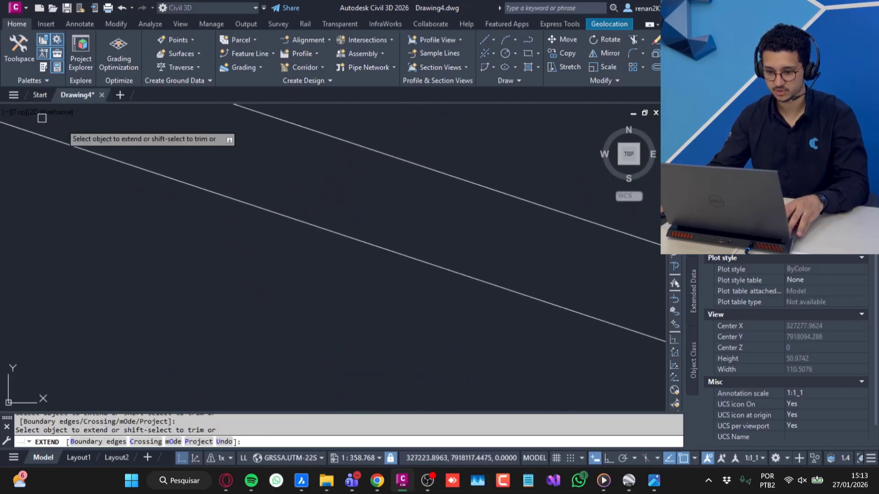
middle_drag(578, 306, 133, 182)
key(Escape)
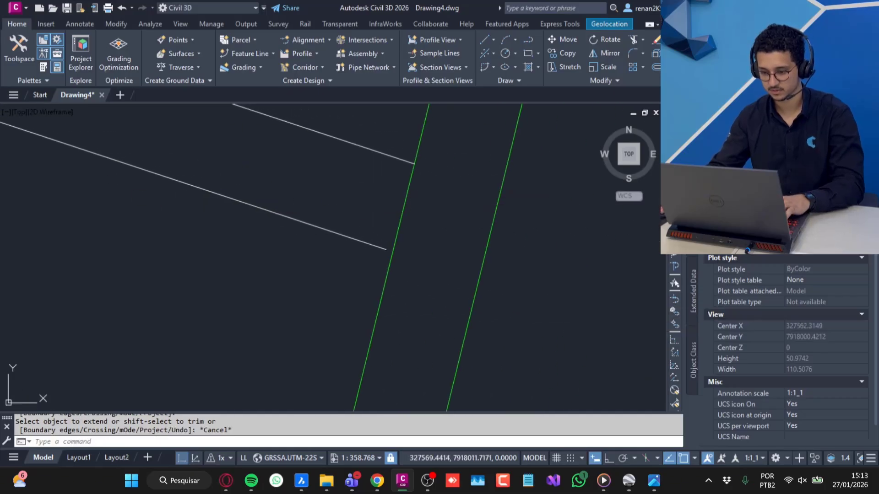
text(tr)
key(Return)
scroll(405, 197, down, 4)
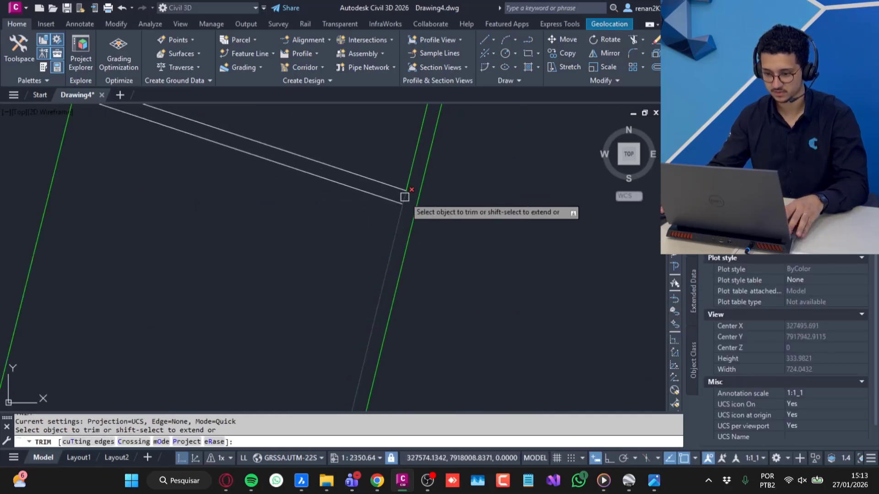
scroll(404, 197, up, 4)
key(Escape)
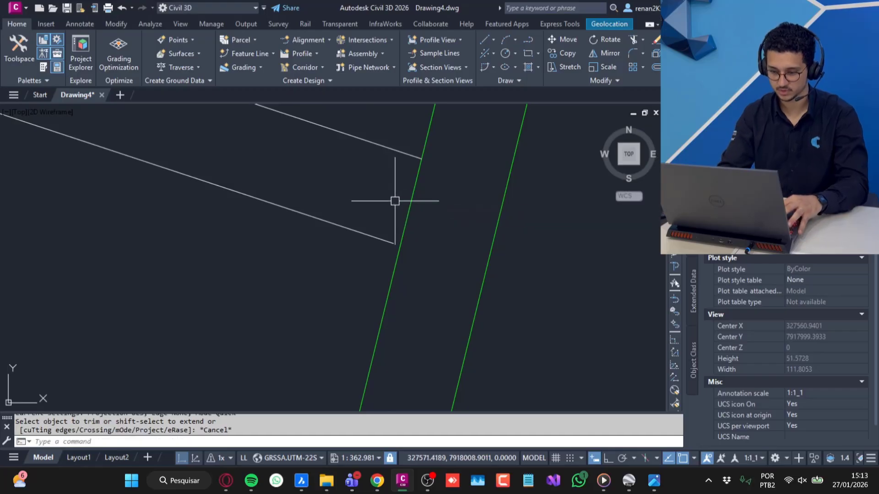
Extend the northern offset line's east end to the western strip's east boundary
text(ex)
key(Return)
click(384, 238)
key(Escape)
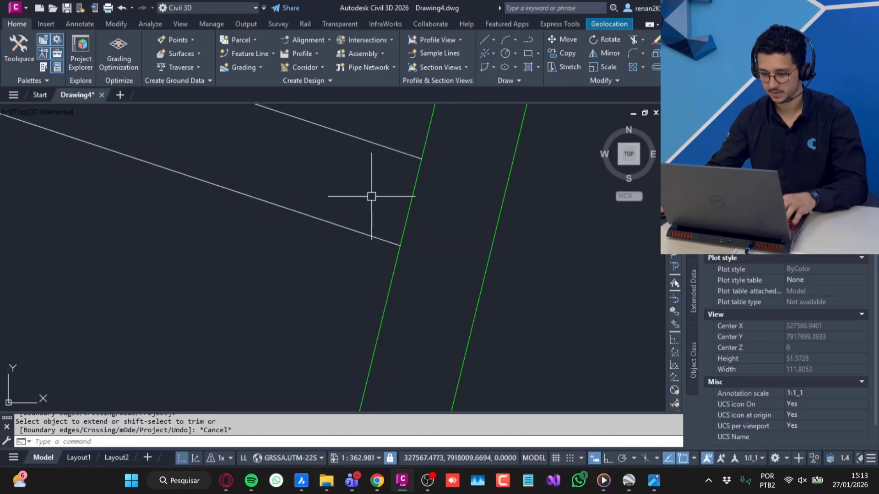
Trim away the strip's east and west boundary segments between the two northern cross lines
key(Return)
click(413, 196)
scroll(413, 196, down, 5)
middle_drag(213, 149, 334, 237)
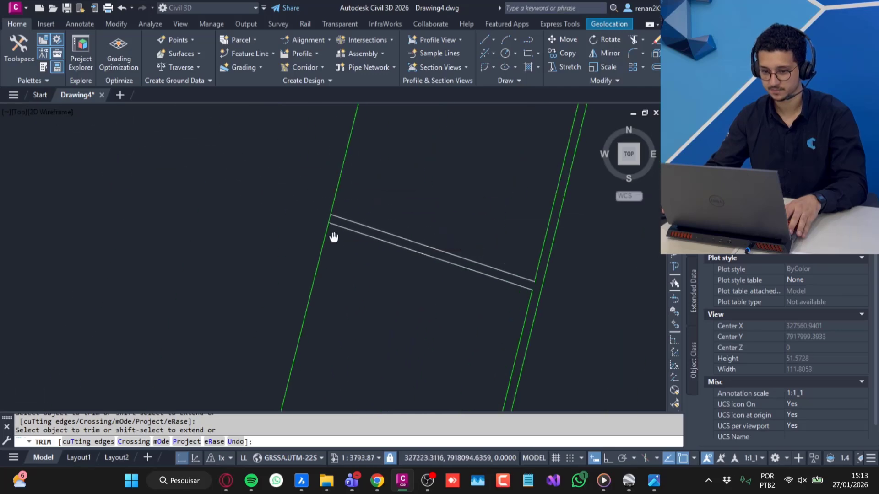
scroll(334, 236, up, 5)
click(306, 138)
scroll(317, 169, down, 7)
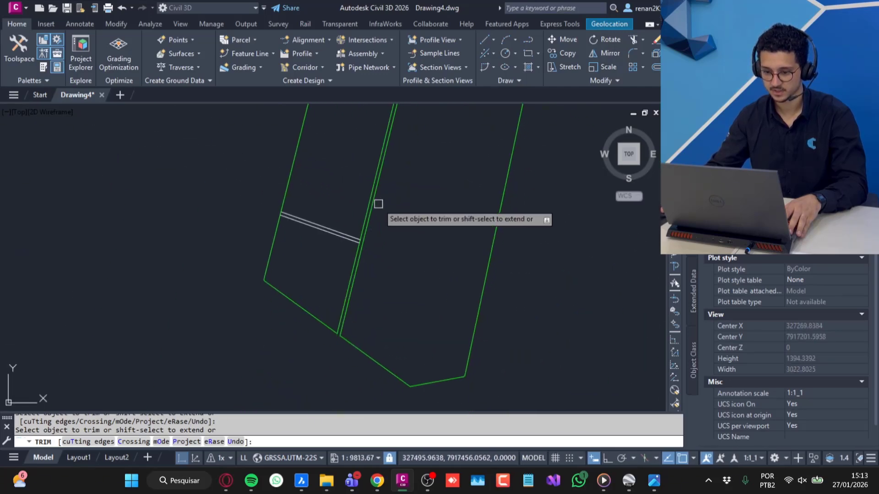
Trim away the strip's west and east boundary segments between the two southern cross lines
scroll(311, 274, up, 4)
click(323, 284)
middle_drag(595, 284, 293, 172)
middle_drag(636, 389, 259, 211)
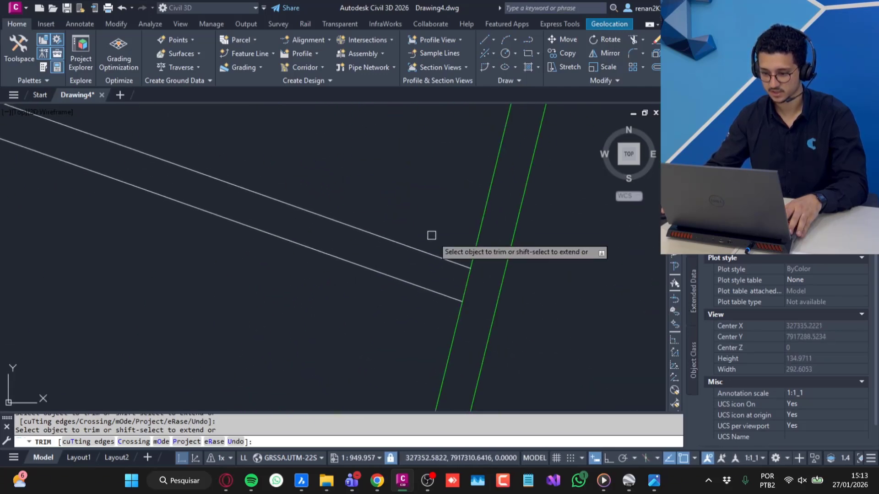
click(462, 290)
scroll(454, 255, down, 6)
key(Escape)
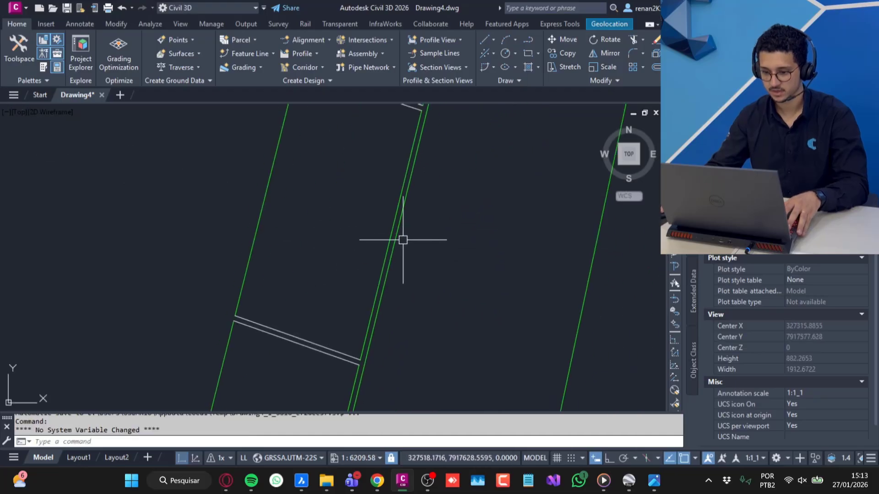
Join the western strip's boundary pieces with the four cross lines into three separate plot polylines
click(393, 231)
click(393, 232)
click(261, 217)
middle_drag(241, 346, 278, 202)
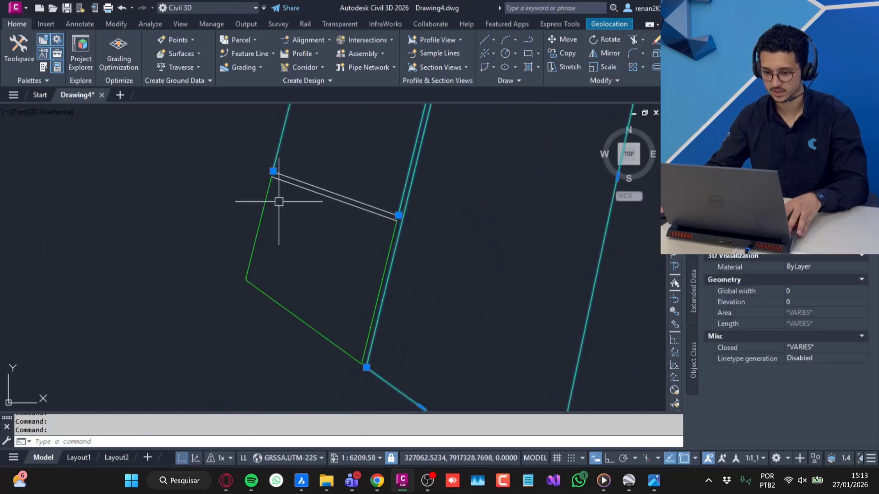
scroll(263, 208, down, 5)
scroll(308, 196, up, 3)
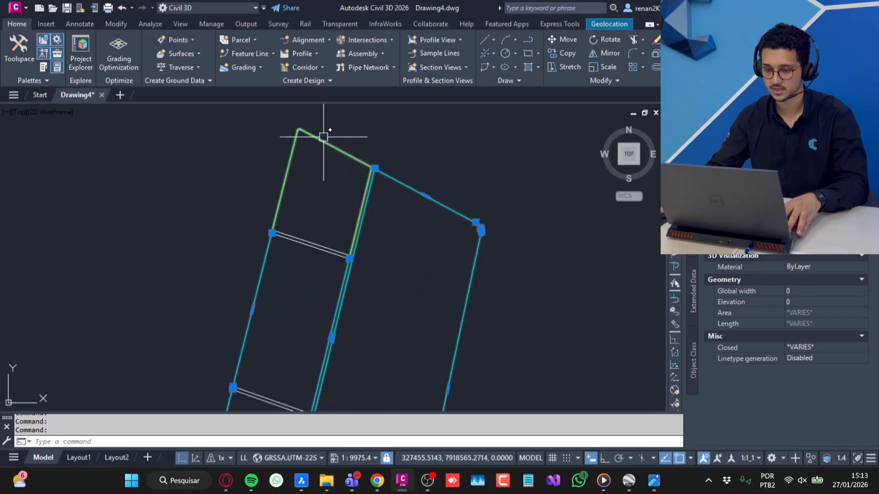
click(322, 146)
middle_drag(310, 234, 329, 194)
click(332, 188)
click(322, 213)
middle_drag(297, 316, 316, 234)
click(317, 262)
click(301, 290)
middle_drag(338, 161, 310, 221)
key(Return)
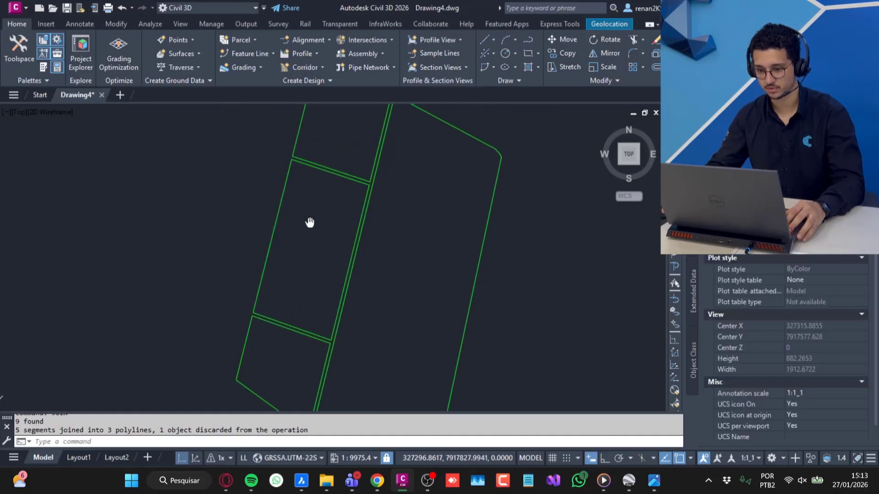
Inspect the joined western plots and compare the layout with the reference image TH-10.png
scroll(273, 191, up, 5)
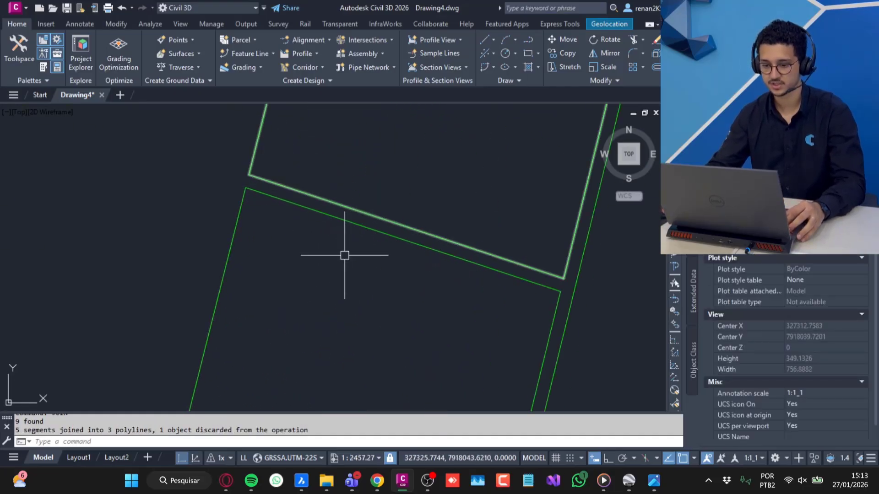
scroll(343, 255, down, 2)
middle_drag(422, 306, 404, 178)
middle_drag(331, 366, 358, 300)
scroll(358, 300, down, 5)
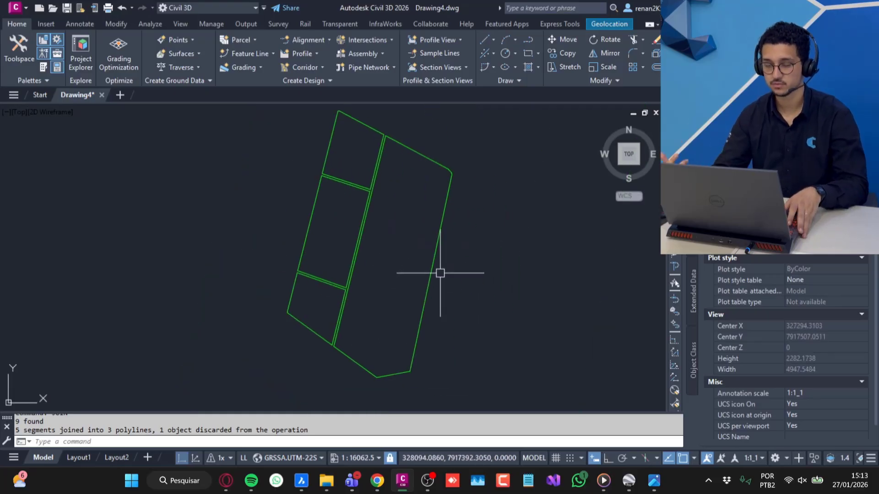
key(alt+Tab)
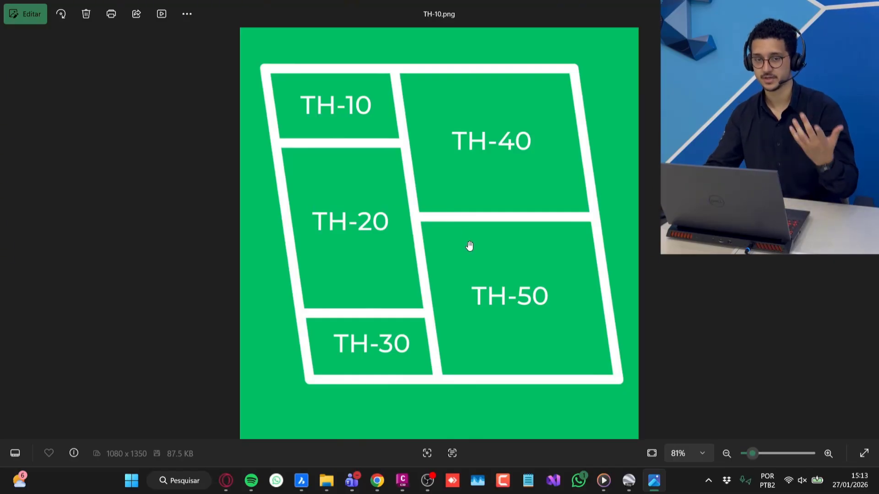
key(alt+Tab)
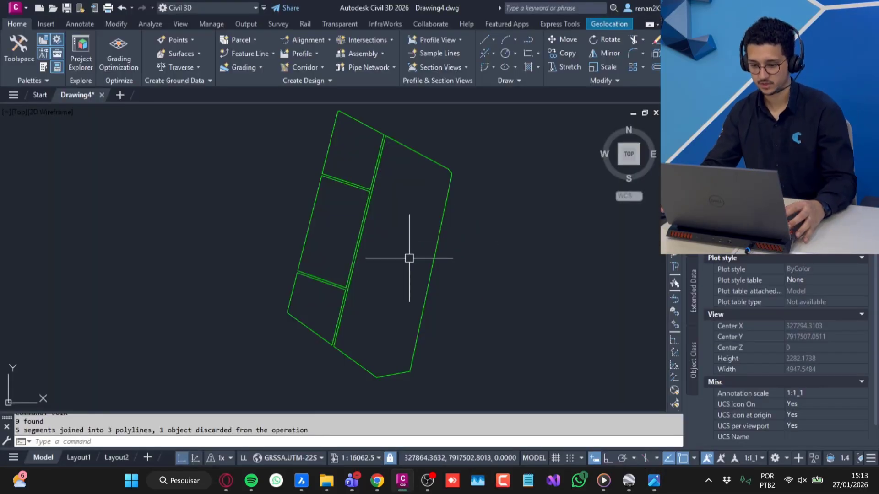
Draw a polyline across the eastern strip from the midpoint of its west boundary, perpendicular to its east boundary
text(PL)
key(Return)
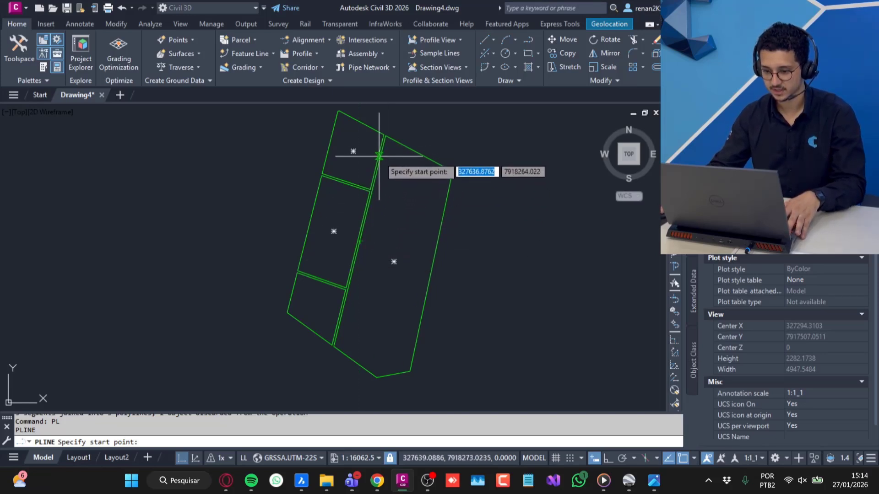
scroll(360, 249, up, 8)
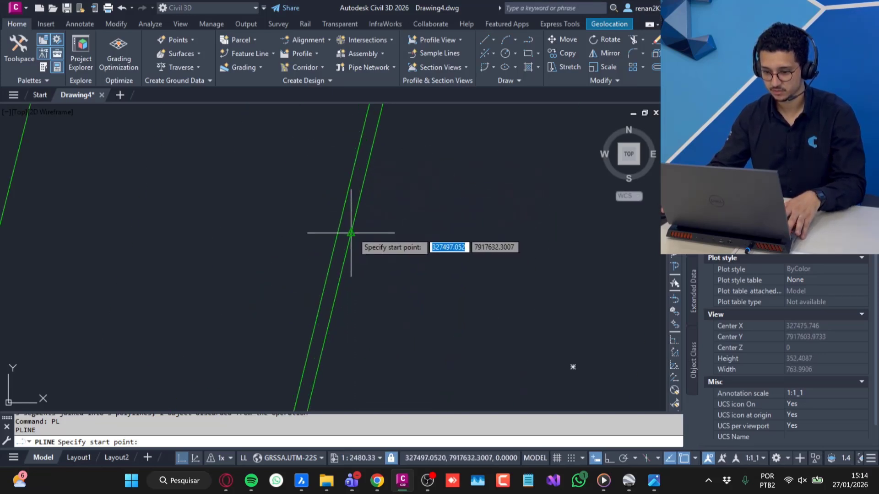
scroll(350, 233, down, 3)
scroll(350, 234, up, 3)
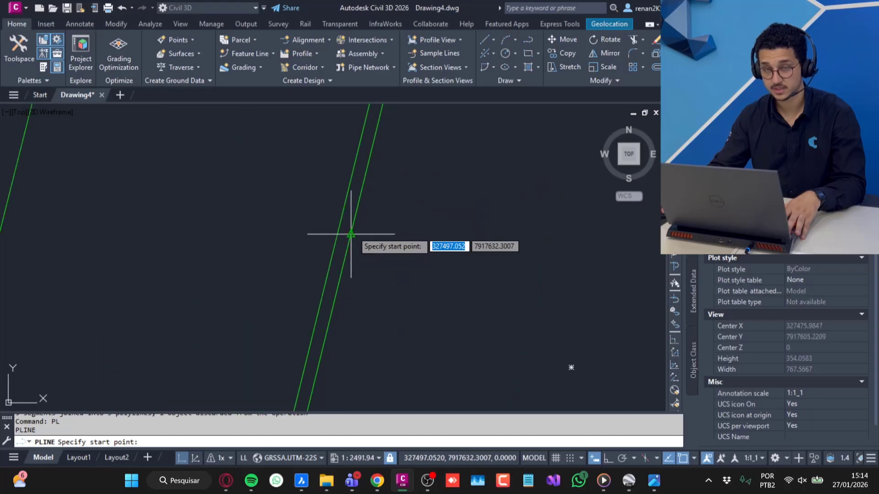
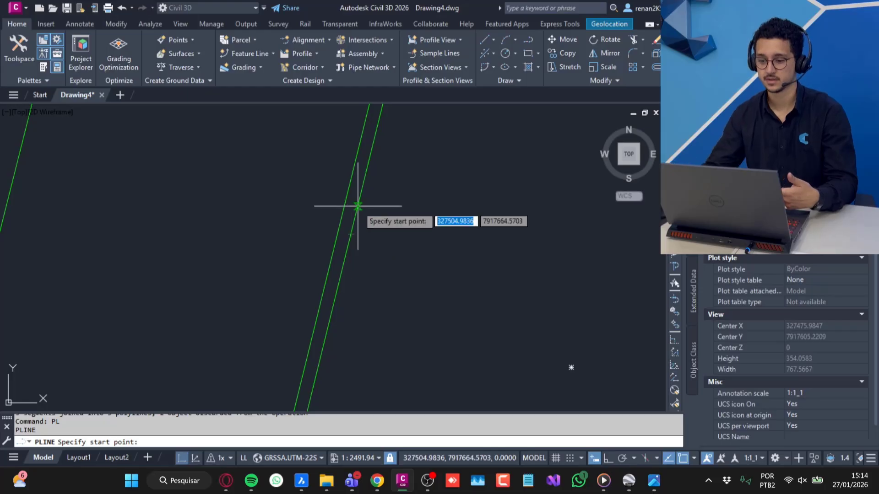
click(351, 234)
scroll(357, 248, down, 6)
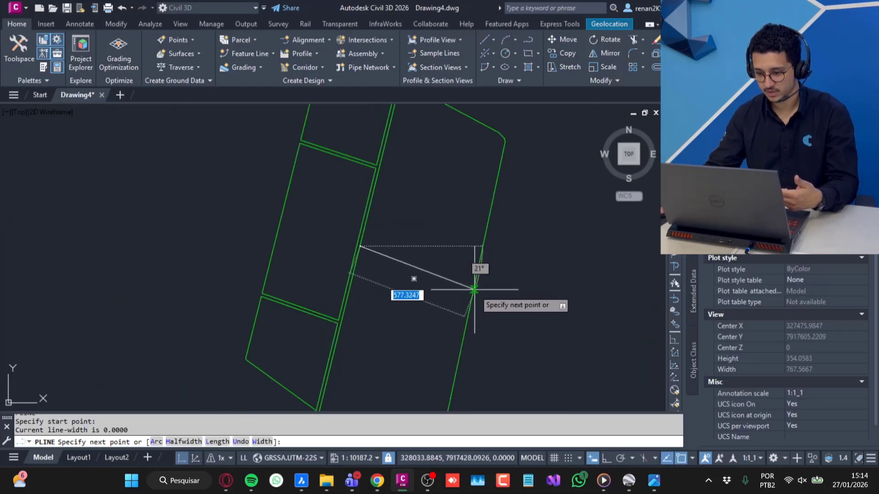
middle_drag(474, 290, 457, 215)
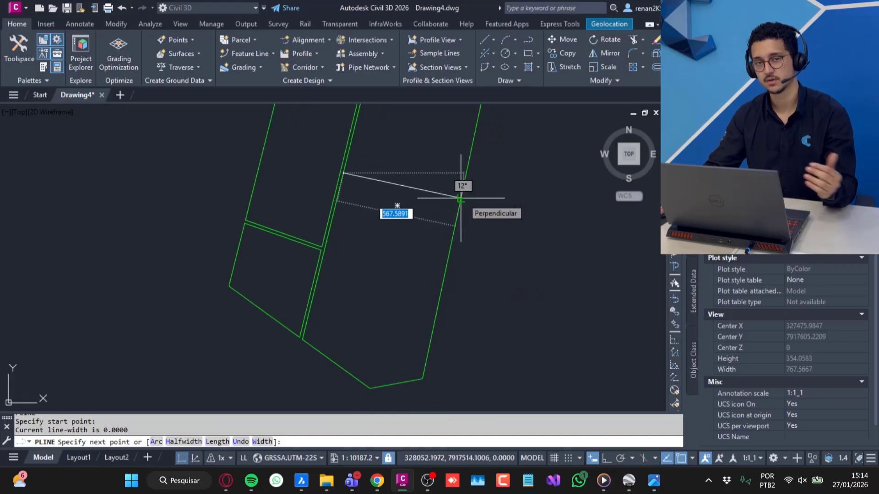
click(460, 198)
key(Return)
scroll(485, 192, down, 5)
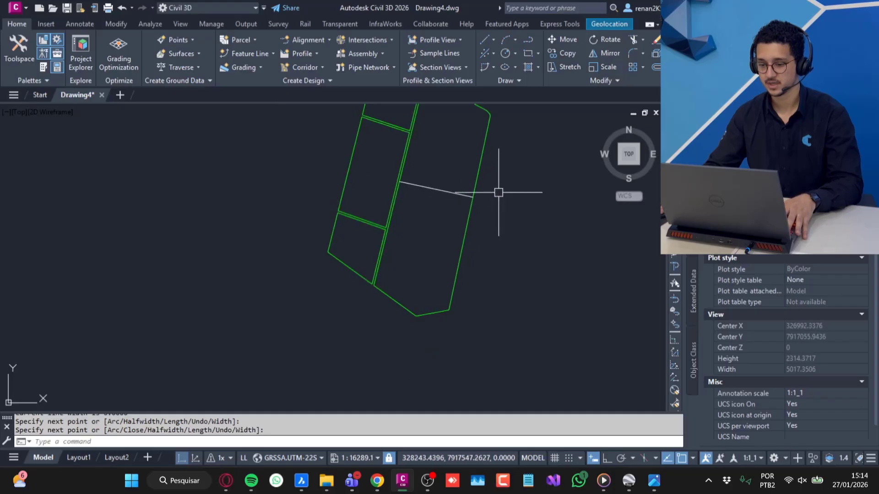
Offset the eastern strip's cross polyline by 15 toward the south
scroll(417, 232, up, 5)
scroll(417, 232, up, 2)
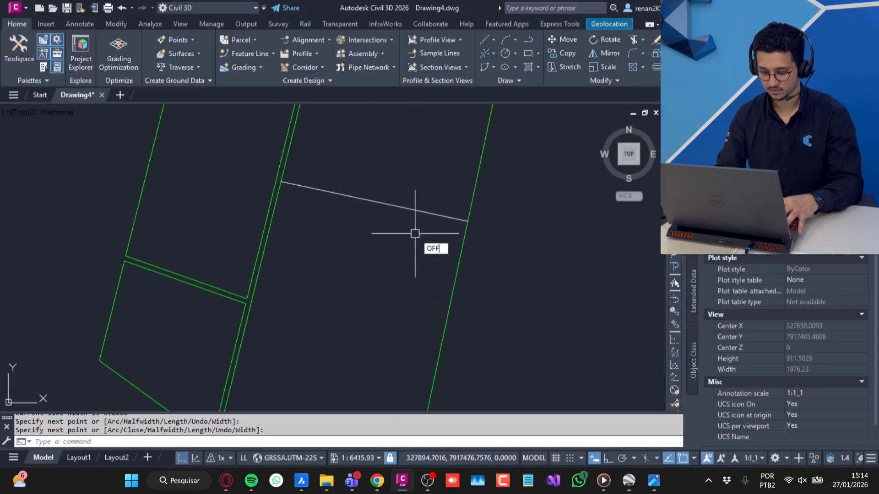
text(OFFSET)
key(Return)
text(1)
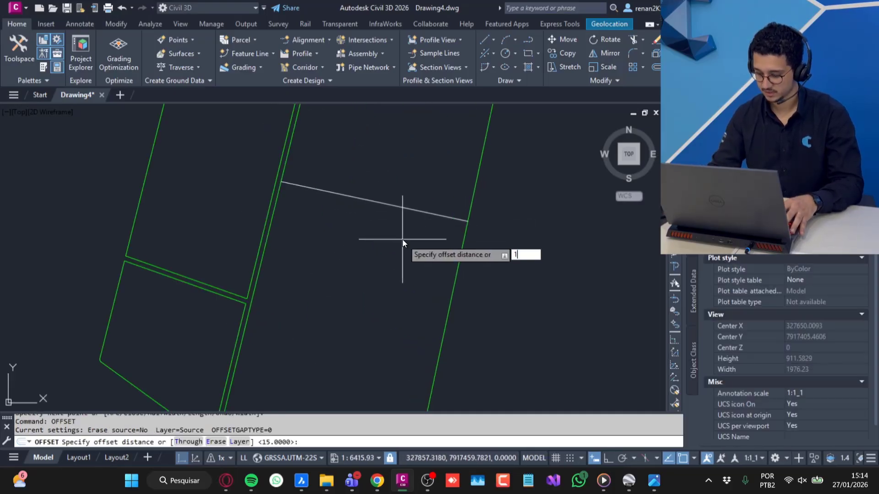
text(5)
key(Return)
click(392, 208)
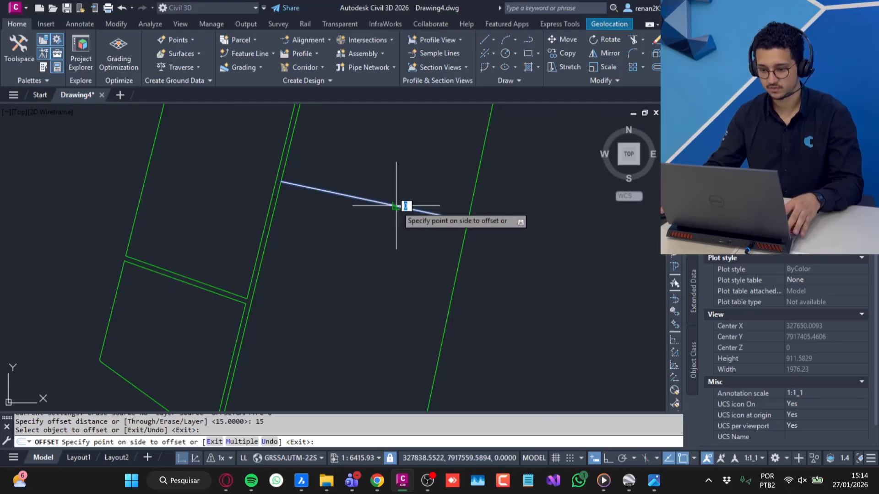
click(392, 219)
key(Escape)
Extend the new offset line's west end to the eastern strip's west boundary
scroll(232, 176, up, 5)
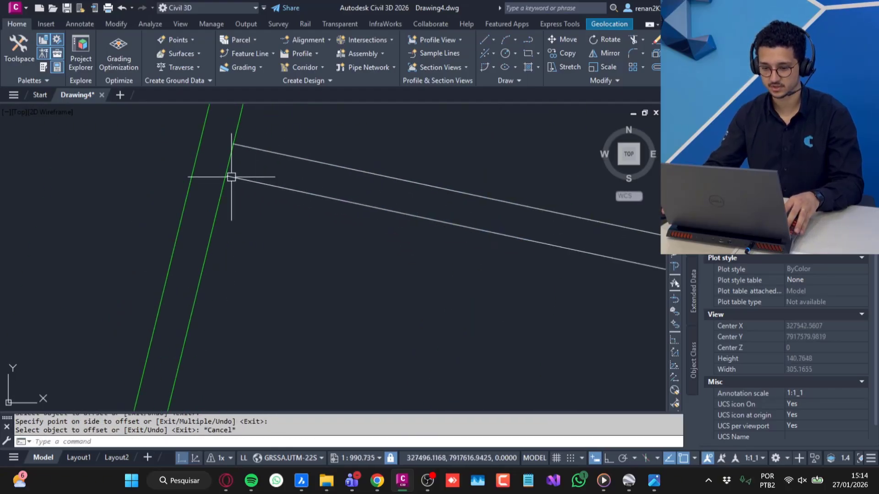
text(ex)
key(Return)
key(Escape)
Trim away the eastern strip's boundary segments between its two cross lines on both sides
scroll(565, 243, up, 1)
scroll(185, 182, up, 5)
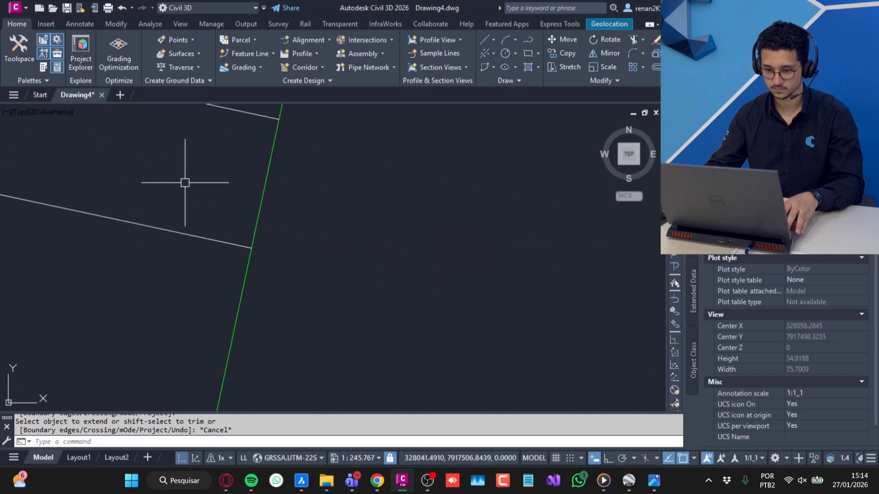
text(tr)
key(Return)
click(277, 250)
scroll(277, 250, down, 6)
click(246, 225)
key(Escape)
Join the eastern strip's boundary pieces with its two cross lines to form separate northern and southern plot polylines
click(371, 209)
click(162, 194)
middle_drag(240, 332, 339, 254)
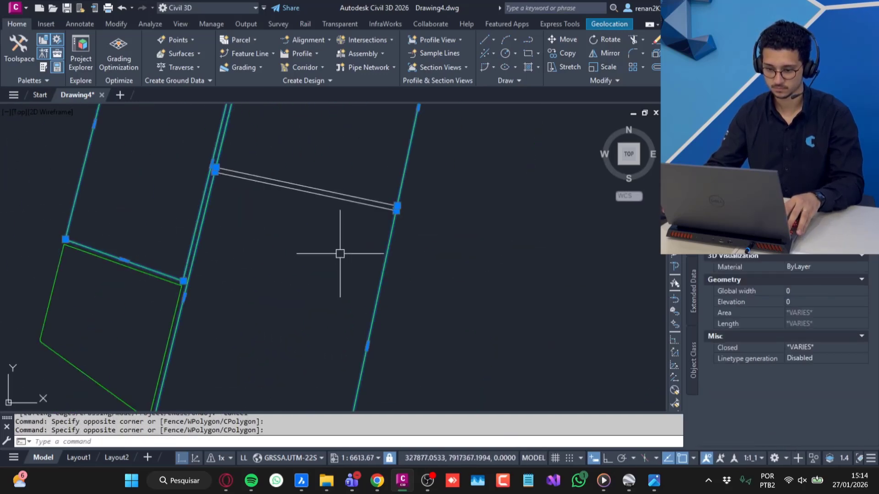
scroll(341, 160, up, 5)
click(341, 289)
click(317, 223)
text(j)
key(Return)
scroll(367, 262, down, 10)
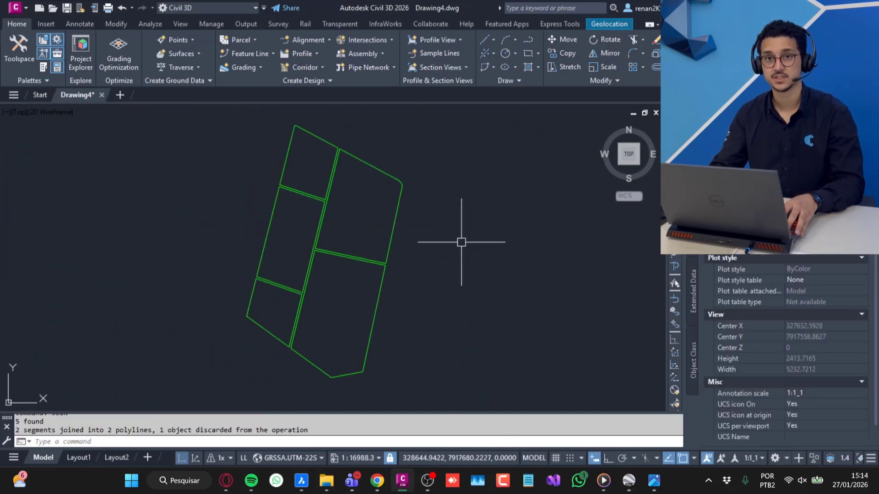
middle_drag(461, 243, 483, 235)
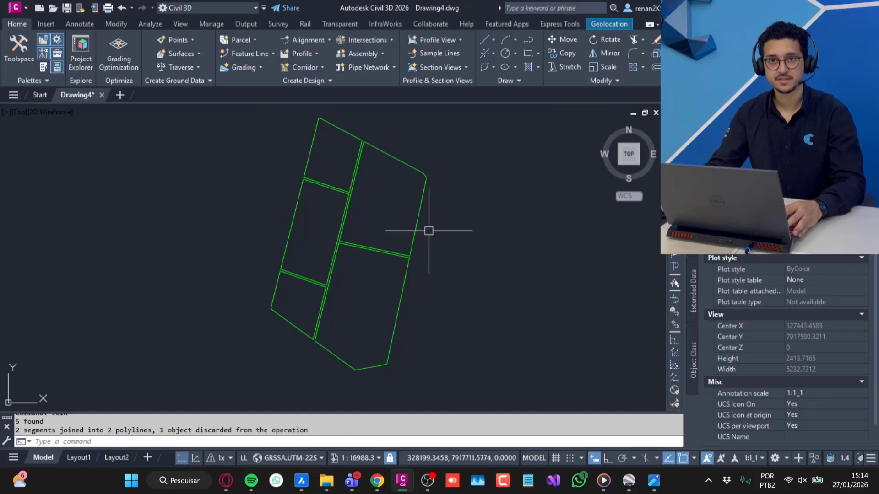
scroll(427, 231, down, 2)
scroll(417, 192, up, 2)
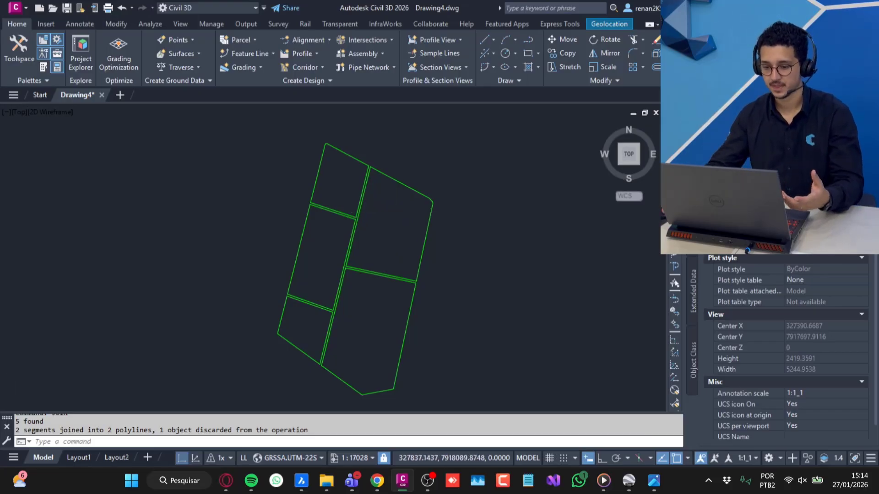
Create a single-line text TH-10 northeast of the plots, about 752 units high with rotation 0
scroll(347, 245, up, 2)
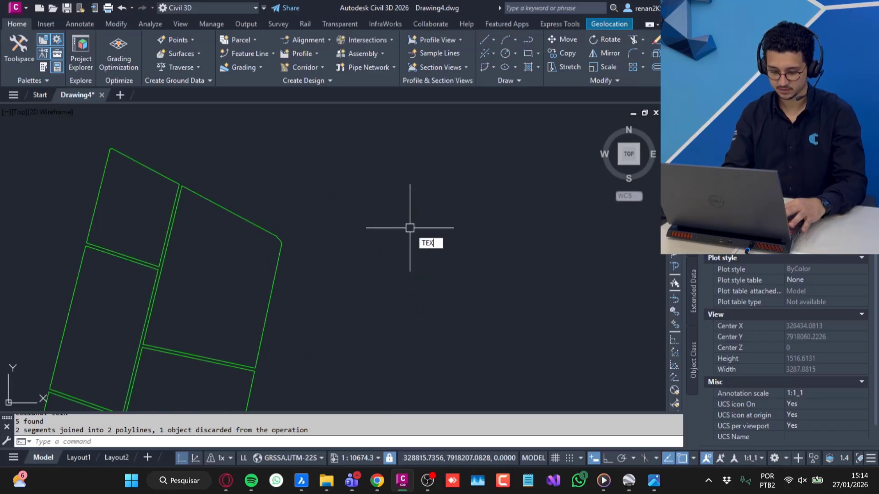
text(T)
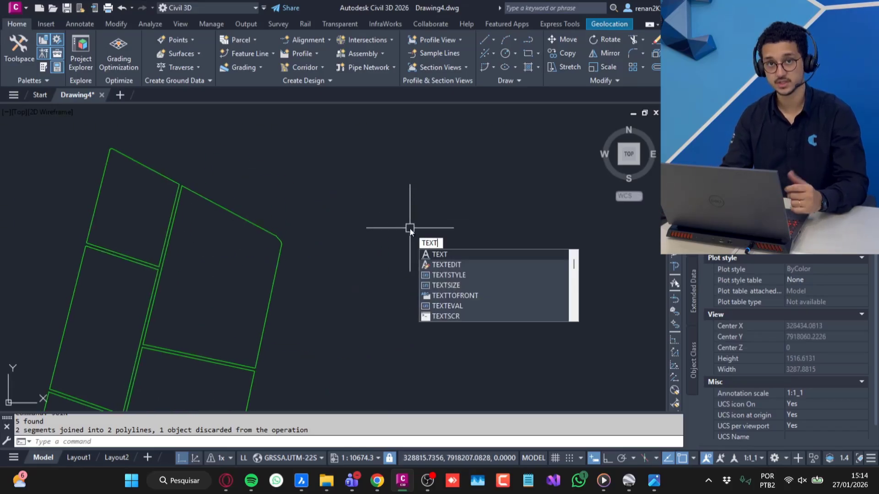
key(Return)
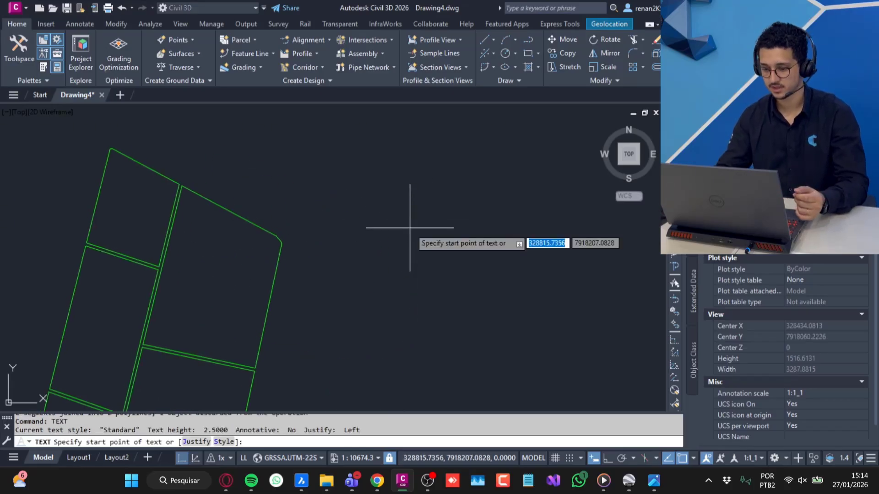
click(290, 181)
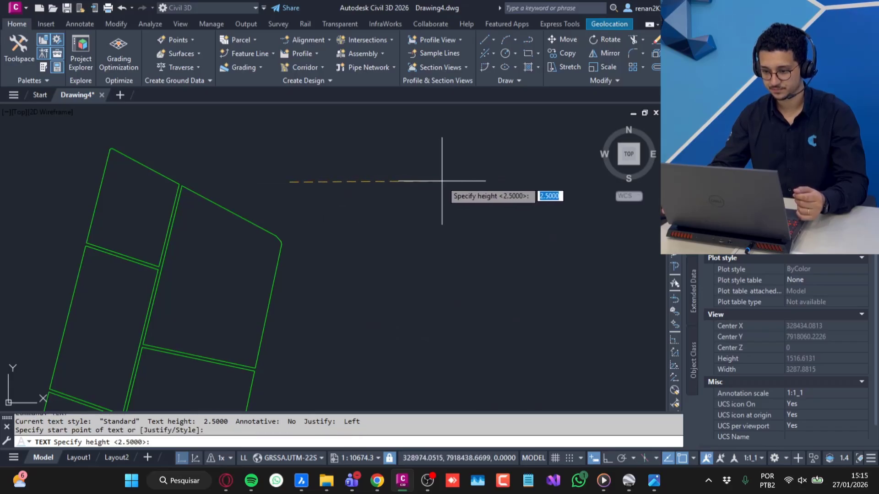
key(Return)
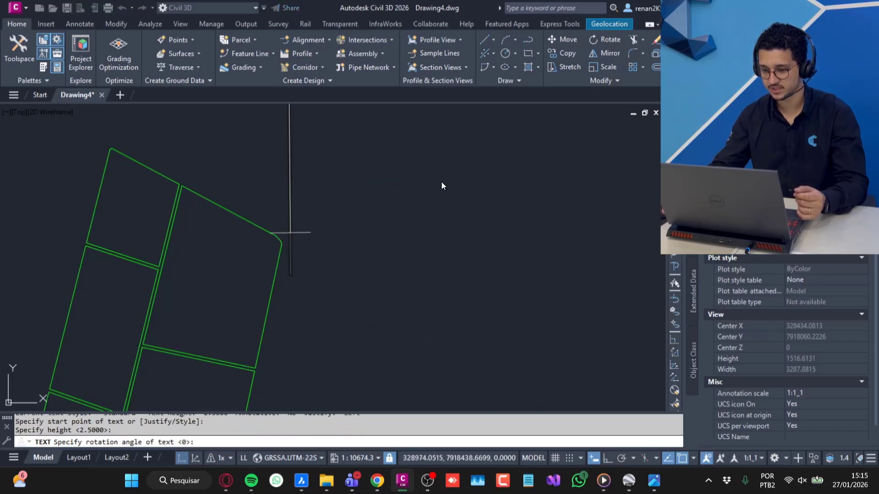
scroll(436, 180, down, 5)
middle_drag(476, 173, 410, 197)
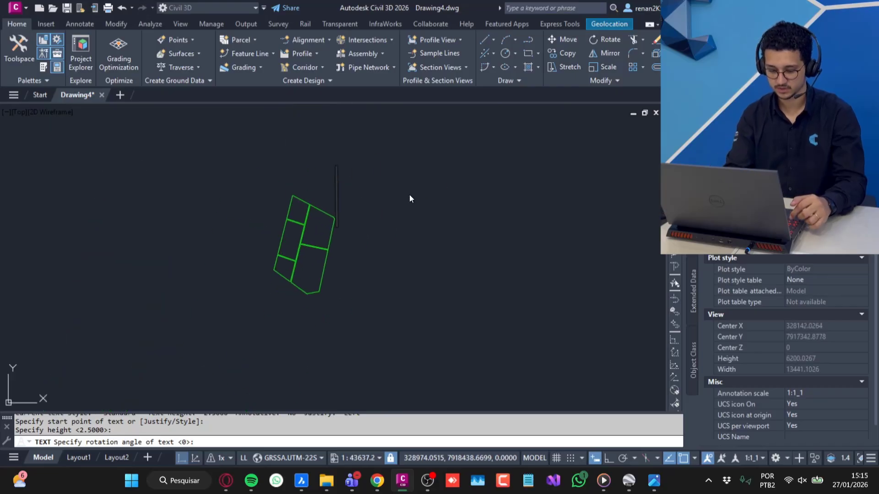
key(Return)
text(TH)
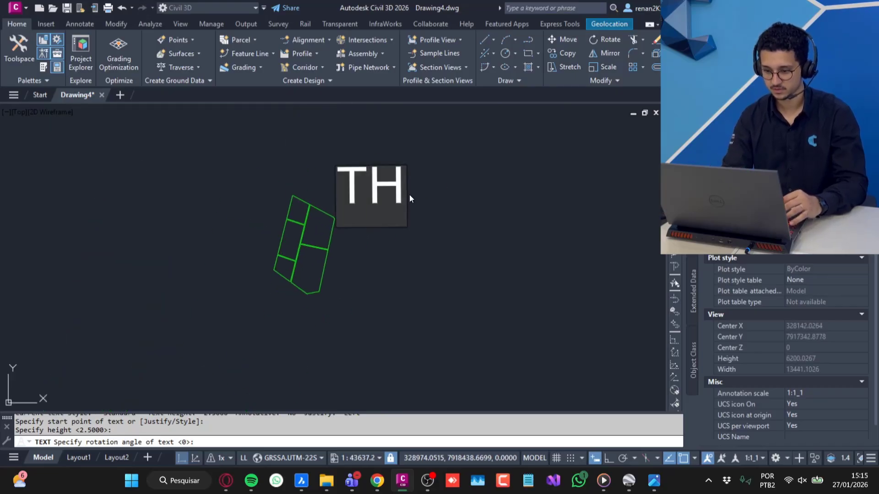
text(-10)
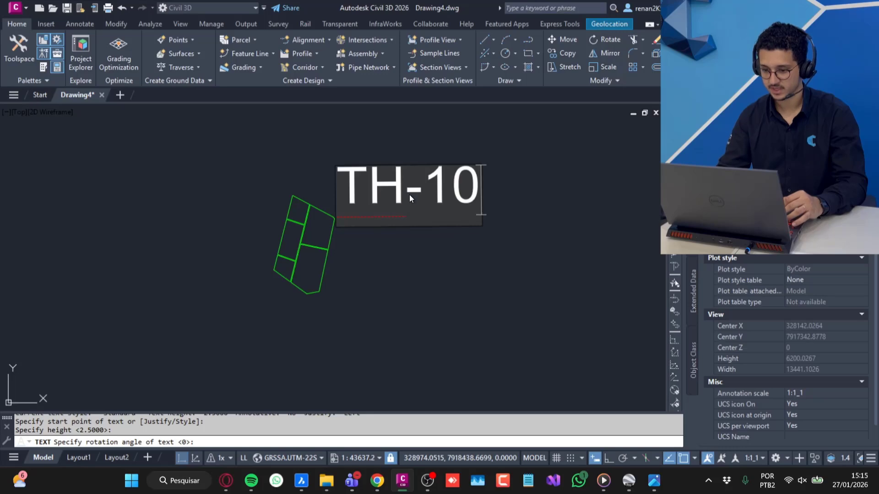
key(Return)
key(Return)
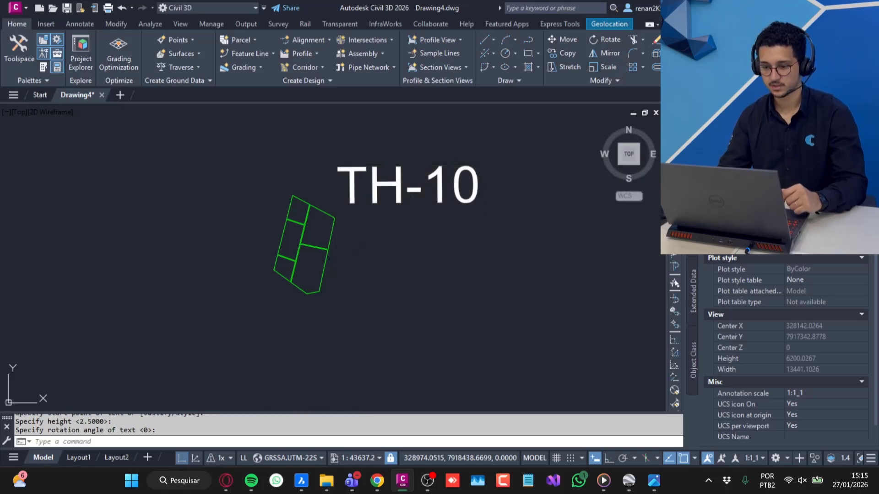
Scale the TH-10 text down by a factor of about 0.049 from a base point near its lower-left corner
scroll(397, 199, up, 2)
click(398, 173)
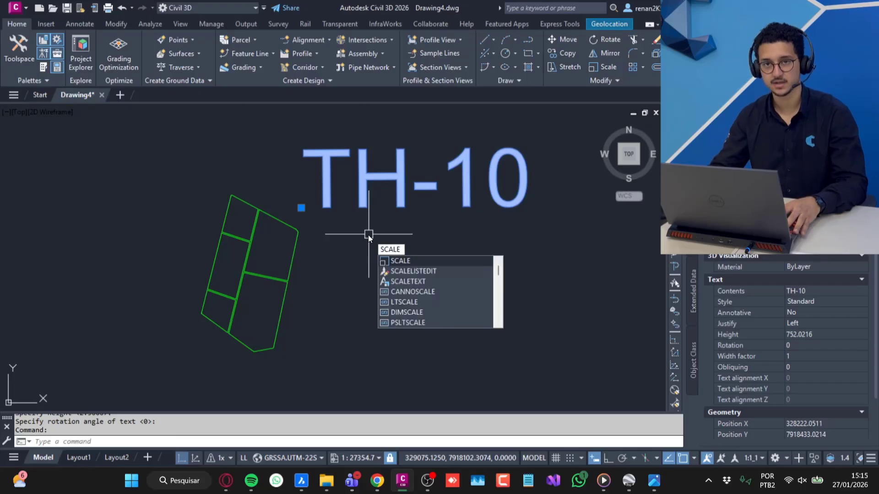
key(Return)
click(327, 201)
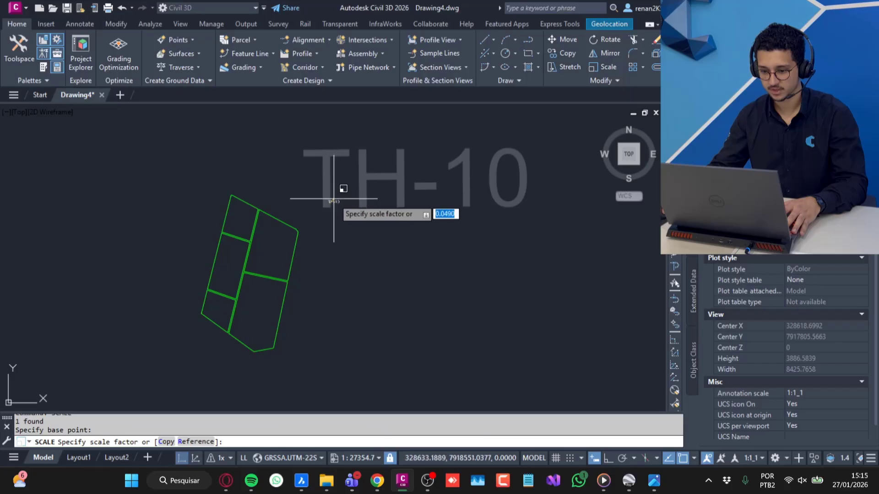
click(334, 199)
Move the scaled TH-10 text into the middle of the northwestern plot
scroll(334, 198, up, 4)
click(333, 201)
scroll(308, 266, down, 1)
middle_drag(329, 260, 538, 192)
click(523, 186)
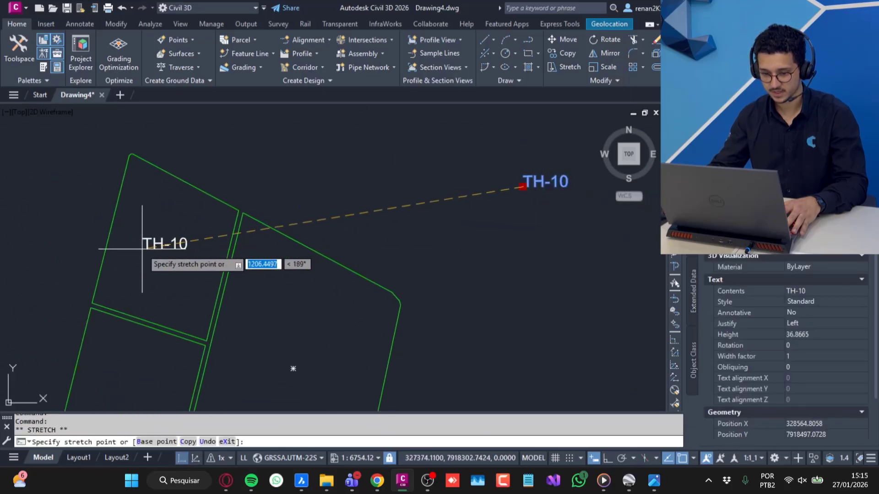
click(148, 265)
Copy the TH-10 label to the clipboard and paste it into the middle plot of the western strip
scroll(149, 265, down, 4)
middle_drag(148, 264, 321, 178)
scroll(331, 189, up, 2)
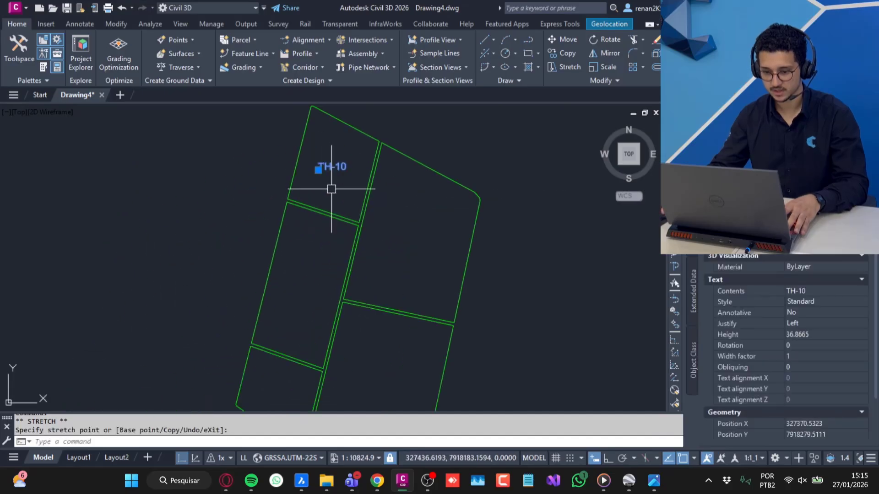
key(ctrl+c)
middle_drag(284, 284, 320, 227)
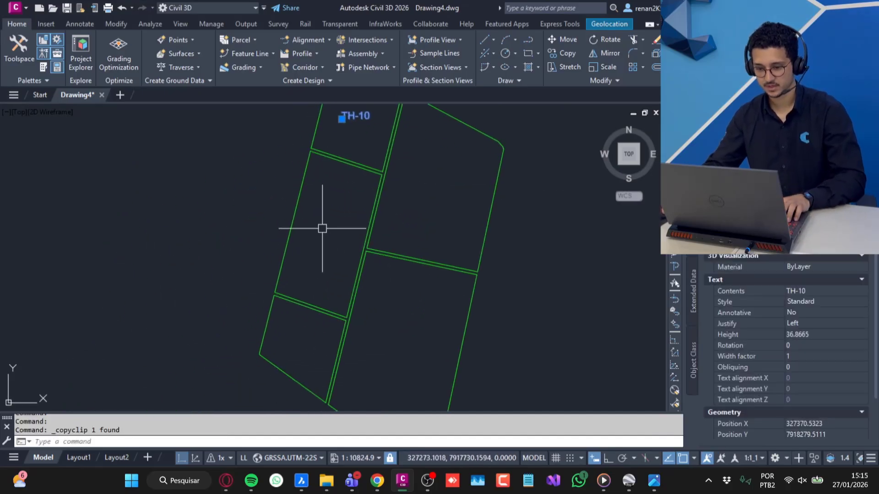
click(319, 231)
click(317, 231)
key(ctrl+v)
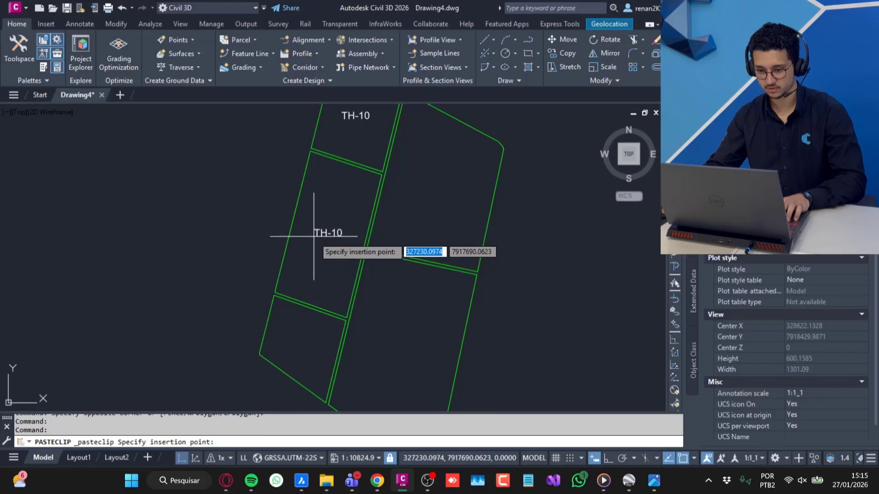
click(314, 237)
Paste further copies of the TH-10 label into the southwestern, northeastern and southeastern plots
scroll(333, 301, up, 2)
middle_drag(332, 301, 346, 204)
click(274, 275)
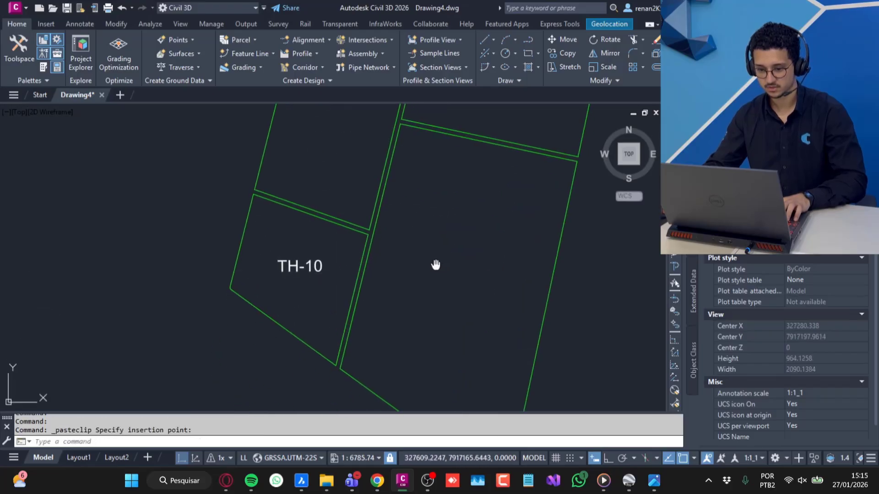
scroll(346, 275, down, 4)
key(ctrl+v)
click(353, 197)
key(ctrl+v)
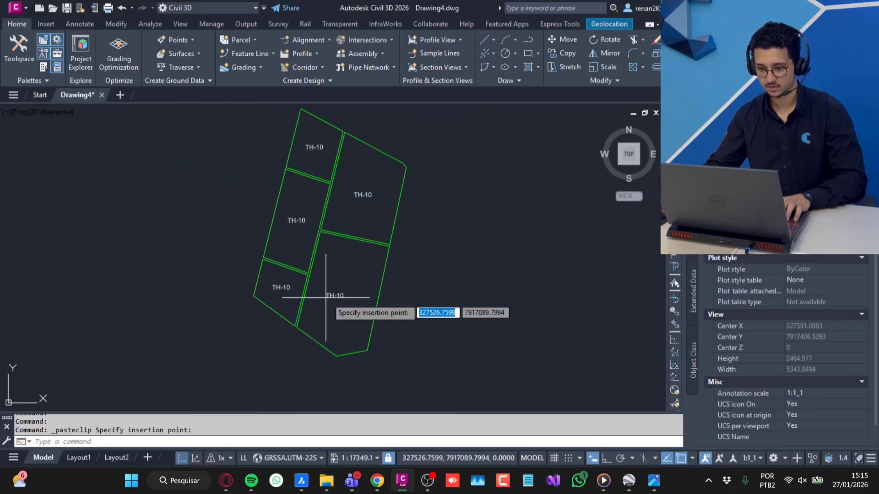
Place the copied TH-10 label in the lower-right plot and change the label of the middle plot on the left side to TH-20
click(331, 290)
scroll(337, 287, up, 6)
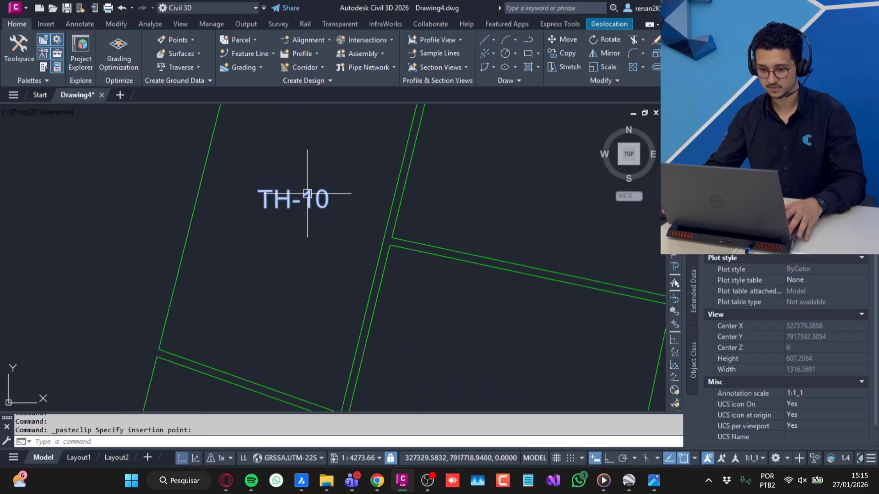
double_click(309, 201)
click(314, 201)
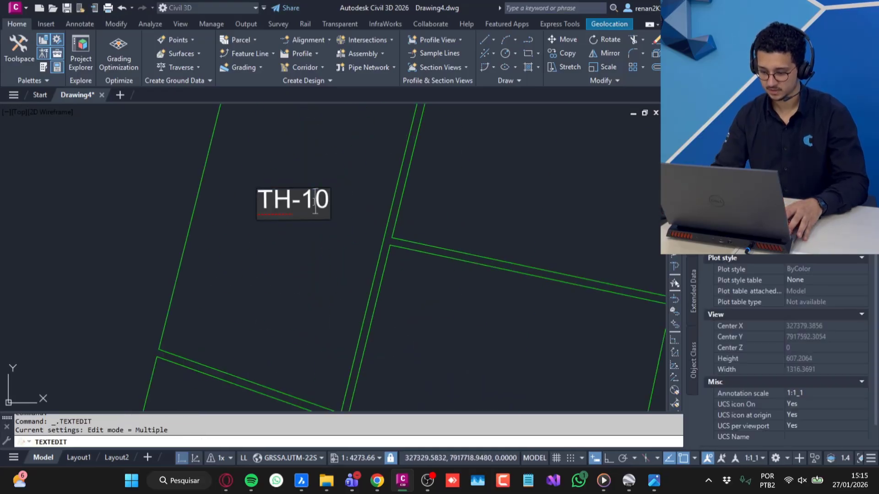
key(Return)
key(Escape)
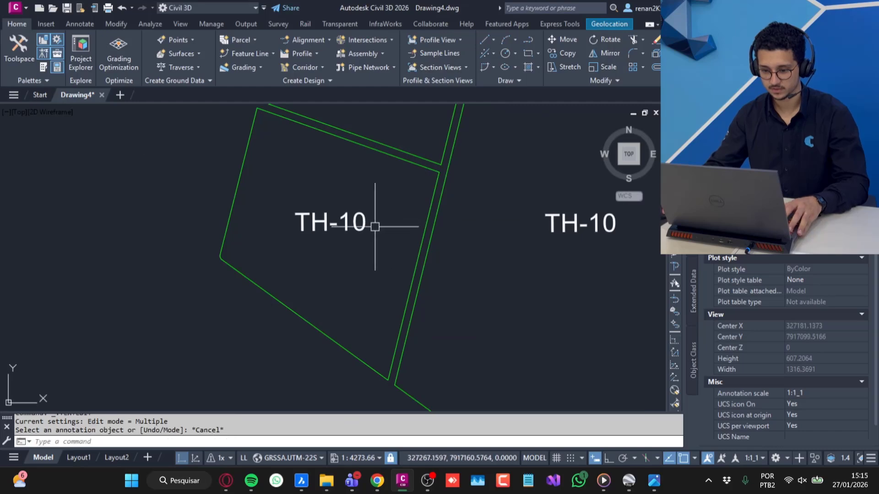
Change the label of the lower-left plot to TH-30 and end the text editing
double_click(346, 226)
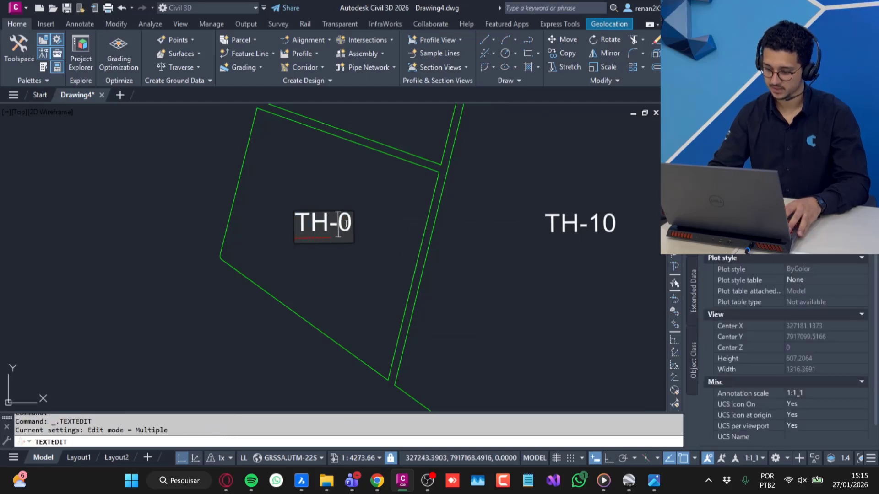
key(Return)
middle_drag(347, 223, 126, 404)
key(Escape)
Change the label of the upper-right plot to TH-40 and end the text editing
scroll(181, 245, up, 5)
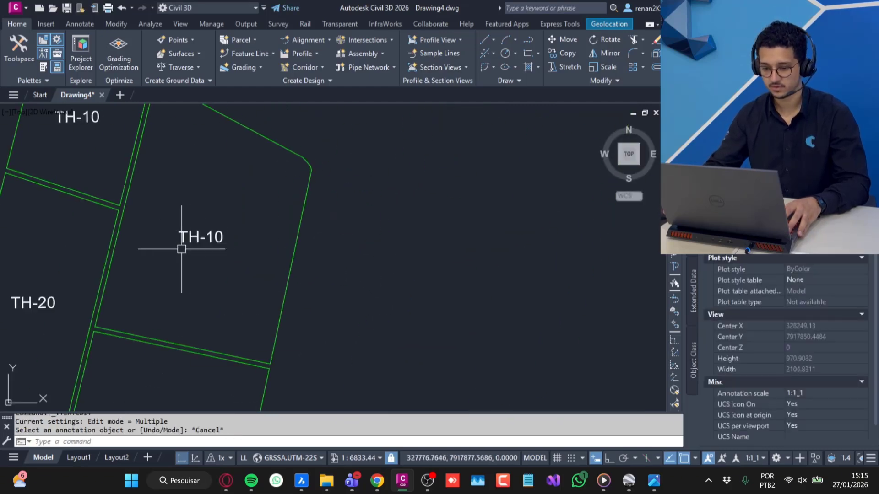
double_click(282, 218)
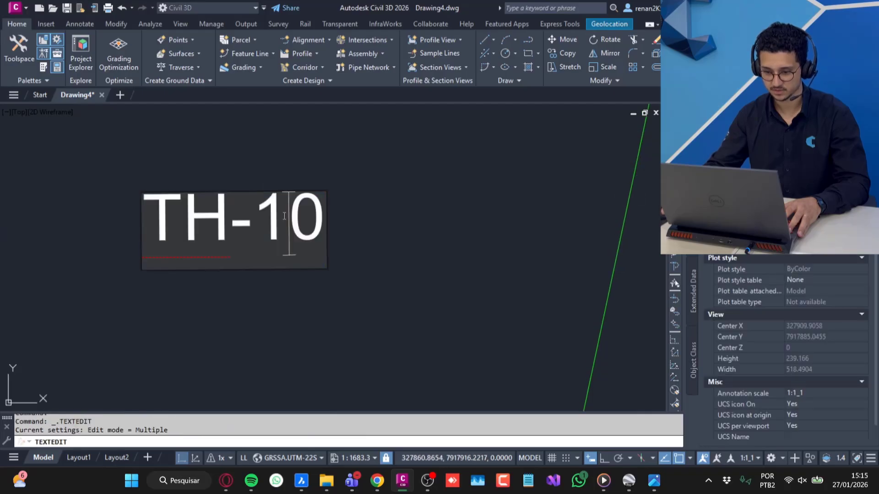
key(BackSpace)
text(4)
key(Return)
scroll(275, 243, down, 6)
key(Escape)
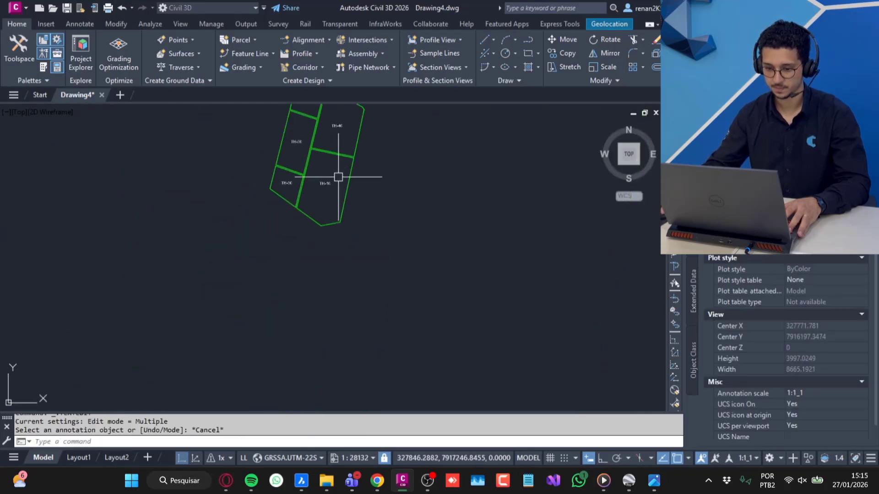
Change the label of the lower-right plot to TH-50 and end the text editing
scroll(299, 197, up, 8)
double_click(293, 192)
click(282, 192)
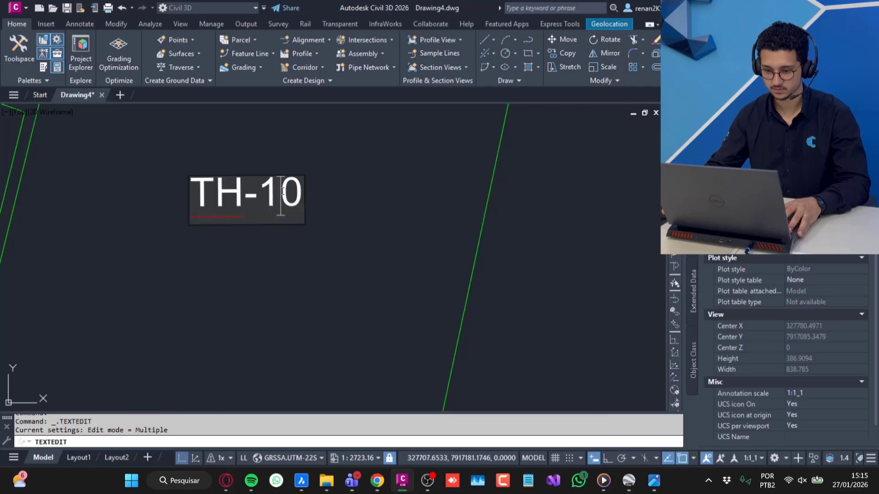
text(5)
key(Return)
scroll(255, 212, down, 6)
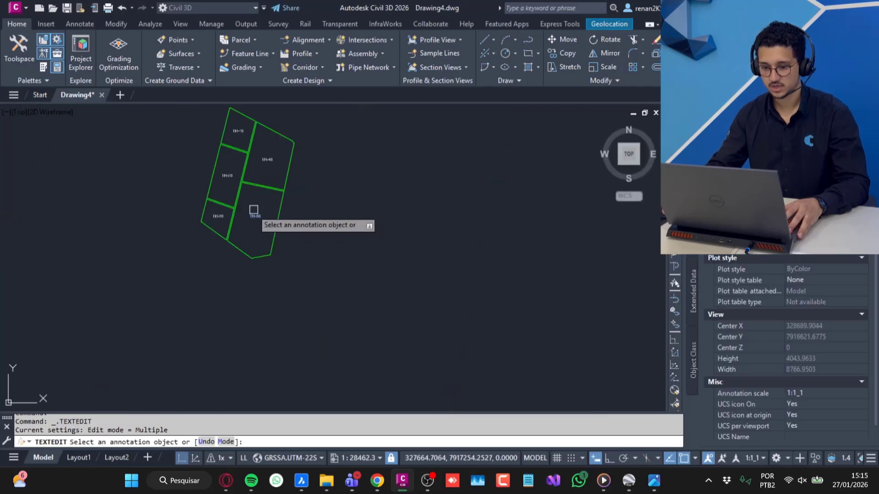
scroll(323, 219, up, 2)
scroll(341, 198, up, 4)
key(Escape)
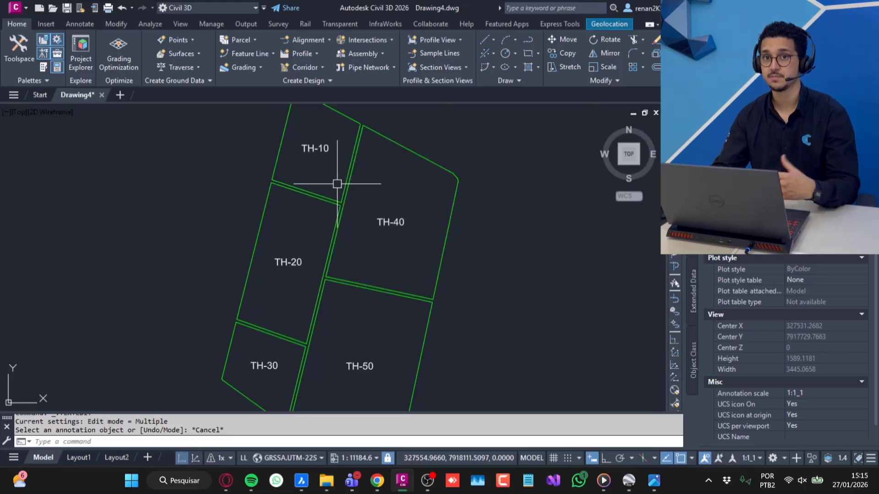
Select the boundary polyline of plot TH-10 and open its area value in QuickCalc
middle_drag(295, 178, 291, 226)
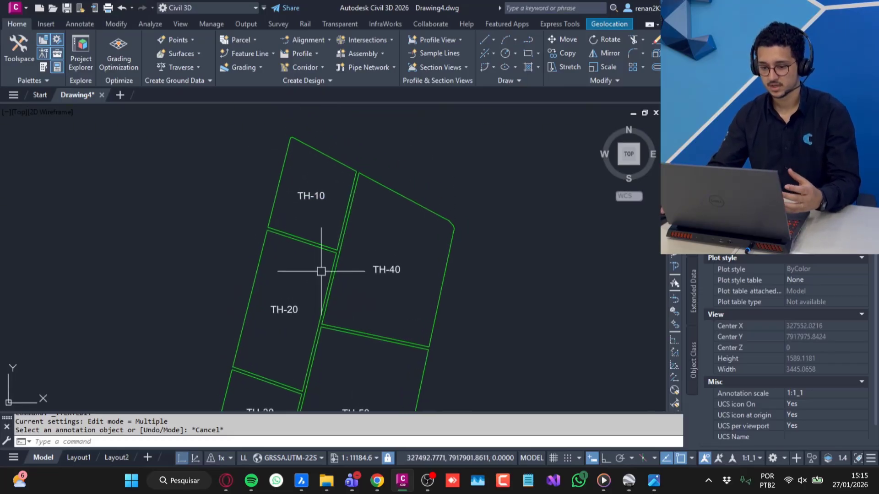
middle_drag(321, 271, 328, 208)
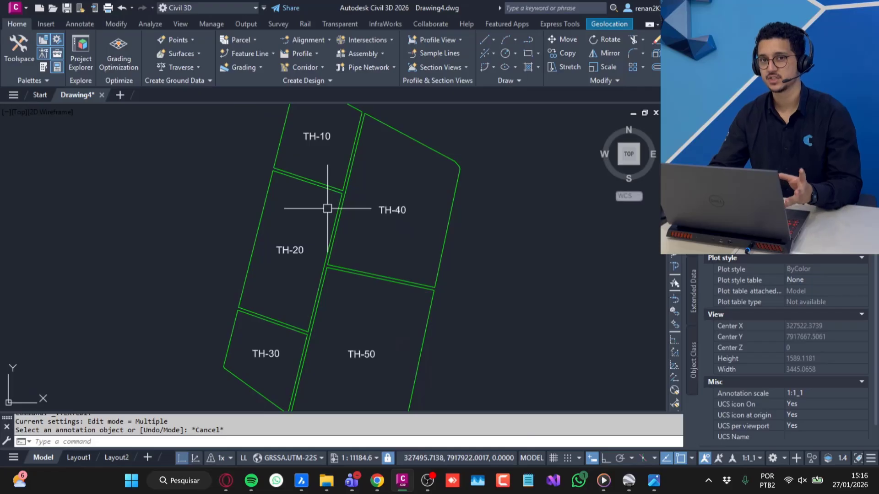
middle_drag(331, 120, 338, 196)
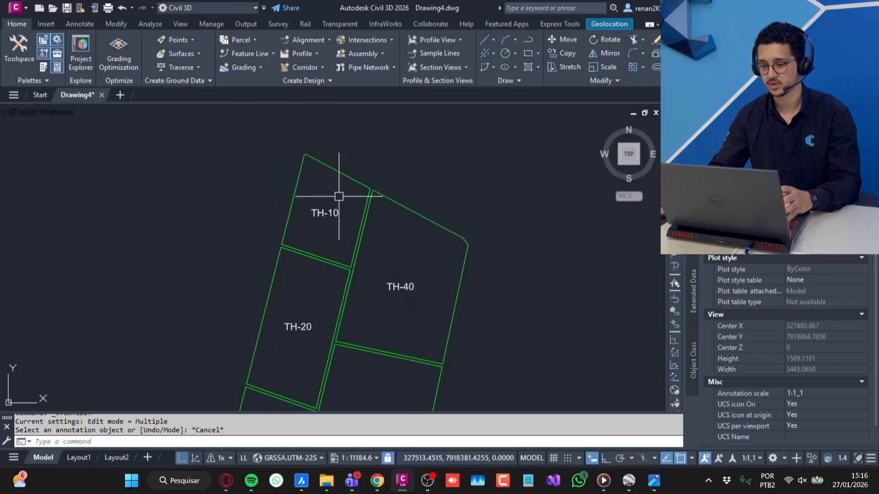
click(350, 171)
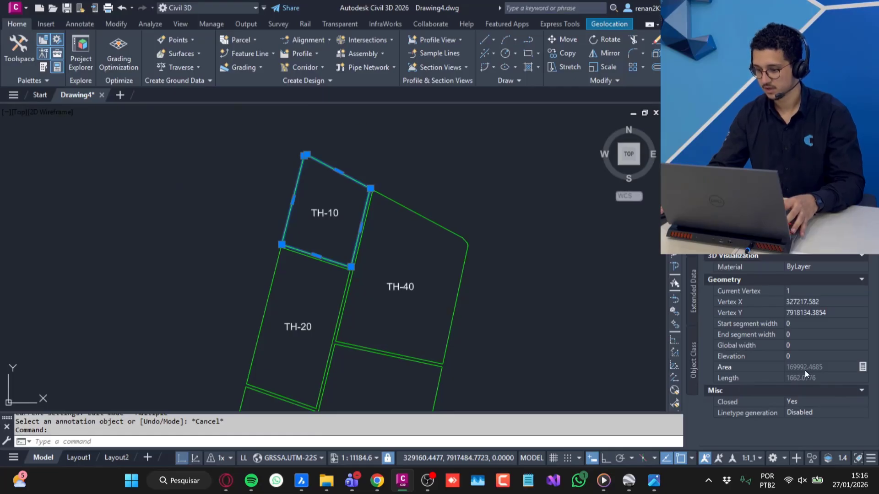
click(863, 368)
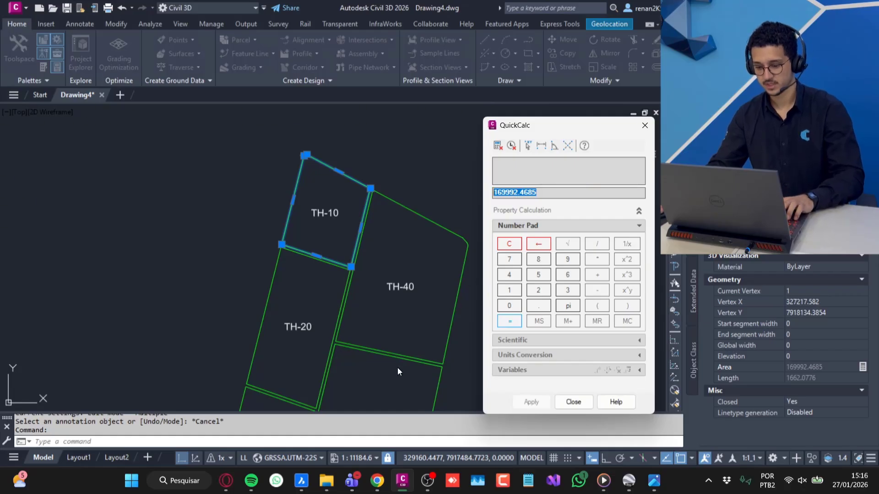
Switch to Chrome and convert 169992.4685 square metres to hectares on the Metric Conversions page, selecting the result
click(378, 482)
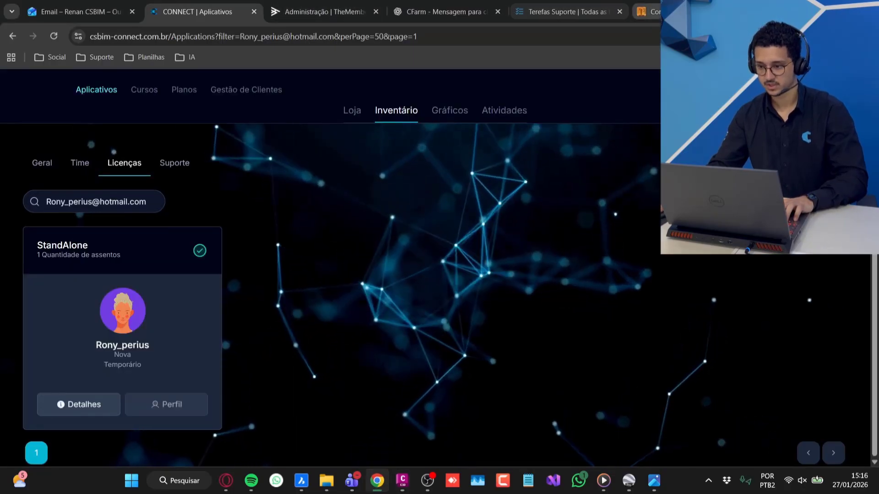
click(654, 12)
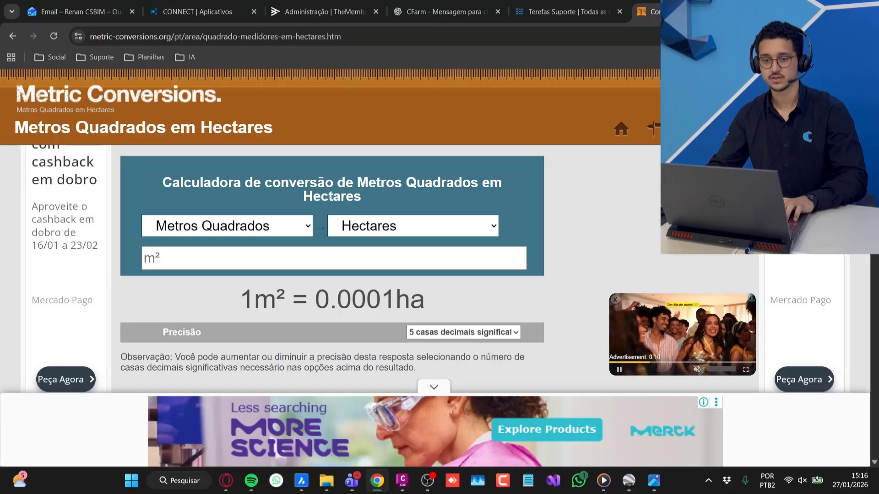
click(309, 228)
click(486, 226)
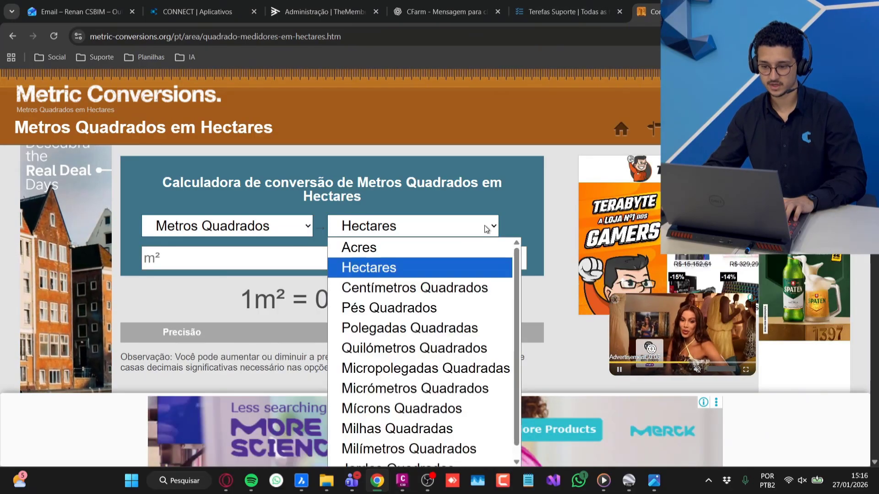
click(416, 269)
click(172, 265)
text(169992.4685)
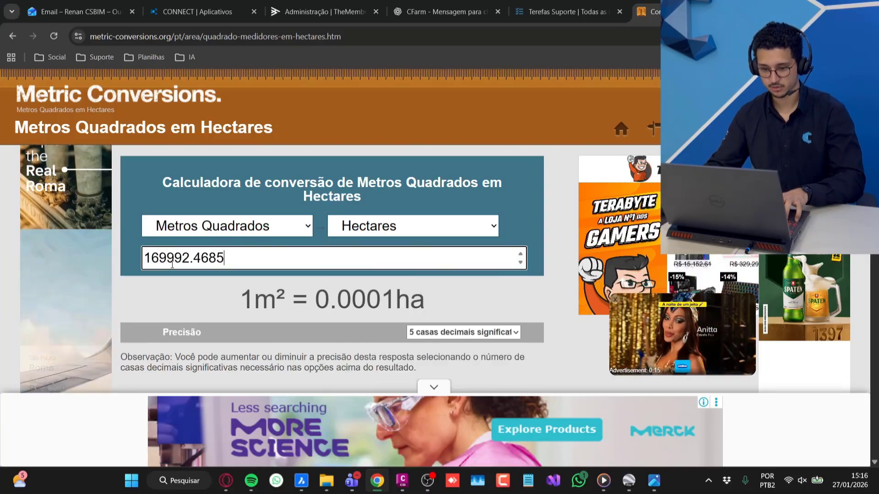
drag(385, 298, 443, 304)
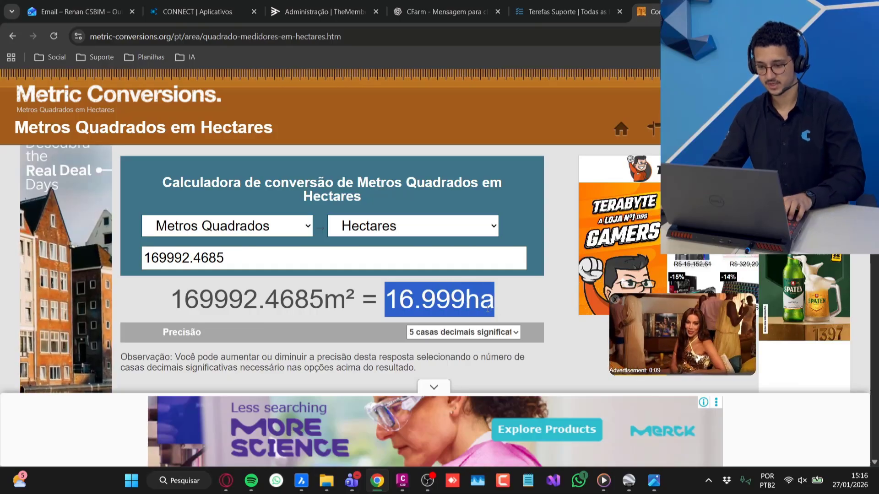
Return to Civil 3D, close QuickCalc and place a copy of the TH-10 label directly below the original
click(396, 484)
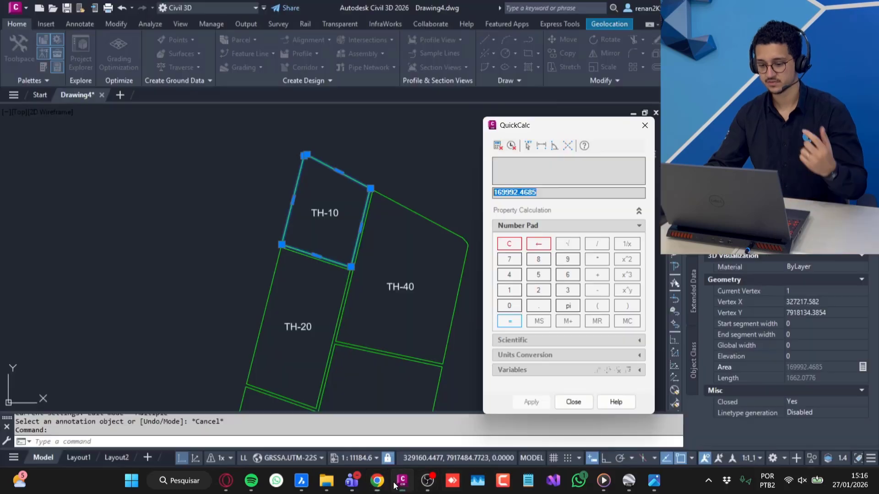
click(645, 126)
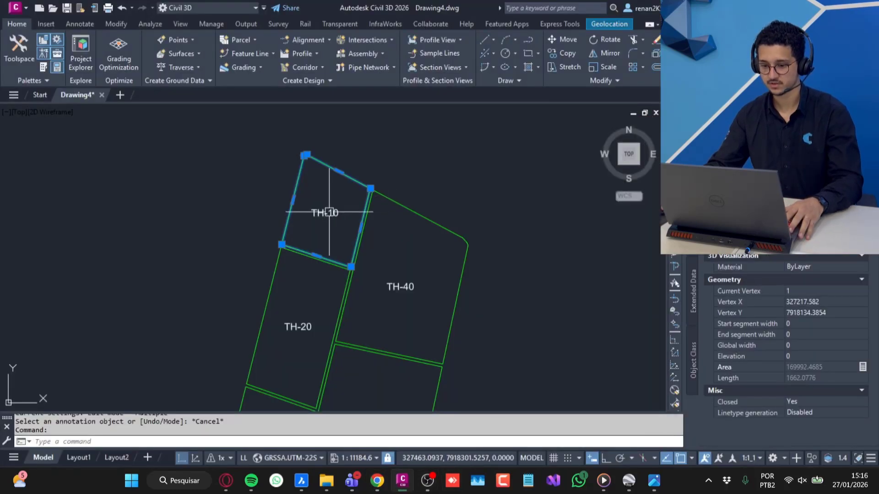
key(Escape)
scroll(315, 211, up, 8)
click(315, 212)
scroll(311, 220, down, 4)
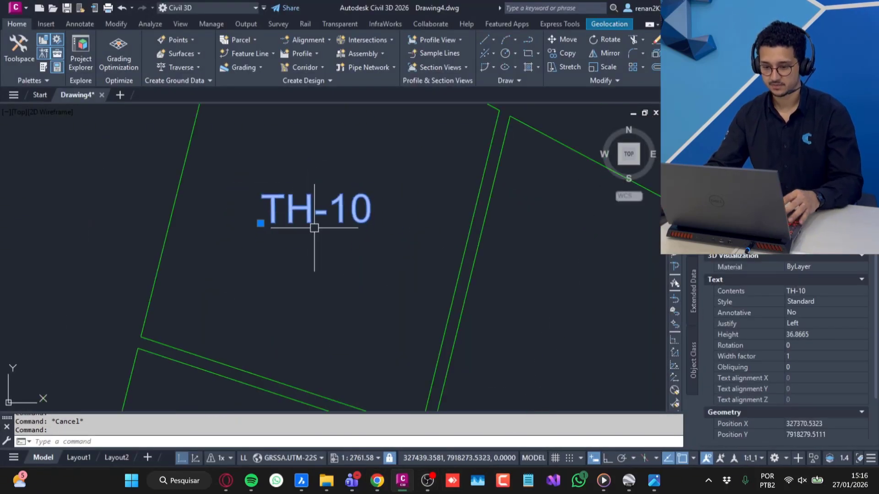
key(Escape)
key(ctrl+c)
key(ctrl+v)
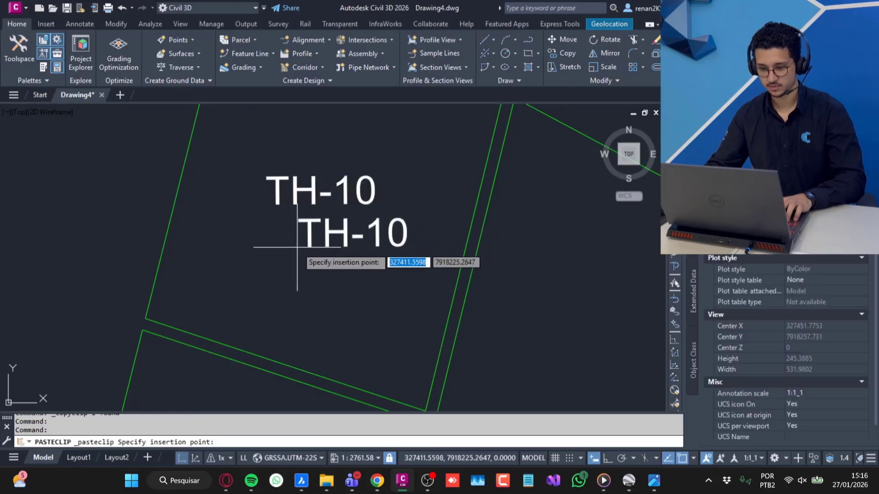
click(266, 250)
Replace the text of the lower TH-10 label with the 16.999ha result copied from the Chrome converter
double_click(301, 237)
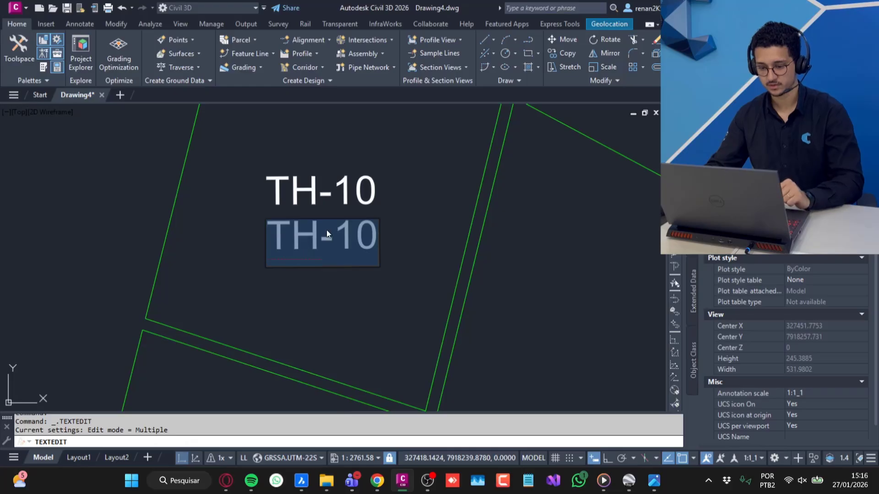
key(BackSpace)
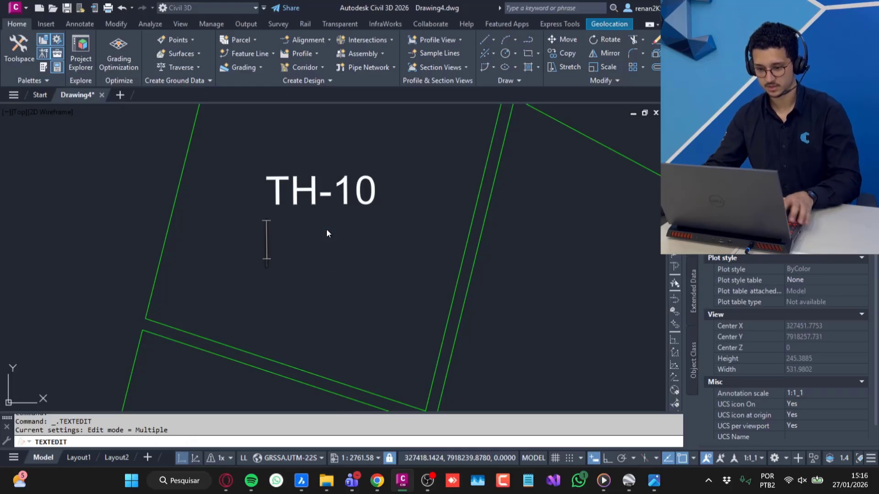
key(alt+Tab)
right_click(428, 301)
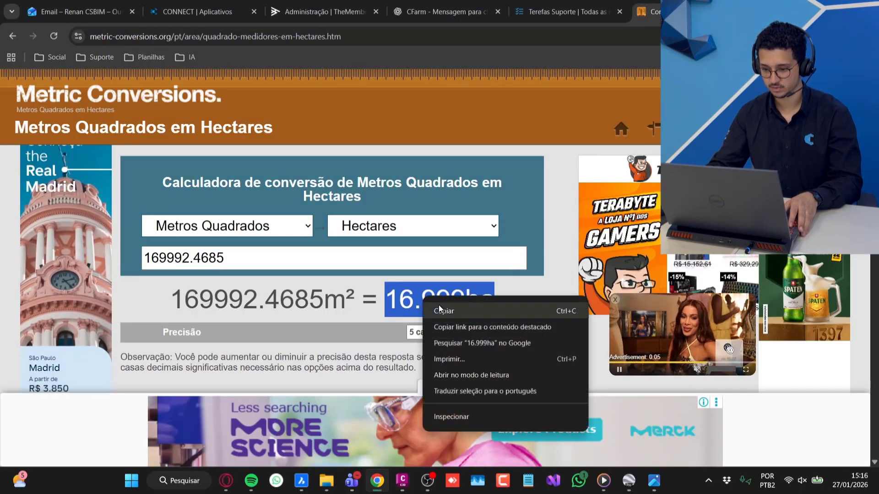
click(443, 311)
key(alt+Tab)
key(ctrl+v)
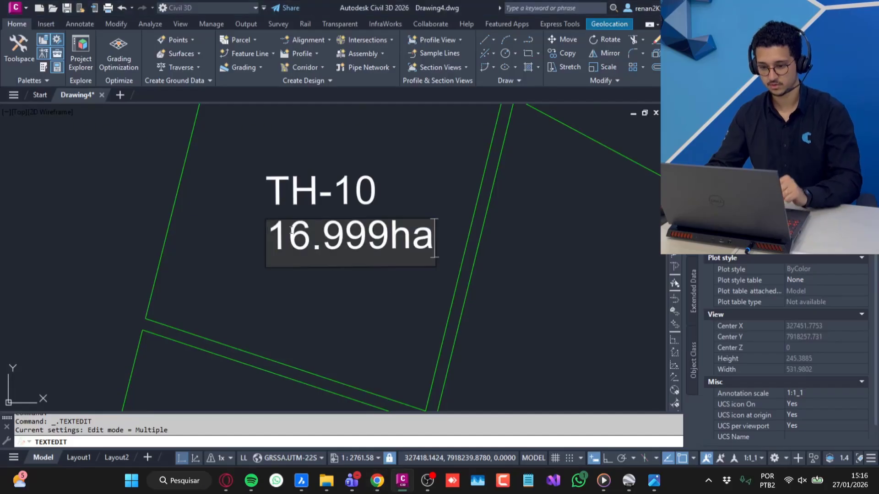
click(323, 286)
key(Escape)
Shift the 16.999ha label about 31 units to the left so it sits centred beneath TH-10
click(350, 249)
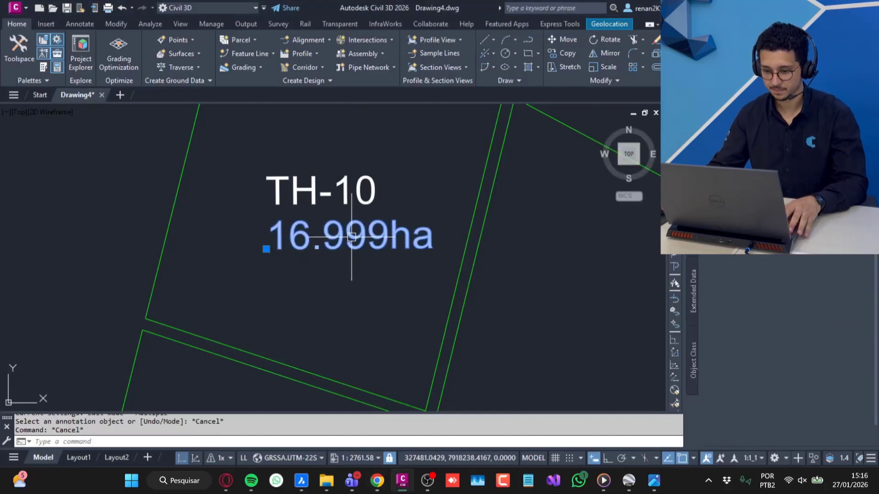
click(269, 249)
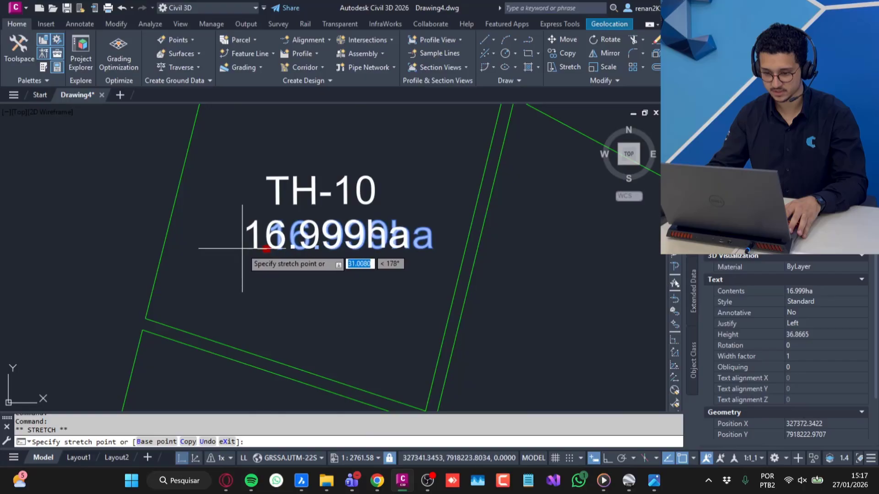
key(Escape)
scroll(215, 278, down, 5)
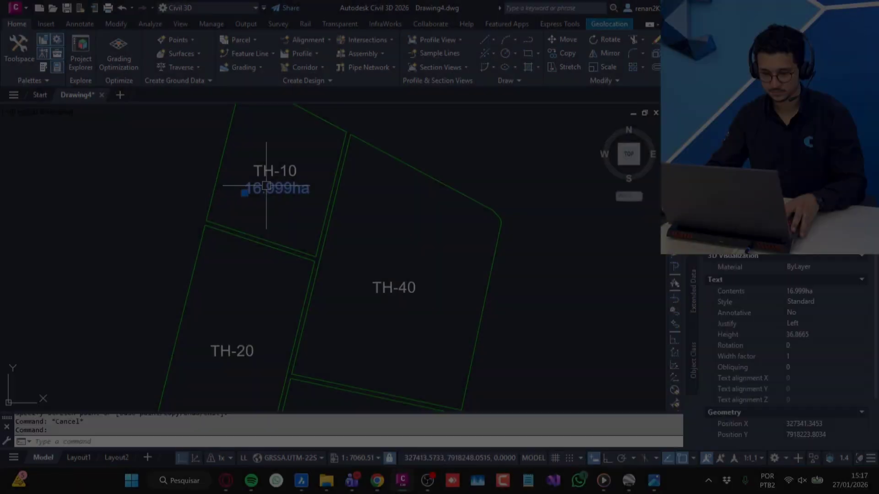
Paste copies of the 16.999ha label beneath the TH-20, TH-30 and TH-40 labels
key(ctrl+v)
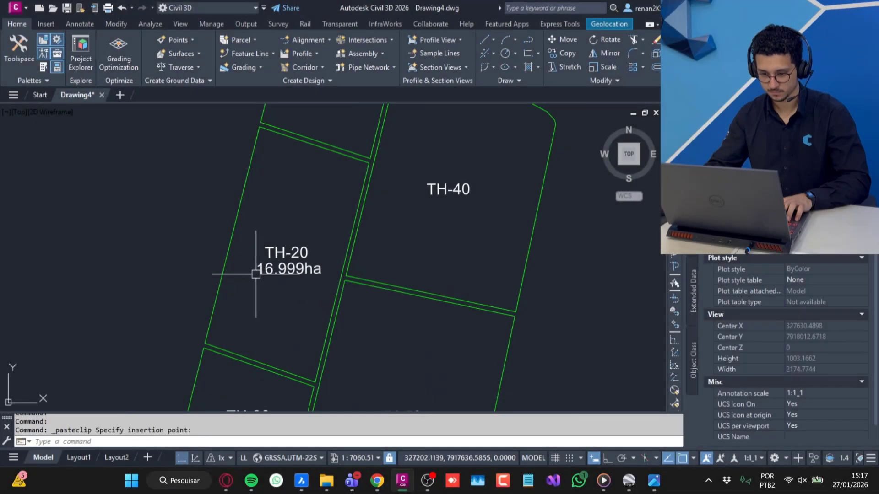
middle_drag(239, 269, 397, 241)
key(ctrl+v)
click(361, 271)
middle_drag(397, 137, 321, 327)
key(ctrl+v)
click(311, 253)
Convert the TH-20 boundary's area of 278103.9598 m² to hectares in Chrome, copy the result and close QuickCalc in Civil 3D
click(369, 232)
click(862, 367)
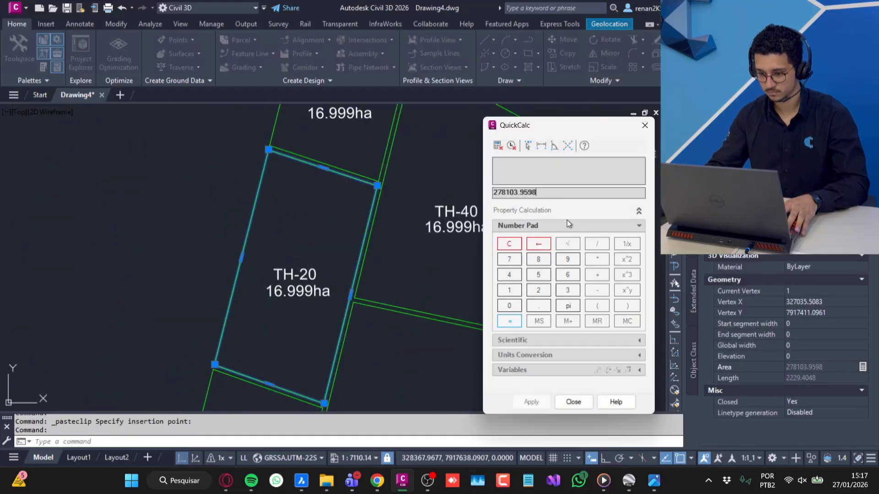
key(alt+Tab)
key(ctrl+v)
drag(385, 299, 420, 300)
key(alt+Tab)
click(573, 400)
Replace the 16.999ha text beneath TH-20 with the copied hectare value and end the text editing
double_click(293, 288)
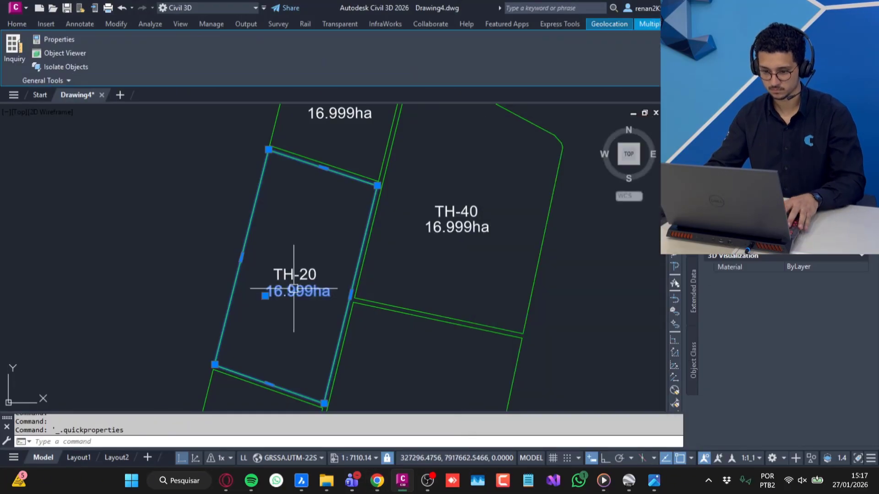
key(Escape)
scroll(286, 300, up, 6)
click(327, 250)
double_click(327, 250)
key(ctrl+v)
scroll(377, 315, down, 4)
key(Escape)
Convert the TH-30 boundary's area of 139377.5326 m² to hectares in Chrome, copy the result and close QuickCalc in Civil 3D
click(355, 216)
click(863, 366)
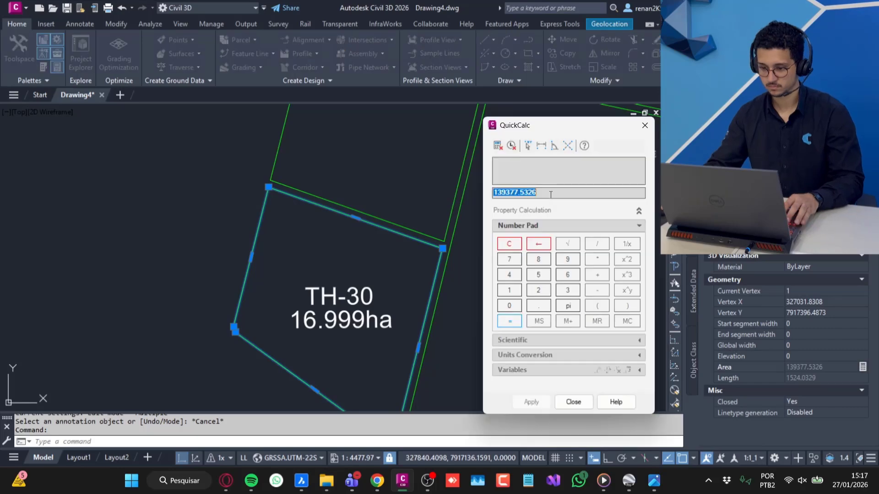
key(alt+Tab)
key(ctrl+v)
key(Return)
drag(385, 242, 494, 241)
key(alt+Tab)
click(572, 400)
Replace the area text beneath TH-30 with 13.938ha and end the text editing
scroll(338, 326, up, 5)
double_click(337, 321)
key(ctrl+v)
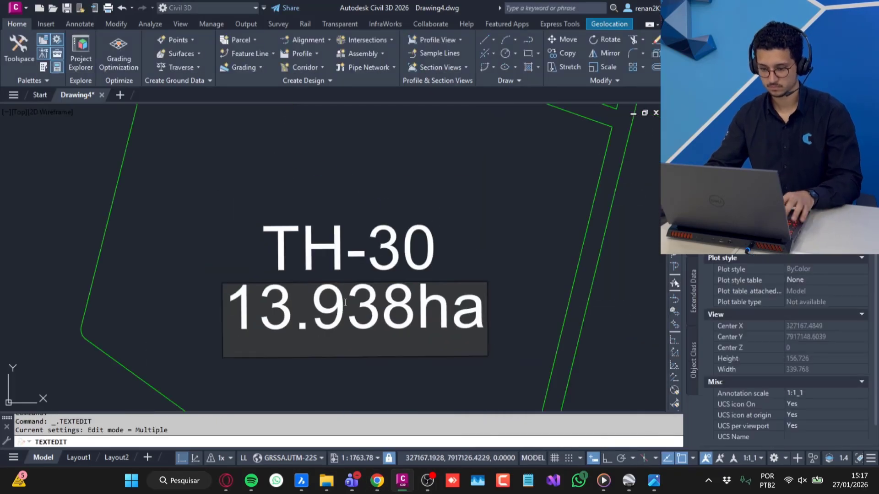
key(Escape)
Convert the TH-40 boundary's area of 405532.4635 m² to hectares in Chrome, copy the result and return to Civil 3D
click(183, 248)
click(863, 367)
double_click(584, 190)
key(ctrl+c)
key(alt+Tab)
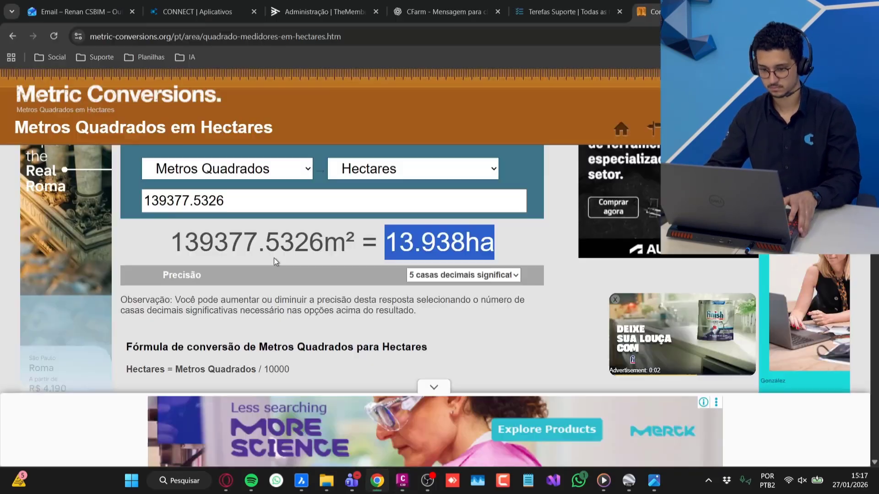
double_click(251, 203)
key(ctrl+v)
drag(385, 242, 493, 242)
key(alt+Tab)
Replace the area text beneath TH-40 with 40.553ha and end the text editing
double_click(431, 251)
key(ctrl+v)
key(Return)
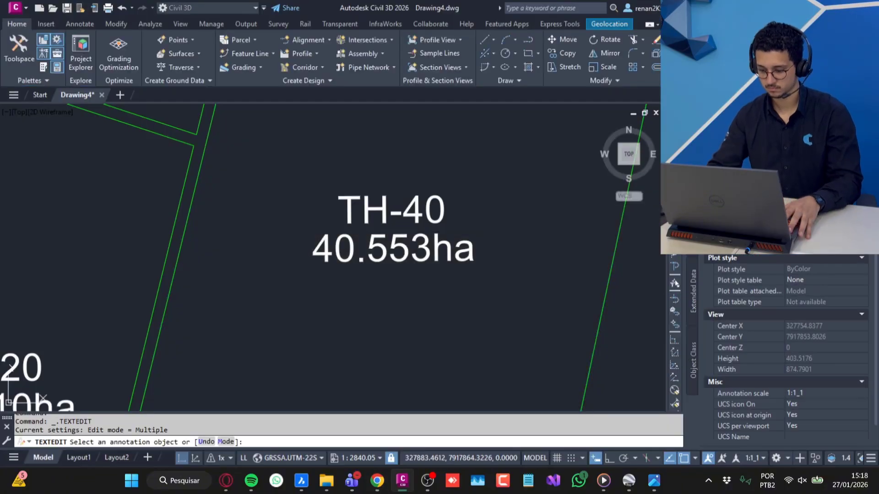
key(Escape)
Convert the TH-50 boundary's area of 514959.7499 m² to hectares in Chrome, select the result and return to Civil 3D
scroll(432, 192, down, 6)
middle_drag(406, 403, 447, 313)
scroll(446, 313, up, 3)
scroll(447, 298, down, 1)
click(495, 229)
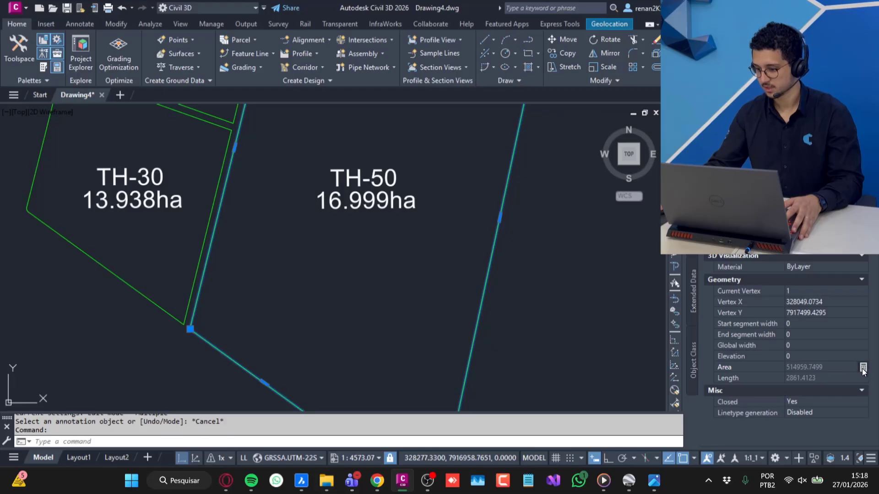
click(863, 367)
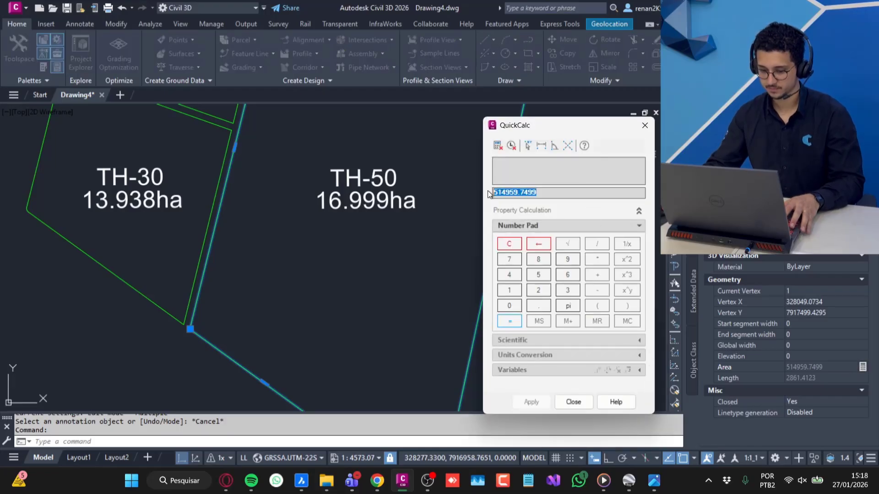
click(640, 127)
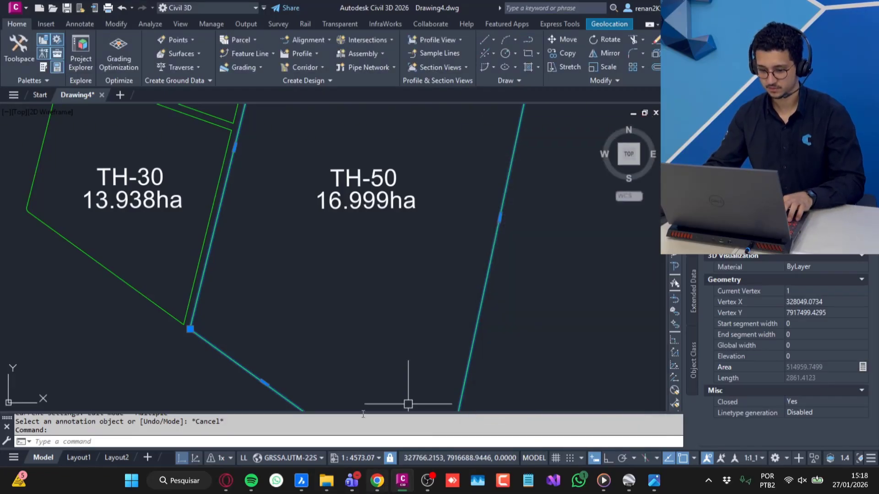
click(375, 483)
double_click(257, 196)
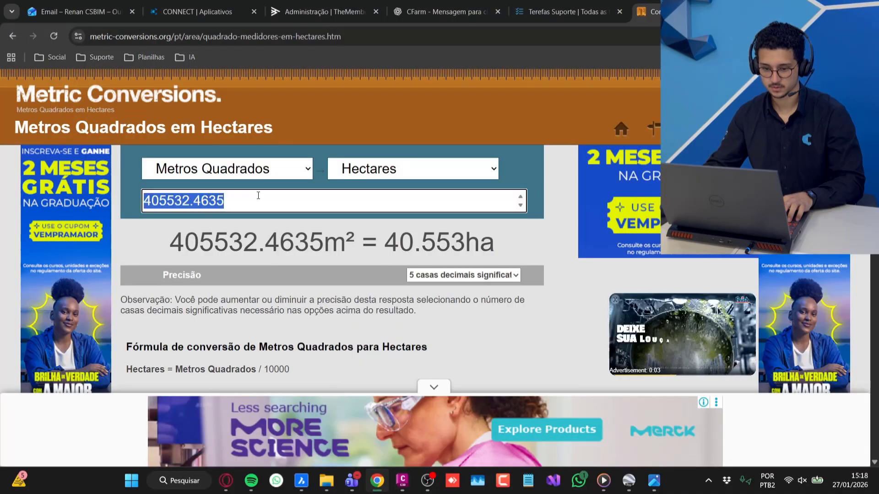
key(ctrl+v)
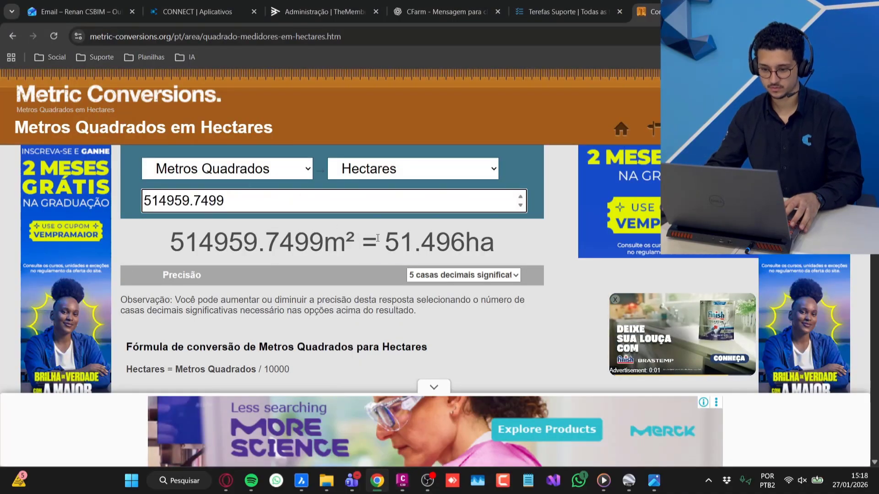
drag(378, 238, 510, 249)
key(alt+Tab)
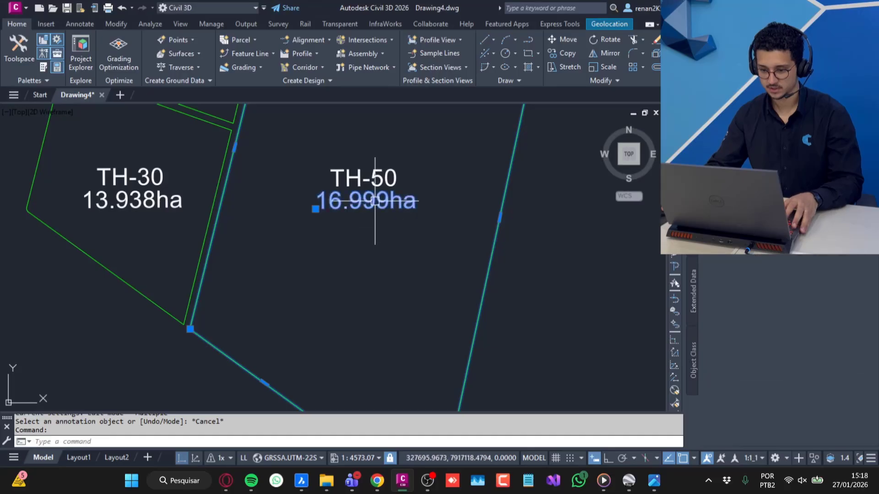
Open the 16.999ha text beneath TH-50 for editing, try pasting the clipboard value and undo the paste
key(Escape)
scroll(374, 200, up, 5)
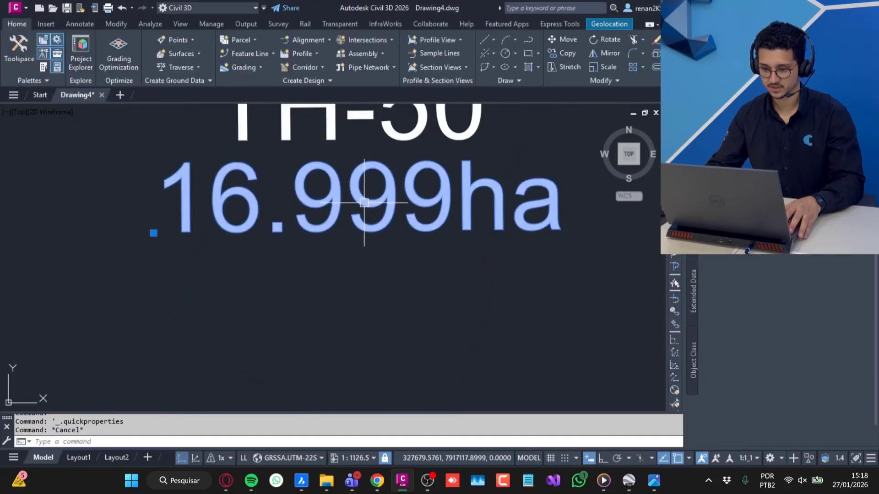
double_click(365, 202)
scroll(343, 228, down, 4)
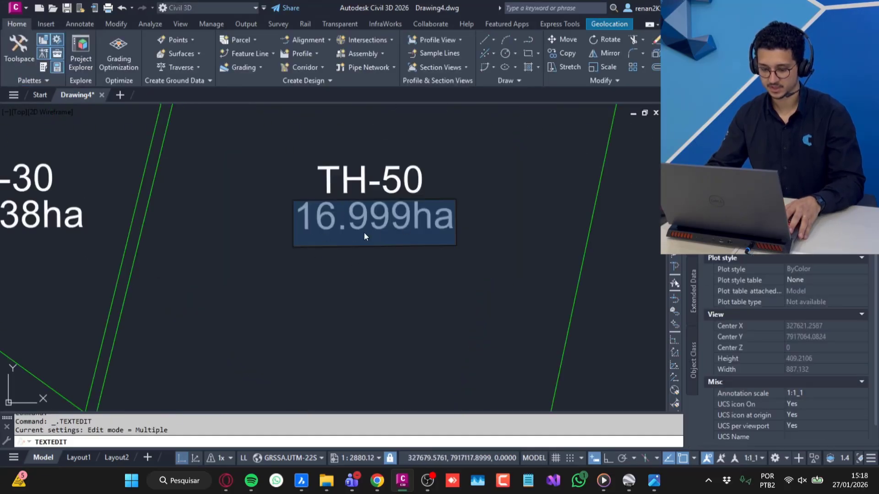
key(ctrl+v)
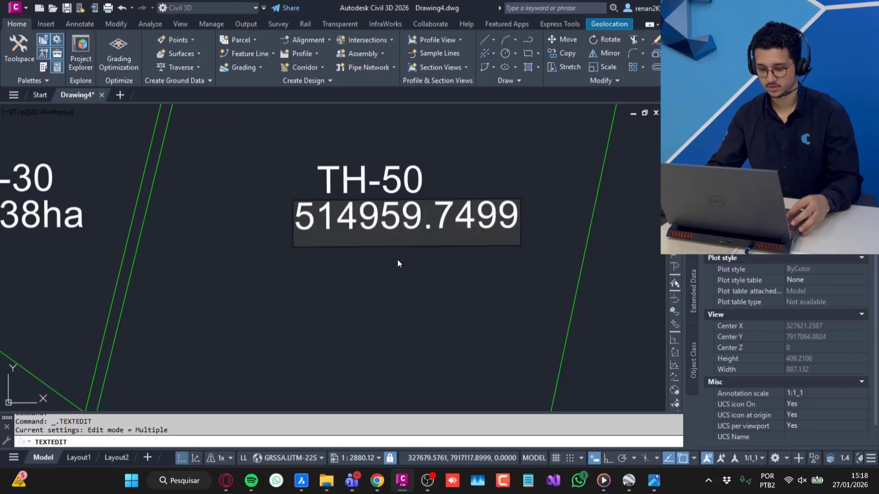
key(ctrl+z)
Copy the 51.496ha result in Chrome, replace the area text beneath TH-50 with it and end the text editing
key(alt+Tab)
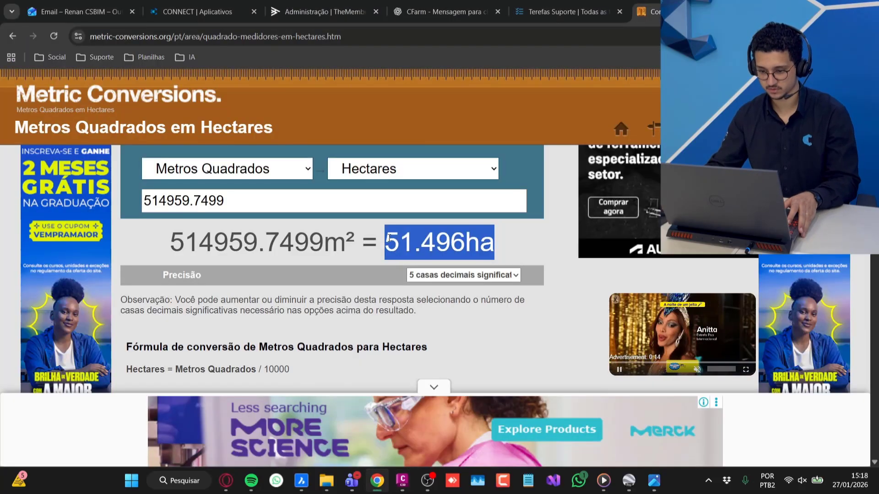
right_click(388, 238)
click(402, 244)
key(alt+Tab)
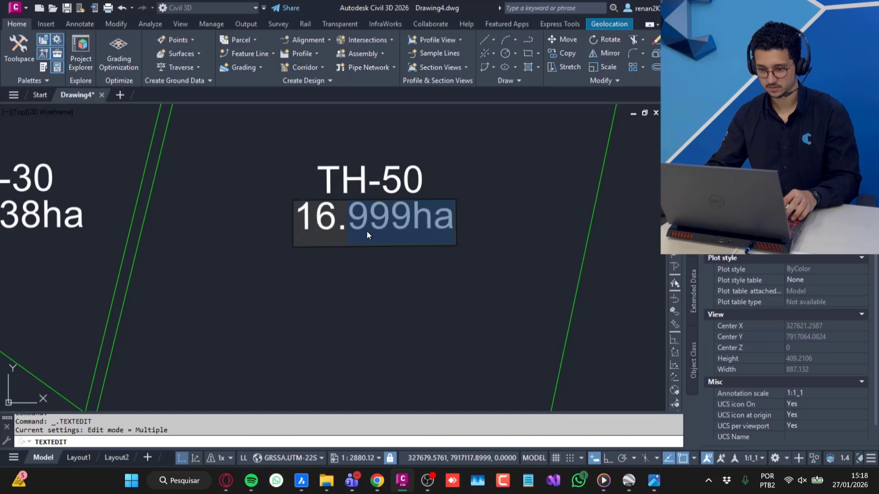
key(BackSpace)
key(ctrl+v)
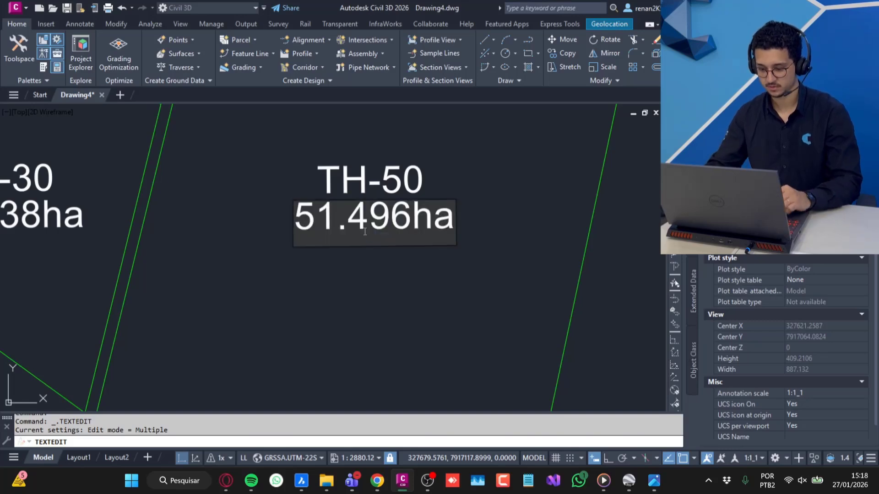
key(Return)
key(Escape)
Review the name and area labels of all the plots
scroll(398, 253, down, 2)
middle_drag(384, 221, 348, 309)
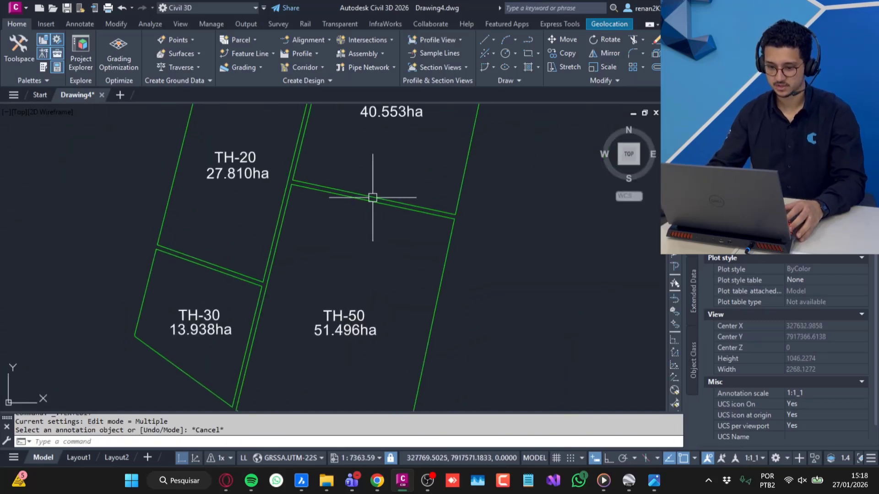
middle_drag(373, 198, 332, 297)
middle_drag(316, 148, 355, 238)
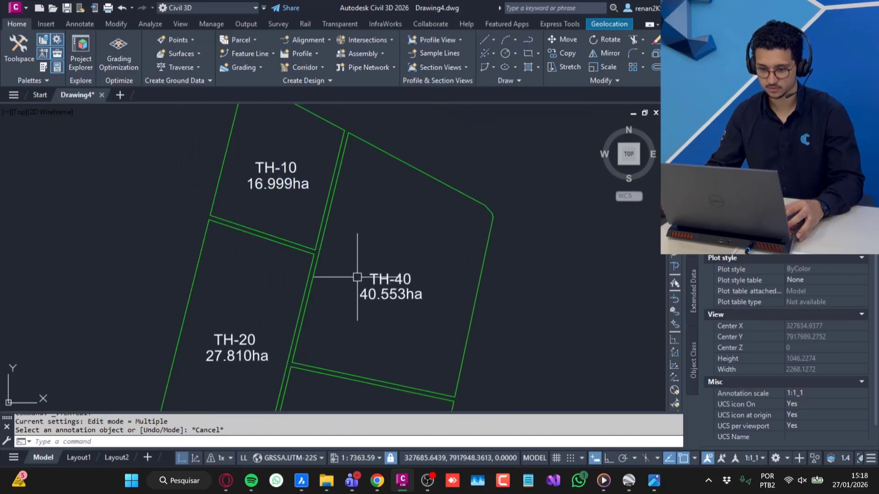
middle_drag(387, 271, 399, 173)
middle_drag(339, 251, 353, 172)
middle_drag(395, 250, 398, 183)
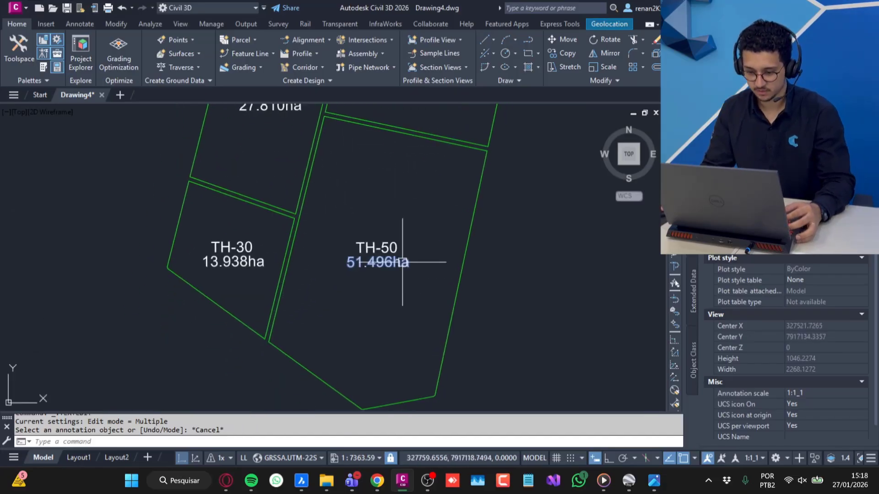
scroll(402, 262, up, 2)
click(362, 240)
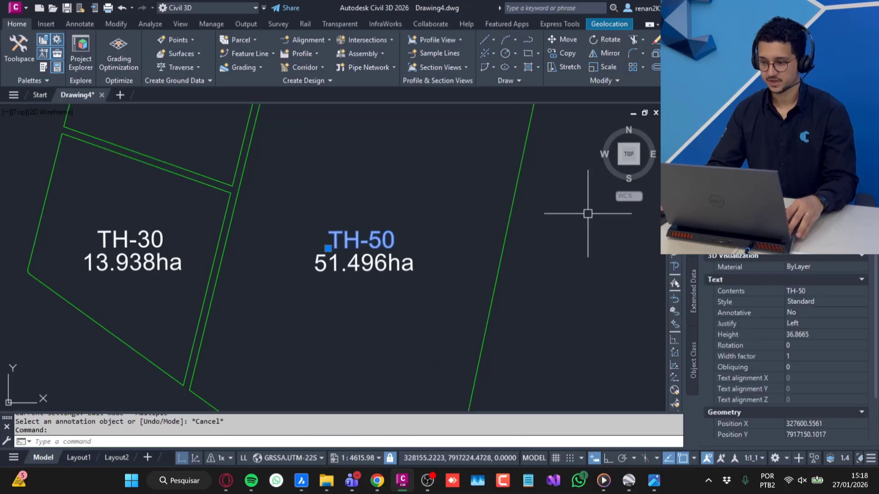
key(Escape)
click(544, 181)
click(490, 165)
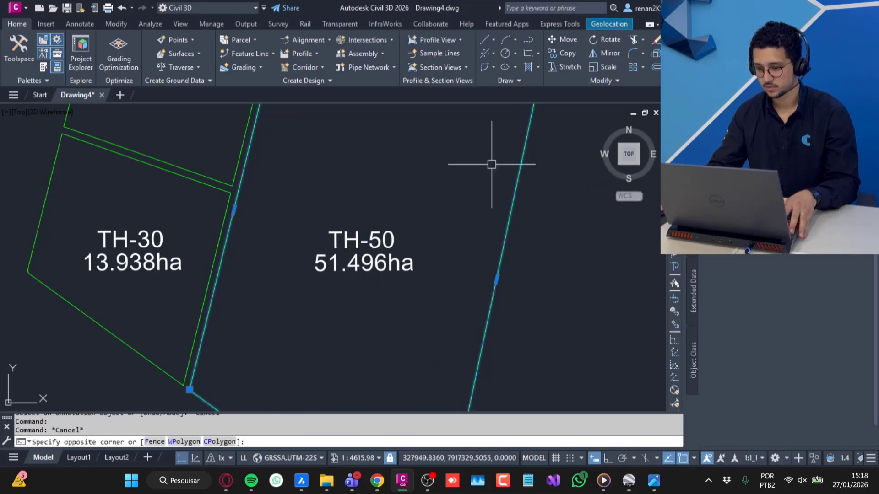
key(Escape)
click(416, 286)
click(338, 211)
middle_drag(168, 276, 334, 308)
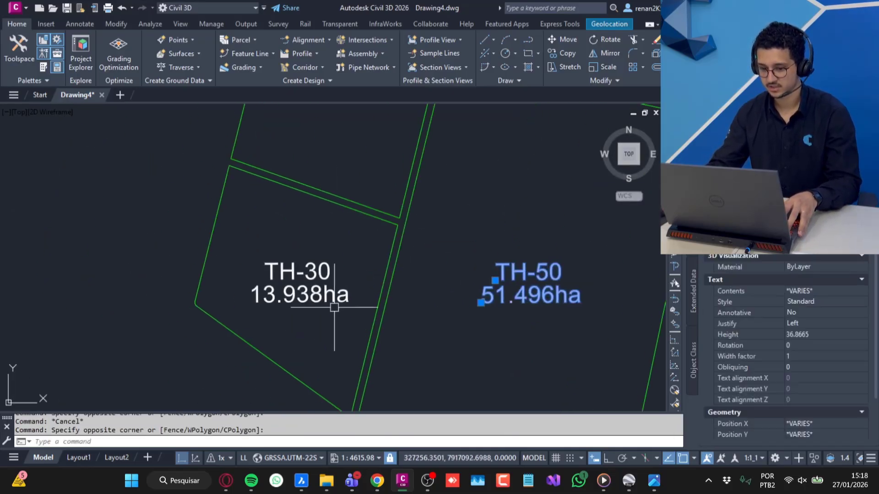
click(333, 316)
click(287, 250)
middle_drag(383, 169, 379, 234)
scroll(380, 234, down, 2)
middle_drag(376, 172, 357, 255)
click(355, 251)
click(337, 189)
middle_drag(337, 190, 333, 284)
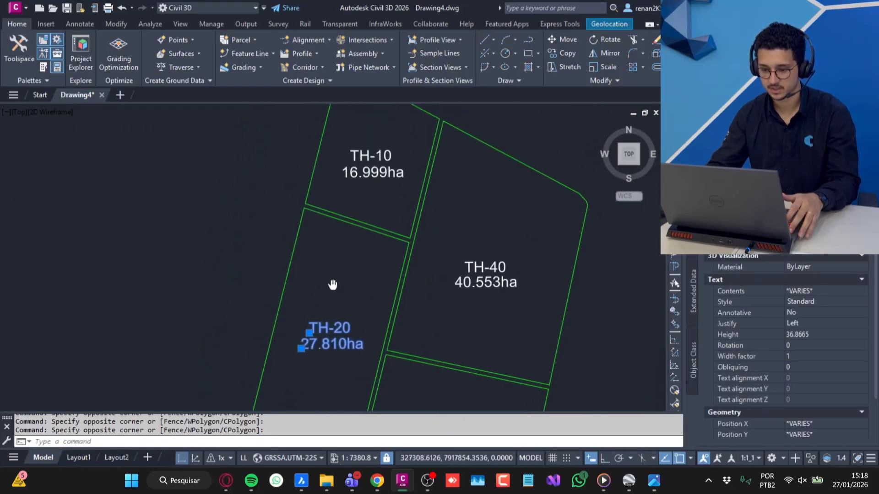
key(Escape)
key(Escape)
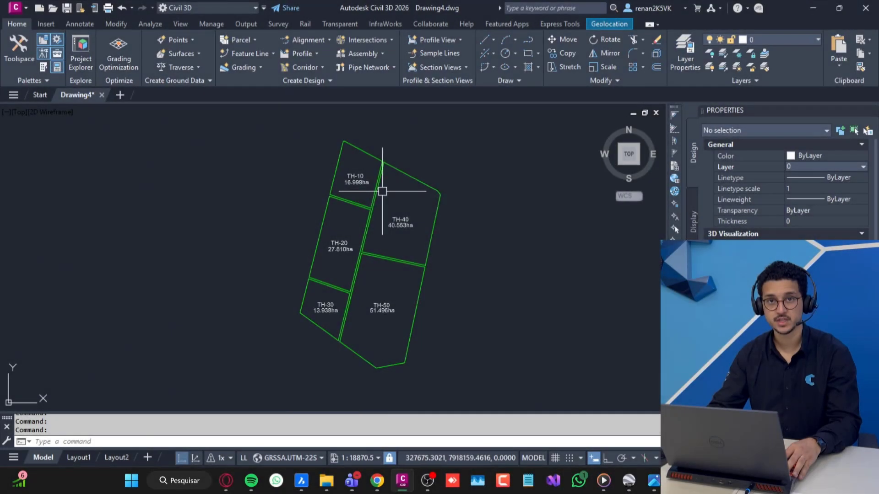
scroll(414, 198, up, 2)
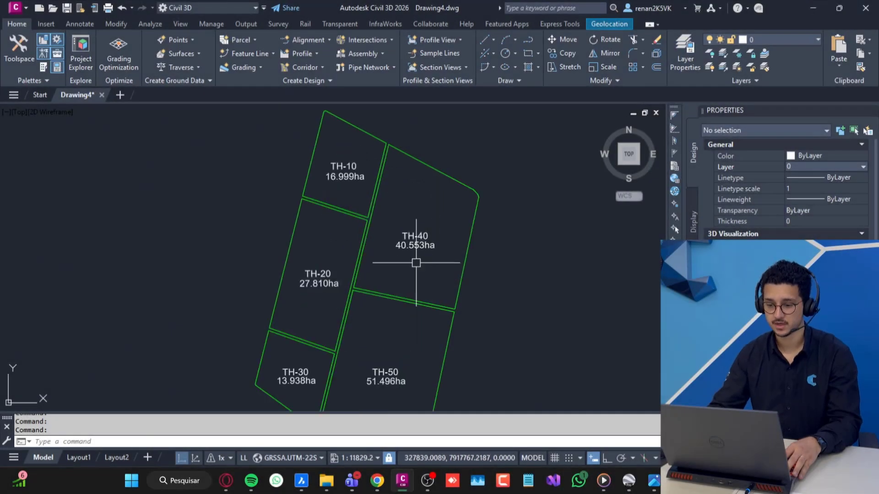
scroll(398, 230, up, 2)
scroll(386, 215, down, 4)
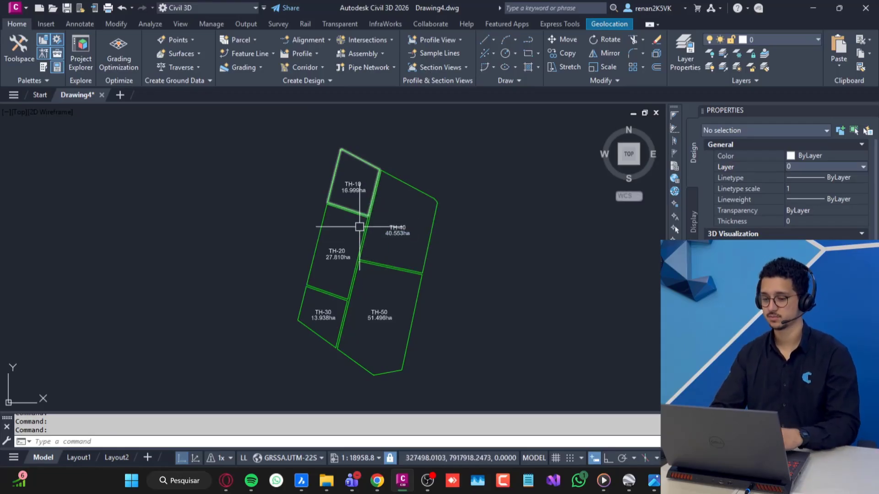
middle_drag(343, 226, 348, 213)
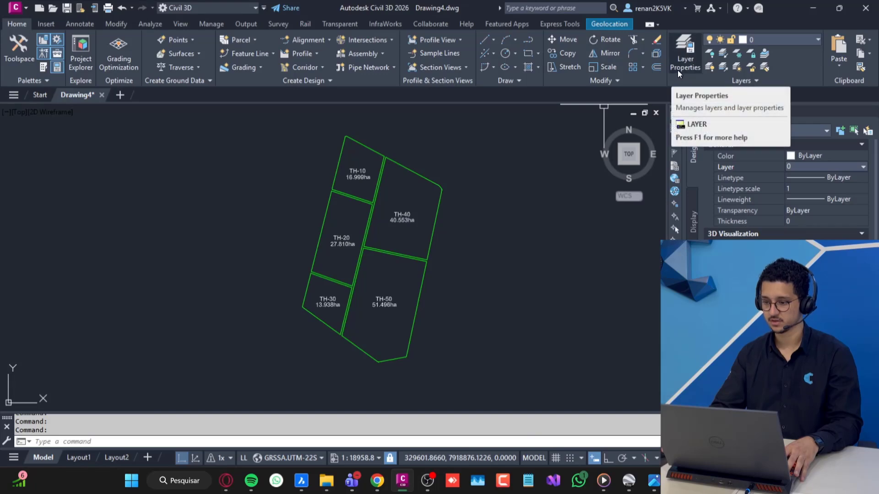
Create a new layer named Texto with the colour white and close the layer manager
click(686, 60)
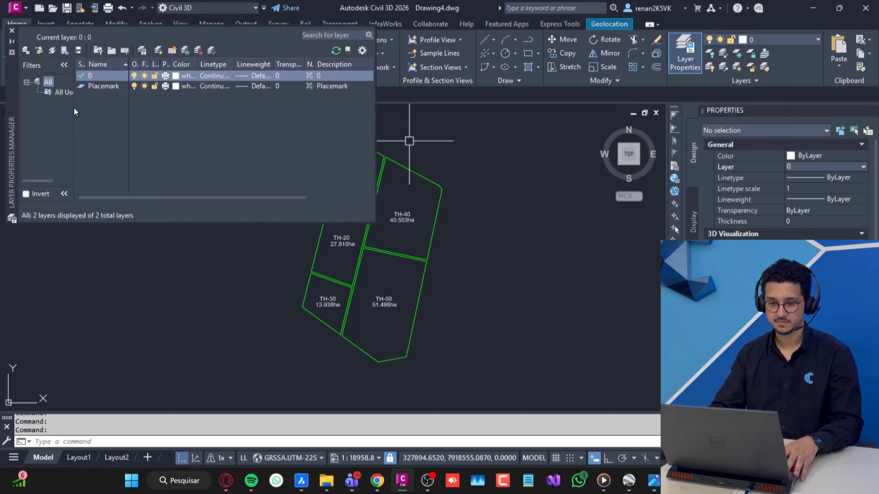
right_click(93, 112)
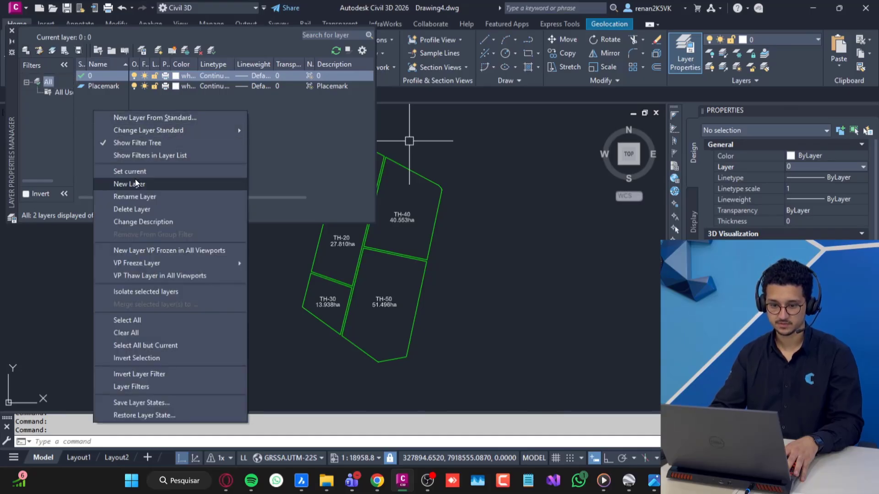
click(153, 185)
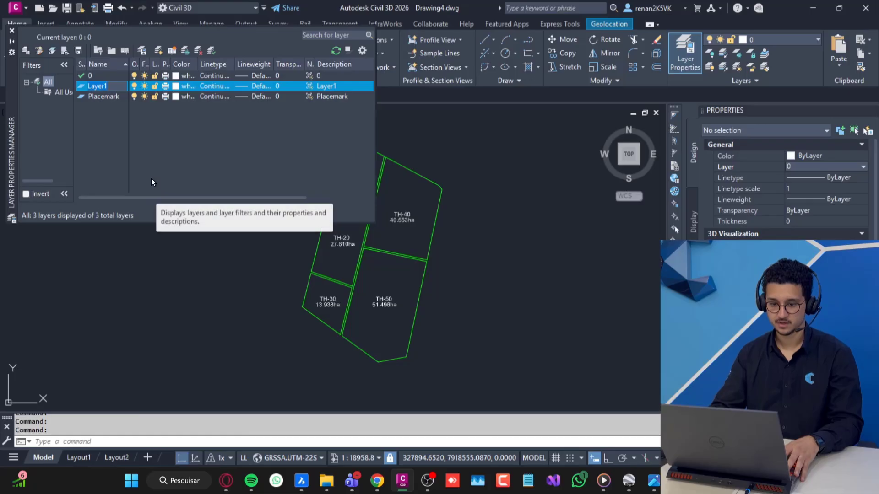
text(Texto)
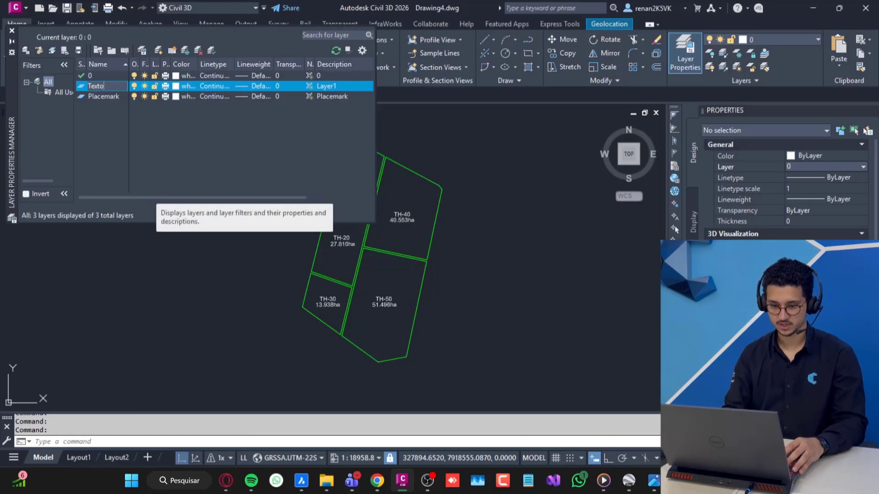
click(175, 86)
click(458, 351)
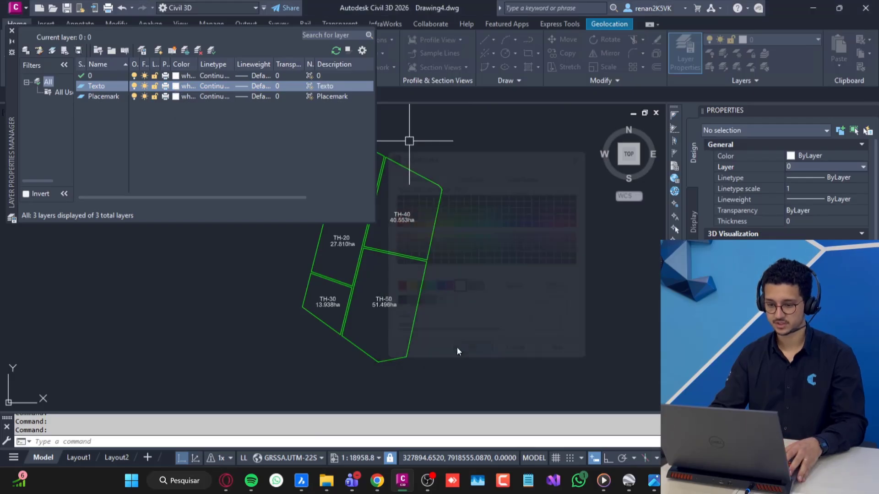
click(12, 31)
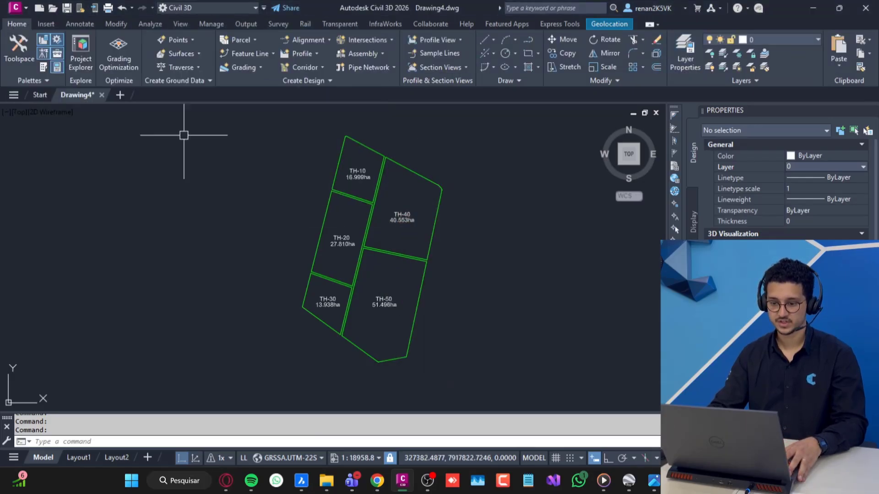
Assign the name and area labels of all five plots, TH-10 to TH-50, to the Texto layer and clear the selection
scroll(358, 176, up, 4)
click(361, 192)
click(344, 144)
middle_drag(360, 252, 390, 138)
click(361, 255)
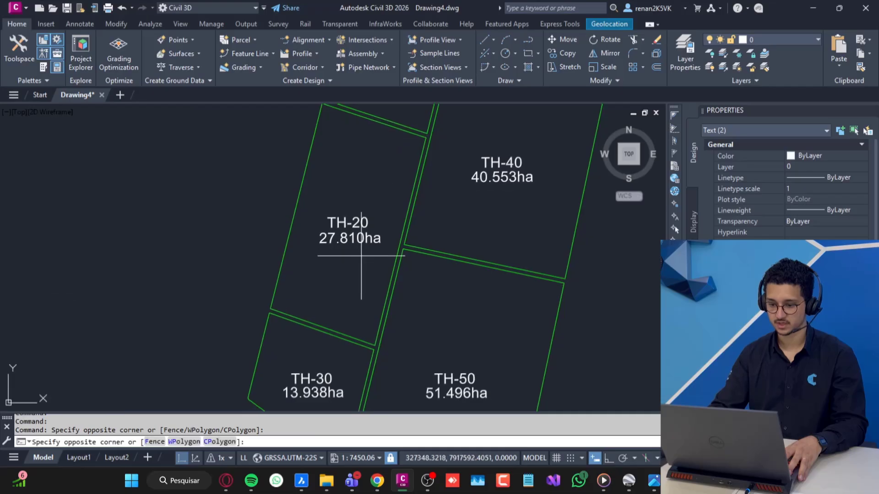
click(343, 199)
middle_drag(360, 281, 384, 202)
click(338, 331)
click(327, 276)
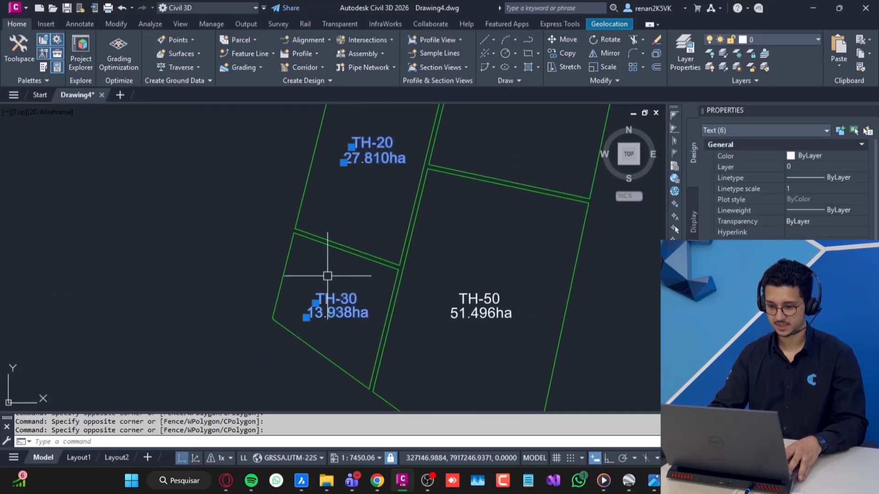
click(498, 336)
click(476, 293)
middle_drag(538, 194, 487, 314)
click(486, 314)
click(469, 245)
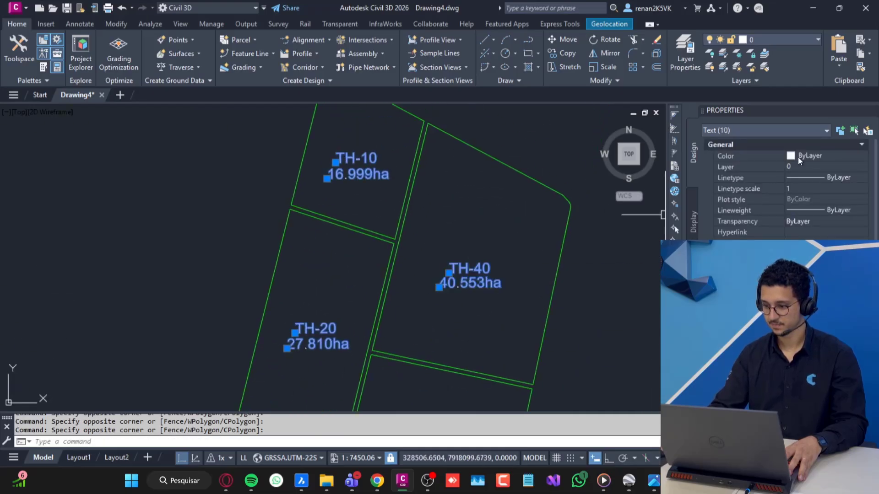
click(804, 166)
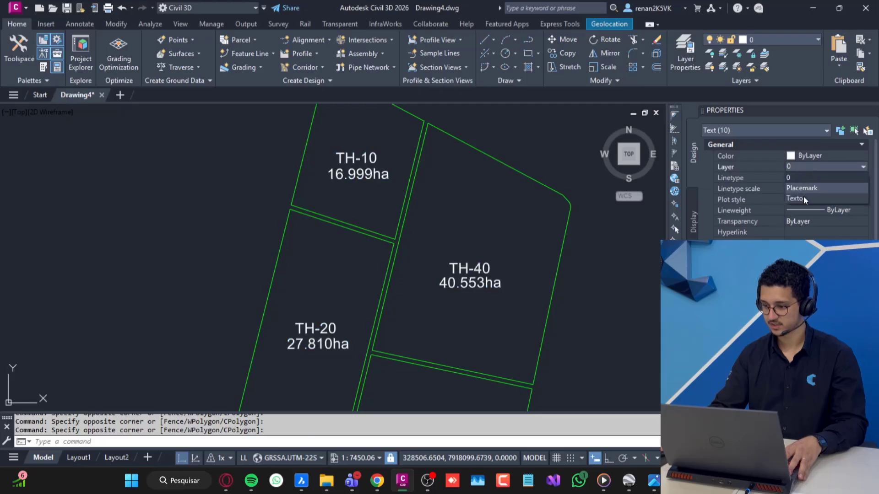
click(796, 199)
key(Escape)
Turn the Texto layer off, on and off again, leaving the plot labels hidden, and close the layer list
scroll(535, 216, down, 3)
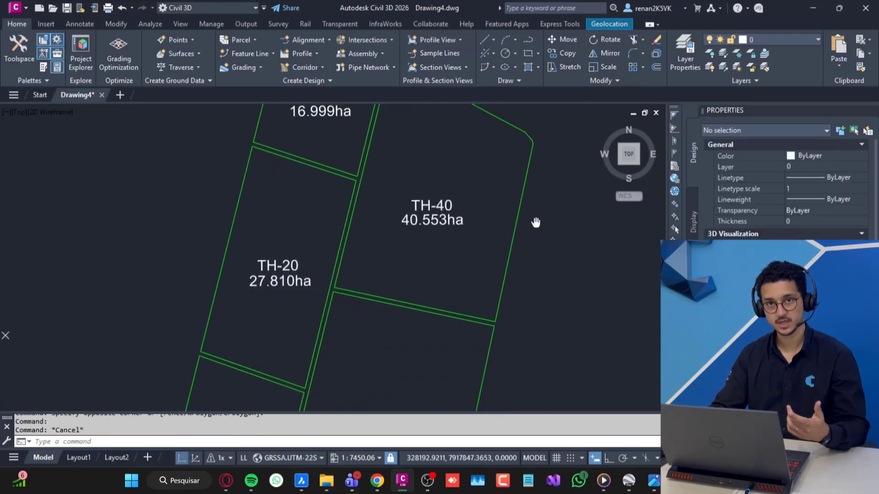
mouse_move(536, 215)
middle_down()
mouse_move(506, 206)
mouse_move(473, 210)
middle_up()
scroll(505, 201, down, 3)
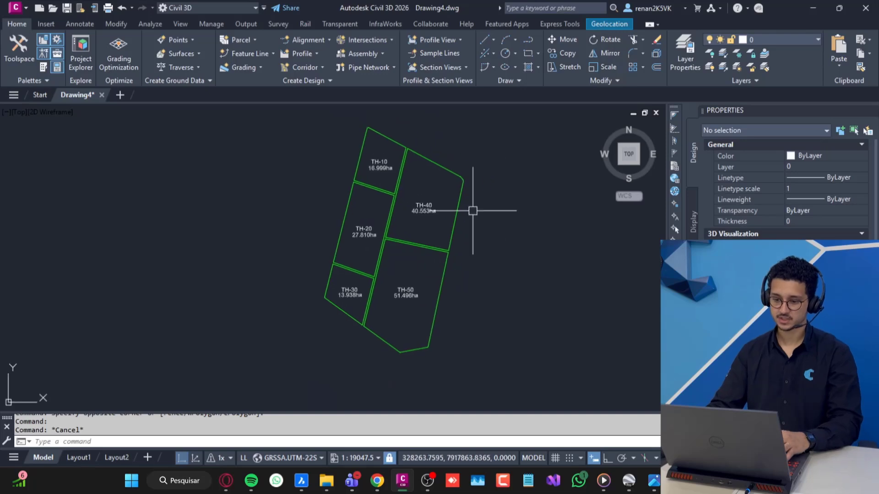
scroll(471, 210, up, 2)
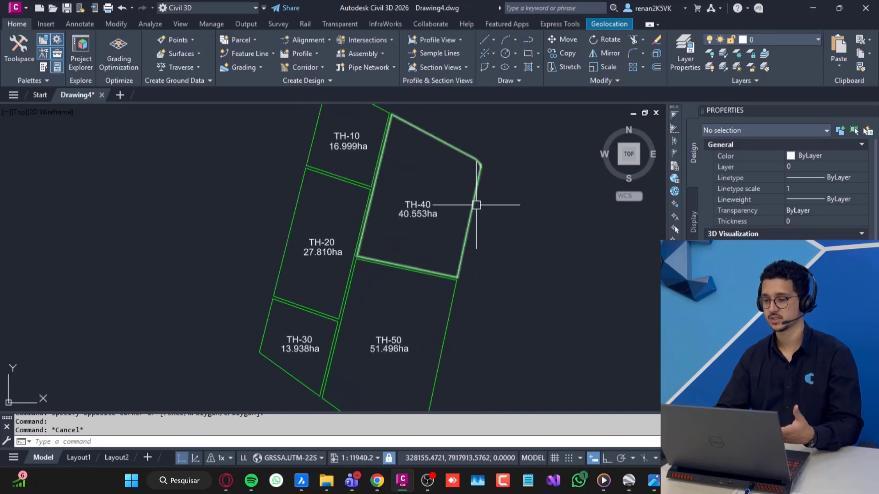
click(774, 40)
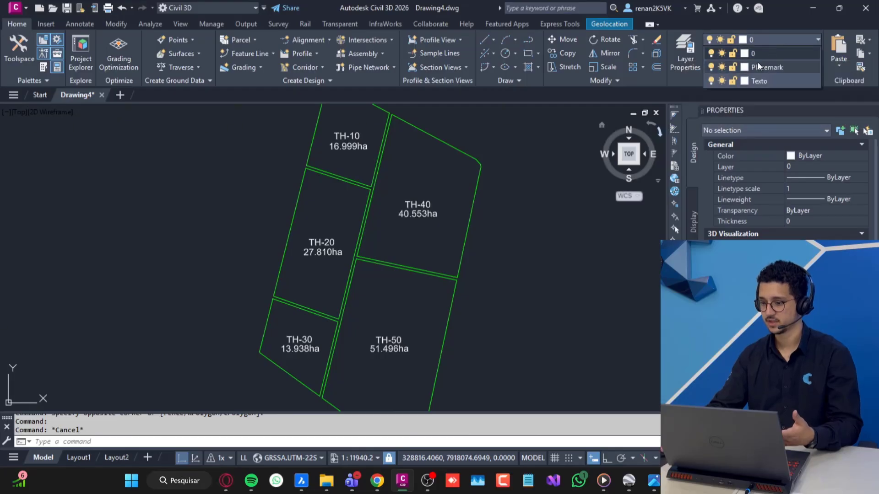
click(712, 81)
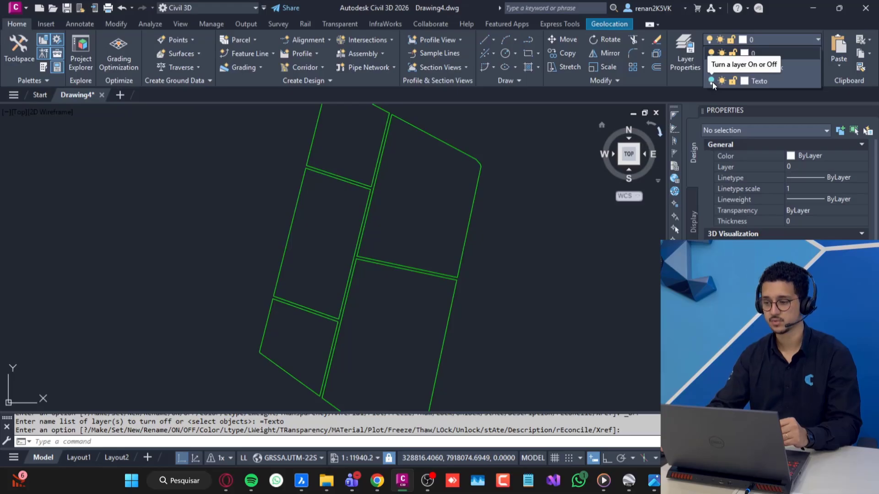
click(712, 82)
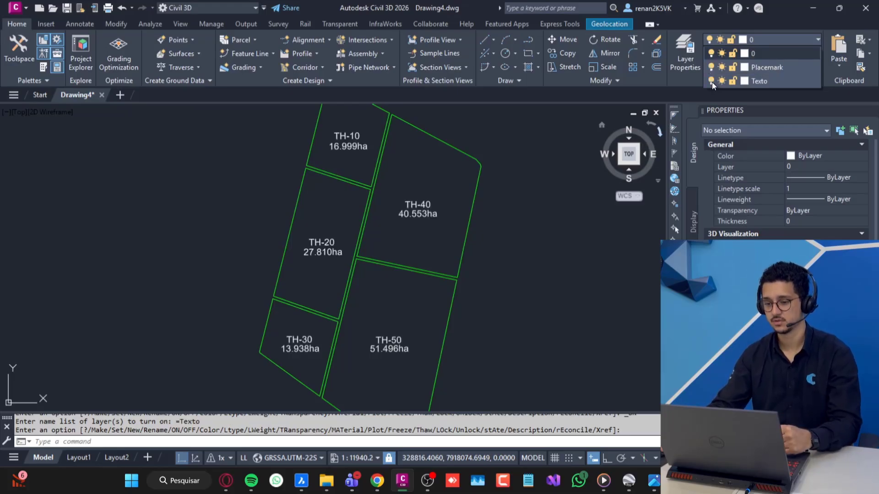
click(713, 82)
click(473, 212)
Draw a straight polyline through the TH-50 plot from its upper edge to its lower edge near the bottom corner
scroll(421, 243, down, 1)
mouse_move(484, 274)
middle_down()
mouse_move(497, 245)
mouse_move(488, 262)
middle_up()
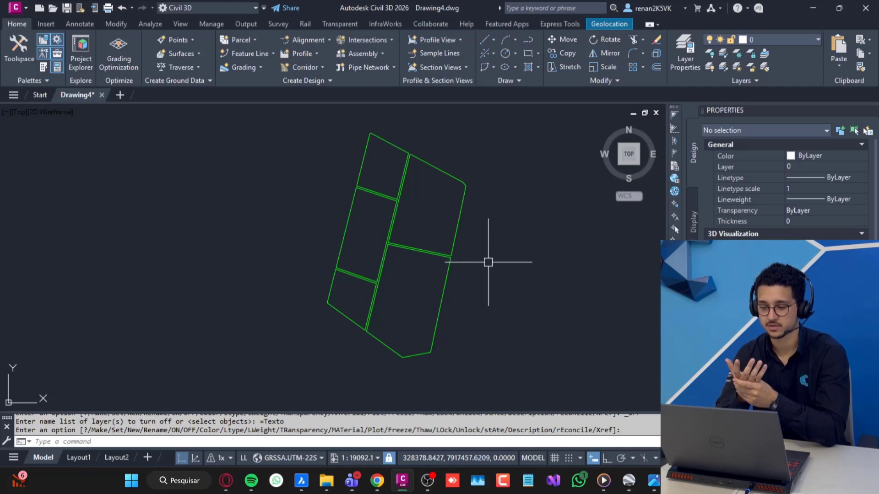
scroll(442, 255, up, 2)
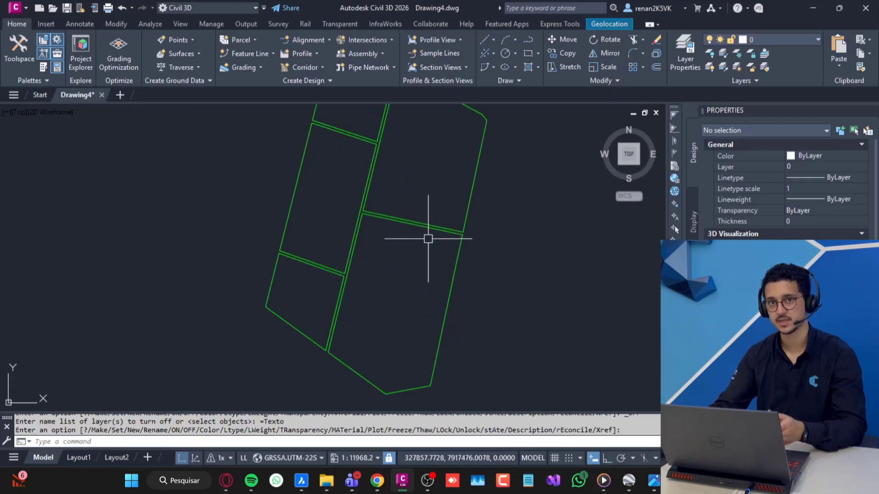
scroll(417, 277, up, 2)
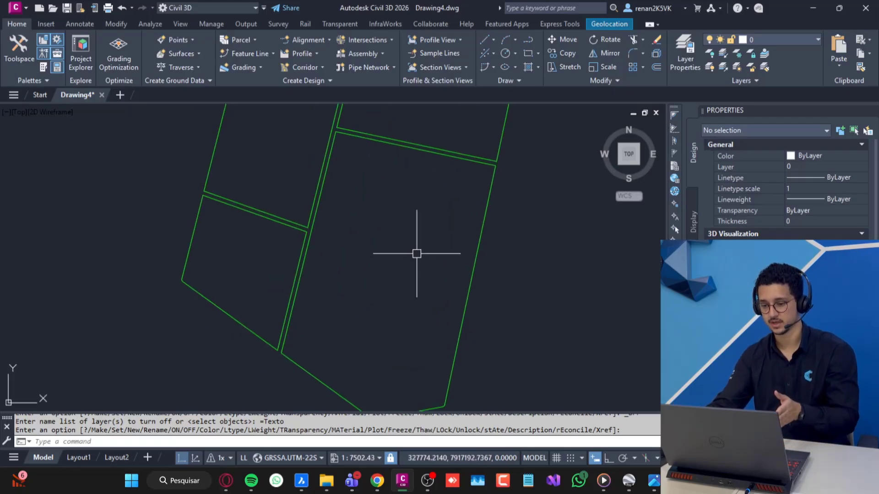
text(PL)
key(Return)
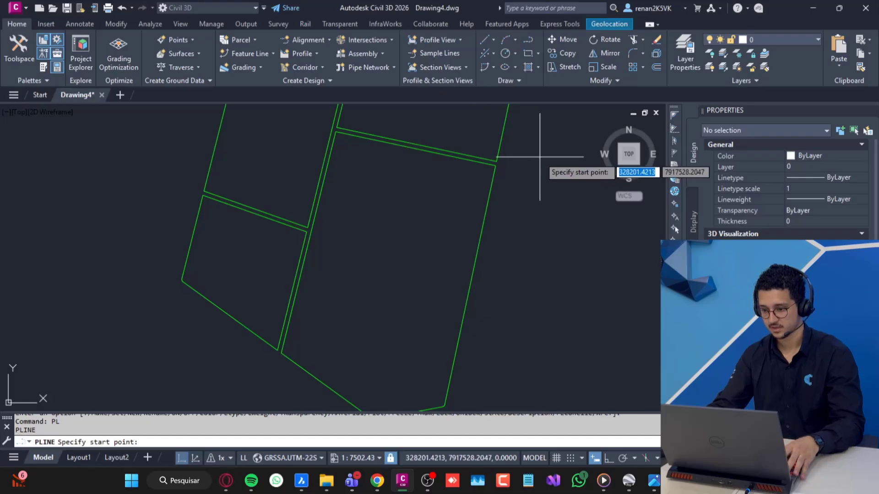
click(411, 148)
middle_drag(361, 315, 414, 228)
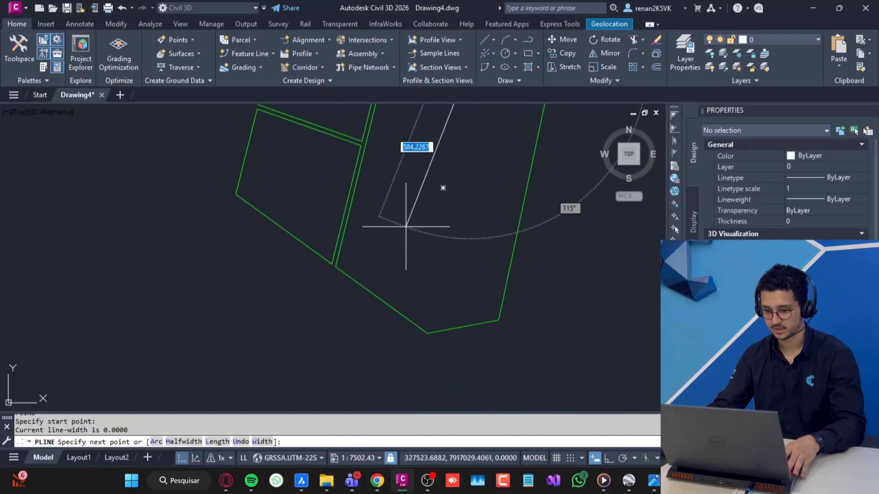
click(419, 326)
key(Escape)
scroll(449, 256, down, 2)
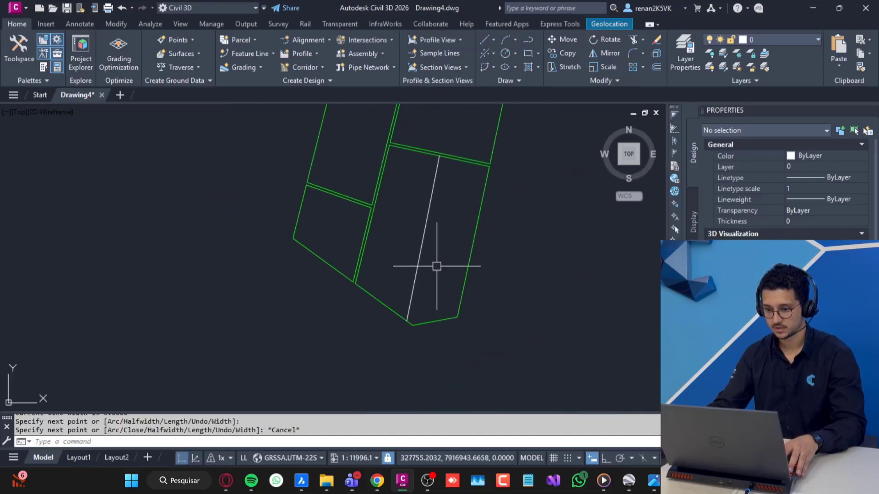
key(Escape)
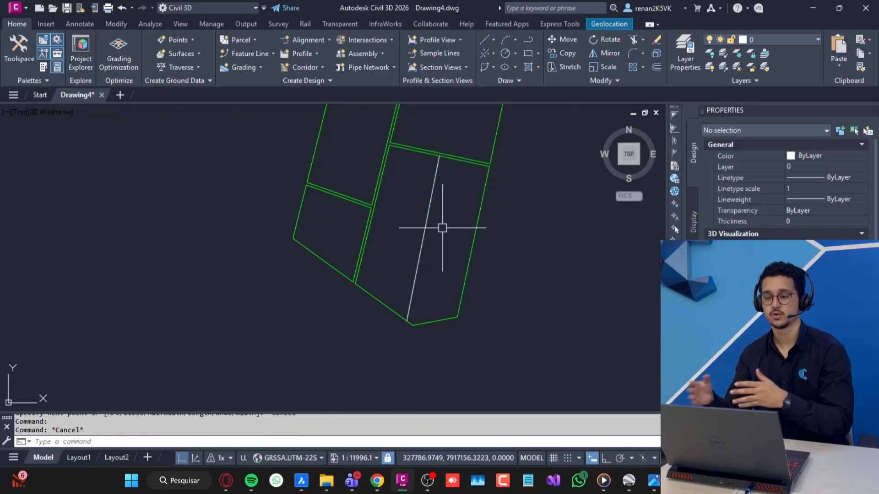
Offset the polyline repeatedly to both sides at a distance of 5, using the Multiple option, until the parallel lines cover the whole plot
scroll(425, 222, up, 2)
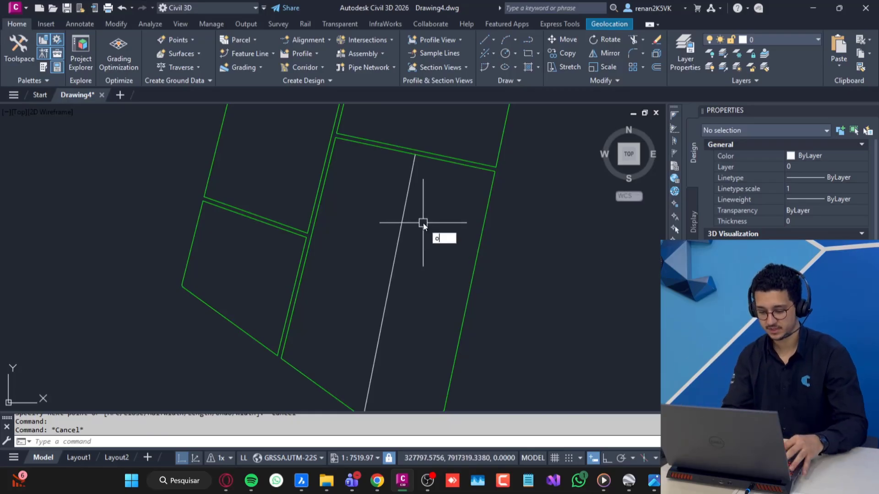
text(ffset)
key(Return)
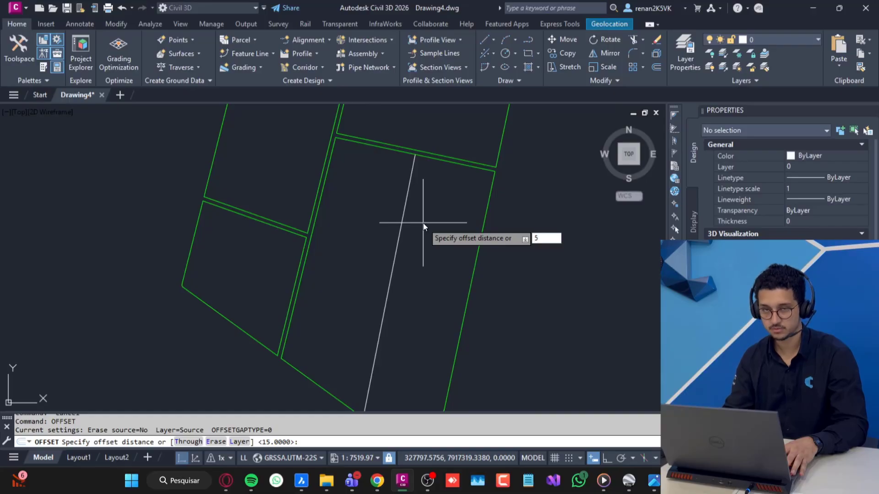
text(5)
key(Return)
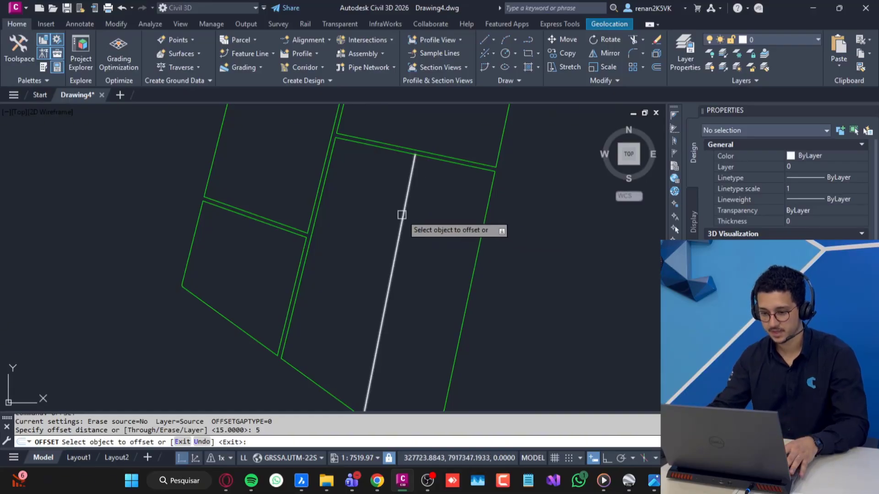
click(404, 214)
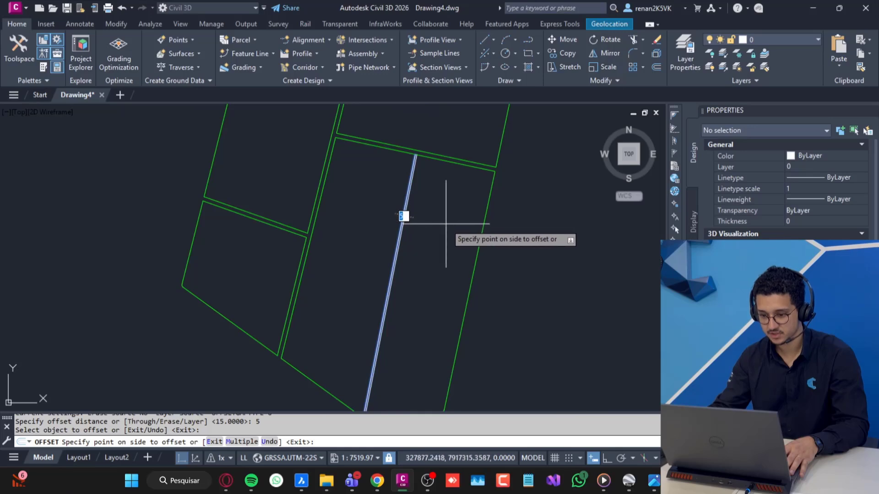
middle_drag(501, 250, 467, 196)
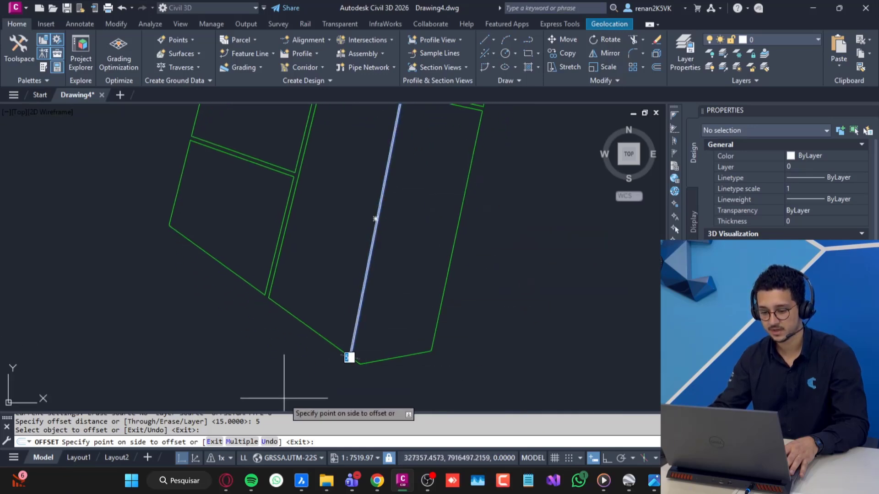
click(249, 442)
scroll(458, 297, down, 2)
middle_drag(520, 289, 339, 239)
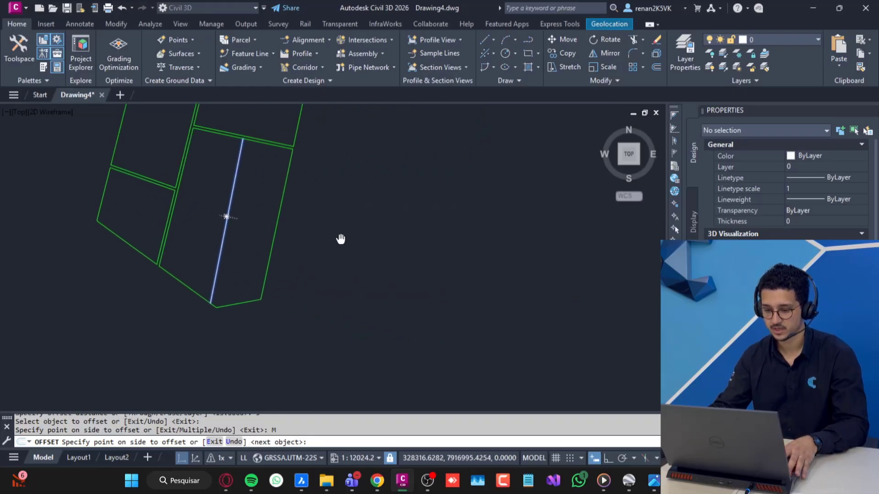
click(147, 213)
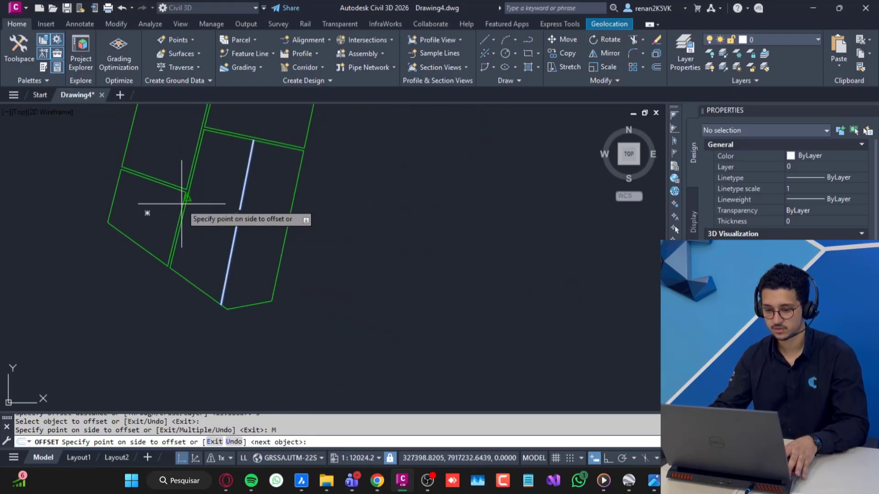
click(445, 246)
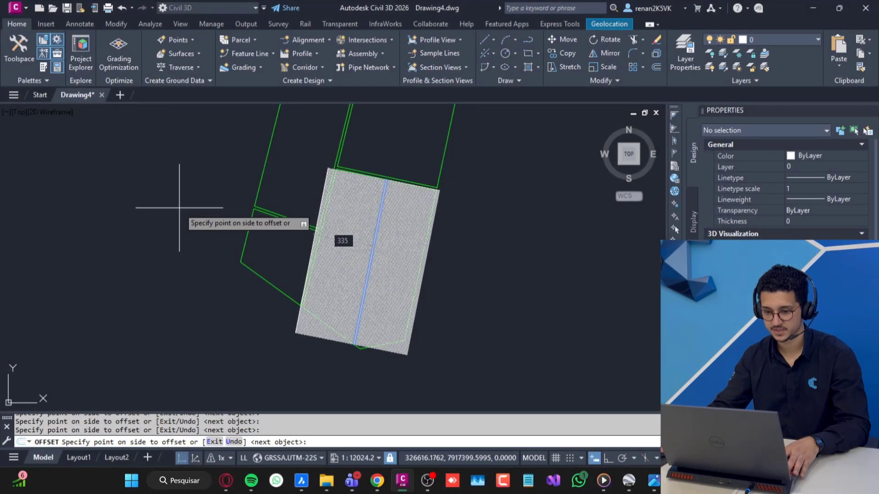
key(Return)
key(Escape)
Examine the ends of the parallel lines against the upper and lower boundaries of the TH-50 plot
scroll(350, 236, up, 6)
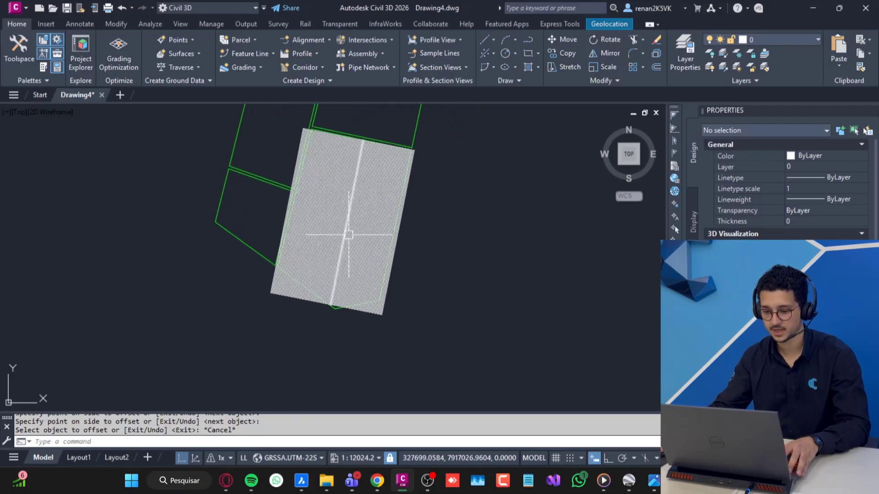
scroll(317, 324, up, 3)
scroll(286, 312, down, 1)
middle_drag(284, 312, 414, 380)
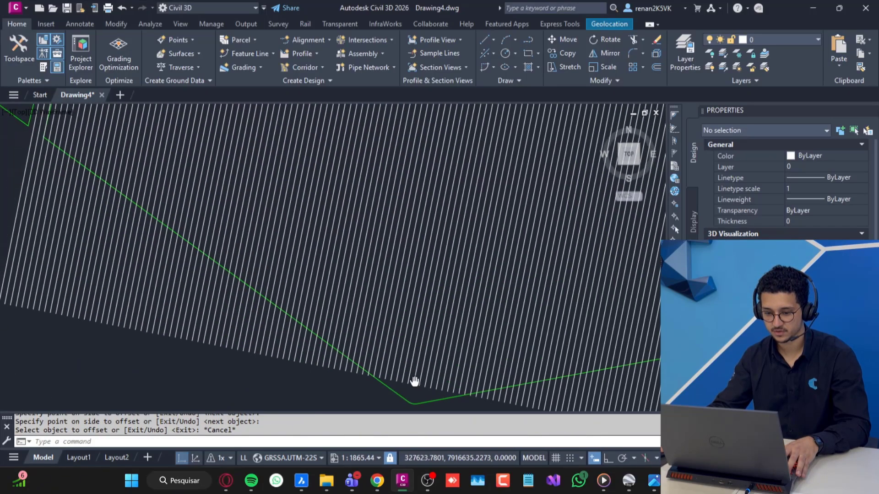
scroll(252, 297, down, 4)
middle_drag(221, 276, 243, 332)
middle_drag(288, 301, 259, 375)
middle_drag(301, 178, 276, 297)
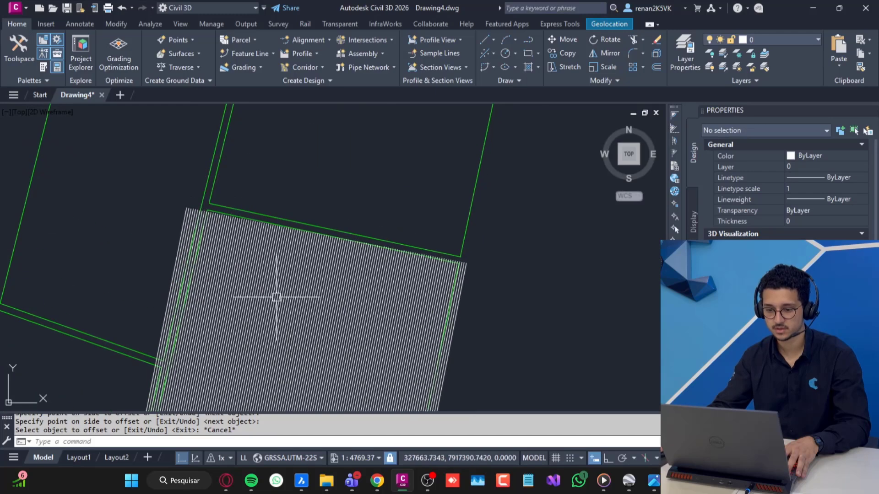
scroll(275, 270, up, 10)
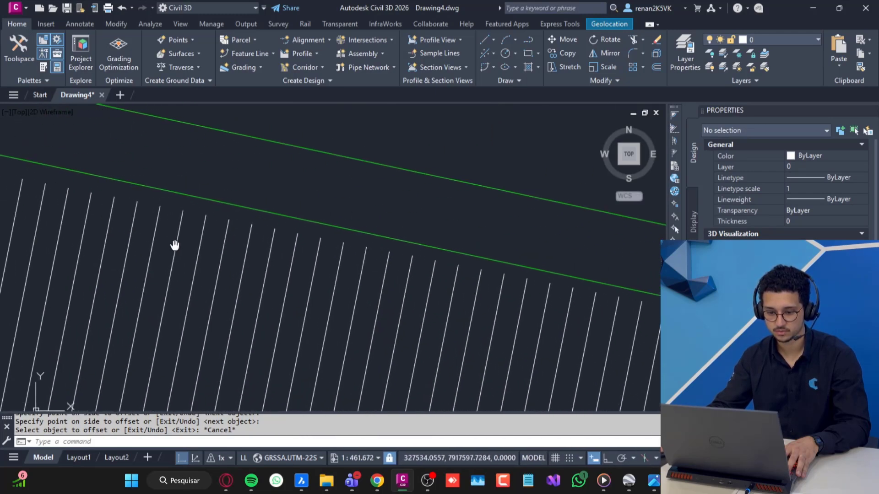
scroll(239, 199, down, 12)
middle_drag(323, 292, 326, 193)
middle_drag(274, 371, 275, 261)
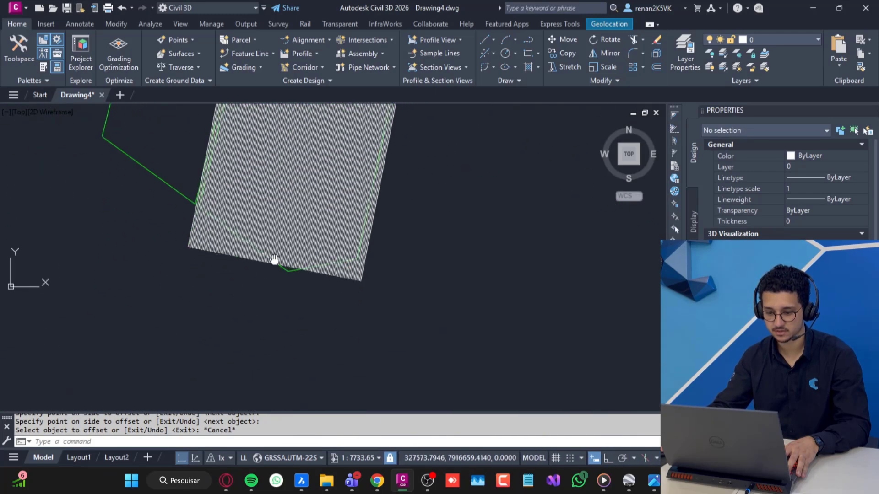
Extend the short parallel lines at the plot's bottom corner to the green boundary by crossing them with a fence
scroll(289, 268, up, 6)
scroll(316, 253, up, 8)
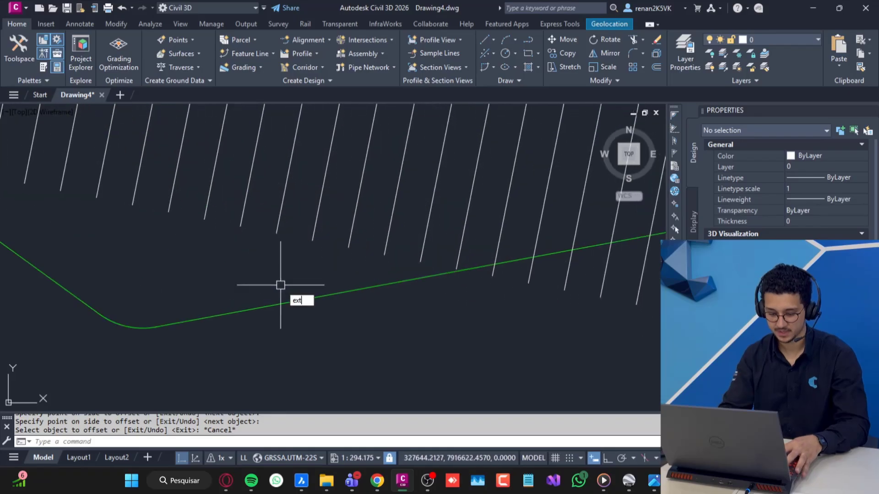
key(Return)
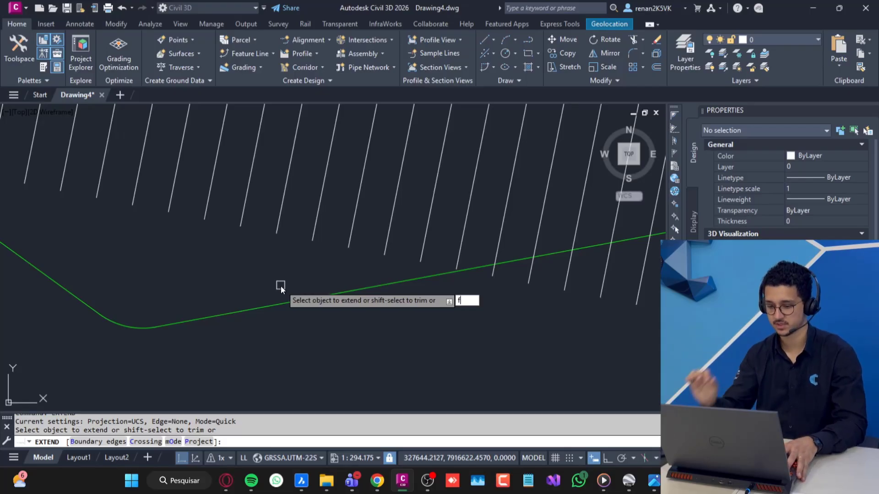
key(Return)
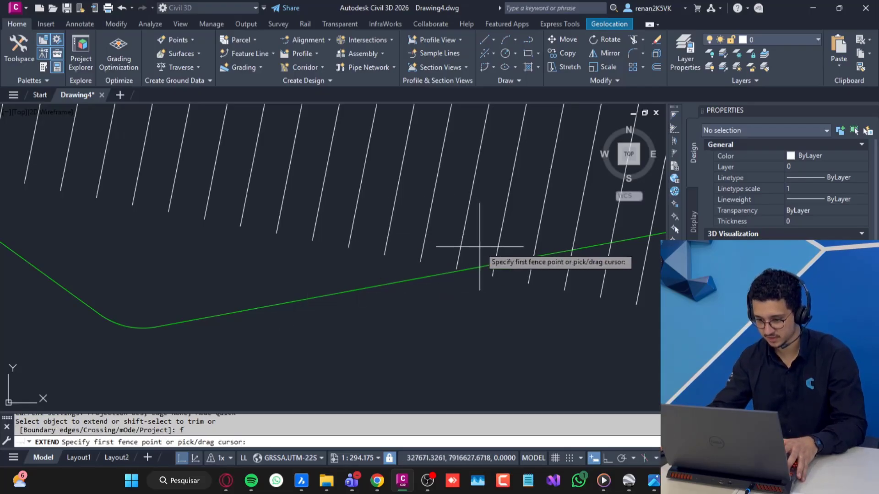
click(480, 246)
middle_drag(253, 229, 499, 288)
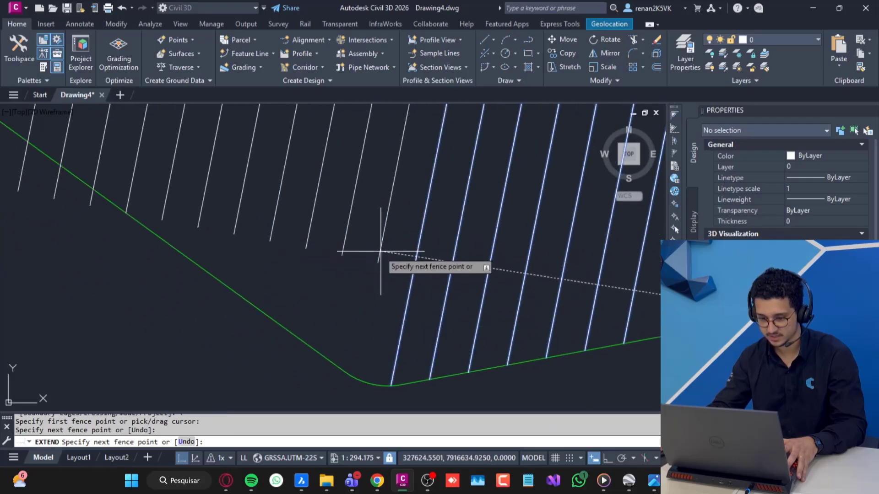
key(Return)
scroll(197, 215, down, 8)
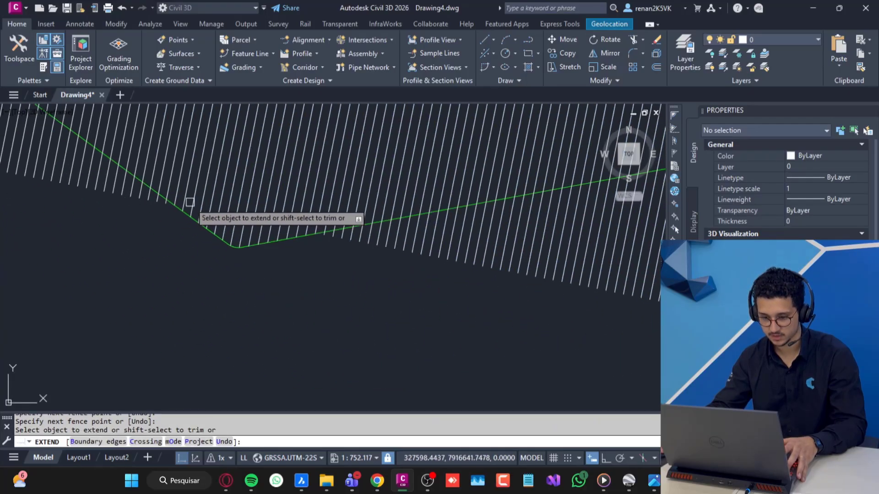
Extend the parallel lines up to the green upper boundary of the TH-50 plot by crossing them with a fence along that edge
scroll(253, 153, up, 12)
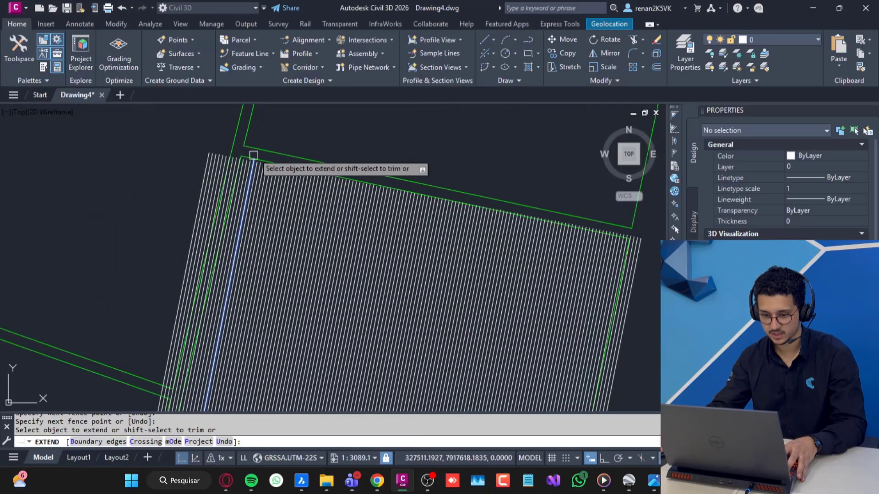
middle_drag(411, 271, 304, 266)
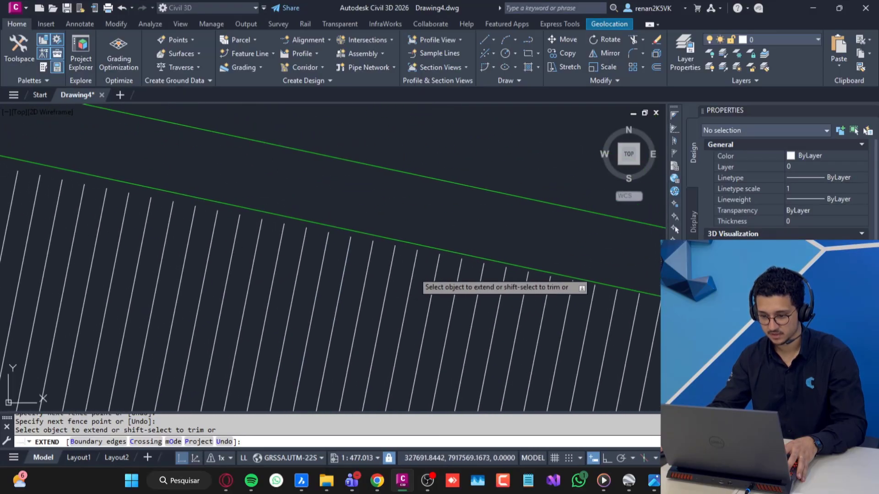
text(f)
key(Return)
scroll(402, 283, up, 12)
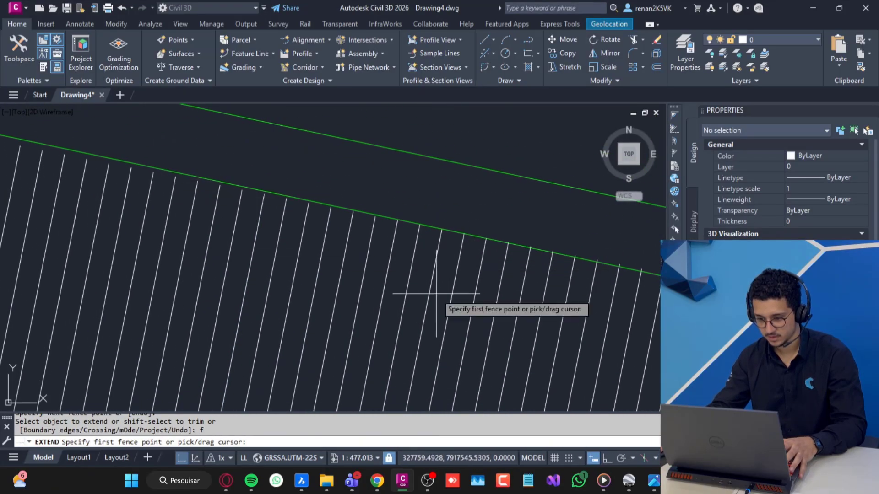
middle_drag(541, 285, 322, 229)
middle_drag(609, 311, 291, 221)
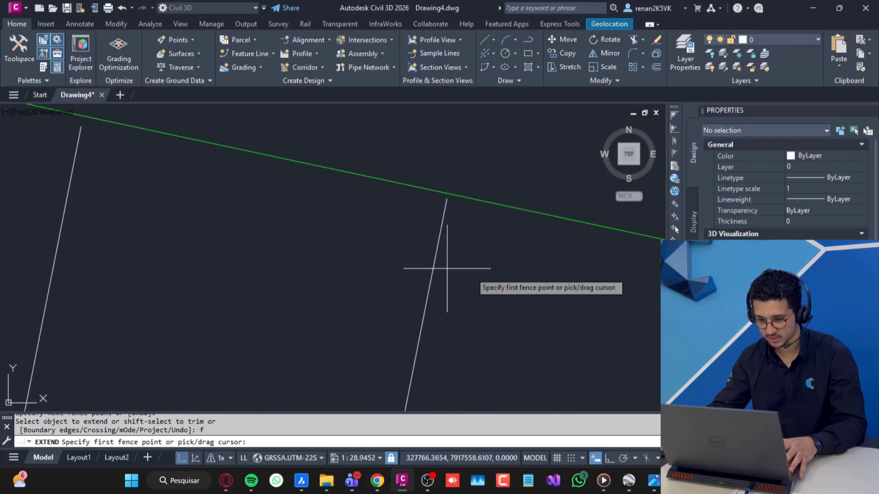
middle_drag(504, 278, 88, 233)
scroll(160, 253, down, 4)
scroll(402, 232, up, 15)
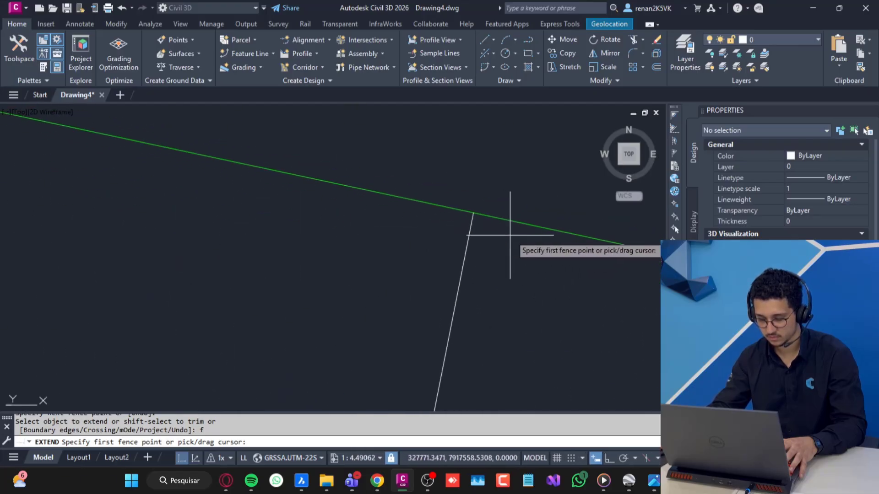
middle_drag(510, 240, 575, 306)
middle_drag(406, 296, 493, 171)
click(419, 198)
click(308, 213)
scroll(308, 213, down, 15)
scroll(270, 222, down, 3)
middle_drag(270, 222, 534, 206)
middle_drag(222, 203, 563, 241)
middle_drag(235, 179, 339, 253)
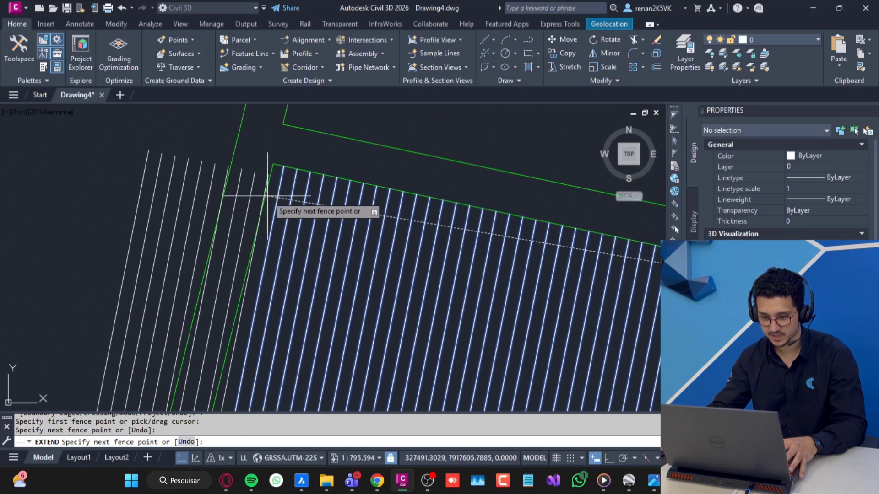
scroll(267, 196, up, 8)
scroll(267, 183, down, 12)
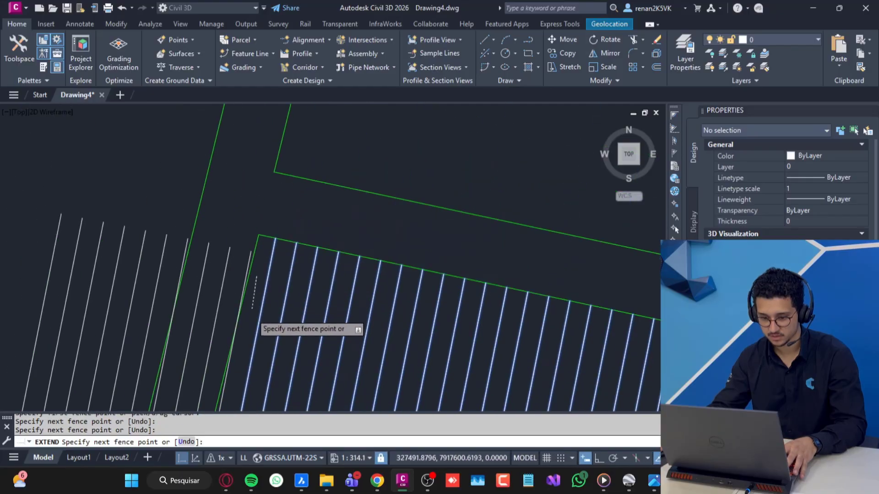
key(Return)
scroll(274, 191, down, 5)
mouse_move(392, 280)
middle_down()
mouse_move(385, 232)
mouse_move(390, 239)
middle_up()
key(Escape)
Trim the upper end of the line that projects past the plot's western side boundary at the upper corner
scroll(260, 154, up, 4)
scroll(286, 144, up, 3)
middle_drag(282, 164, 275, 246)
scroll(287, 229, up, 6)
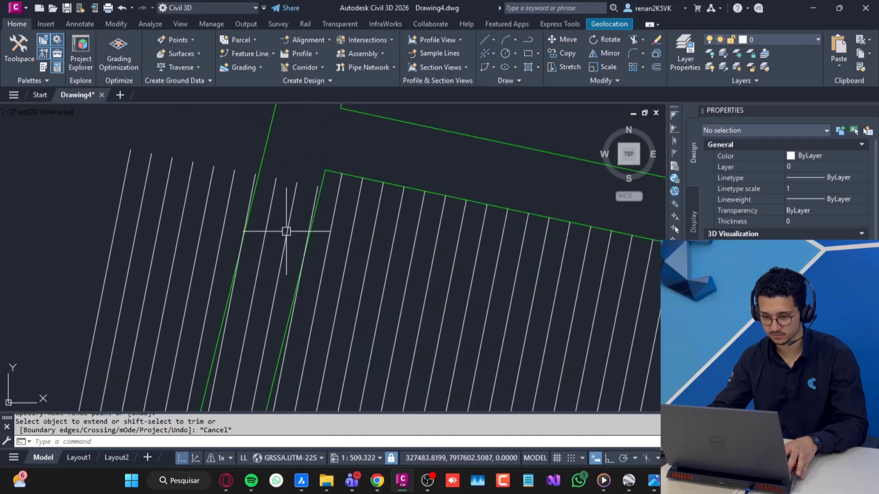
scroll(314, 203, down, 2)
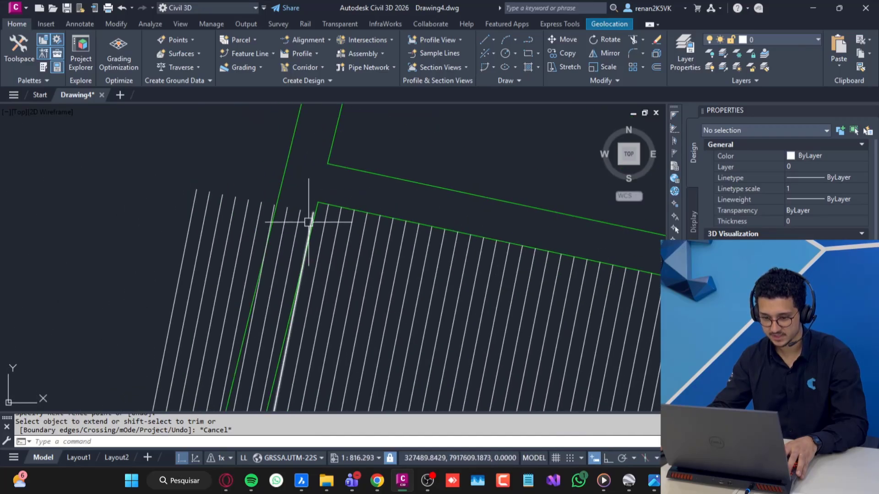
scroll(308, 222, up, 2)
text(tr)
key(Return)
click(310, 214)
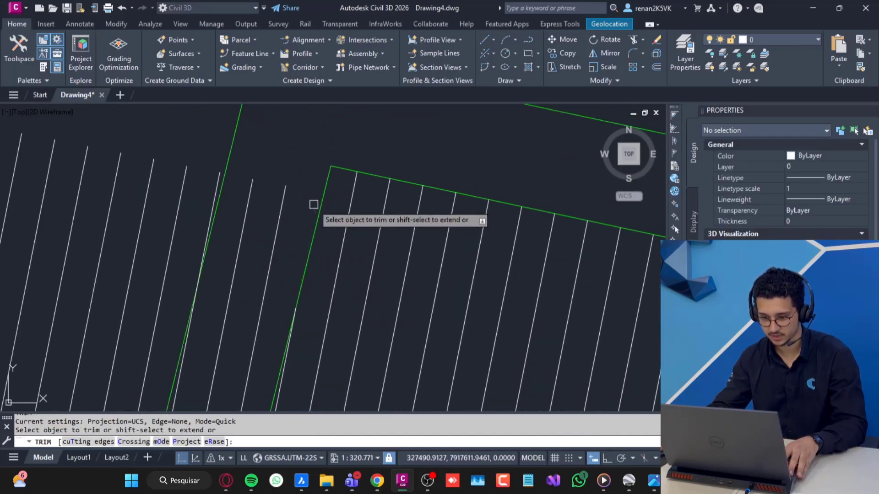
scroll(342, 328, down, 12)
key(Escape)
scroll(359, 309, up, 2)
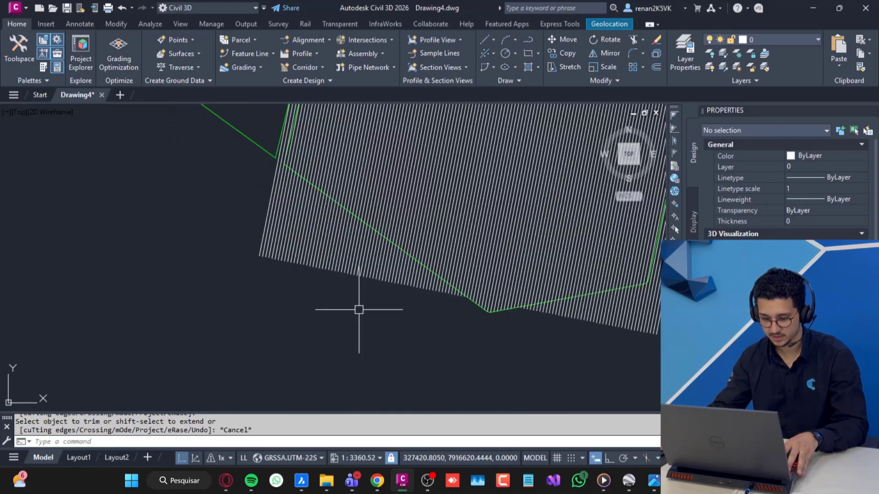
text(mt)
key(Return)
key(Escape)
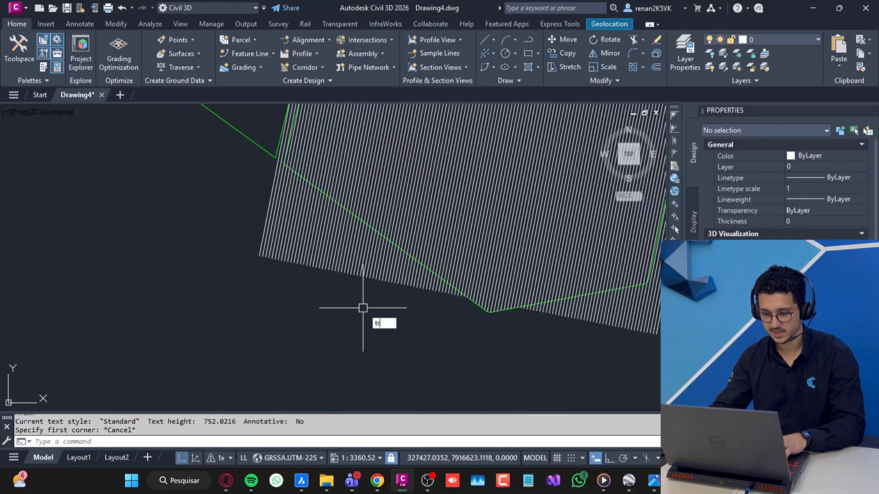
Trim the parallel lines that overrun the plot's southwestern sloping boundary, using a fence across the protruding ends
text(tr)
key(Return)
text(f)
key(Return)
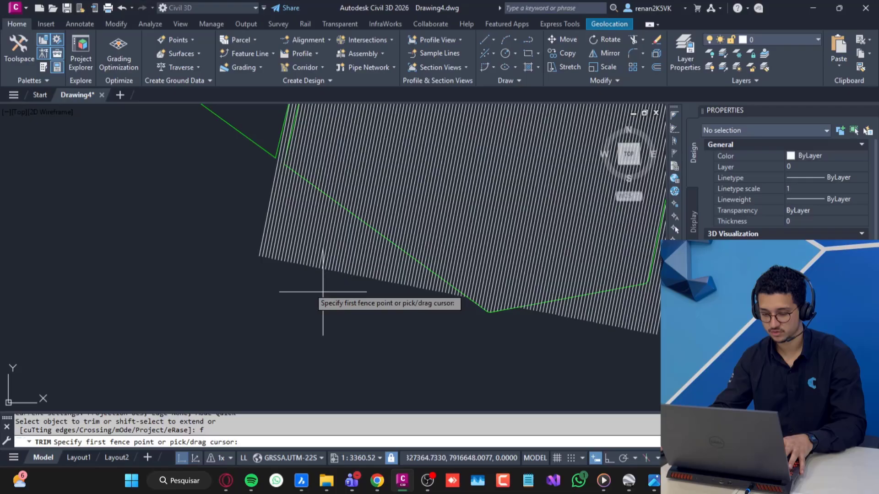
click(245, 200)
scroll(442, 289, up, 10)
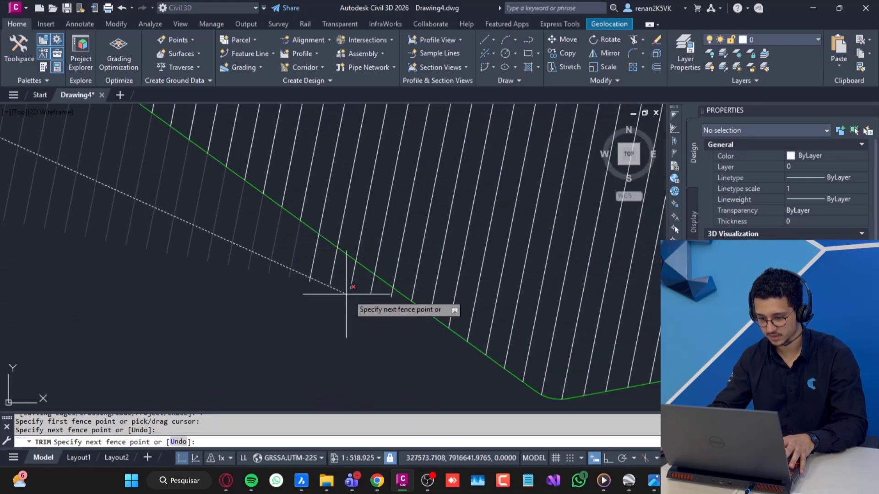
click(426, 299)
key(Return)
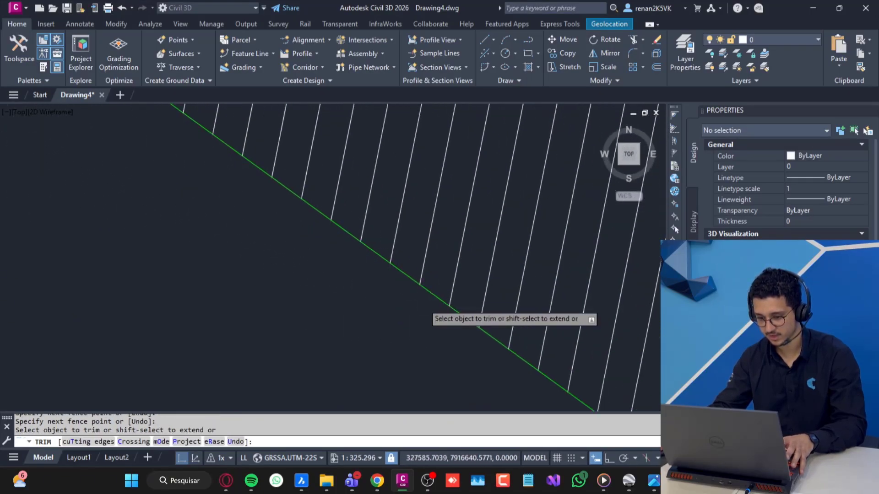
scroll(427, 300, down, 10)
middle_drag(568, 339, 474, 344)
scroll(474, 343, up, 4)
key(Return)
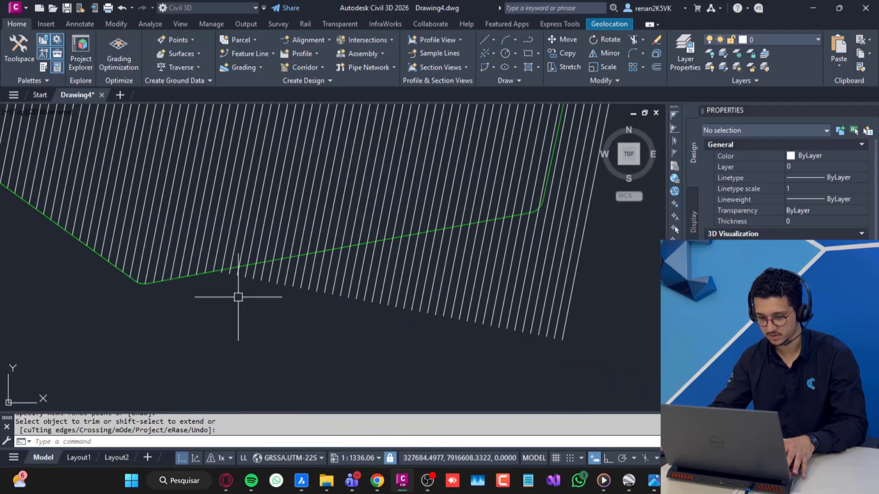
Trim the parallel lines that overrun the plot's southeastern lower boundary, using a fence across the protruding ends
key(Return)
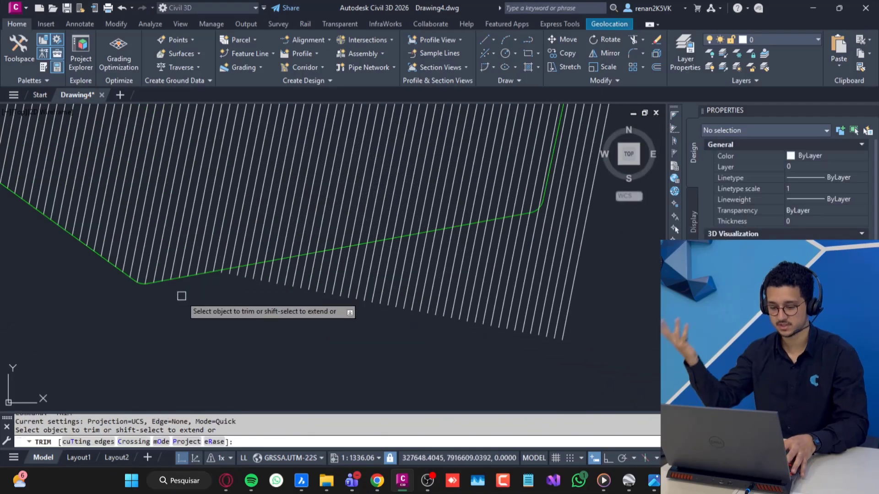
text(f)
key(Return)
click(588, 270)
scroll(223, 269, up, 8)
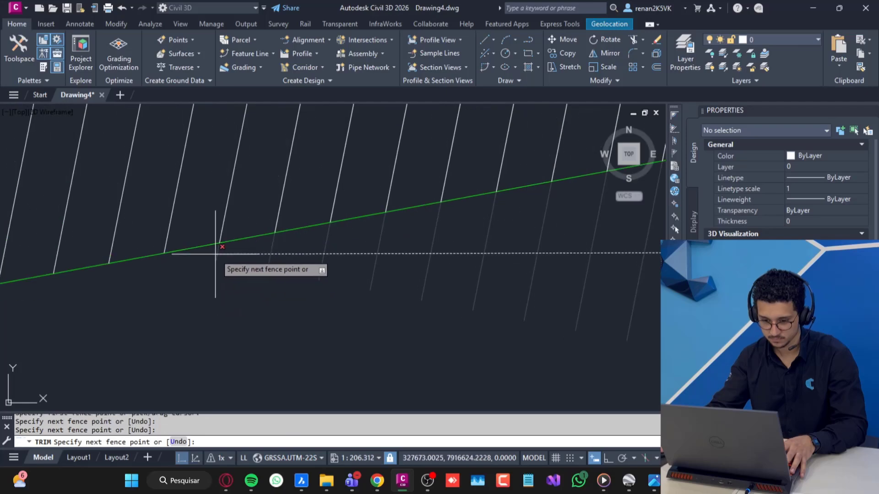
key(Return)
scroll(369, 300, down, 15)
key(Escape)
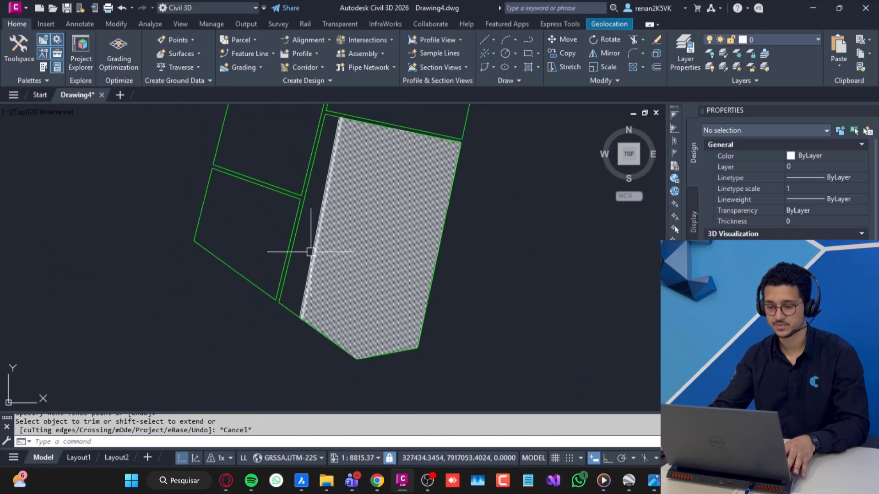
Offset the westernmost parallel line repeatedly toward the plot's western boundary at a distance of 5, using the Multiple option, until the uncovered strip is filled
scroll(310, 251, up, 6)
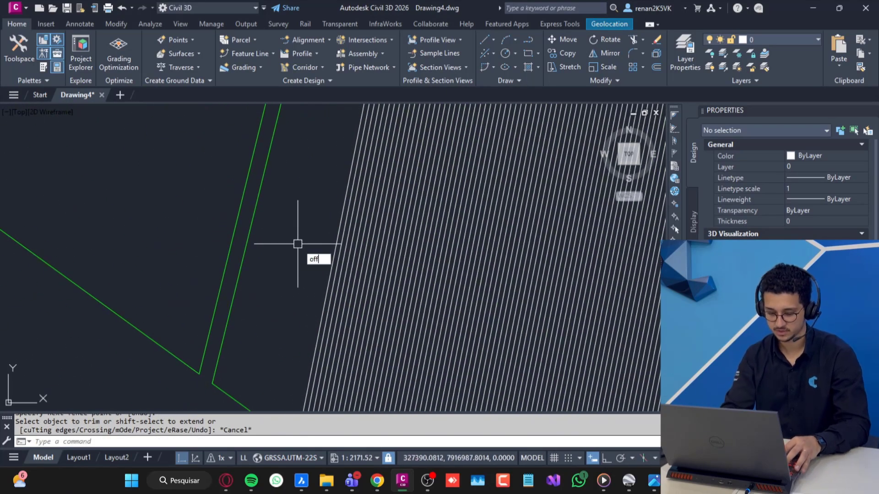
key(Return)
key(Return)
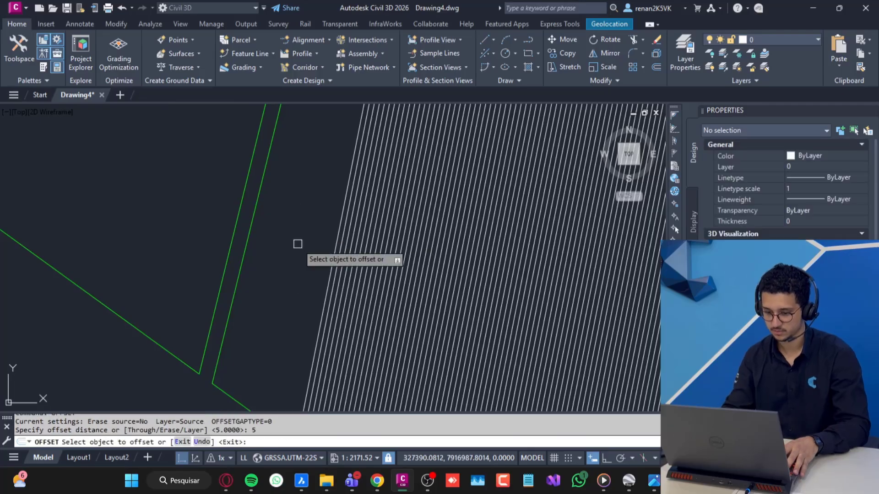
click(338, 239)
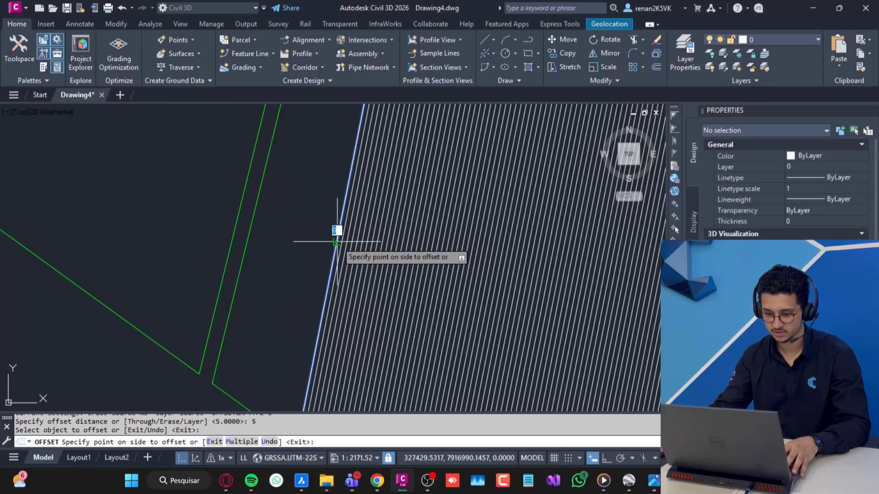
text(M)
key(Return)
scroll(178, 239, down, 2)
scroll(359, 334, down, 2)
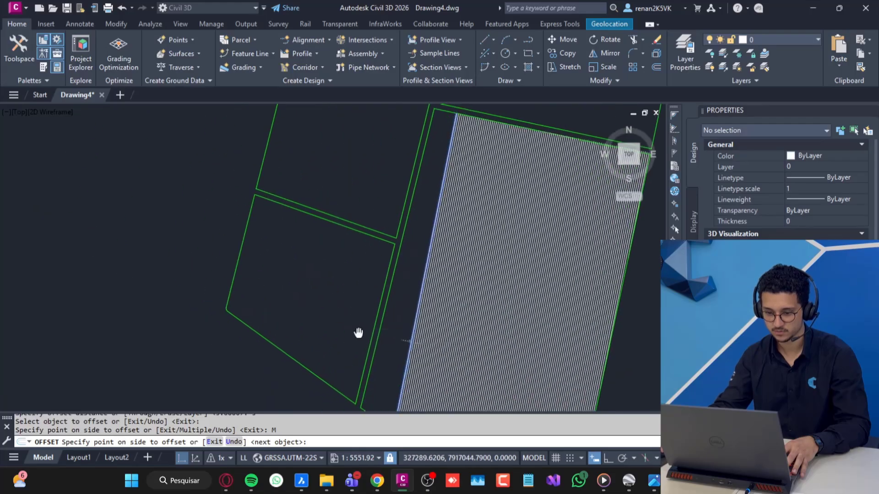
click(345, 308)
click(346, 309)
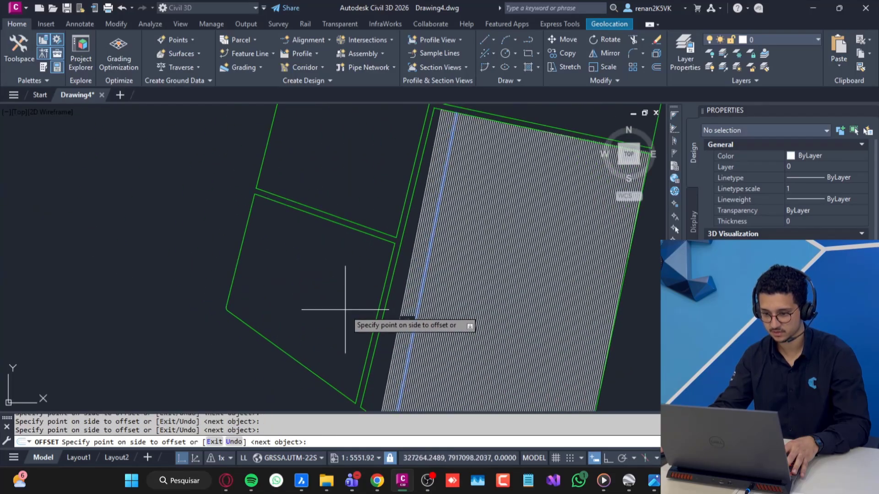
click(345, 310)
click(345, 311)
click(345, 311)
click(345, 311)
click(344, 312)
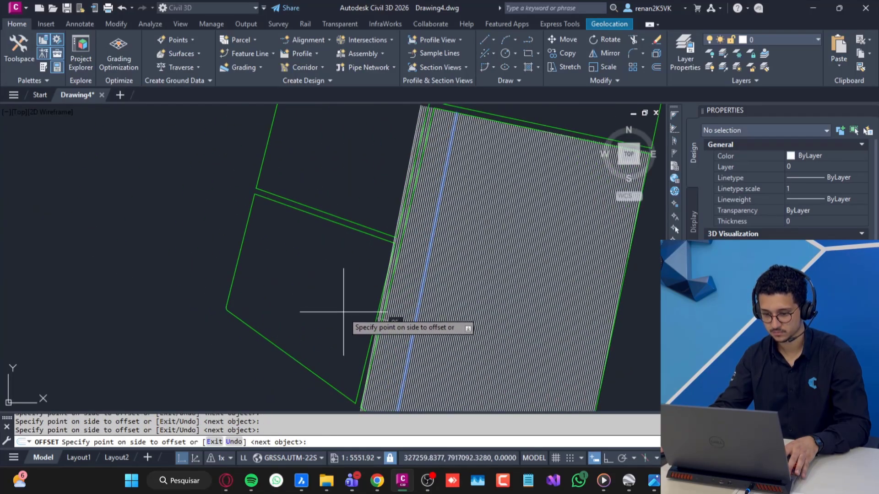
click(343, 312)
key(Return)
middle_drag(351, 308, 357, 287)
scroll(356, 286, up, 5)
key(Escape)
Trim the lower ends of the added parallel lines at the southwestern boundary with a fence
text(tr)
key(space)
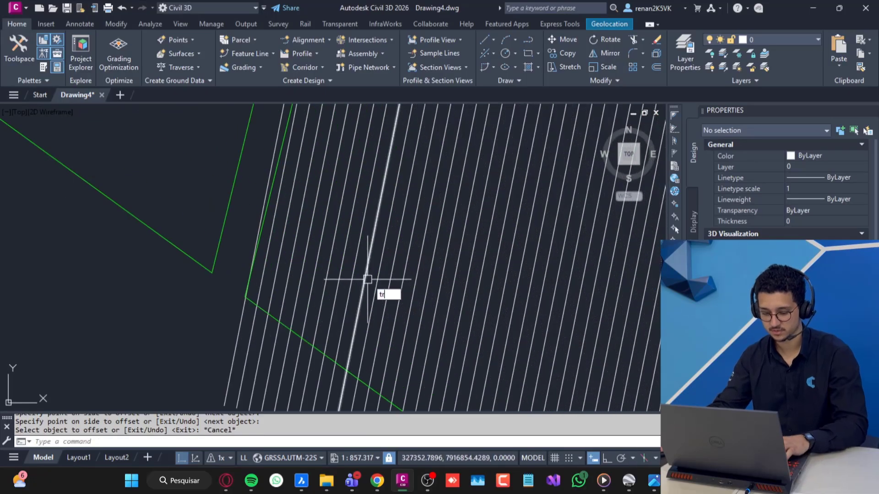
middle_drag(274, 344, 243, 267)
text(f)
key(space)
click(202, 259)
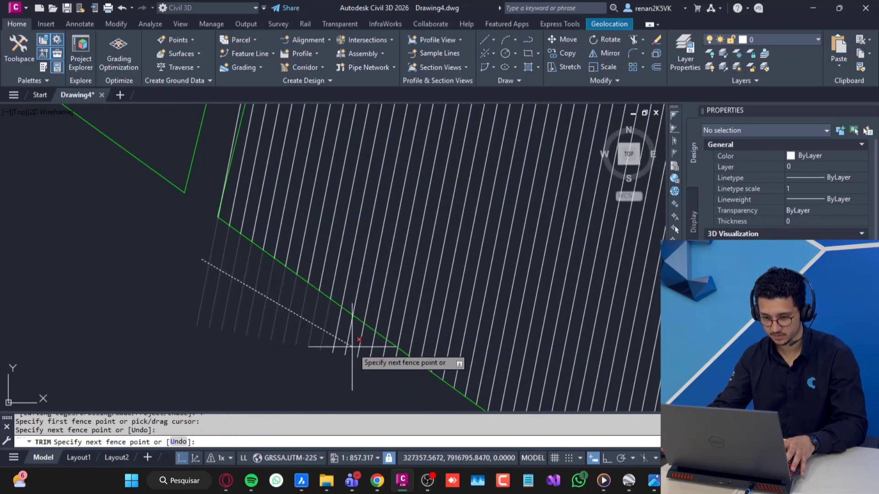
scroll(412, 375, up, 2)
middle_drag(412, 375, 335, 309)
click(378, 289)
scroll(373, 293, down, 3)
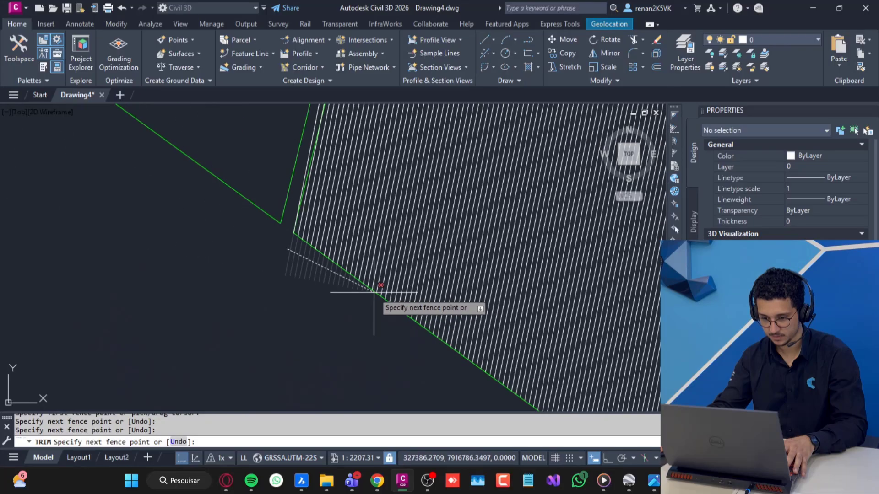
key(space)
scroll(394, 228, down, 2)
Trim the upper parts of the added lines that lie beyond the neighbouring plot's boundary, using a fence near the upper corner
mouse_move(393, 120)
middle_down()
mouse_move(356, 197)
mouse_move(354, 247)
middle_up()
scroll(359, 180, up, 4)
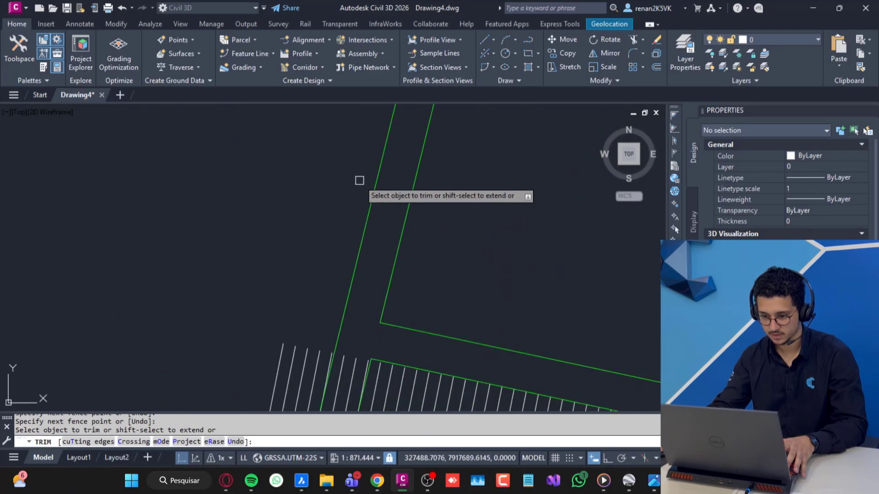
middle_drag(356, 317, 353, 173)
scroll(331, 228, up, 1)
click(228, 204)
scroll(320, 220, up, 2)
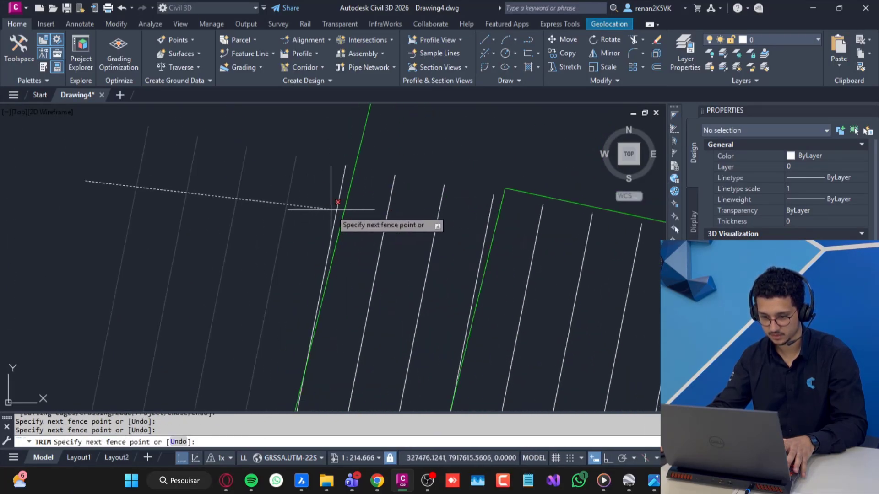
click(339, 207)
key(space)
Trim the remaining line pieces in the narrow strip between the TH-50 plot and the neighbouring plots with a fence
click(368, 237)
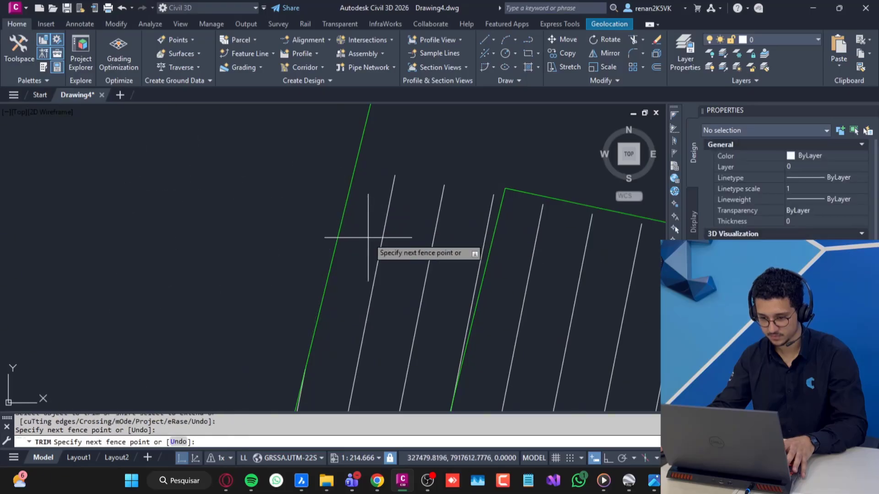
click(484, 233)
key(space)
scroll(467, 233, down, 2)
middle_drag(467, 233, 412, 174)
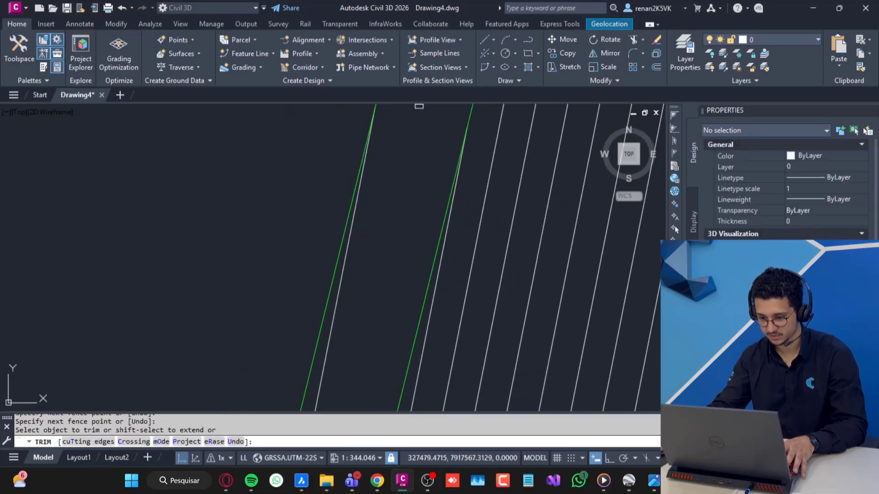
scroll(353, 239, down, 4)
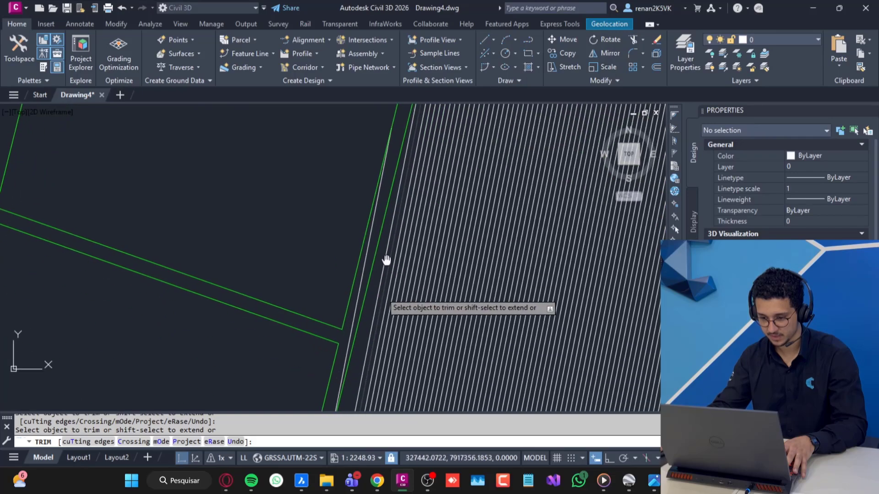
mouse_move(389, 293)
middle_down()
mouse_move(392, 323)
mouse_move(418, 141)
mouse_move(371, 252)
middle_up()
scroll(369, 251, down, 2)
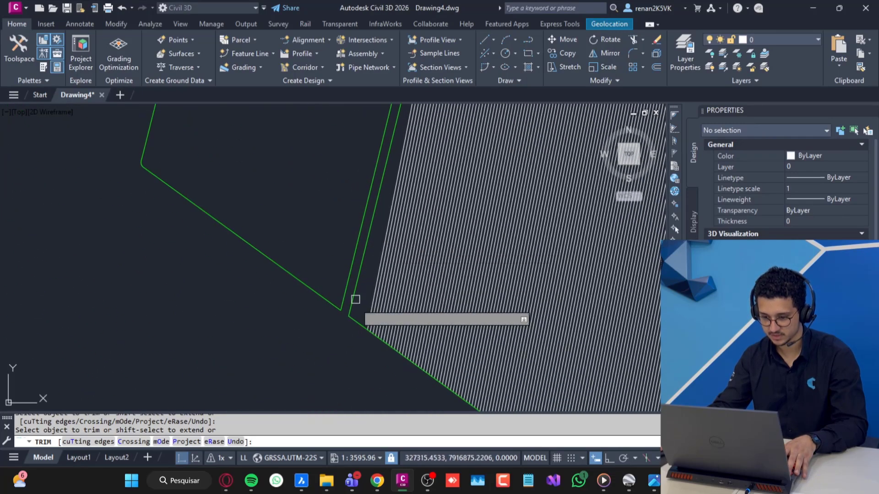
key(Escape)
scroll(375, 256, down, 2)
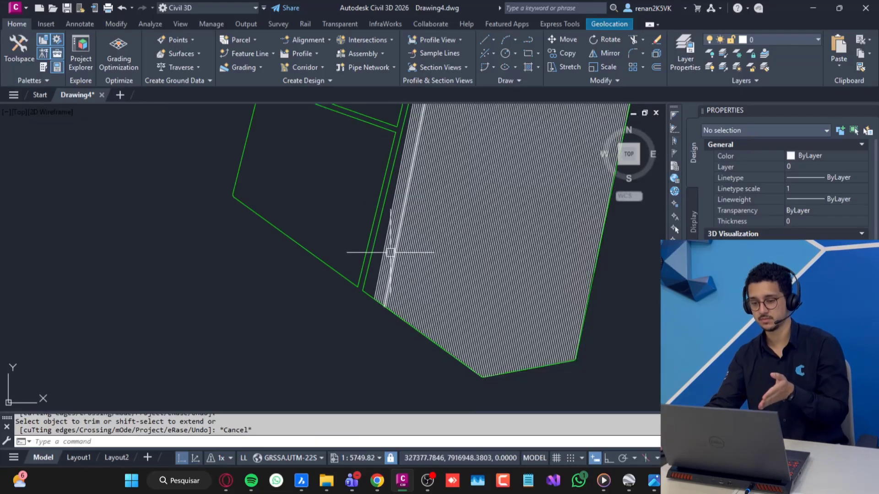
scroll(383, 256, up, 2)
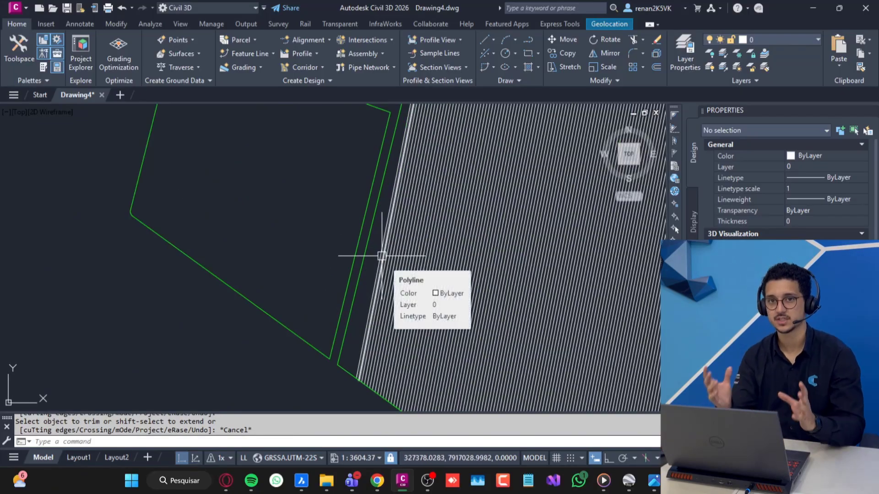
text(off)
key(Return)
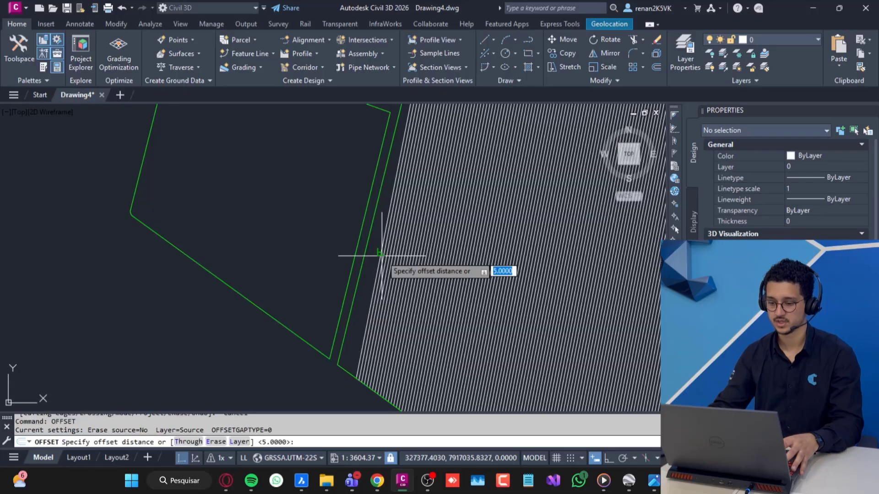
key(Return)
key(Return)
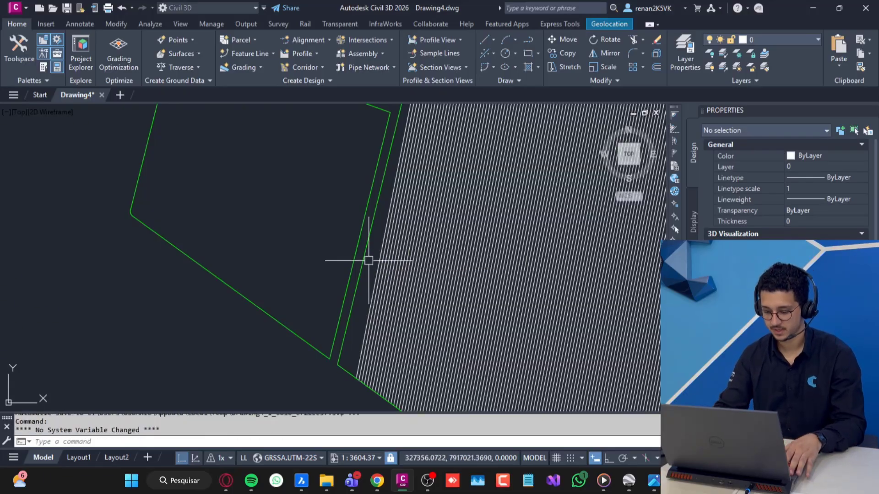
Offset the westernmost parallel line once toward the plot's western boundary at a distance of 5
key(Return)
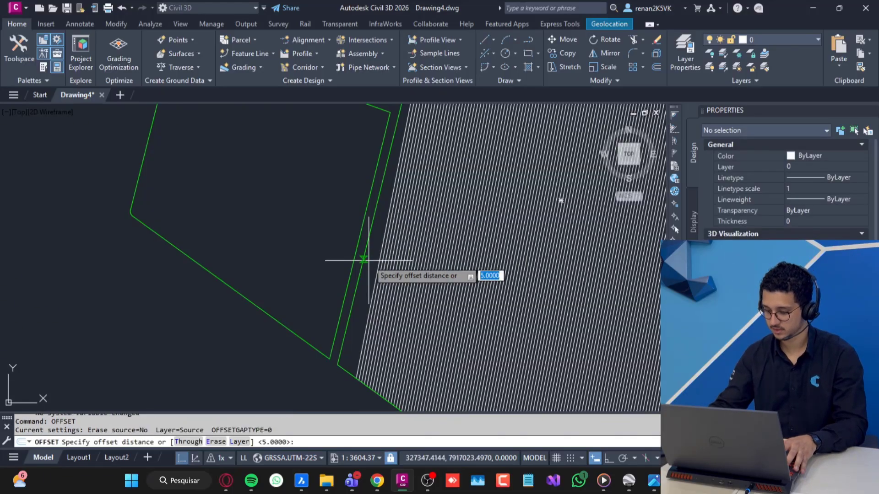
key(Return)
scroll(371, 264, up, 6)
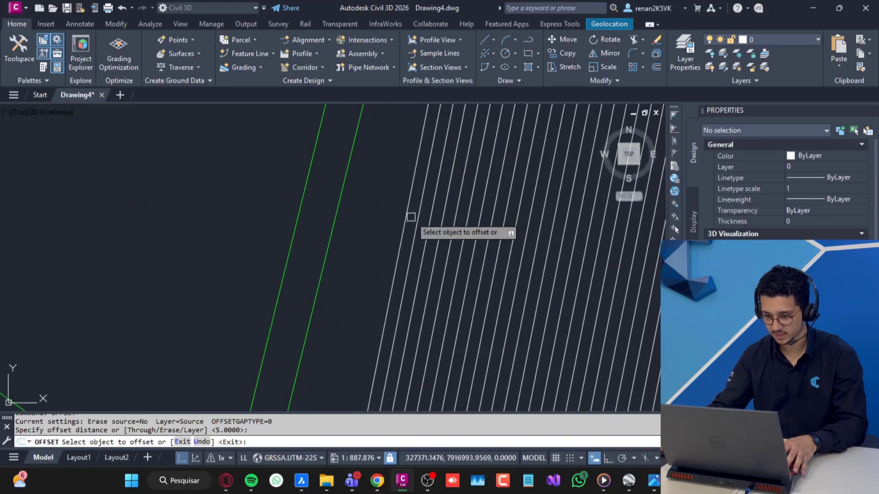
click(376, 207)
click(259, 216)
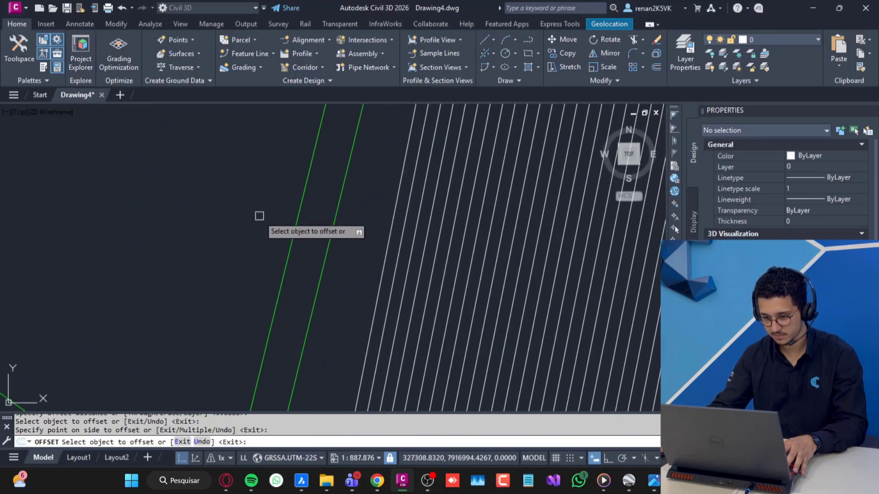
Offset the new westernmost line repeatedly toward the western boundary with the Multiple option until the remaining strip is covered
click(394, 219)
click(236, 441)
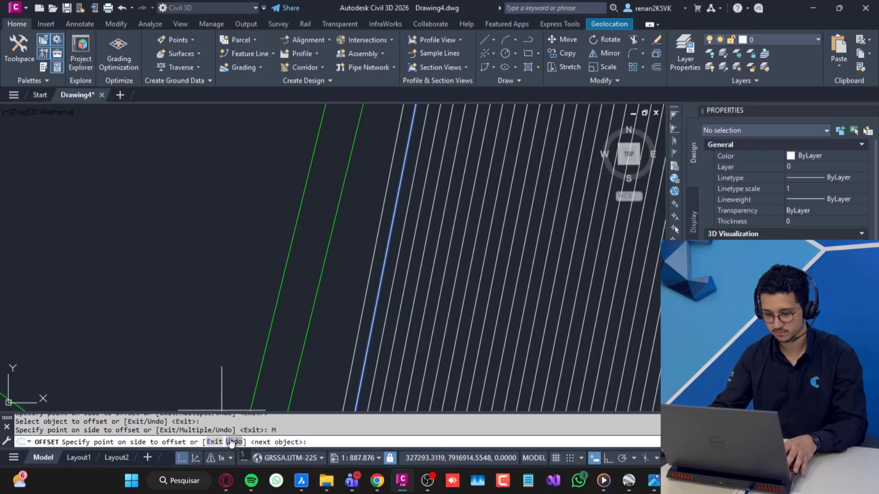
click(196, 255)
click(223, 252)
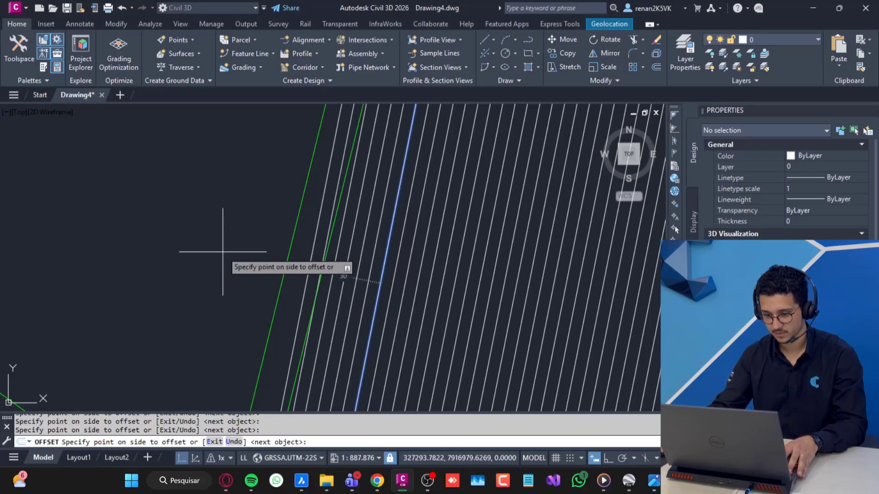
key(Return)
scroll(223, 252, down, 3)
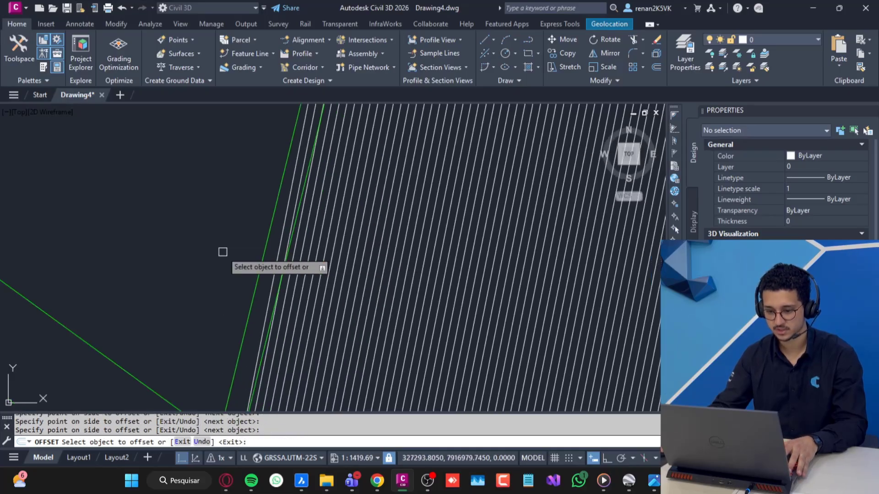
middle_drag(228, 253, 238, 215)
key(Escape)
Trim the lower ends of the newly offset lines that overhang the plot's southwestern boundary
scroll(270, 321, up, 5)
middle_drag(275, 278, 292, 109)
text(tr)
key(Return)
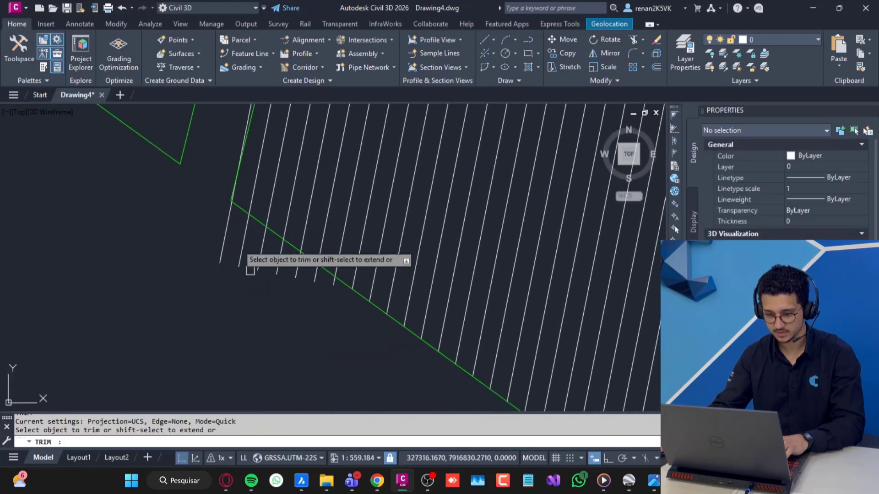
scroll(247, 252, up, 2)
click(271, 255)
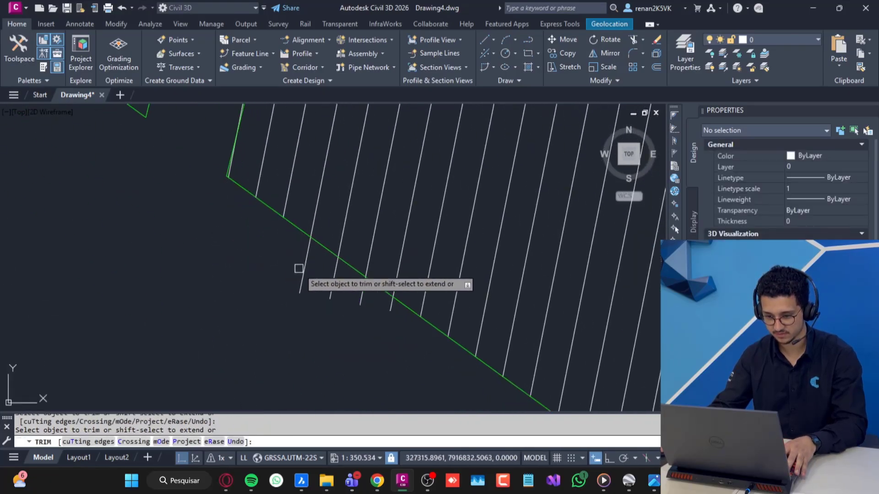
click(303, 269)
click(336, 278)
click(361, 297)
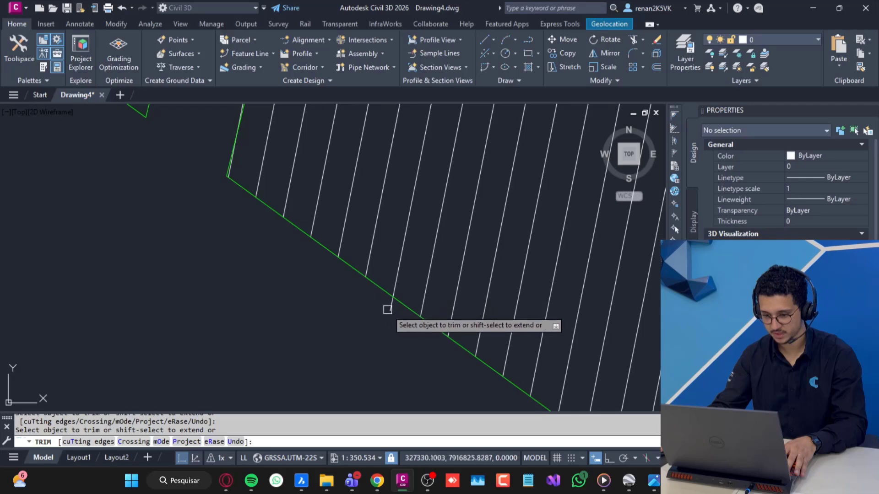
Trim the parts of the new lines lying beyond the TH-50 plot's western boundary, up toward the neighbouring plot's edge
scroll(389, 309, down, 6)
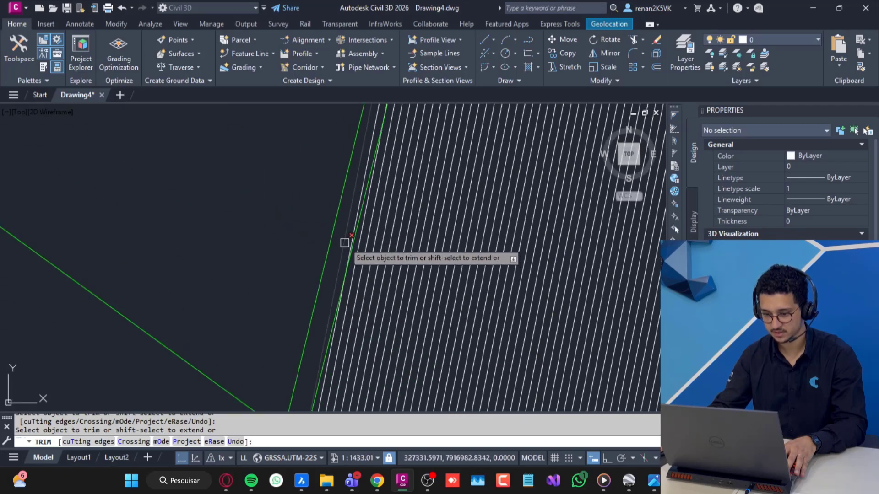
scroll(345, 212, up, 4)
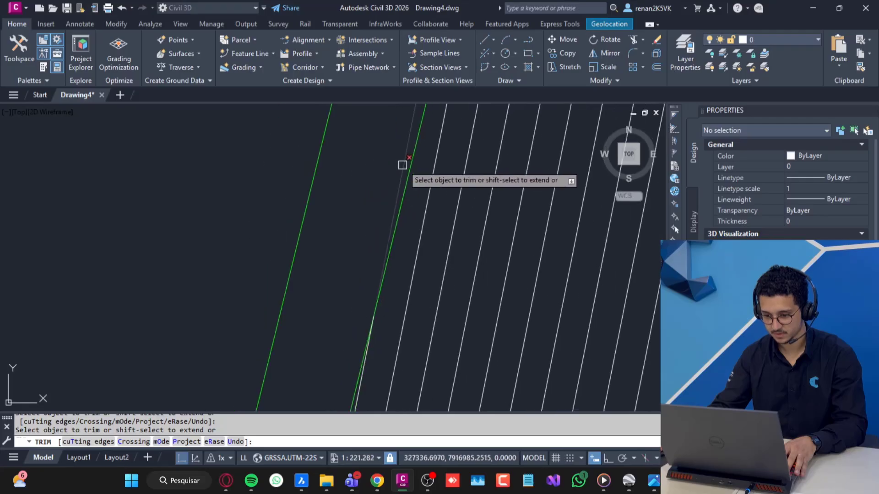
scroll(402, 164, down, 4)
scroll(403, 165, up, 6)
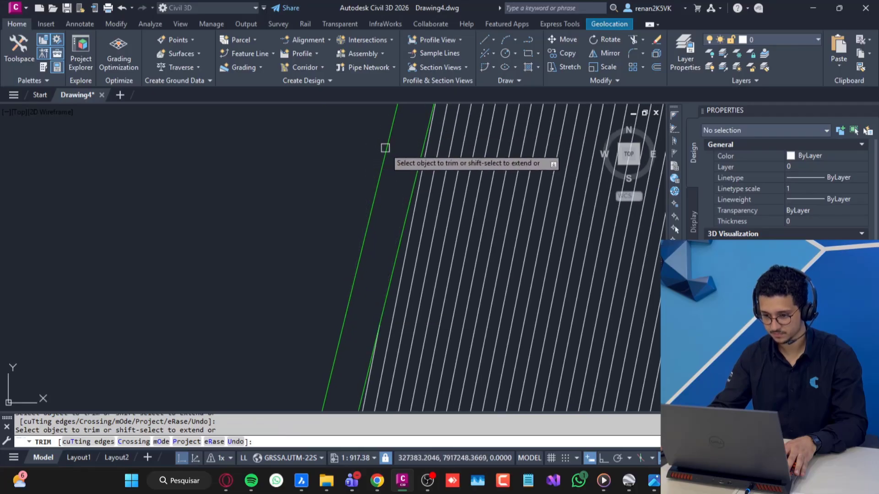
scroll(378, 151, down, 6)
scroll(399, 194, up, 10)
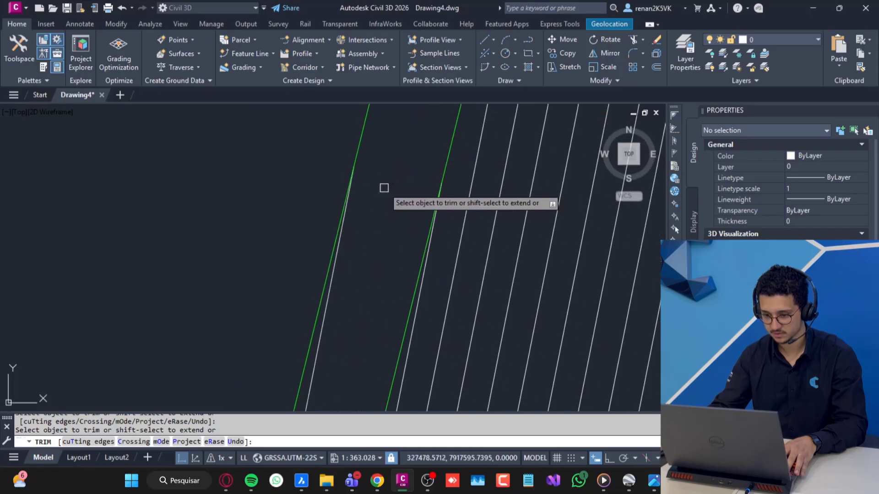
click(343, 247)
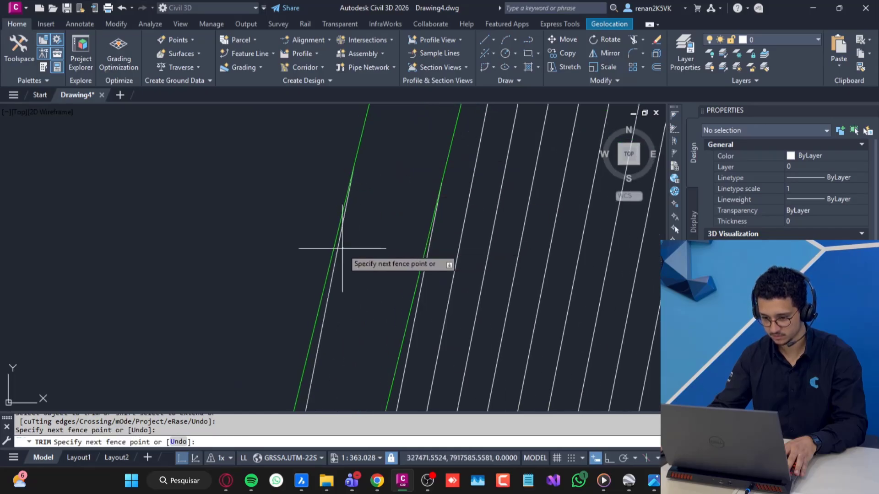
key(Return)
scroll(336, 262, down, 10)
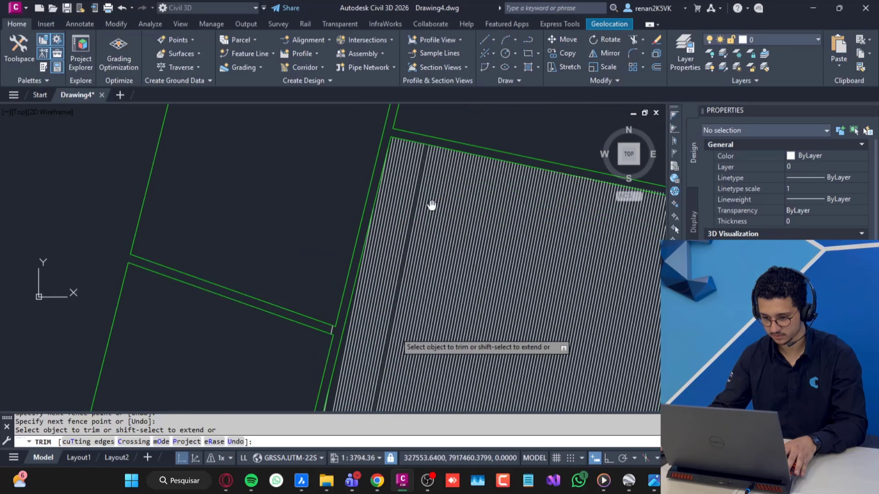
key(Escape)
scroll(357, 231, up, 6)
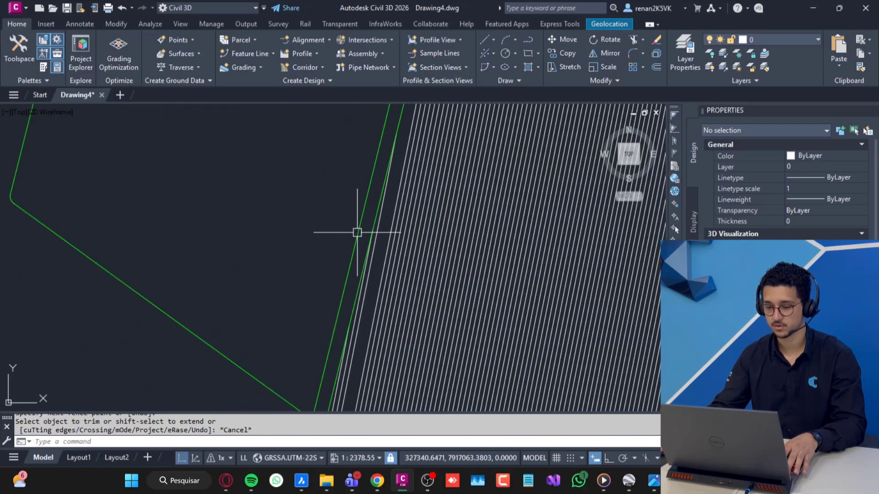
text(offs)
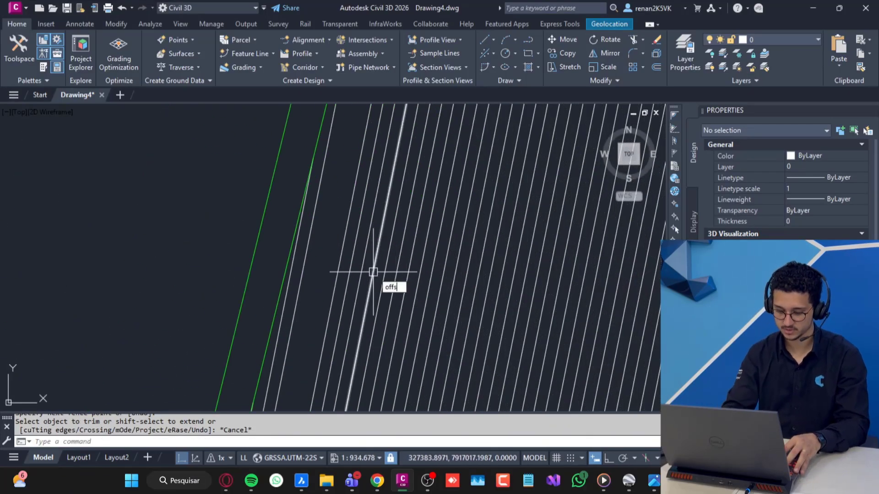
text(et)
key(Return)
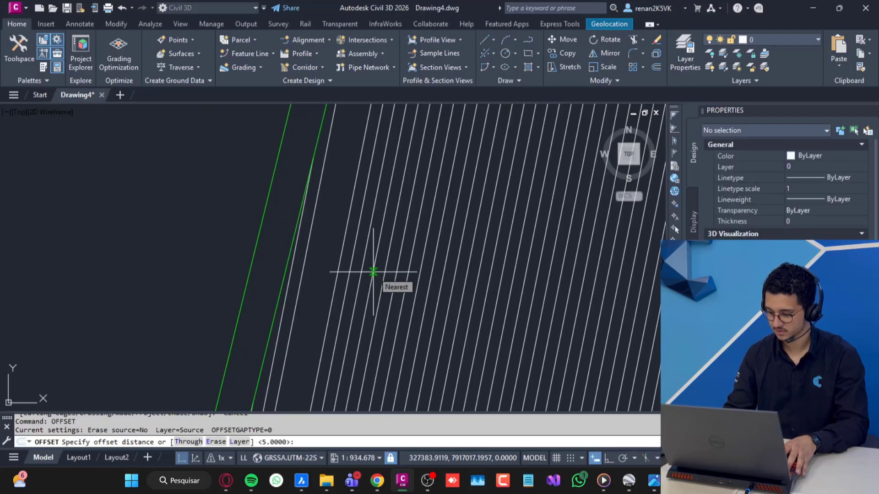
key(Escape)
Offset the line on the eastern edge of the gap by 5 toward the western boundary
text(offset)
key(Return)
text(5)
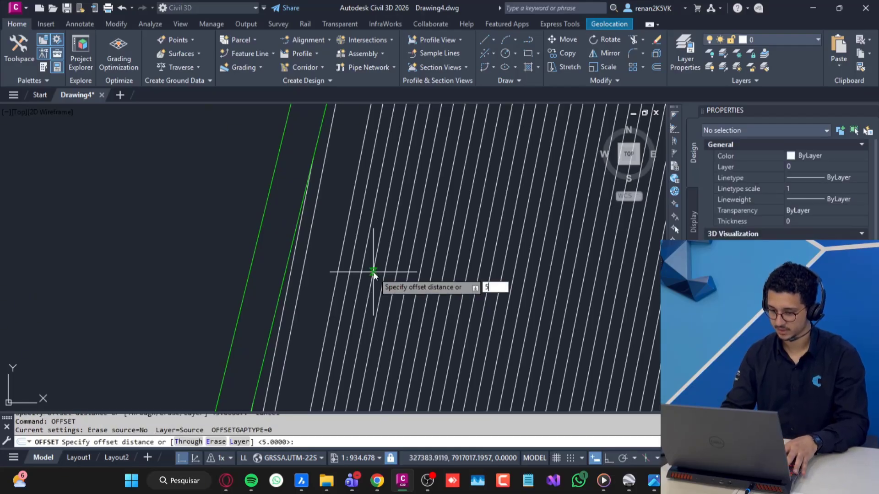
key(Return)
scroll(368, 273, up, 2)
click(314, 245)
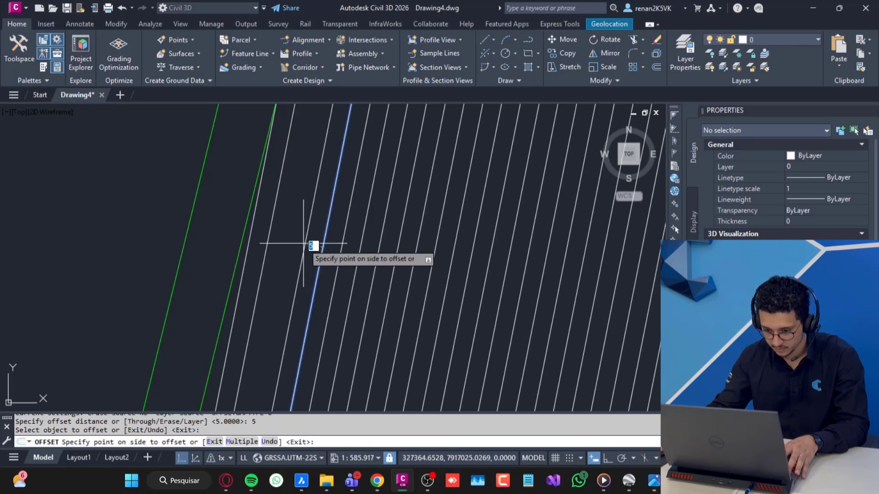
click(303, 239)
key(Return)
key(Escape)
Offset the line just added in the gap by another 5 westward to complete the even spacing
key(Return)
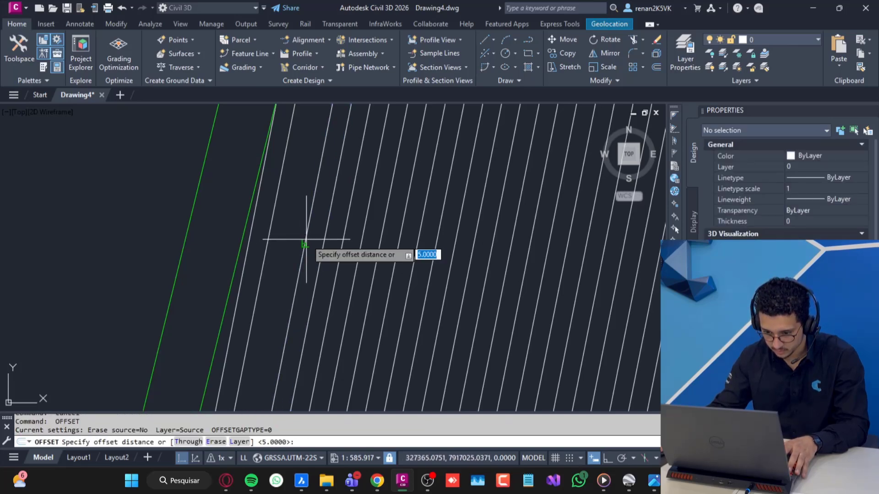
key(Return)
click(306, 239)
click(289, 240)
key(Escape)
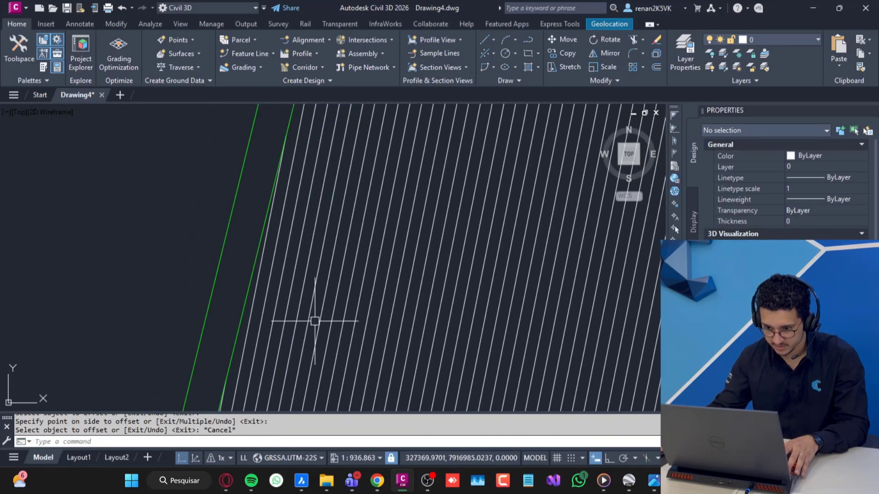
Trim the section of the gap-filling line that runs outside the plot's western boundary
scroll(314, 314, down, 1)
scroll(308, 249, up, 3)
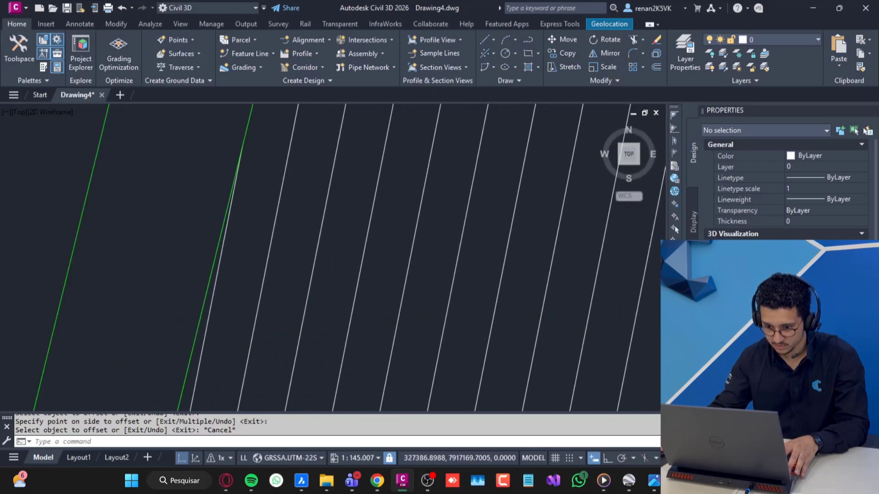
scroll(298, 333, down, 4)
scroll(293, 224, up, 3)
text(tr)
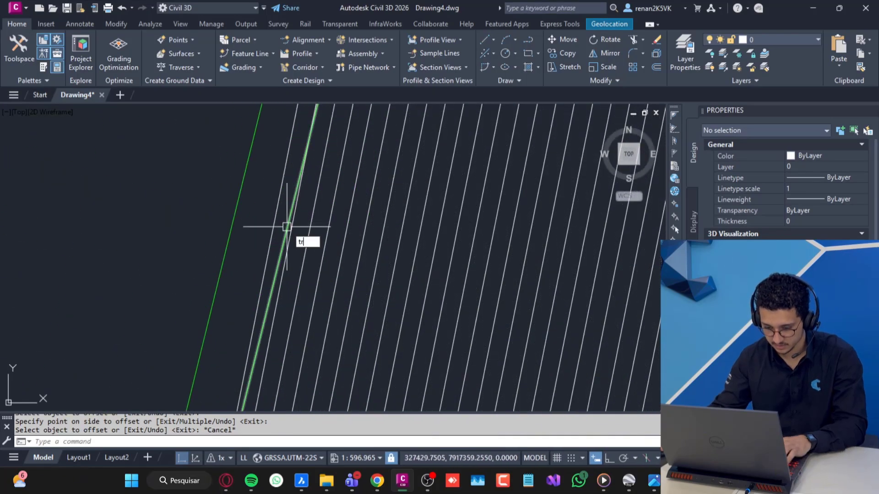
key(Return)
middle_drag(278, 222, 316, 76)
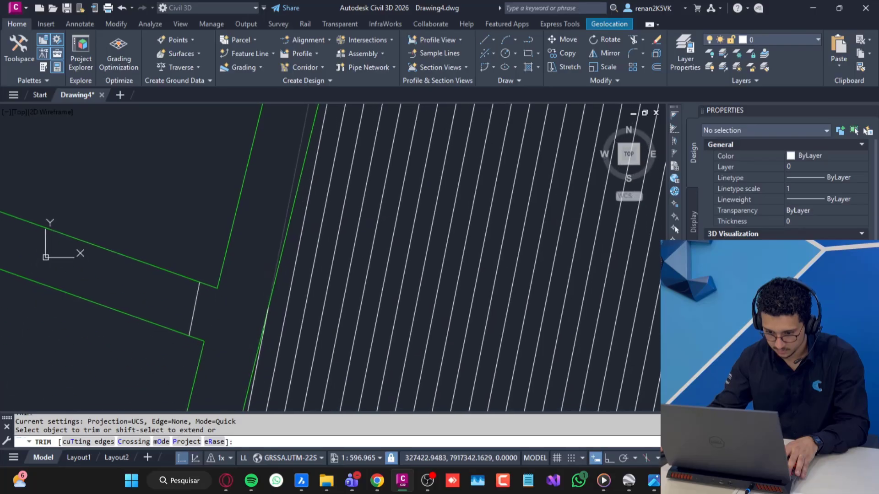
scroll(256, 267, up, 5)
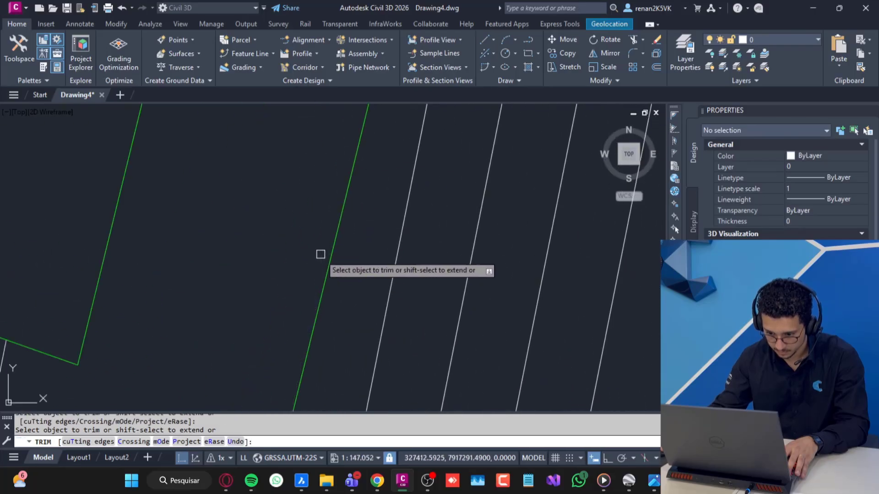
scroll(320, 254, down, 10)
key(Escape)
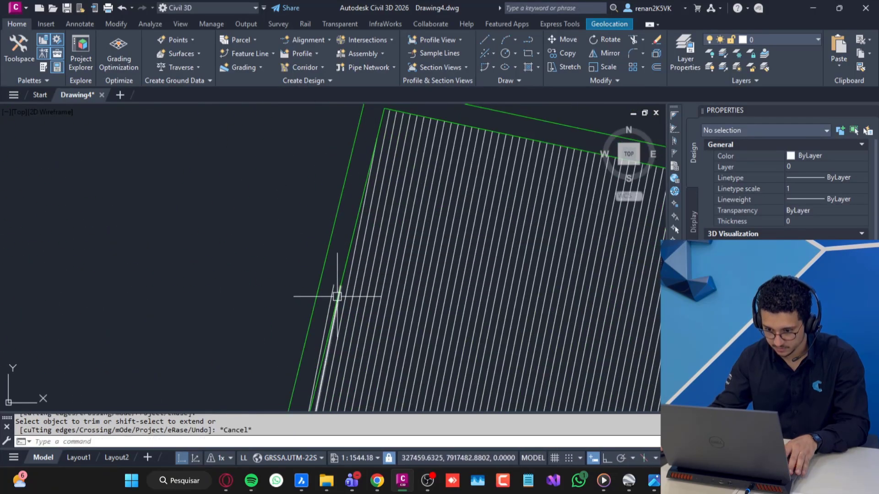
Trim the leftover line piece outside the western boundary and the gap-filling lines' overhanging lower ends at the southwestern boundary
scroll(334, 286, down, 2)
middle_drag(373, 314, 384, 200)
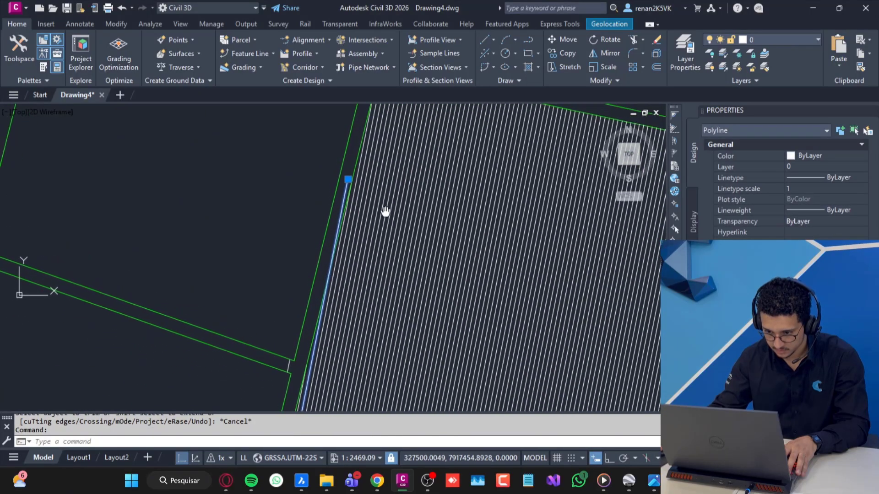
key(Escape)
text(tr)
key(Return)
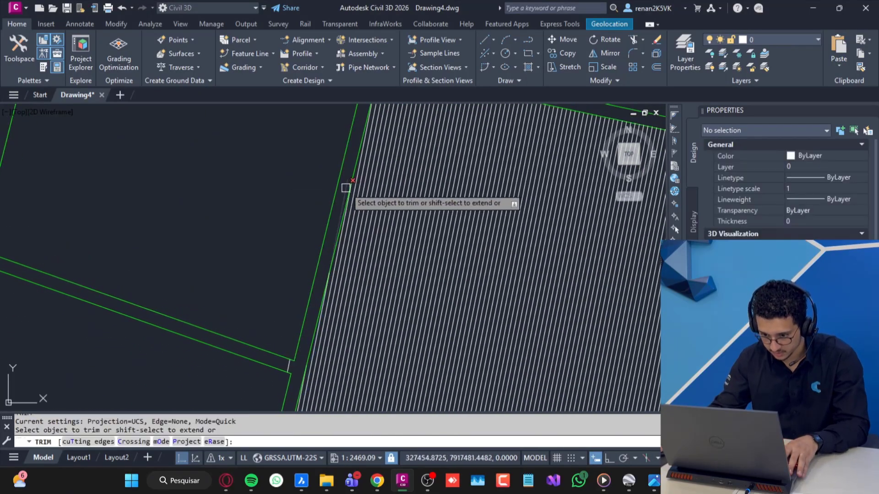
scroll(346, 187, down, 2)
scroll(334, 261, up, 12)
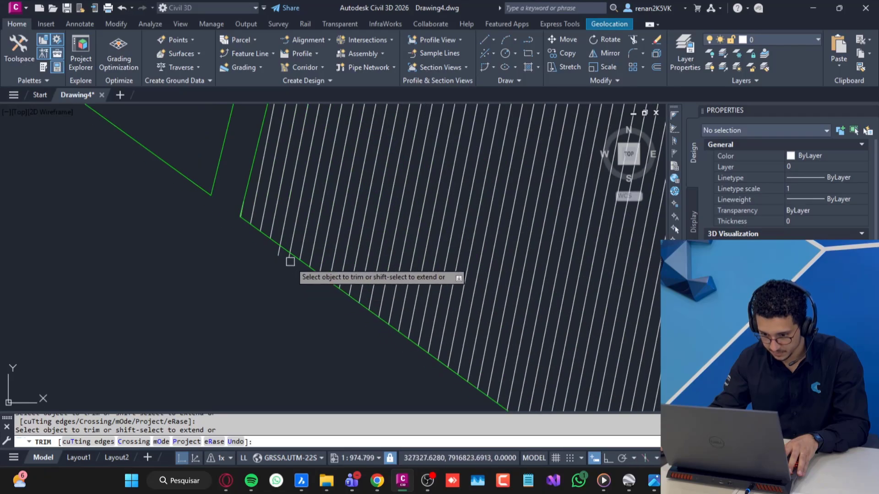
key(Escape)
scroll(367, 231, down, 15)
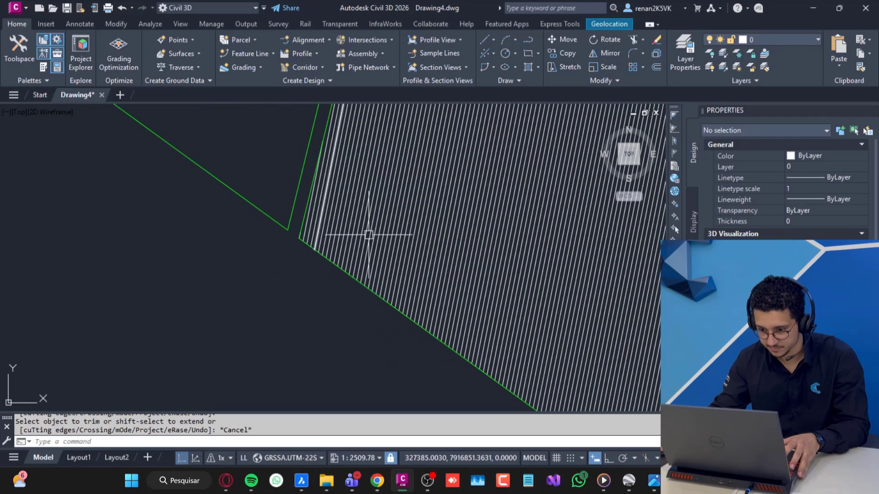
mouse_move(376, 260)
middle_down()
mouse_move(459, 259)
mouse_move(449, 261)
middle_up()
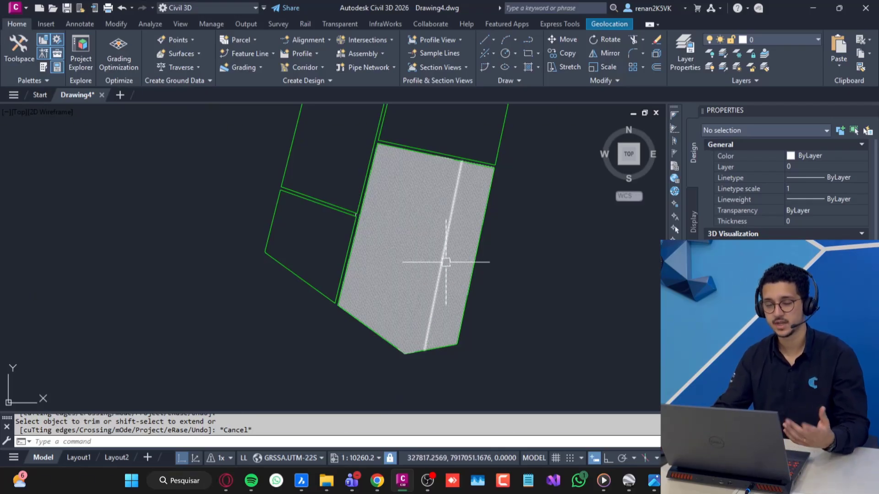
scroll(451, 216, up, 5)
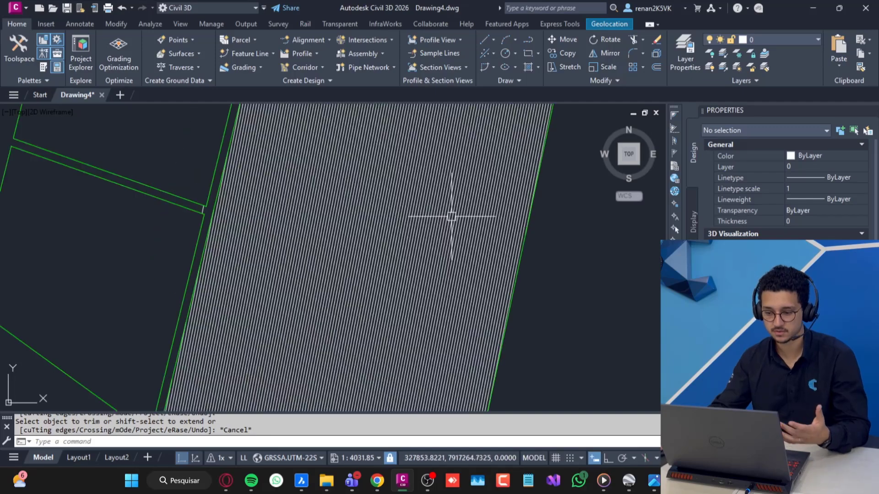
mouse_move(452, 215)
middle_down()
mouse_move(392, 285)
mouse_move(262, 201)
mouse_move(290, 210)
middle_up()
scroll(232, 157, up, 6)
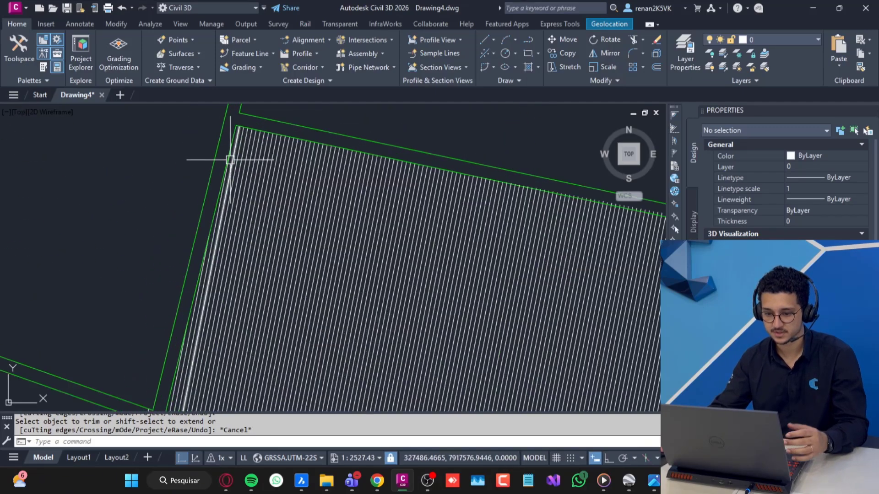
scroll(312, 239, down, 4)
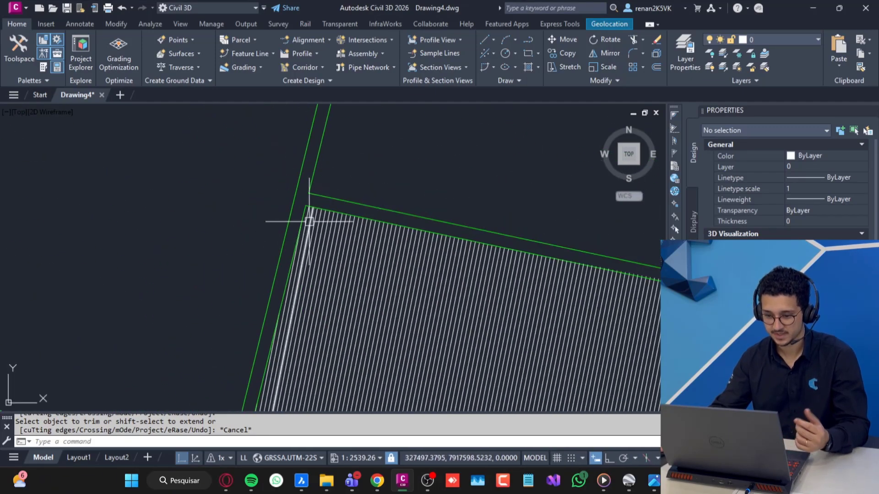
scroll(299, 225, down, 6)
mouse_move(313, 236)
middle_down()
mouse_move(305, 209)
mouse_move(332, 369)
middle_up()
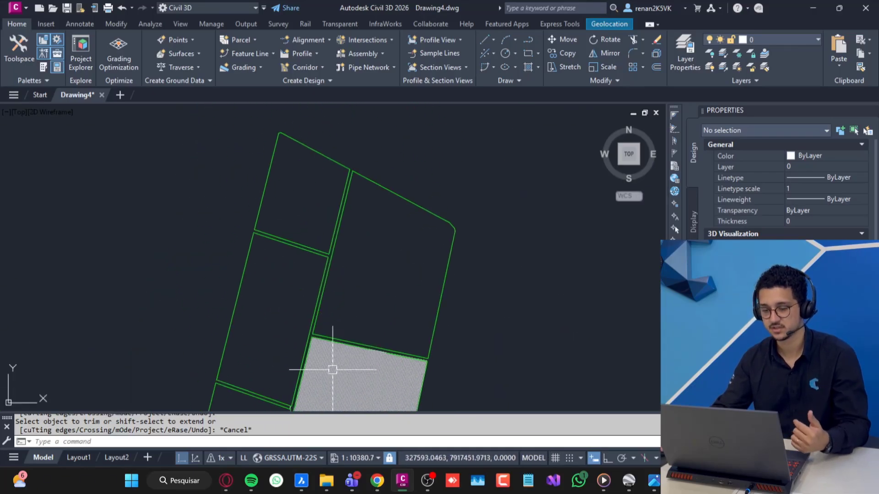
click(369, 277)
click(283, 212)
middle_drag(365, 319, 396, 124)
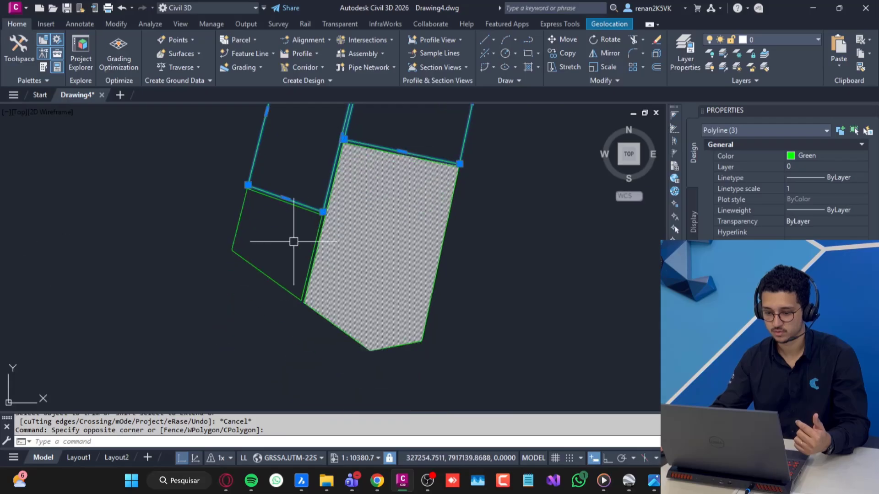
click(294, 242)
click(195, 218)
scroll(304, 236, up, 8)
click(247, 229)
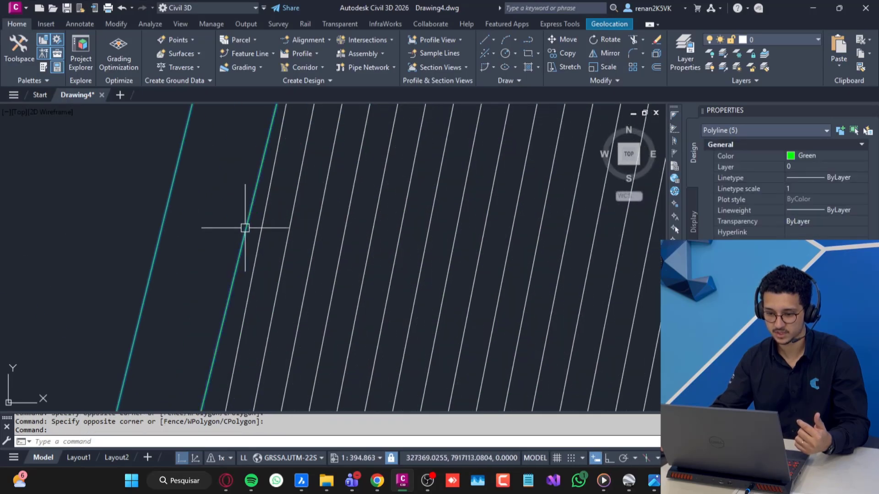
scroll(382, 244, down, 4)
scroll(381, 244, down, 6)
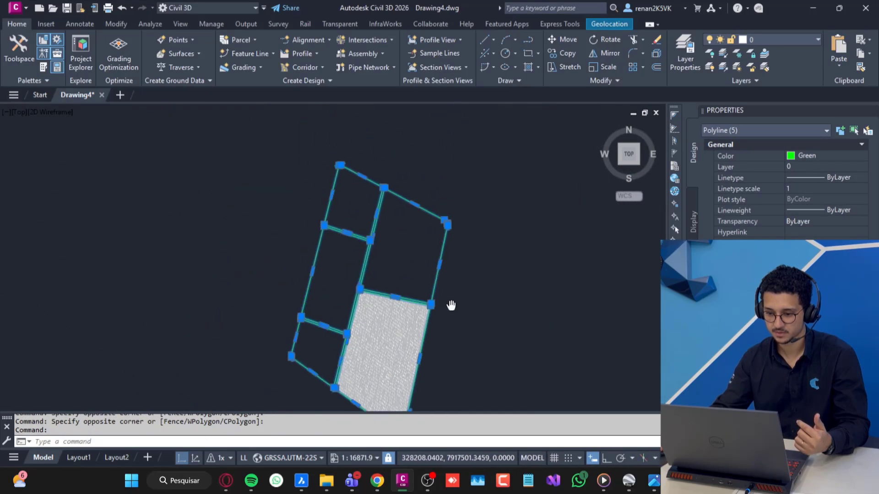
Create a new layer named Talhões and set its color to green
click(680, 59)
right_click(98, 107)
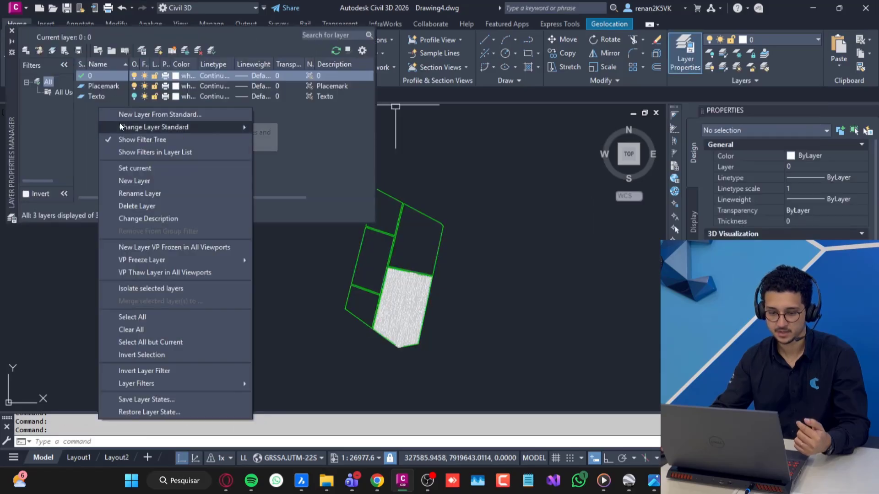
click(139, 181)
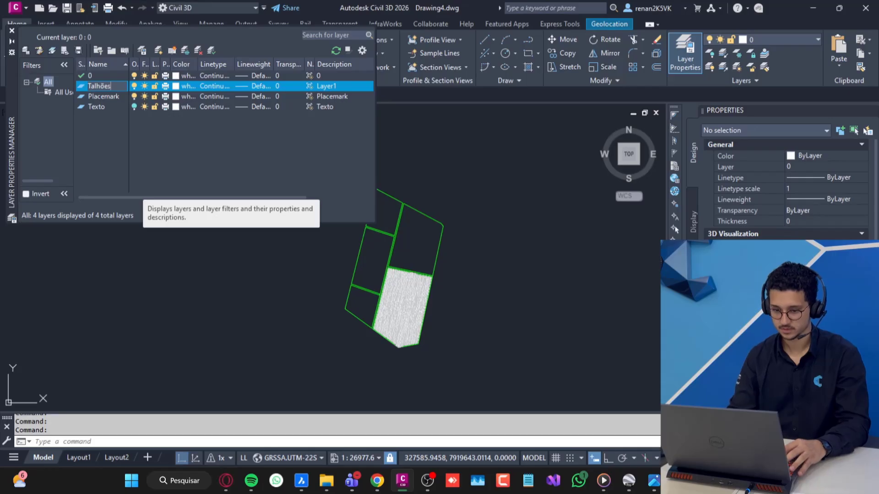
click(176, 86)
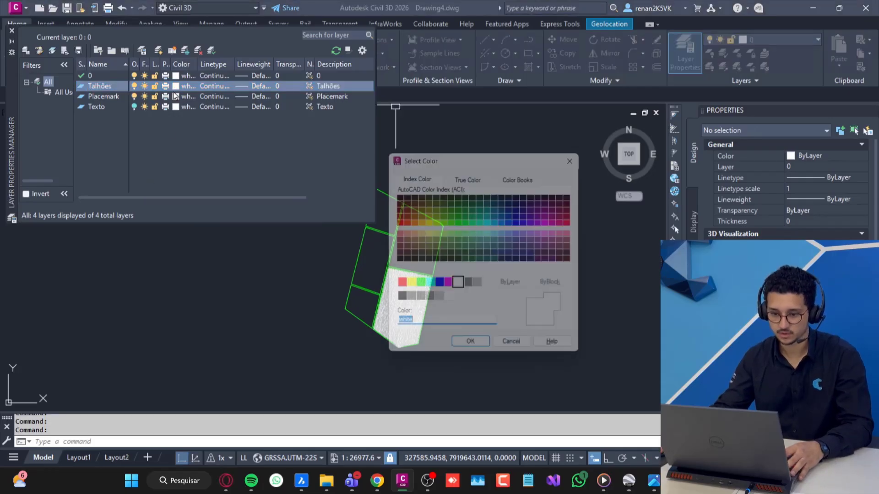
double_click(422, 293)
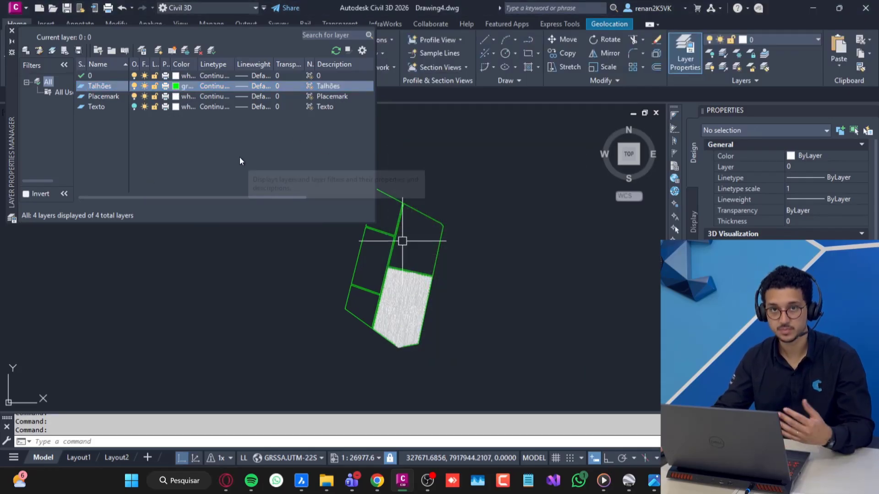
click(11, 32)
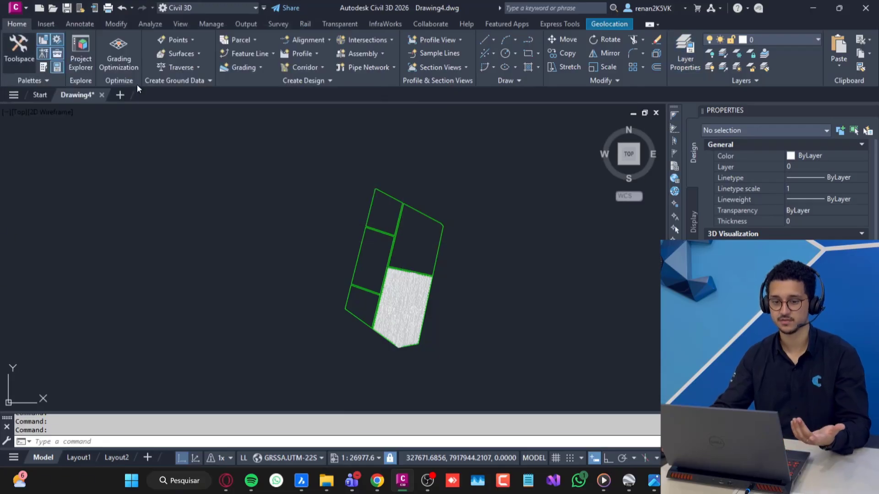
Select all five green plot outlines, including the boundary of the line-filled plot, and assign them to the Talhões layer
scroll(396, 221, up, 1)
click(419, 225)
click(377, 205)
middle_drag(384, 246, 431, 173)
click(407, 203)
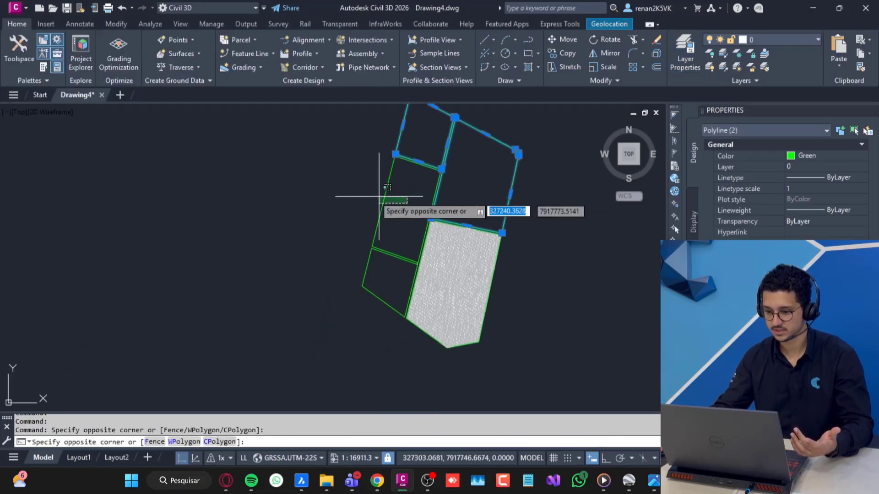
click(353, 196)
click(397, 270)
click(352, 273)
scroll(426, 301, up, 3)
scroll(383, 266, up, 3)
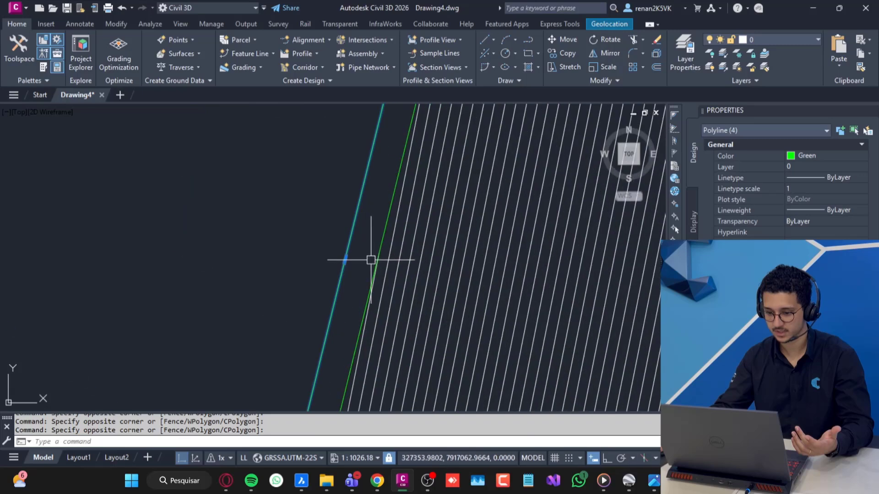
click(380, 254)
scroll(398, 240, down, 7)
mouse_move(433, 203)
middle_down()
mouse_move(457, 196)
mouse_move(427, 223)
middle_up()
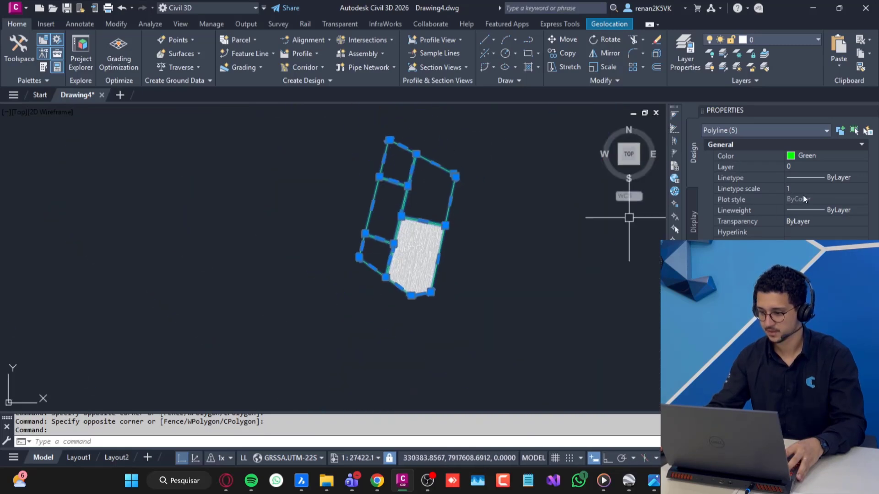
click(823, 165)
click(823, 165)
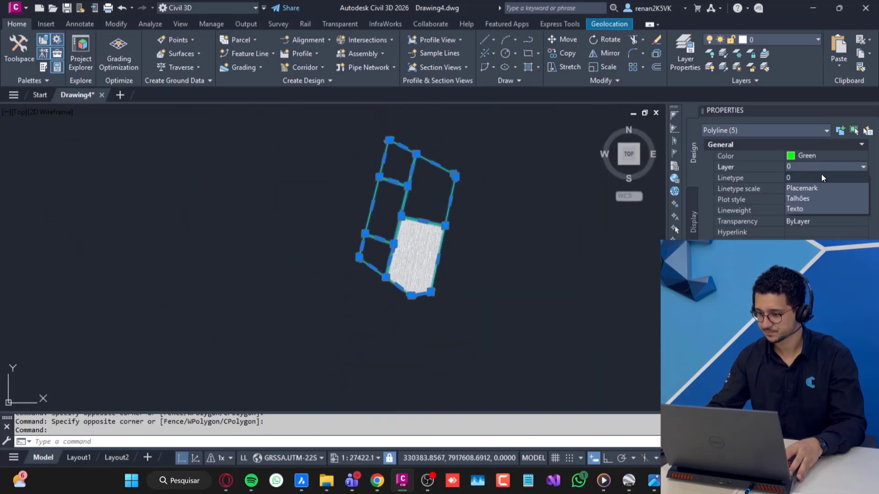
click(814, 198)
key(Escape)
scroll(412, 214, up, 4)
scroll(412, 214, up, 8)
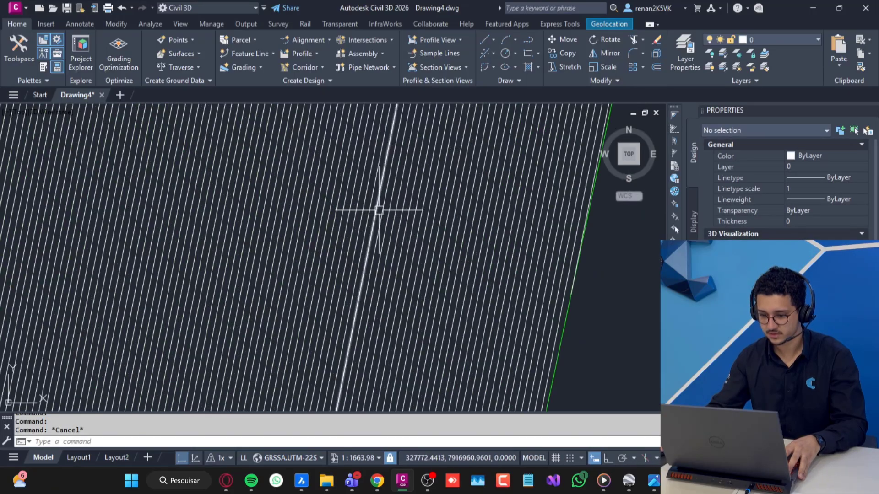
click(380, 210)
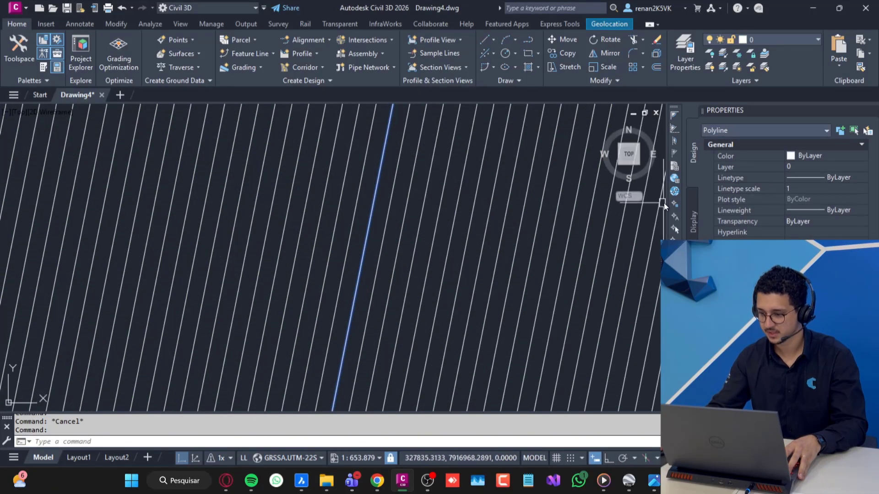
right_click(376, 192)
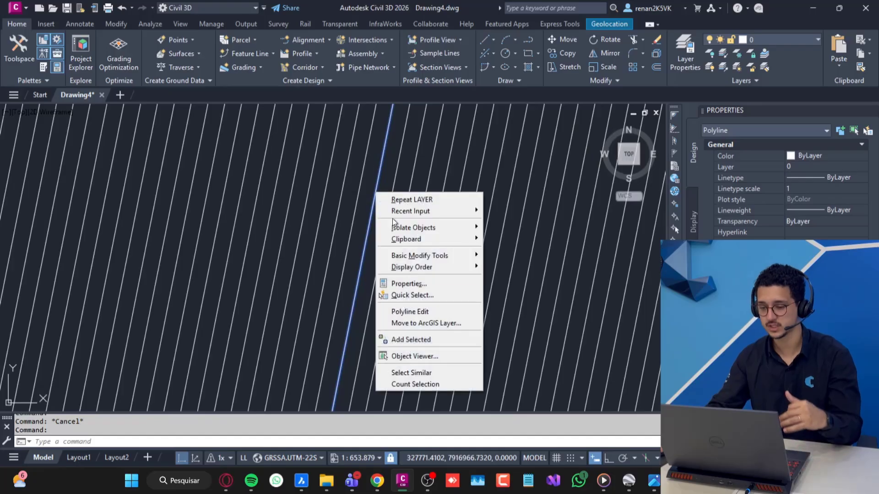
click(420, 371)
scroll(492, 270, down, 10)
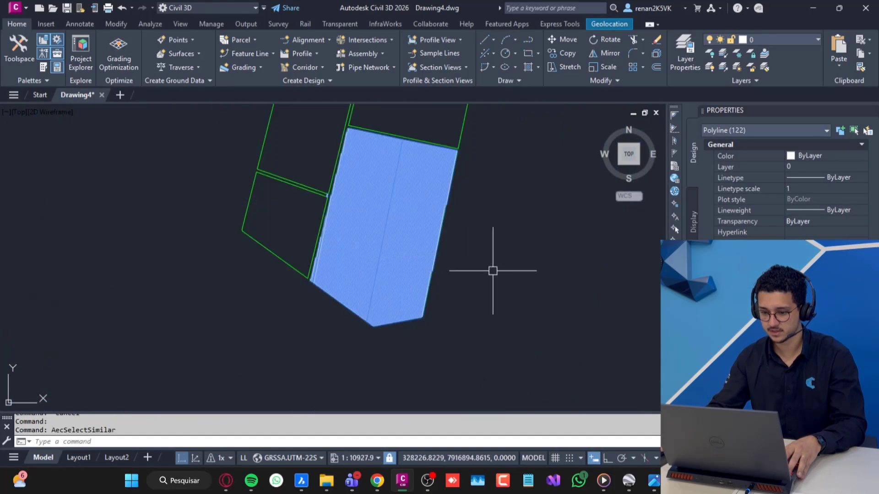
scroll(519, 263, down, 2)
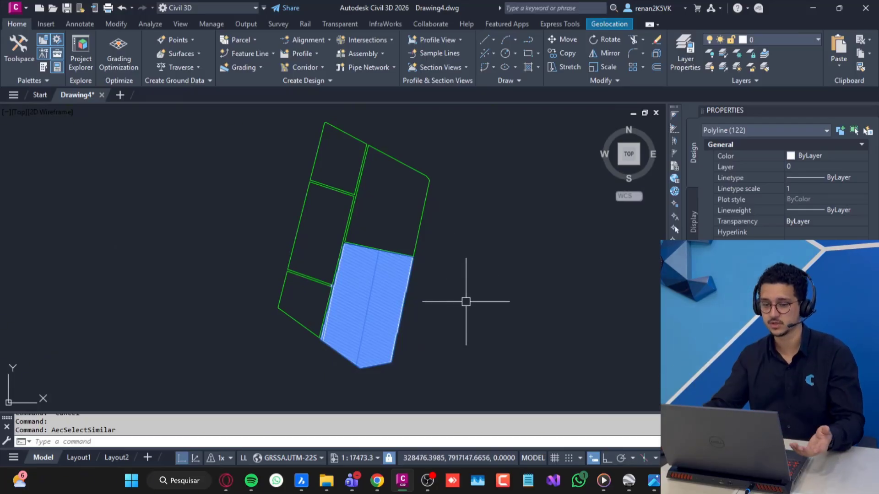
Create a new layer named Projeto and set its color to blue
click(696, 65)
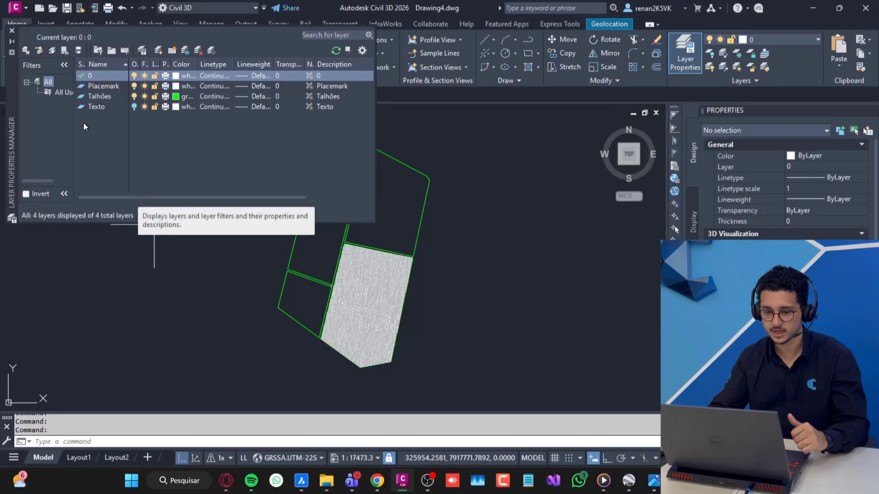
right_click(183, 138)
click(215, 209)
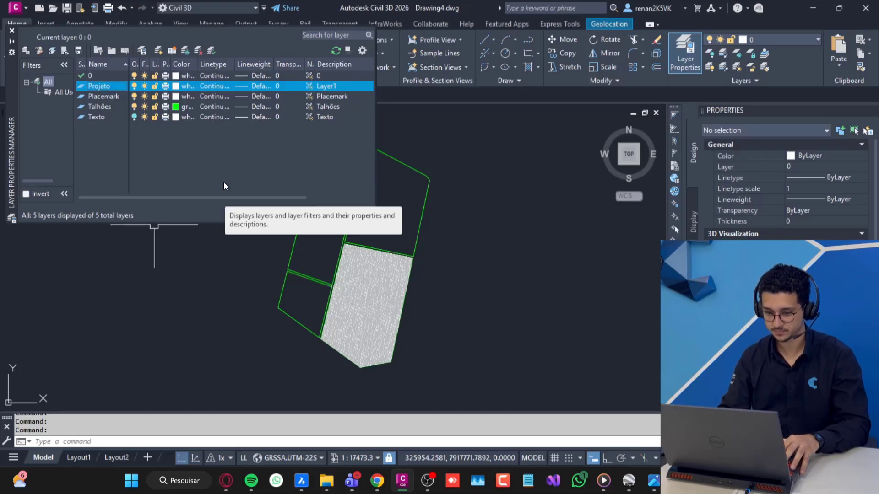
click(176, 86)
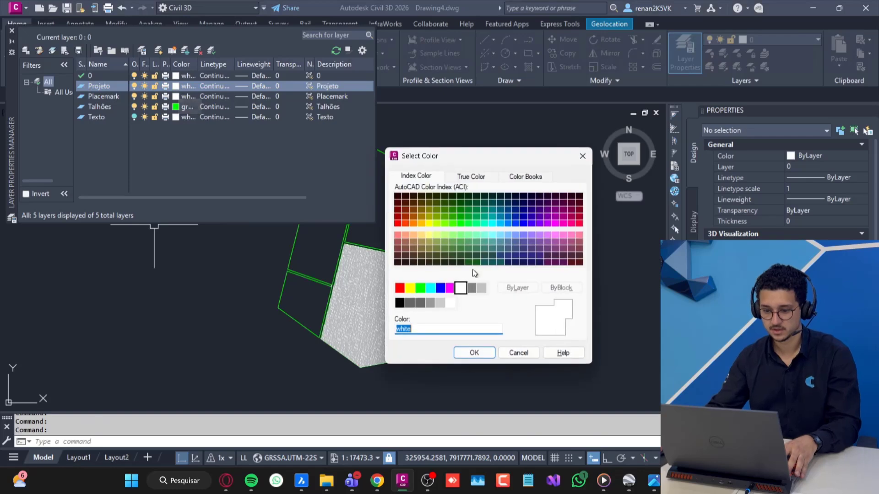
double_click(441, 288)
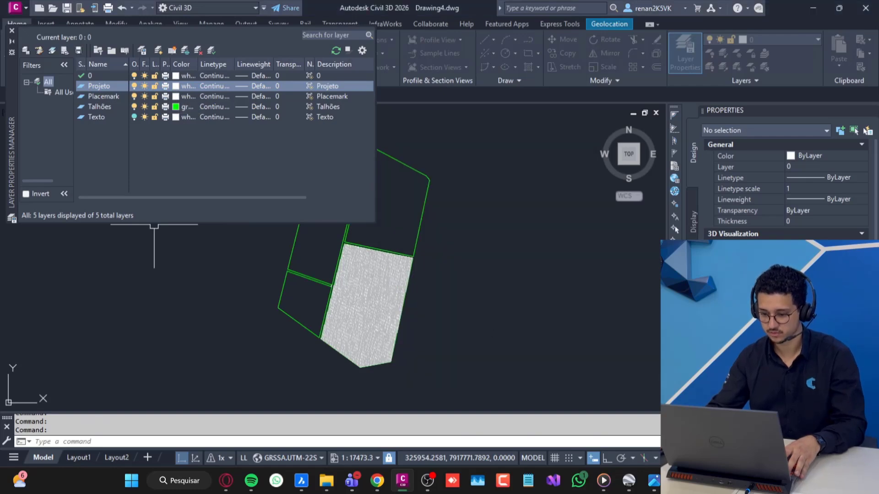
click(11, 33)
Select all the white parallel lines as similar objects and assign them to the Projeto layer
scroll(353, 288, up, 5)
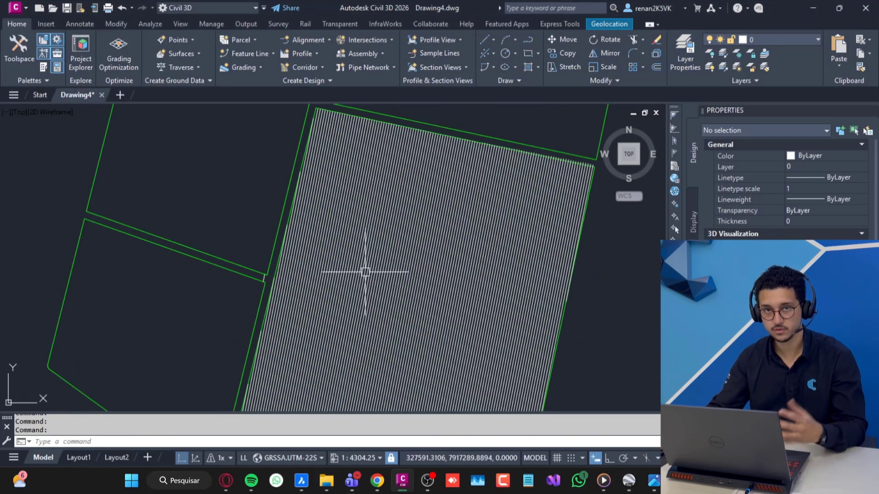
click(365, 271)
right_click(365, 271)
click(411, 255)
scroll(449, 264, down, 5)
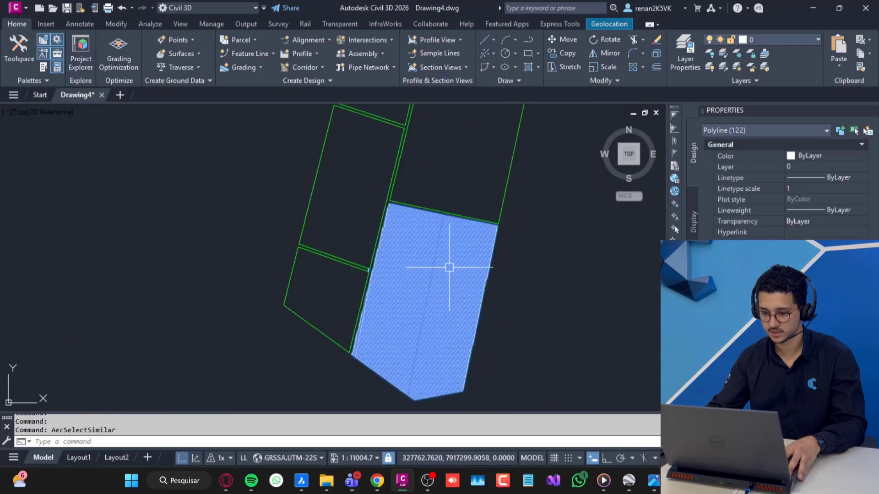
click(828, 165)
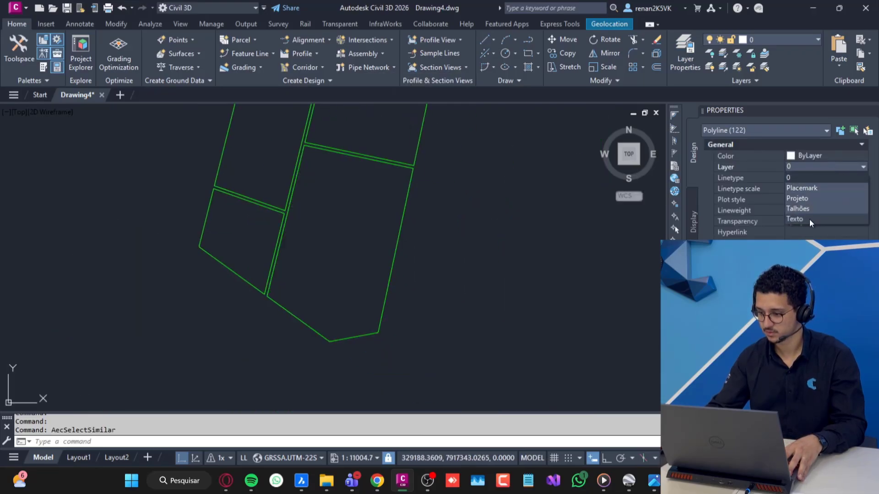
click(803, 199)
key(Escape)
Display the Aerial map type behind the drawing with the GEOMAP command
scroll(428, 244, up, 15)
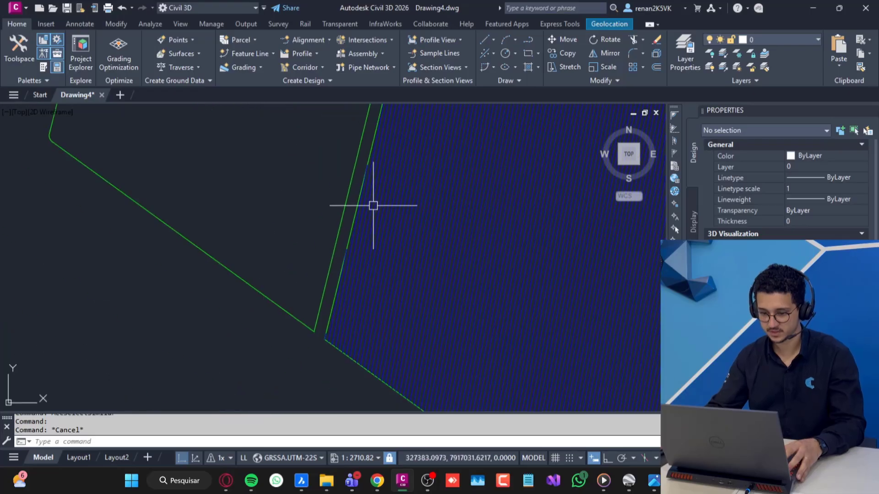
scroll(385, 232, down, 15)
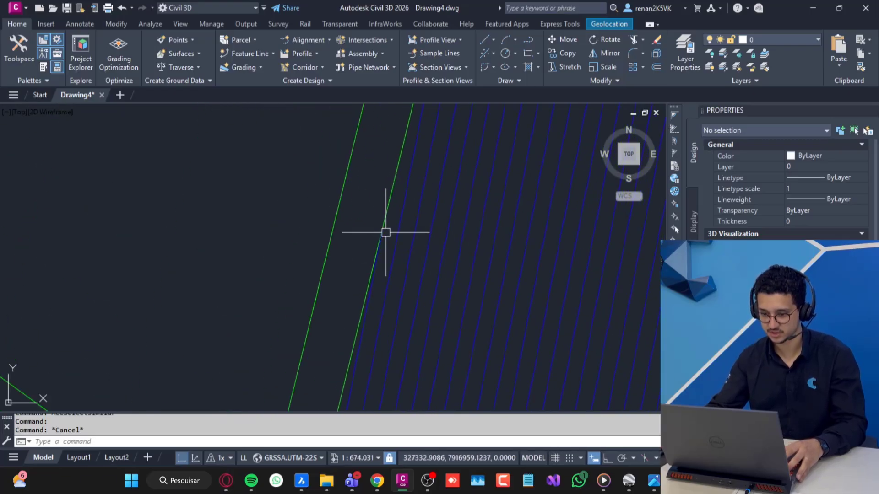
scroll(406, 260, down, 2)
middle_drag(405, 260, 420, 264)
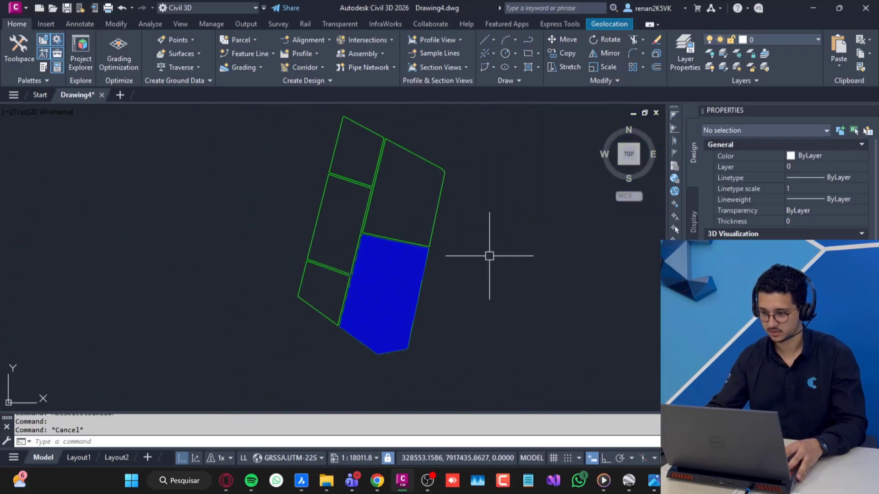
text(p)
key(Return)
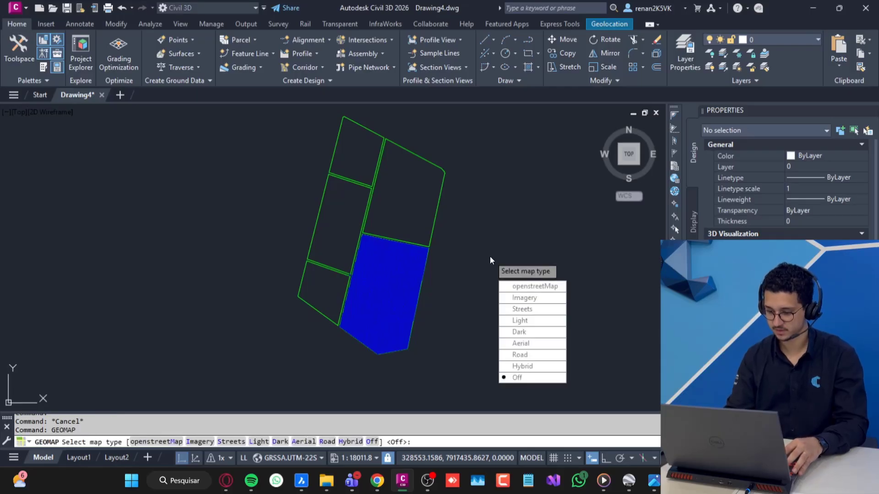
text(a)
key(Return)
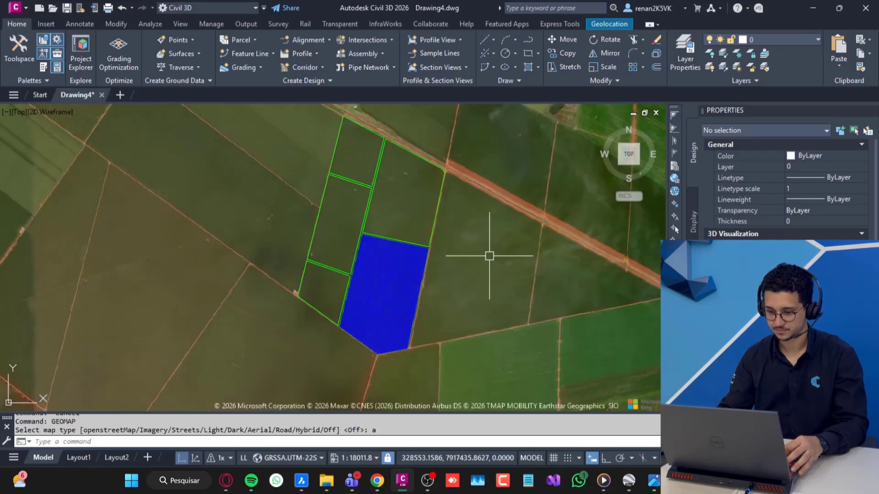
Examine the blue parallel lines and the plot's southern corner against the aerial imagery in a tilted view
scroll(368, 252, up, 4)
middle_drag(368, 252, 362, 162)
scroll(372, 270, up, 10)
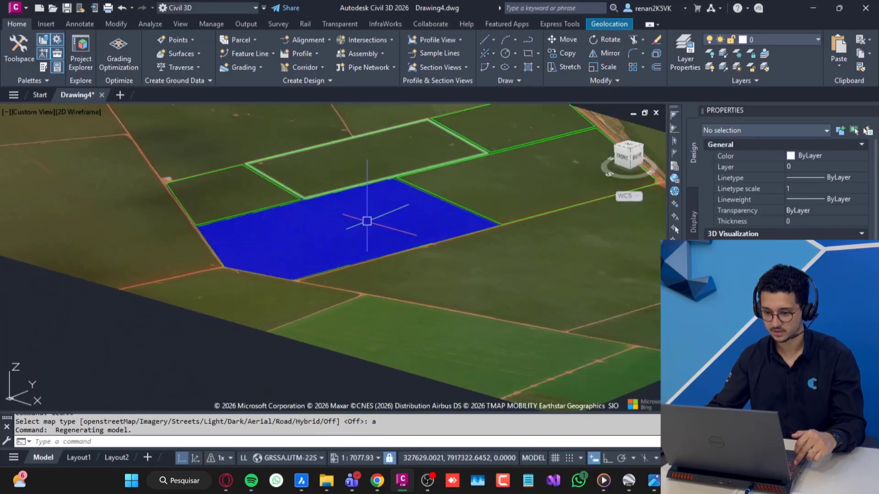
middle_drag(387, 277, 361, 306)
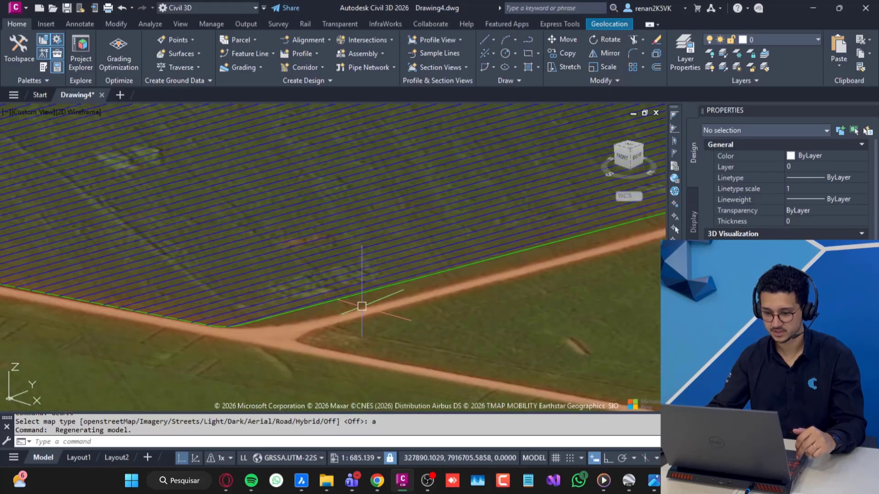
Restore the straight top view of the plots and switch off the background imagery with the GEOMAP Off option
middle_drag(293, 241, 519, 306)
middle_drag(507, 208, 312, 317)
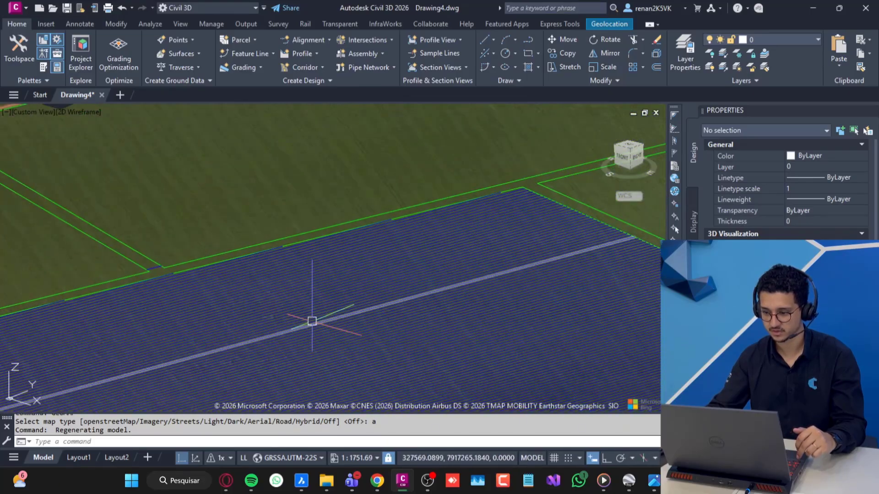
click(630, 145)
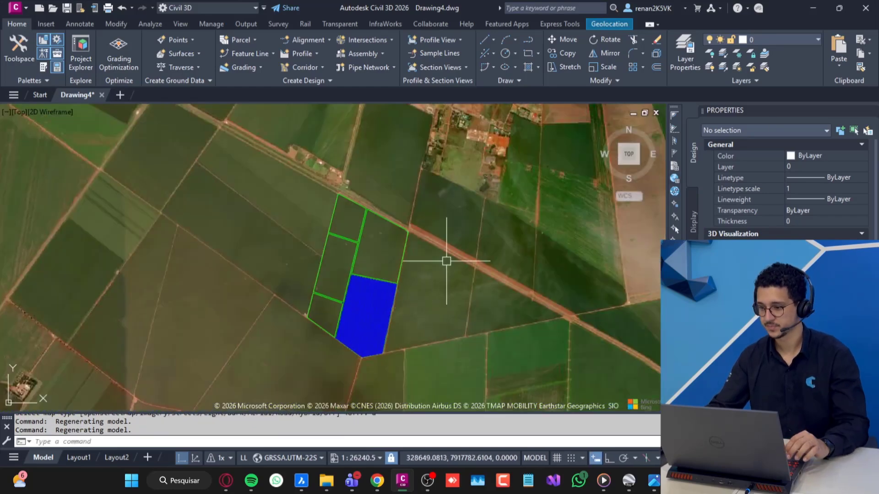
text(map)
key(Return)
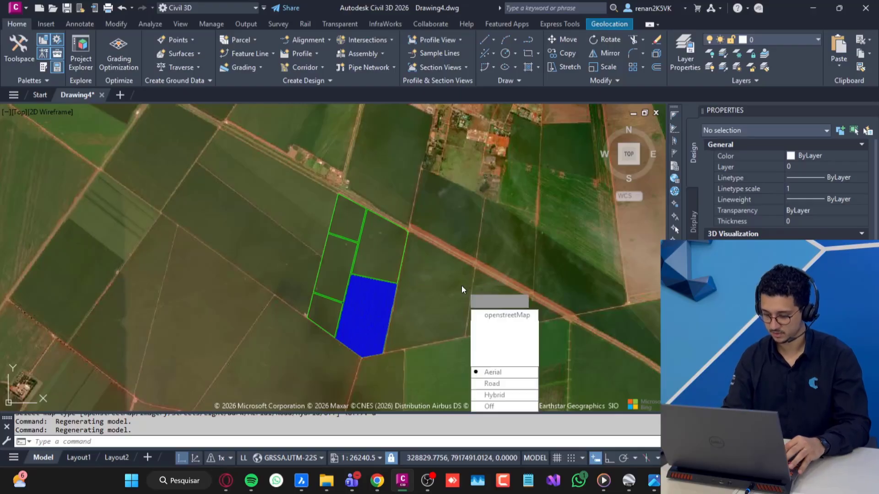
text(o)
key(Return)
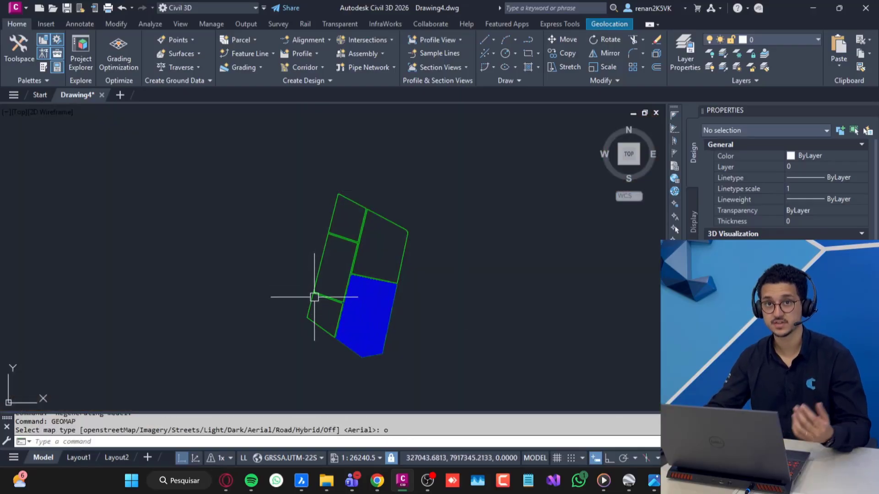
Turn off the Projeto layer to hide the blue parallel lines and leave the green plot outlines
scroll(418, 314, up, 5)
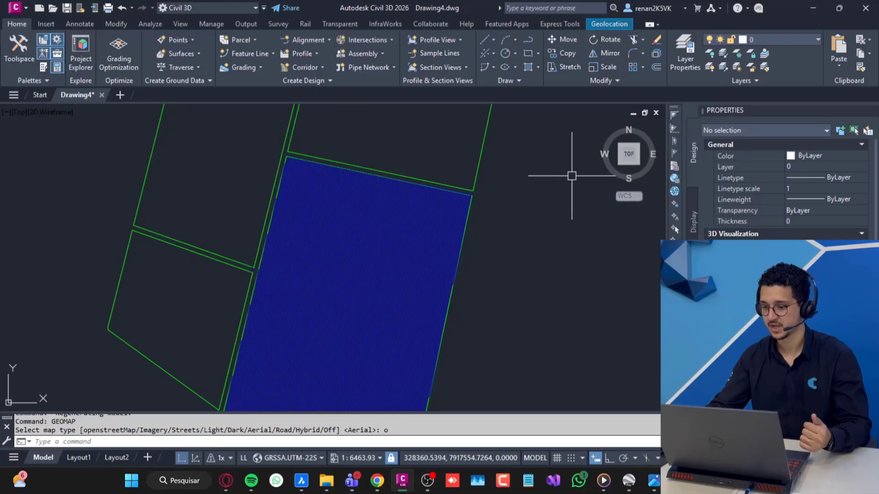
middle_drag(465, 265, 467, 229)
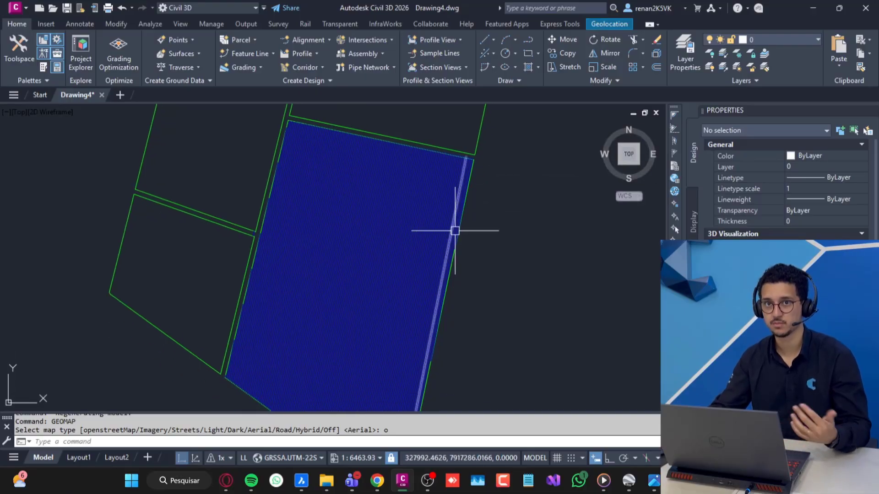
click(814, 40)
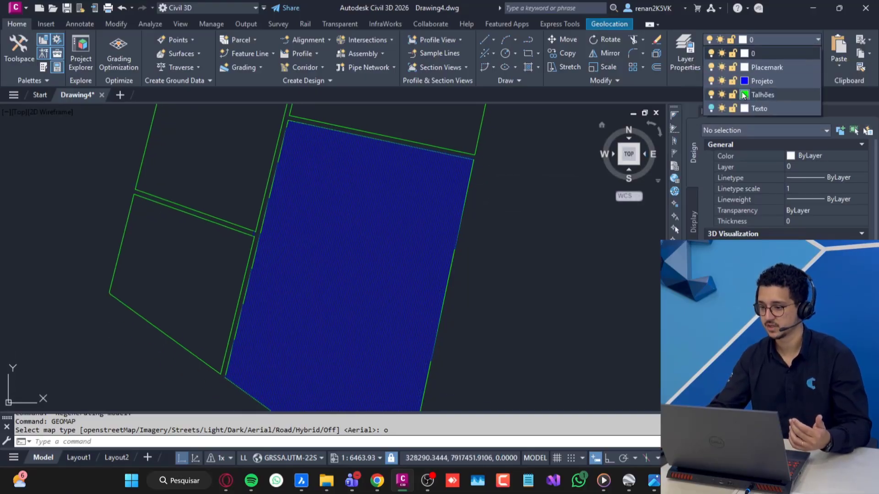
click(710, 83)
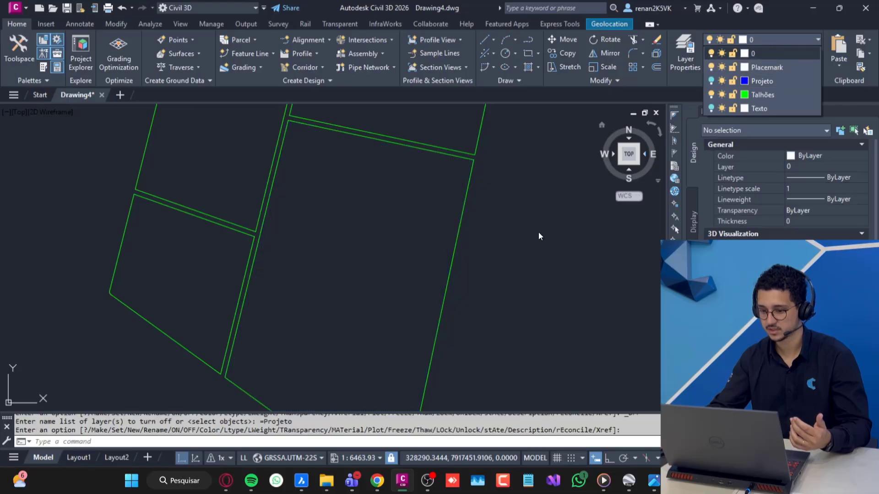
key(Escape)
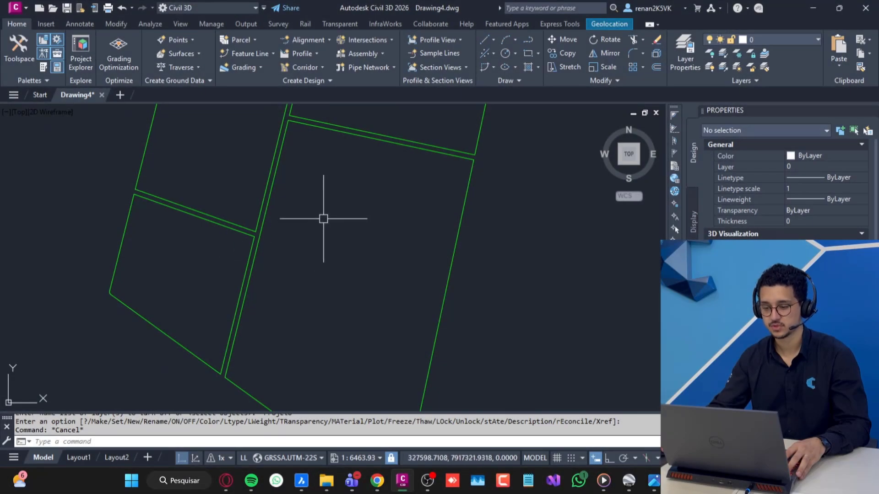
Offset the outline of the plot that held the blue lines and that of its northern neighbour 15 inward
scroll(323, 219, up, 4)
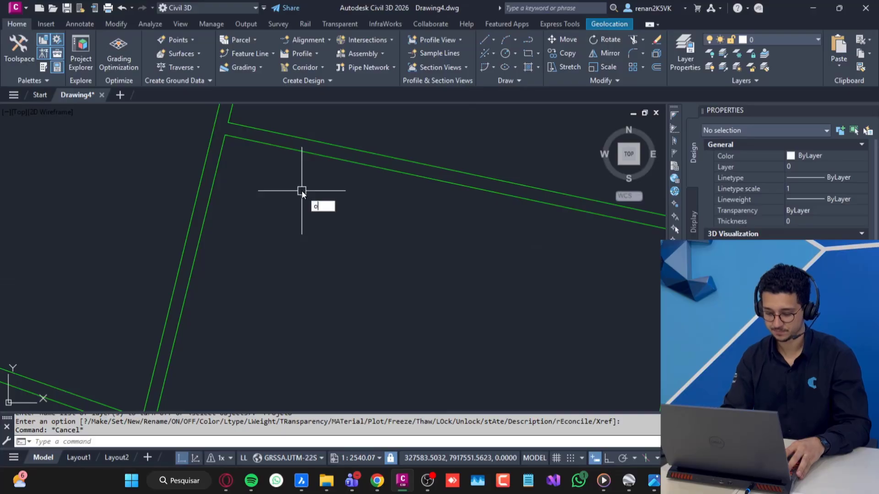
key(Return)
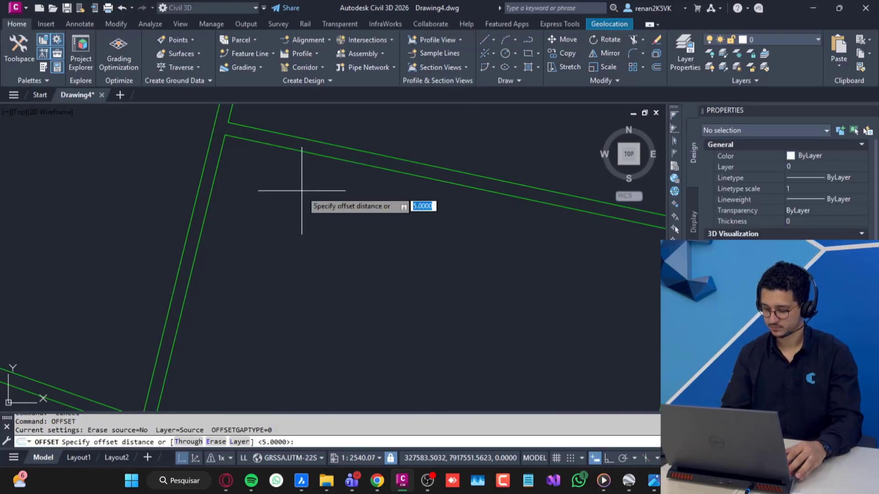
key(Return)
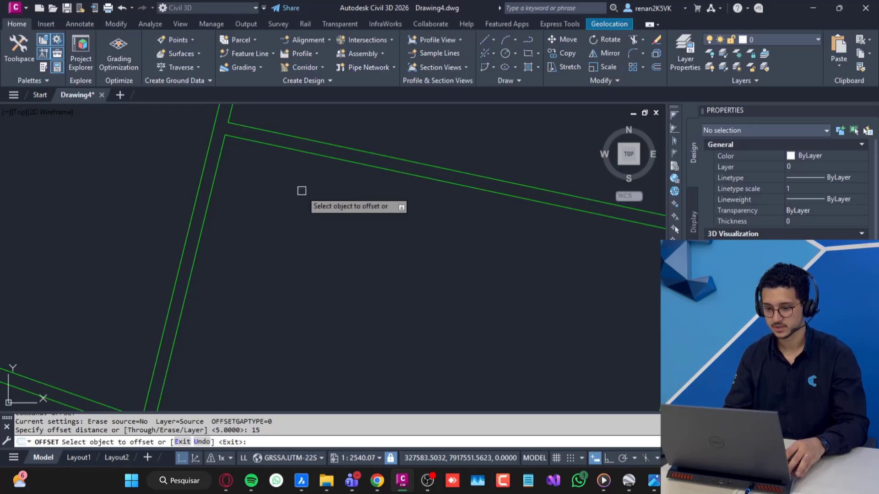
click(330, 157)
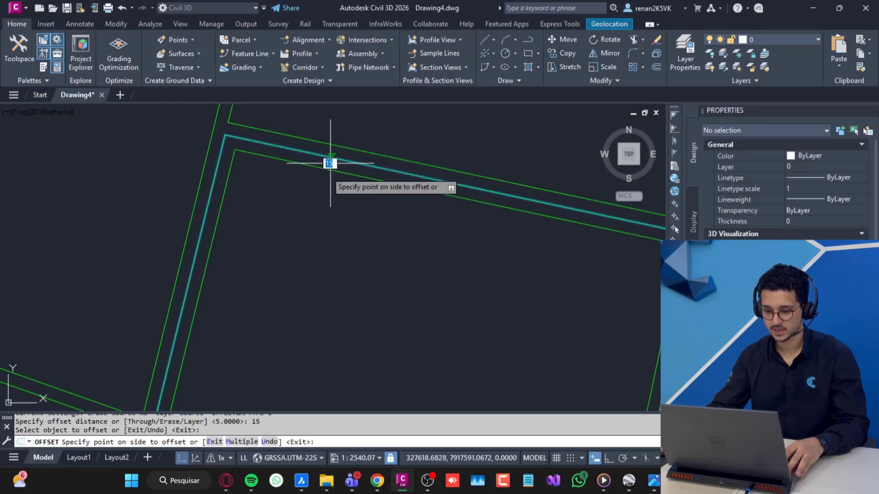
click(314, 211)
middle_drag(314, 210, 290, 306)
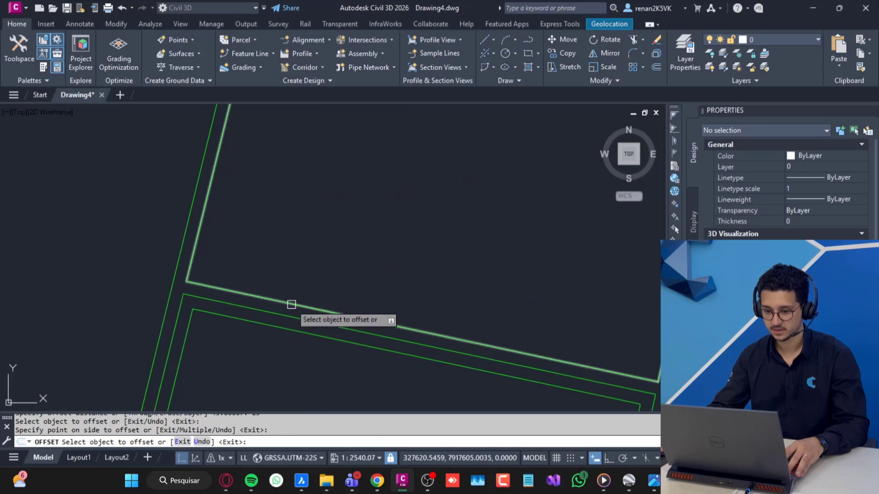
click(291, 303)
click(297, 286)
Offset the outlines of the three western plots inward by the same distance of 15
scroll(183, 293, down, 4)
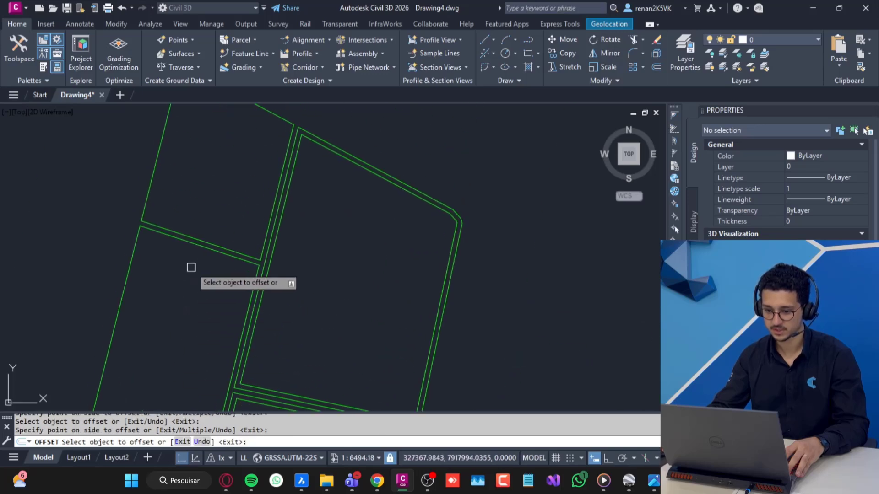
click(201, 238)
click(174, 306)
middle_drag(174, 307, 307, 174)
click(246, 200)
click(278, 282)
middle_drag(279, 282, 384, 145)
scroll(309, 263, up, 4)
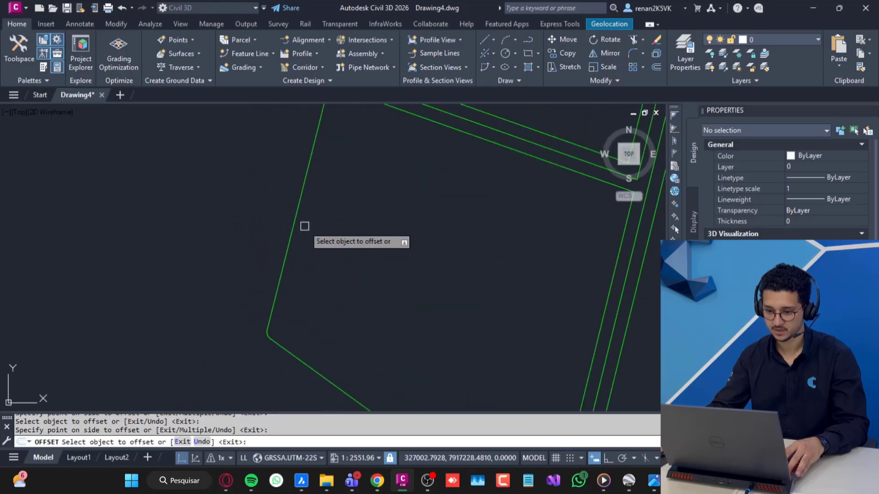
click(298, 220)
click(325, 219)
key(Escape)
Examine the new inner outlines, especially the northeast corner of the southeastern plot
scroll(457, 270, down, 4)
middle_drag(508, 268, 270, 216)
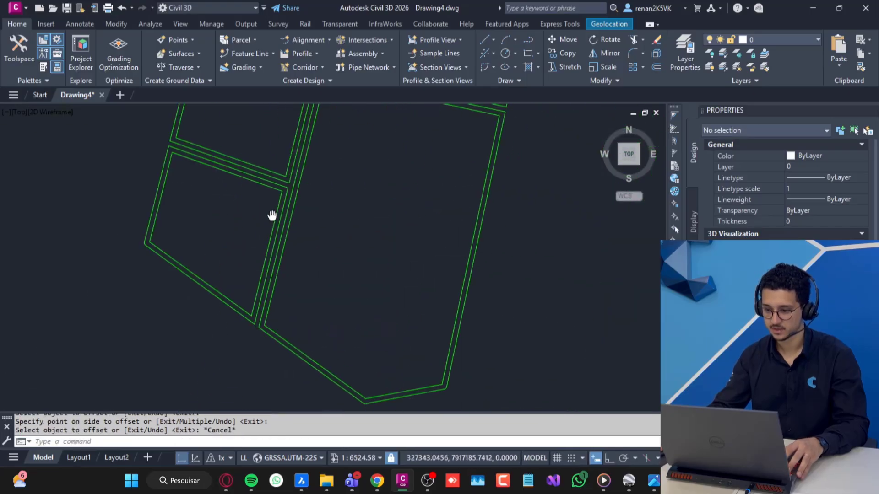
middle_drag(519, 182, 496, 263)
scroll(486, 211, up, 10)
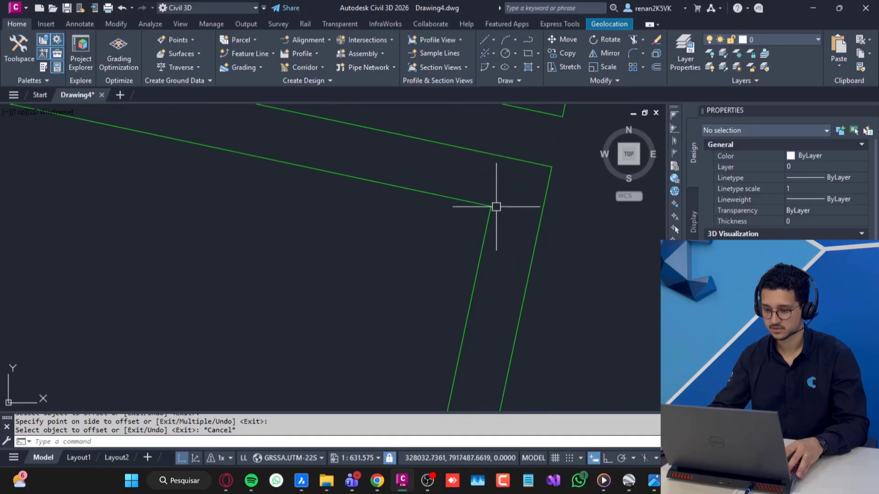
middle_drag(501, 211, 465, 275)
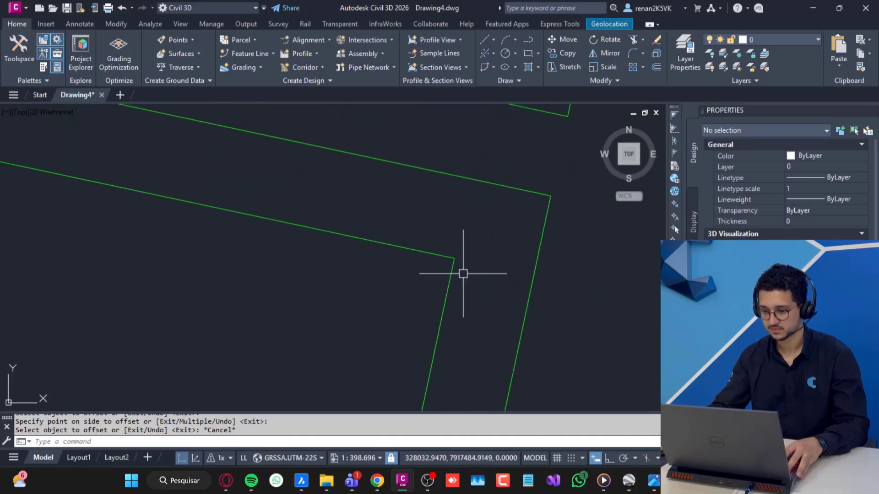
click(449, 272)
key(Escape)
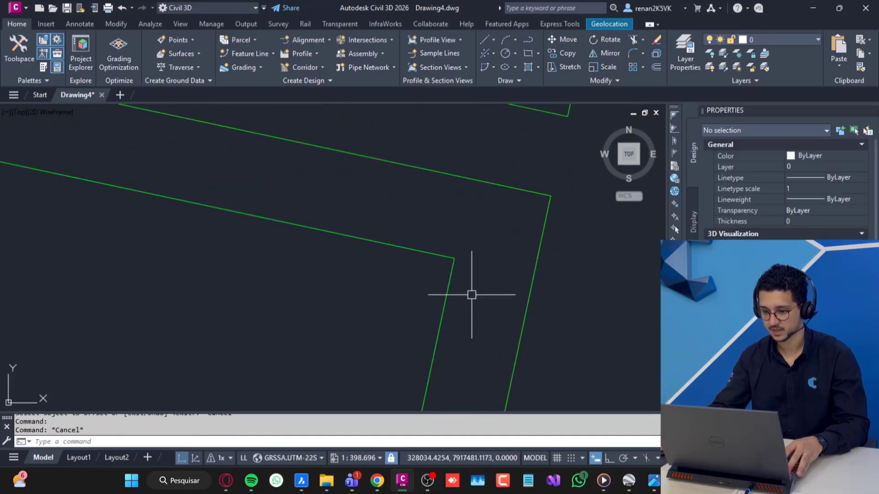
scroll(471, 295, down, 2)
scroll(468, 294, down, 2)
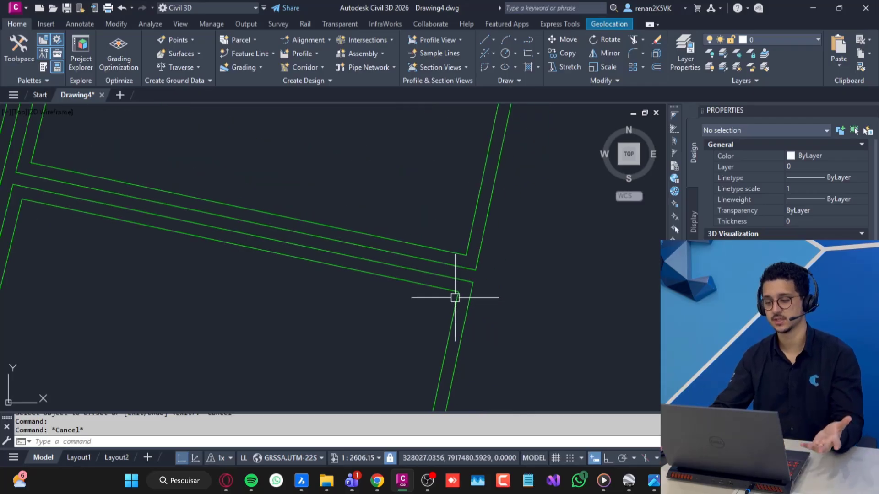
Try to break the southeastern plot's inner outline across its northeast corner, and undo the break
scroll(468, 295, up, 6)
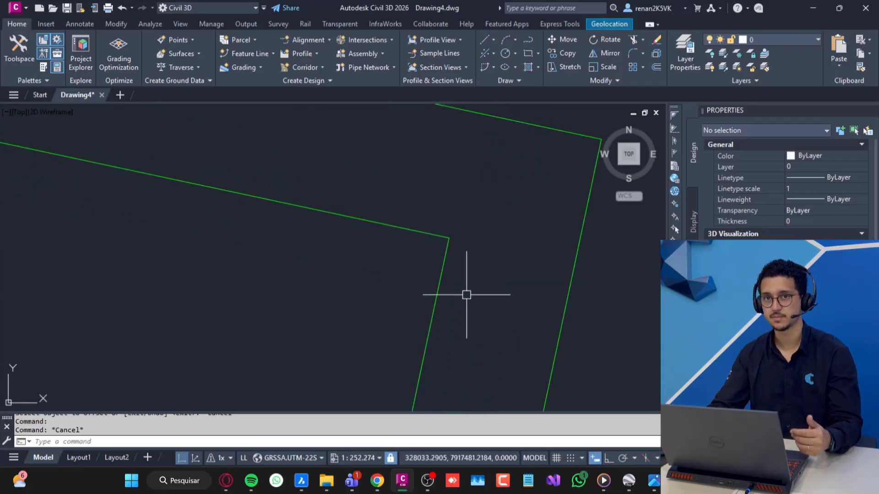
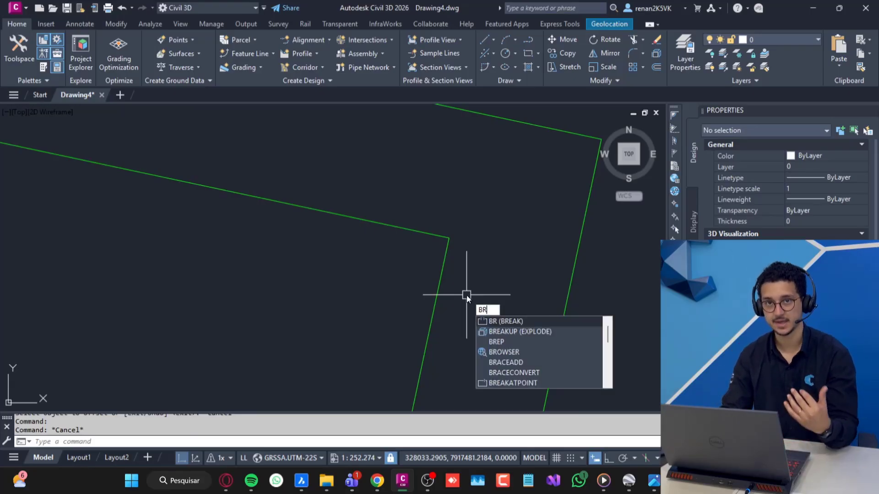
key(Return)
click(438, 296)
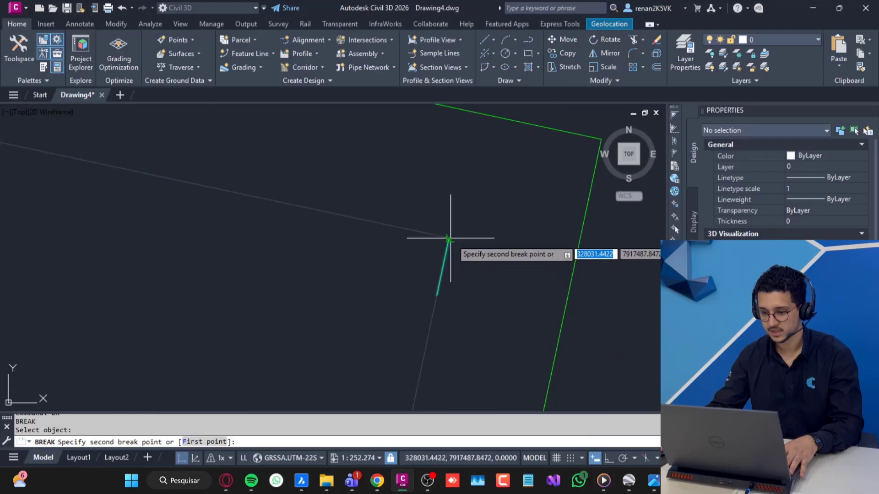
click(342, 215)
scroll(428, 237, down, 6)
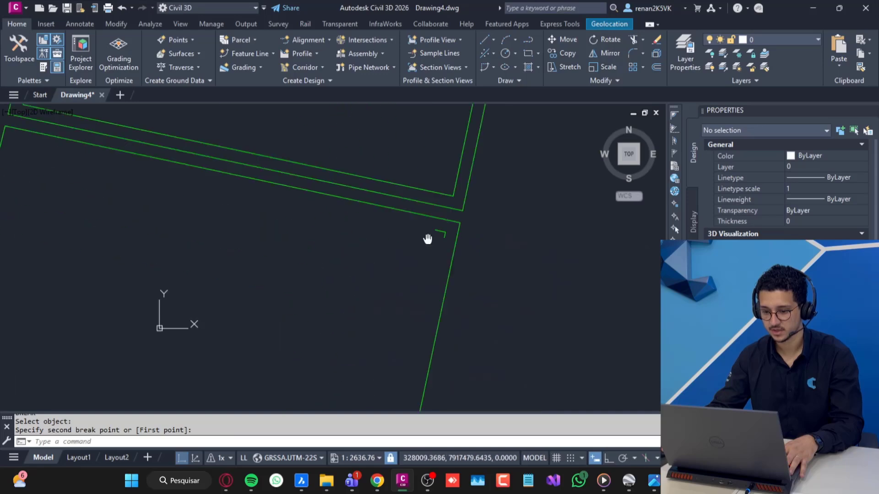
scroll(525, 179, up, 2)
key(ctrl+z)
Break the southeastern plot's inner outline on both sides of its northeast corner and delete the detached corner piece
scroll(461, 227, up, 10)
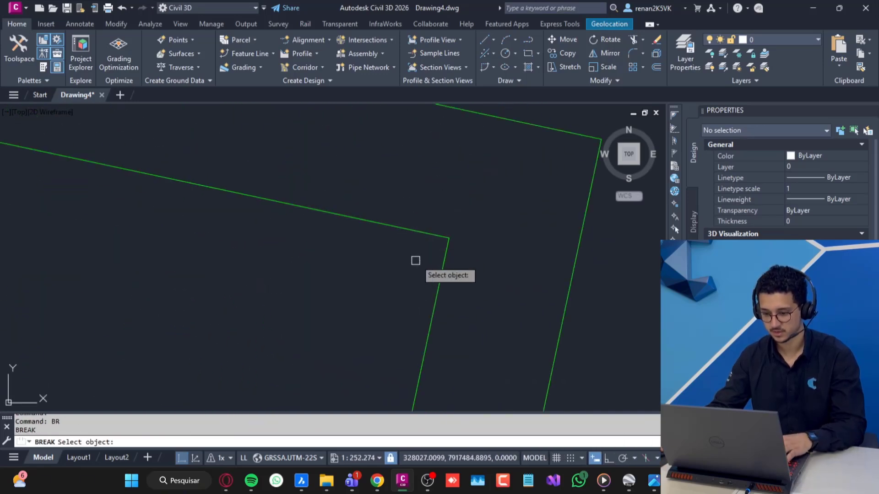
click(416, 232)
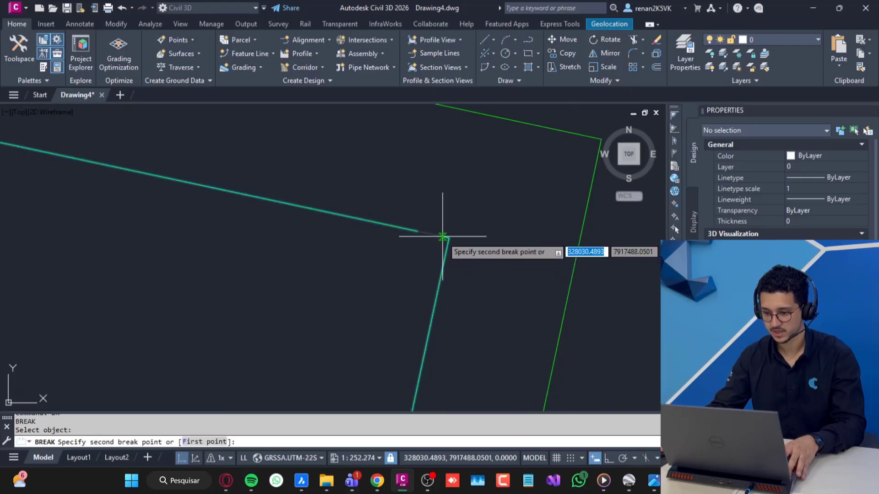
click(442, 236)
scroll(458, 250, up, 2)
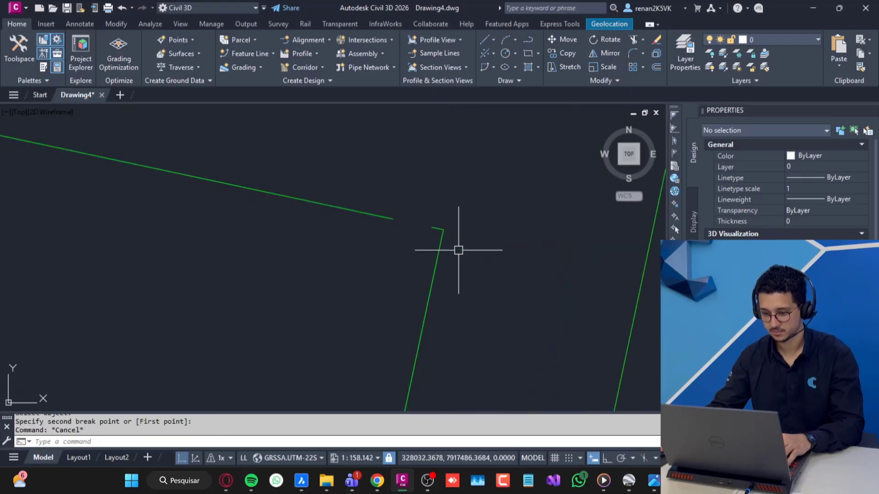
click(433, 279)
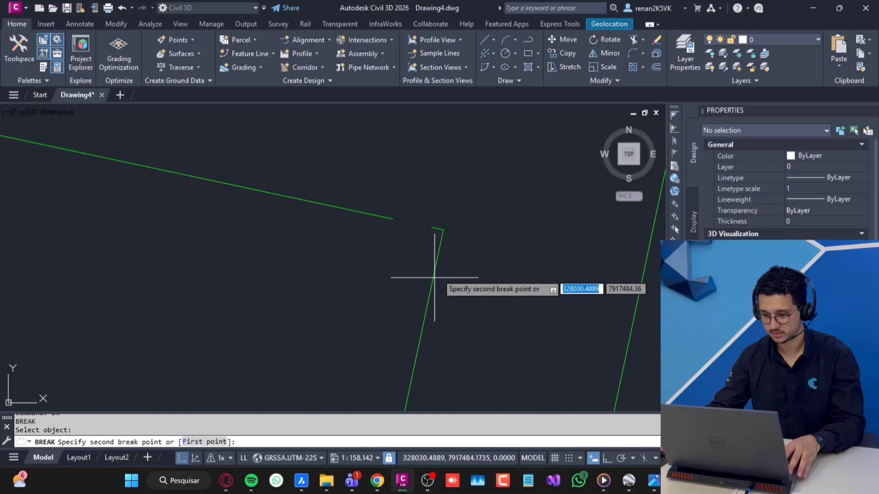
click(443, 241)
key(Escape)
click(477, 238)
click(421, 228)
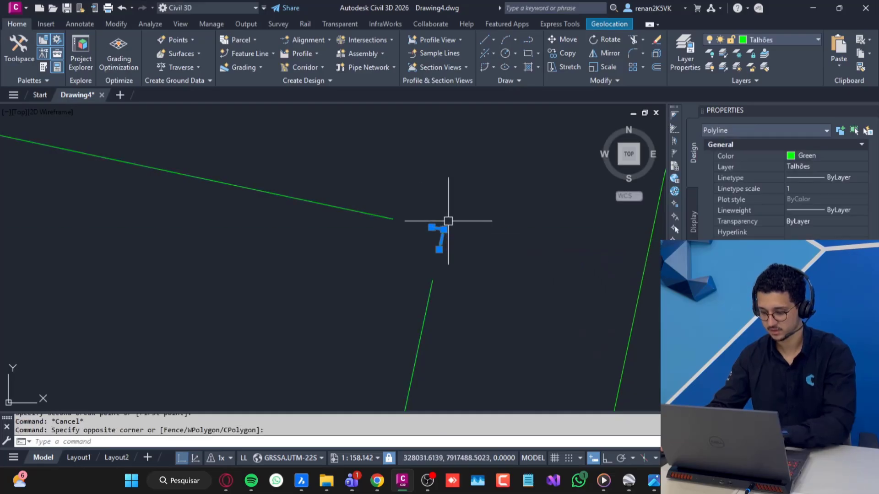
key(Delete)
Extend the cut sides of the southeastern plot's inner outline to the outer plot boundary at its corners
text(extend)
key(Return)
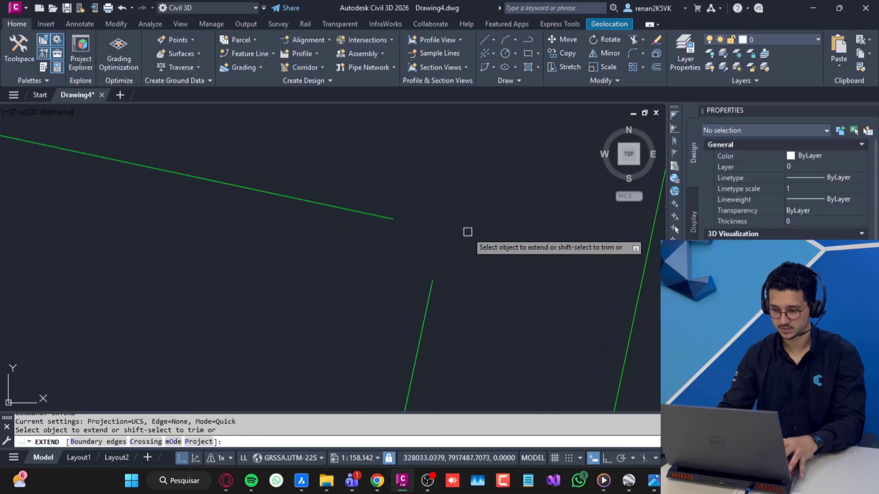
scroll(428, 281, down, 2)
scroll(407, 269, down, 2)
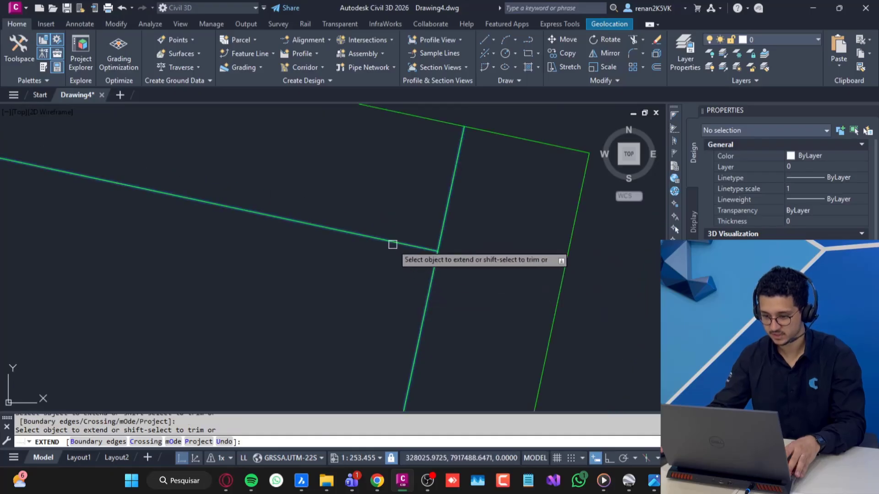
key(Escape)
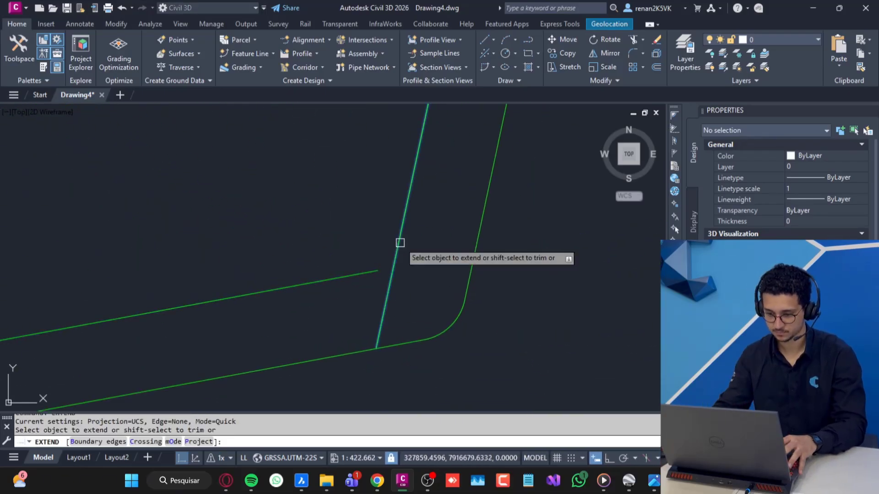
key(Escape)
scroll(400, 242, down, 12)
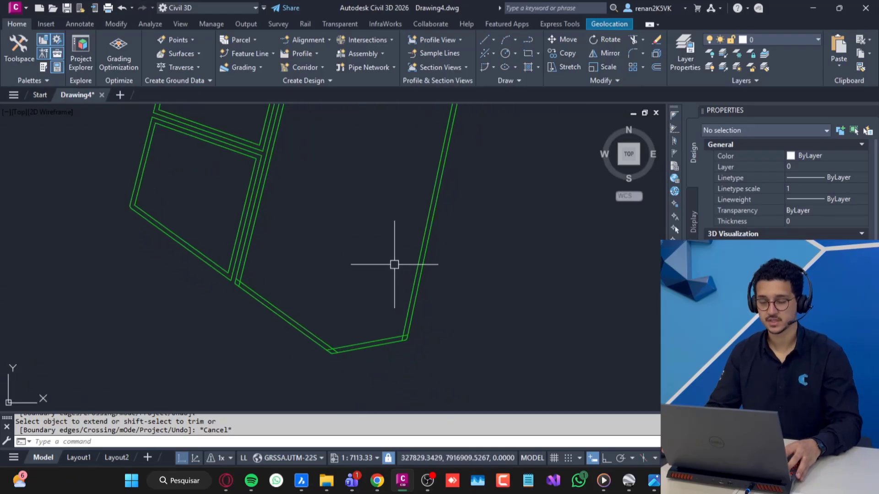
middle_drag(394, 264, 360, 330)
scroll(360, 331, down, 1)
middle_drag(381, 236, 420, 264)
scroll(425, 263, up, 3)
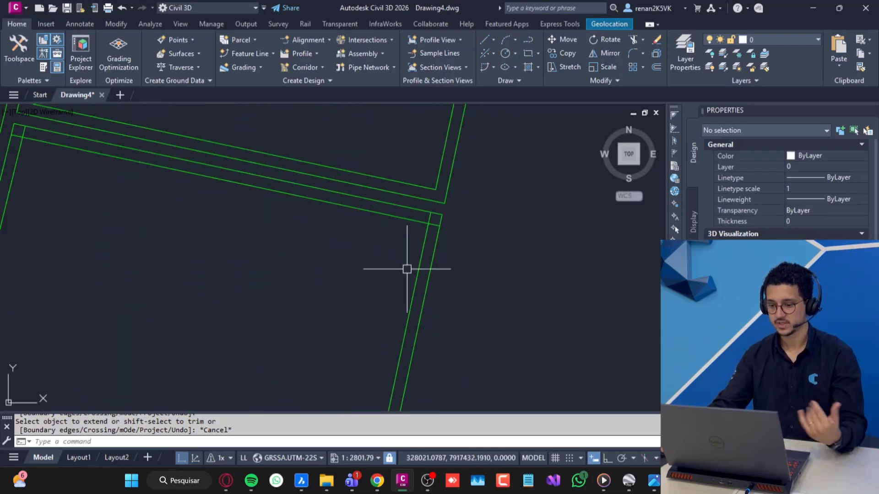
Turn the Projeto layer back on to display the blue parallel lines
click(765, 40)
click(711, 81)
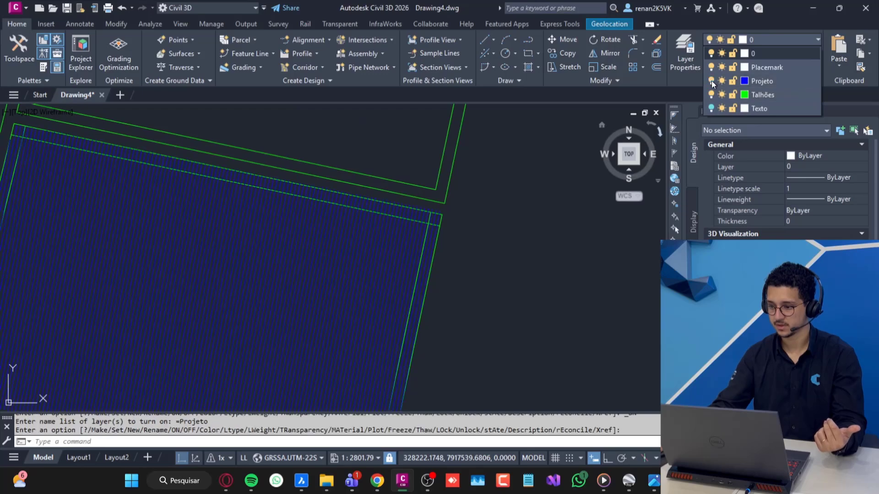
click(458, 251)
Examine where the blue lines meet the southeastern plot's northern and southern boundaries
scroll(435, 213, up, 5)
scroll(433, 215, down, 3)
middle_drag(375, 230, 488, 249)
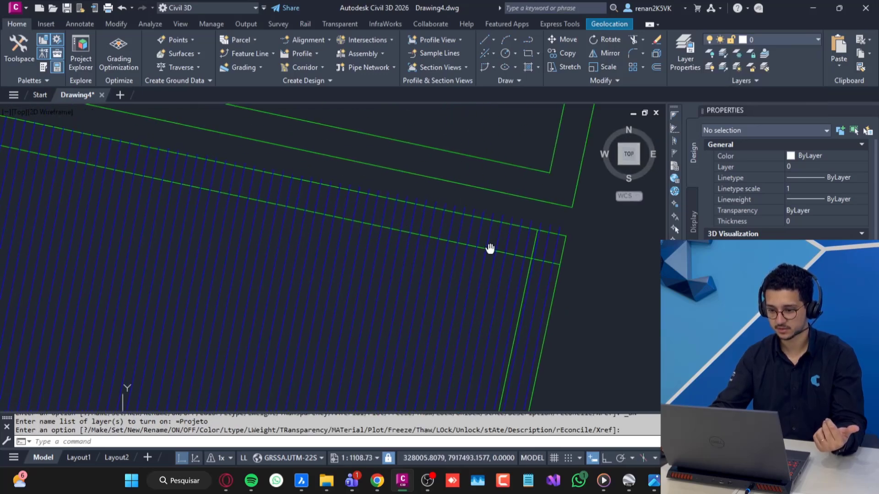
middle_drag(277, 234, 373, 244)
middle_drag(280, 204, 410, 236)
middle_drag(324, 171, 430, 200)
scroll(440, 206, up, 5)
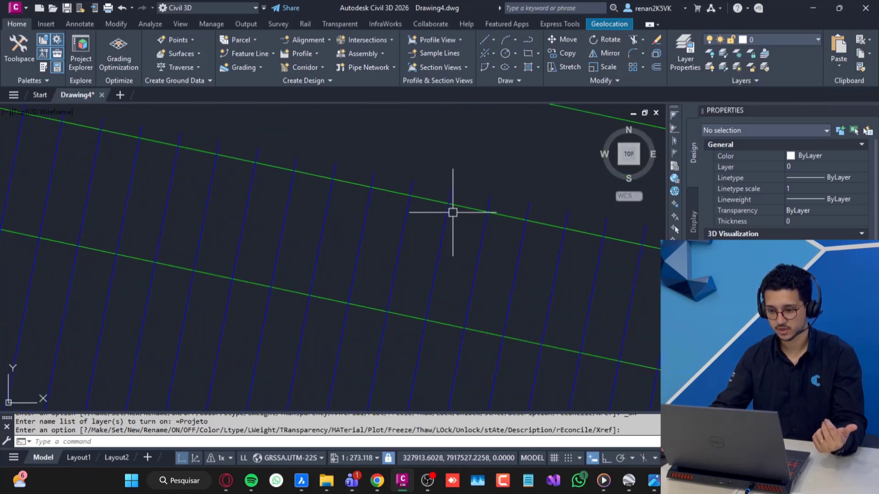
scroll(430, 206, down, 8)
scroll(422, 288, up, 4)
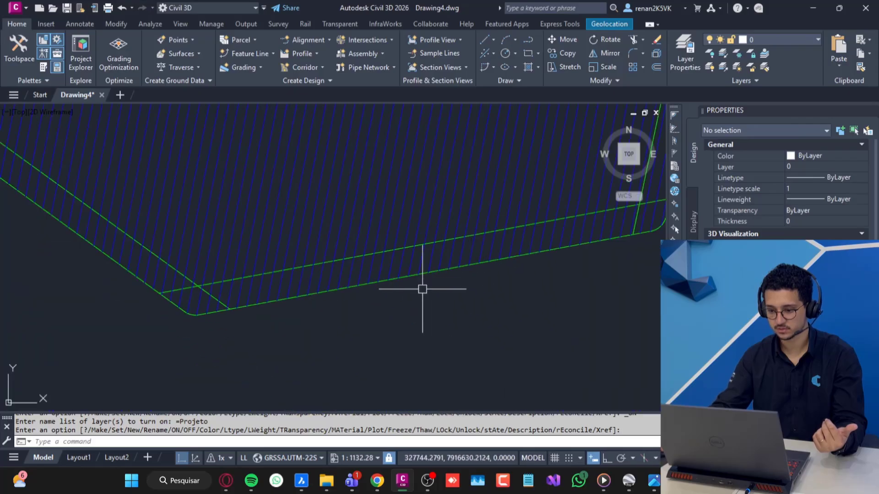
scroll(407, 279, down, 4)
scroll(453, 255, up, 1)
Try to trim the blue line ends beyond the plot's northern boundary with one long fence running west from the northeast corner
middle_drag(454, 255, 420, 397)
middle_drag(465, 194, 405, 366)
middle_drag(423, 193, 378, 392)
scroll(421, 261, up, 4)
scroll(447, 275, up, 3)
scroll(448, 282, up, 3)
text(tr)
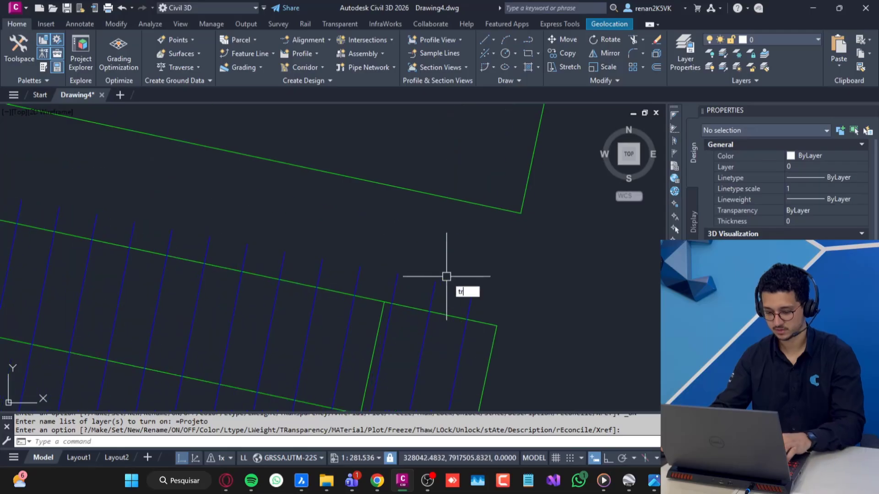
key(Return)
text(f)
key(Return)
click(494, 299)
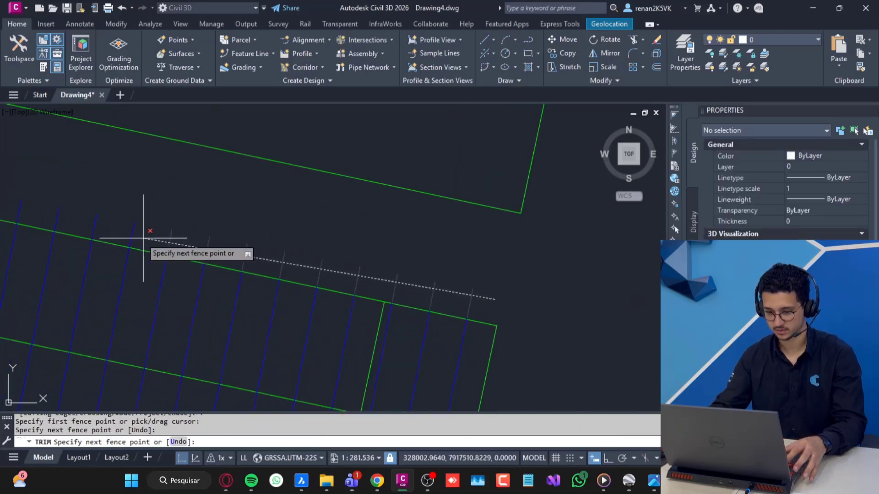
click(117, 229)
middle_drag(232, 255, 435, 275)
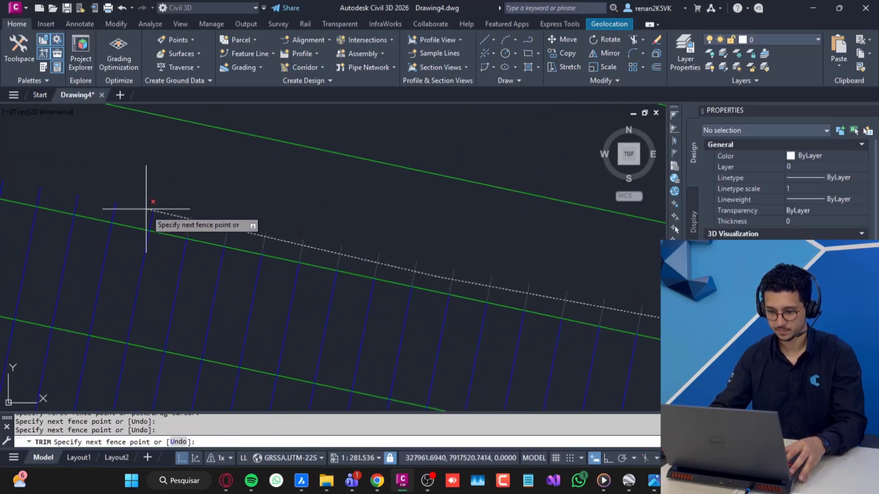
middle_drag(135, 218, 648, 323)
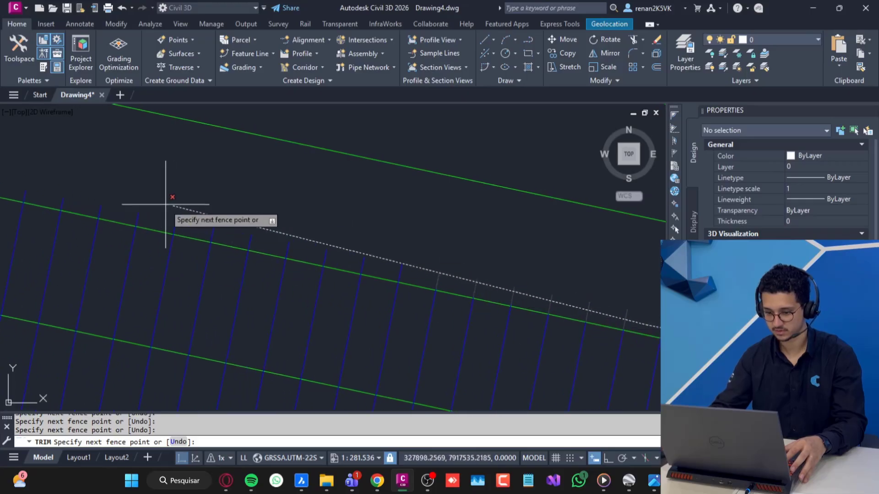
middle_drag(127, 215, 320, 245)
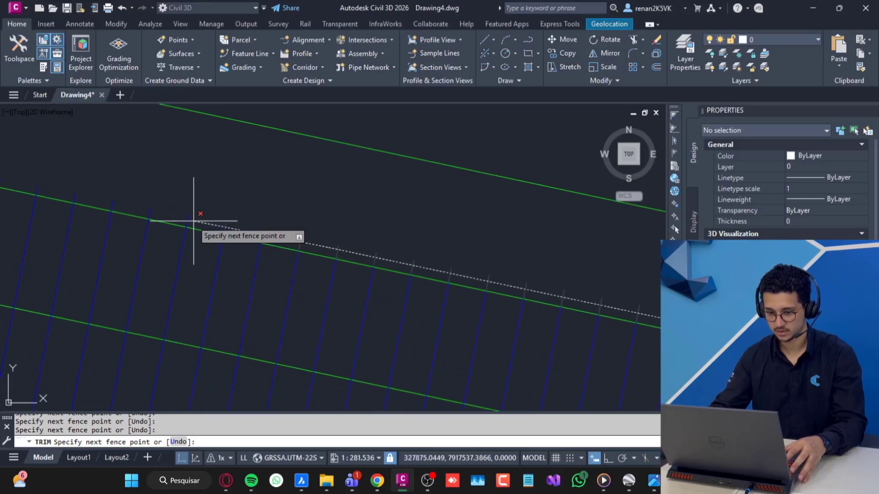
middle_drag(33, 188, 392, 259)
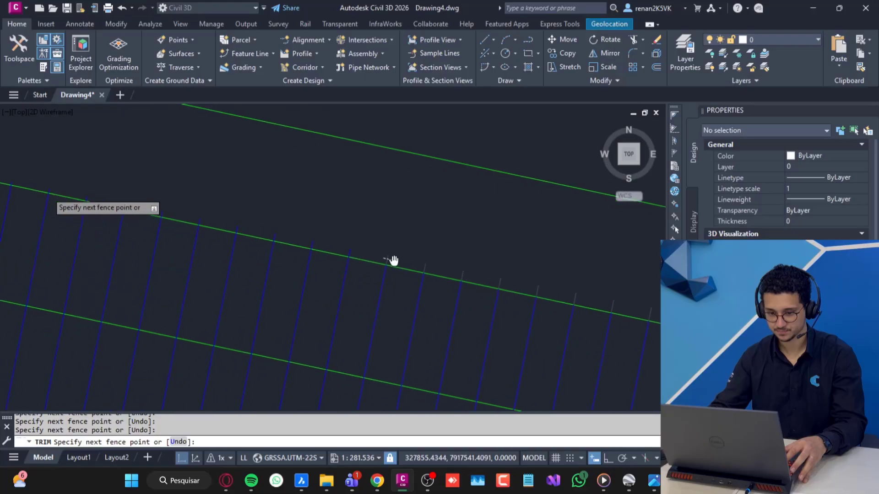
middle_drag(158, 213, 140, 209)
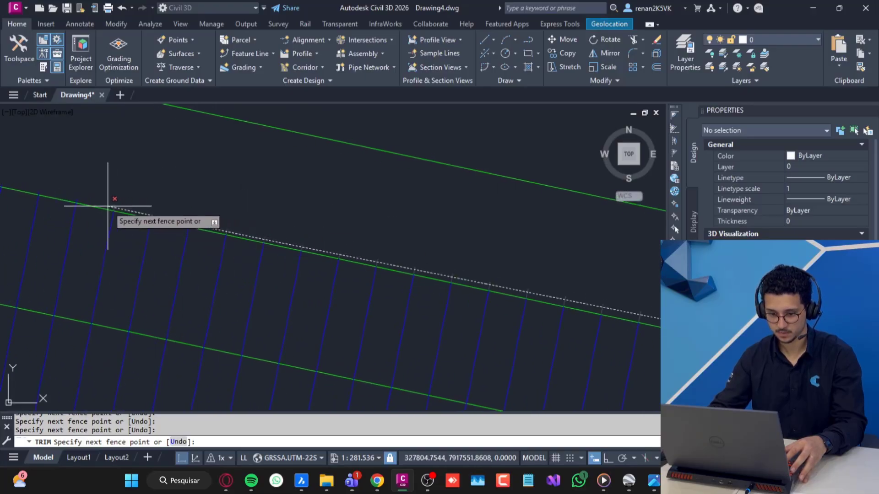
key(Return)
Trim a few overhanging line ends one by one at the northern boundary, and undo the whole trim
scroll(237, 205, up, 6)
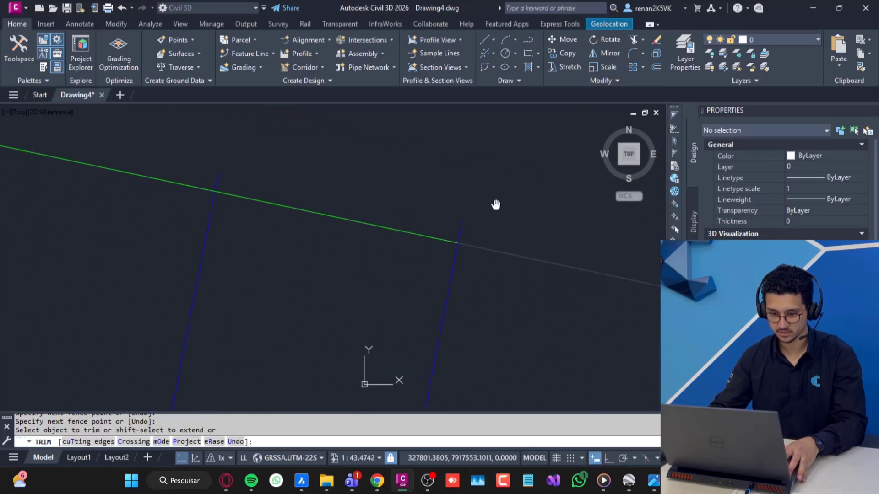
click(464, 225)
click(218, 177)
scroll(102, 119, down, 2)
middle_drag(102, 119, 543, 278)
click(466, 280)
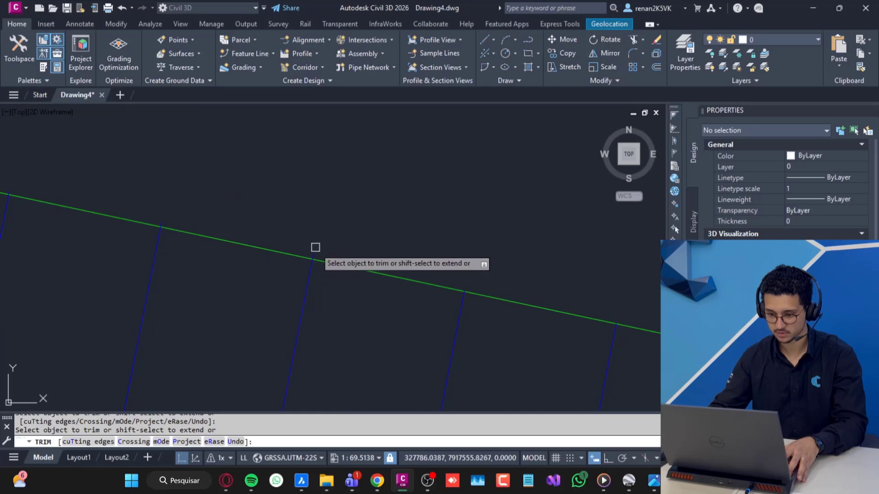
key(ctrl+z)
Try again to fence-trim the line ends beyond the northern boundary, starting at the plot's northeast corner
scroll(434, 194, down, 4)
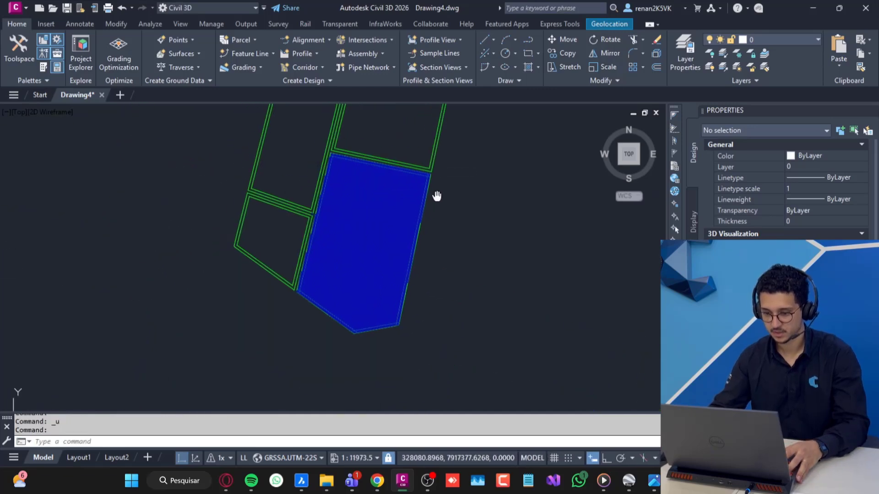
scroll(436, 209, up, 10)
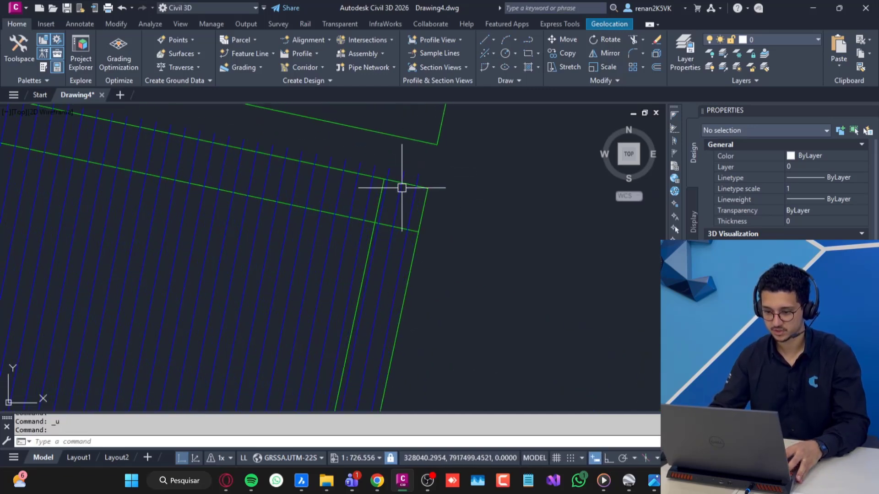
scroll(430, 225, up, 3)
text(tr)
key(Return)
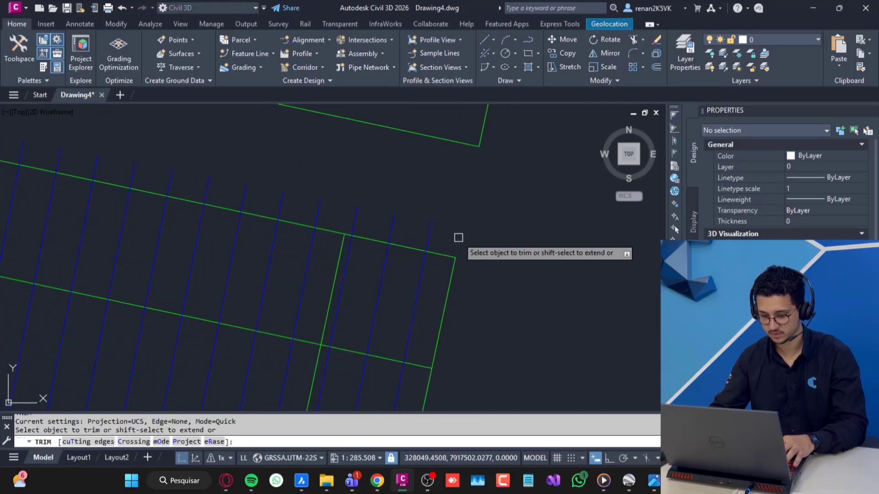
text(f)
key(Return)
click(457, 239)
middle_drag(218, 178, 526, 208)
scroll(315, 167, down, 1)
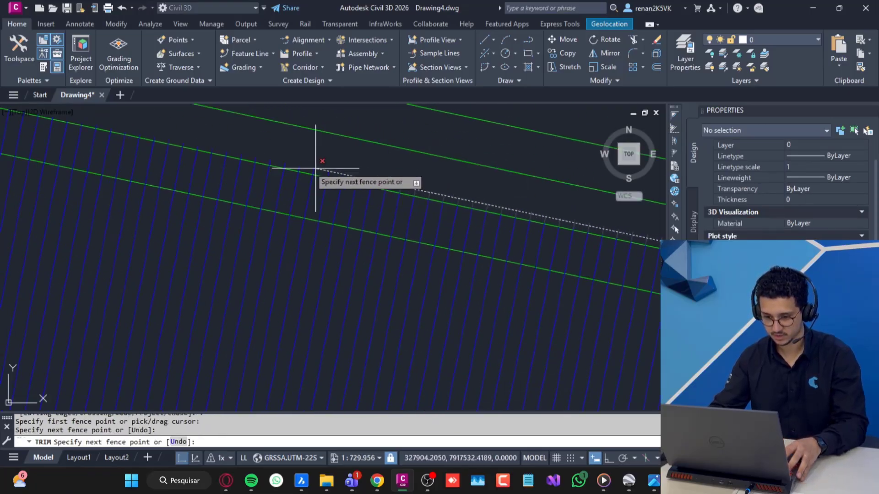
scroll(201, 156, up, 5)
scroll(195, 159, down, 5)
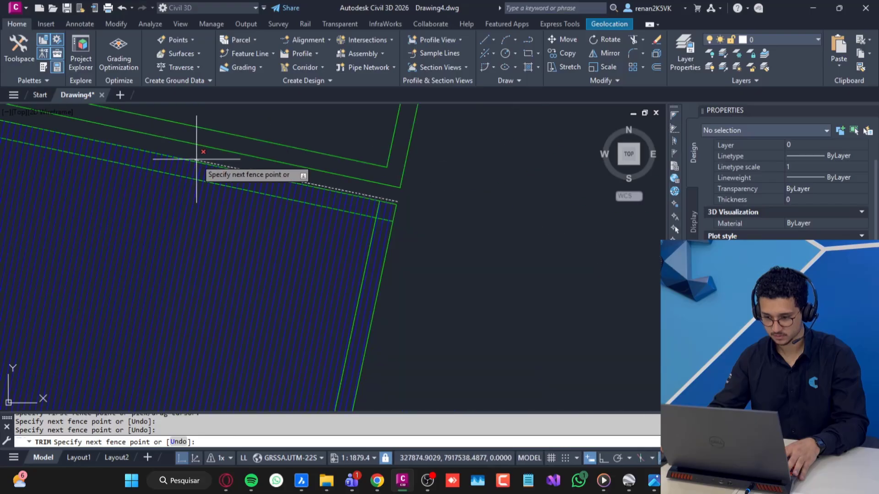
key(Return)
Try to trim the next overhanging line ends farther west along the northern boundary with a second fence
scroll(133, 128, up, 3)
scroll(385, 259, up, 5)
text(f)
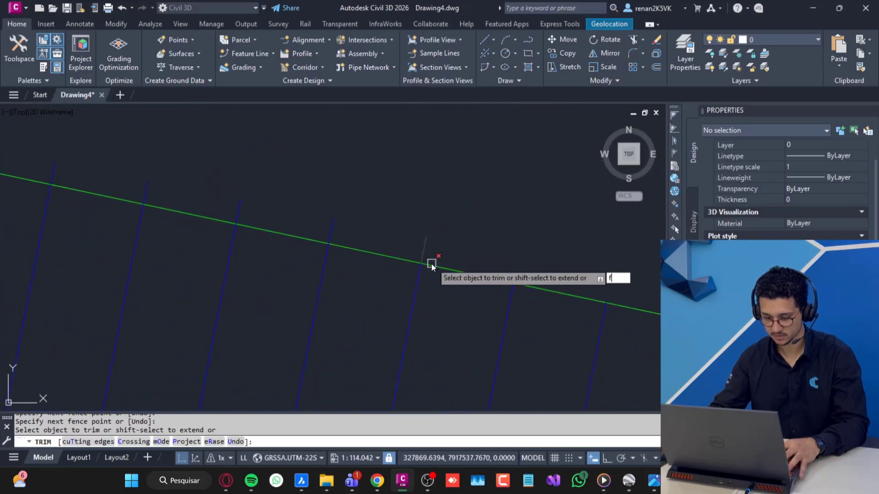
key(Return)
click(445, 260)
click(192, 197)
scroll(158, 182, down, 5)
middle_drag(153, 181, 541, 271)
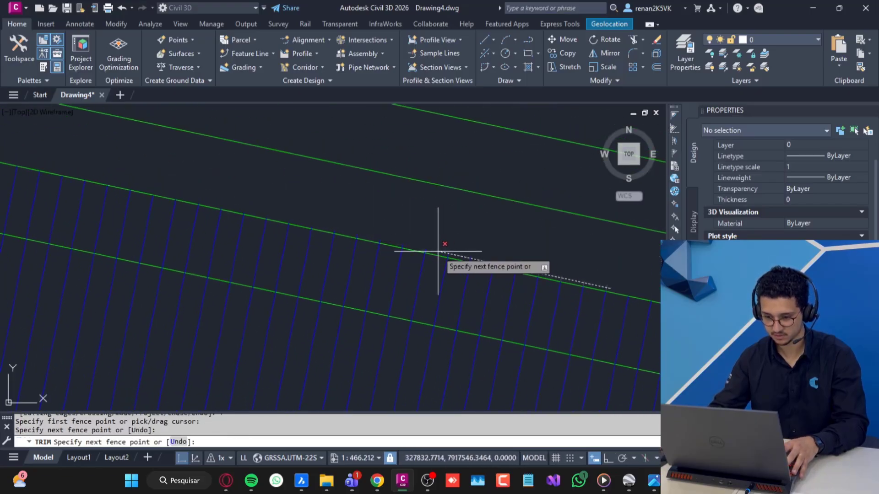
scroll(392, 244, up, 5)
key(Return)
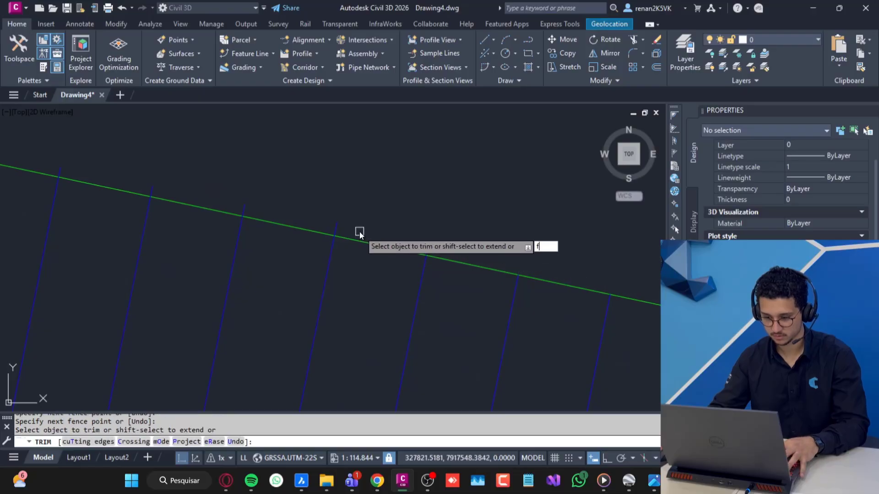
Try a short third fence trim on the following line ends, and undo all the fence trims
key(Return)
click(360, 232)
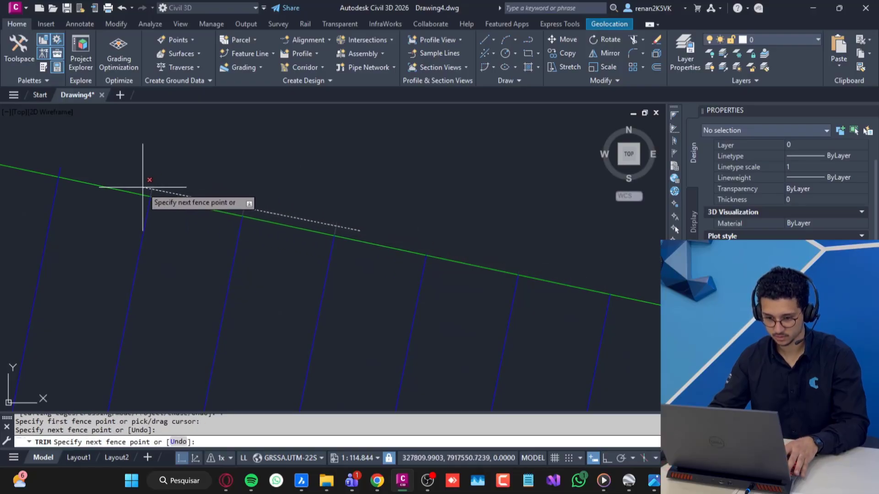
key(Return)
scroll(204, 171, down, 8)
key(Escape)
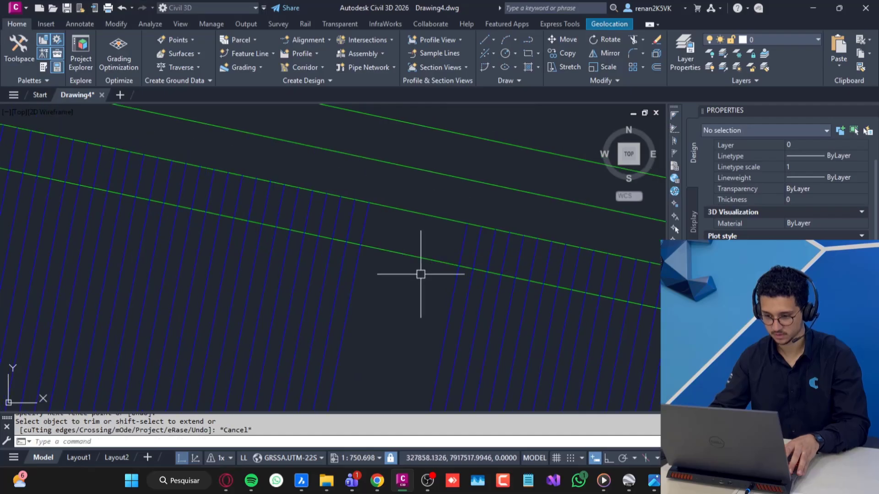
key(ctrl+z)
Trim the first group of blue line ends beyond the northern boundary with a short fence starting at the northeast corner
scroll(406, 229, up, 5)
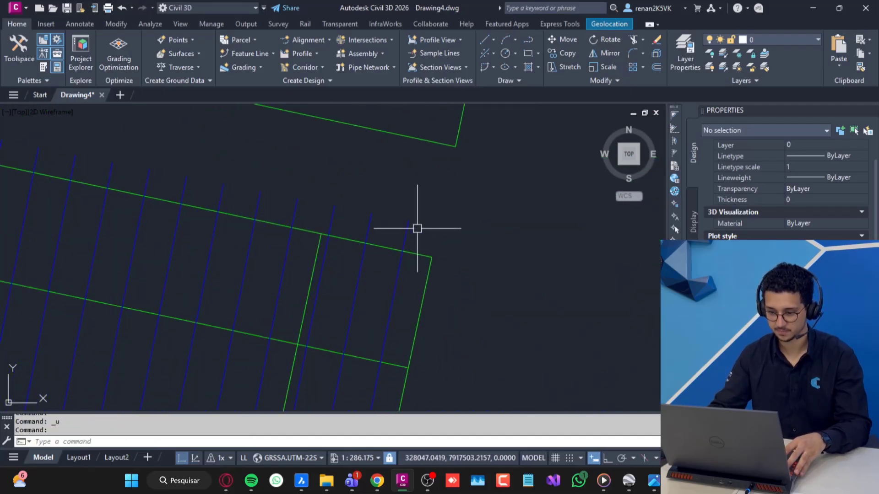
text(trim)
key(Return)
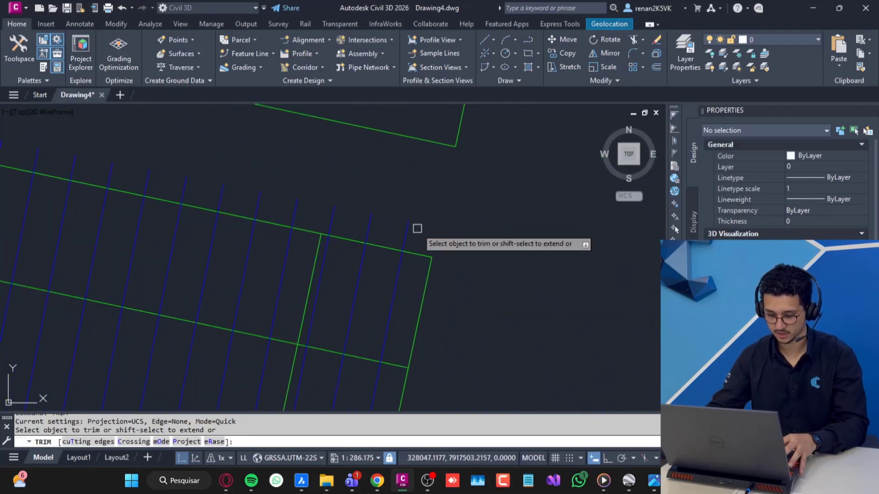
text(f)
key(Return)
click(420, 234)
click(85, 172)
middle_drag(85, 172, 196, 194)
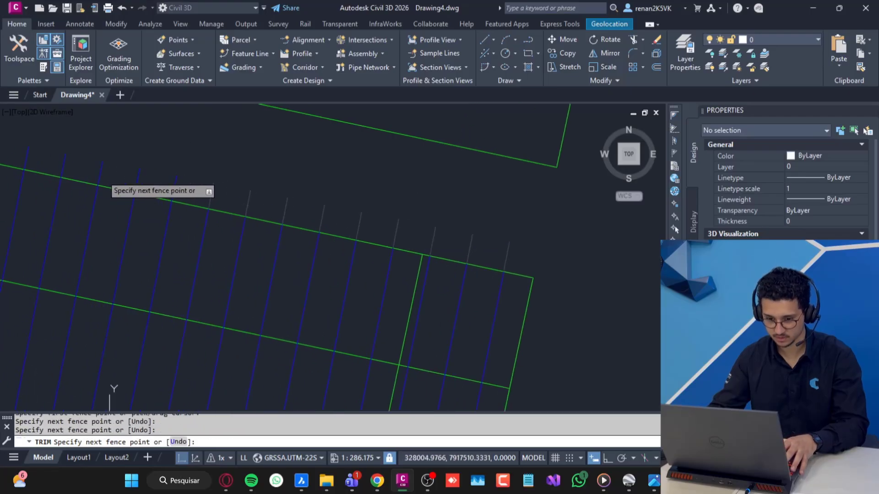
key(Return)
Fence-trim the adjacent group of line ends to the west above the northern boundary and finish the trim
key(Return)
text(f)
key(Return)
click(196, 193)
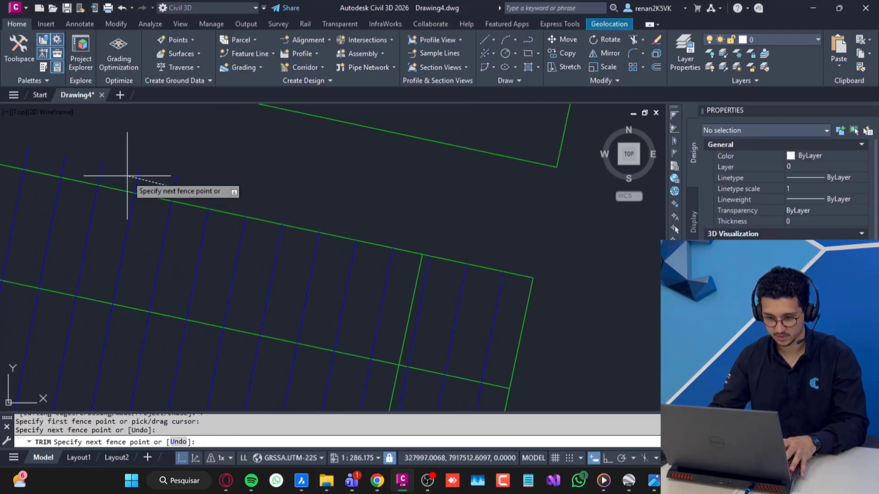
click(20, 157)
middle_drag(45, 158, 288, 234)
key(Return)
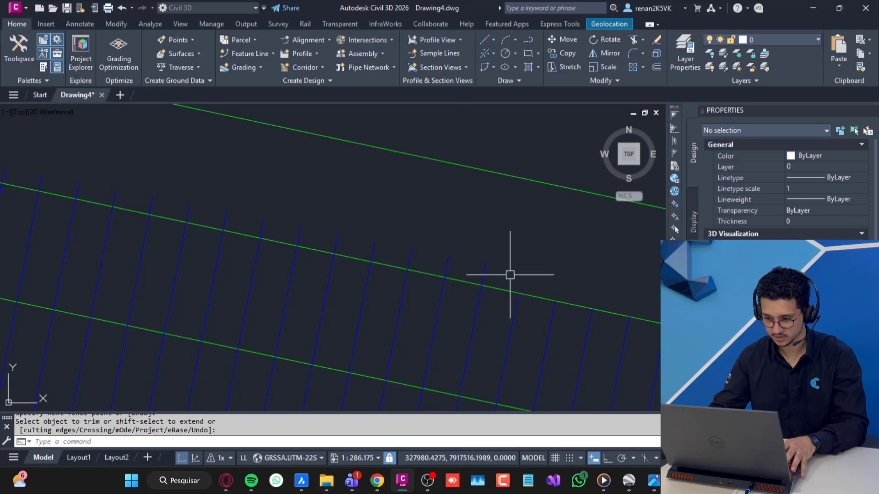
key(Escape)
text(fillet)
key(Return)
click(486, 276)
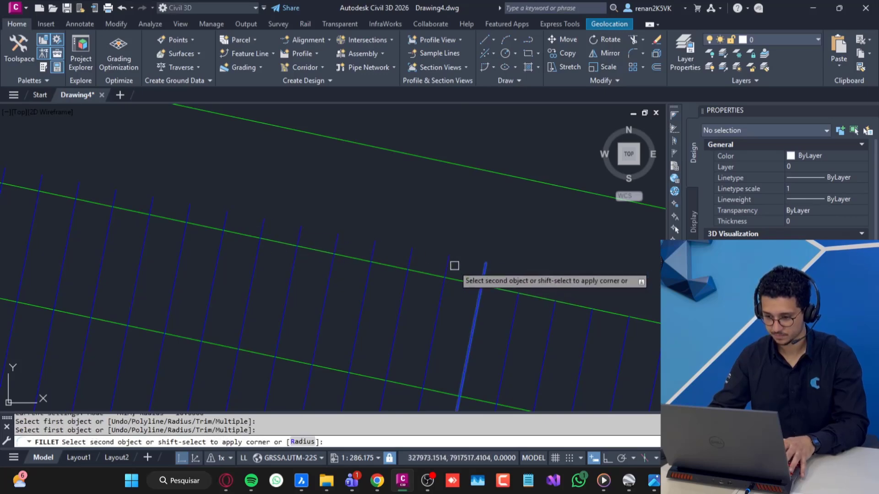
key(Escape)
Continue trimming west of the already trimmed lines, cutting the next overhanging ends at the northern boundary with a new fence
scroll(469, 260, down, 6)
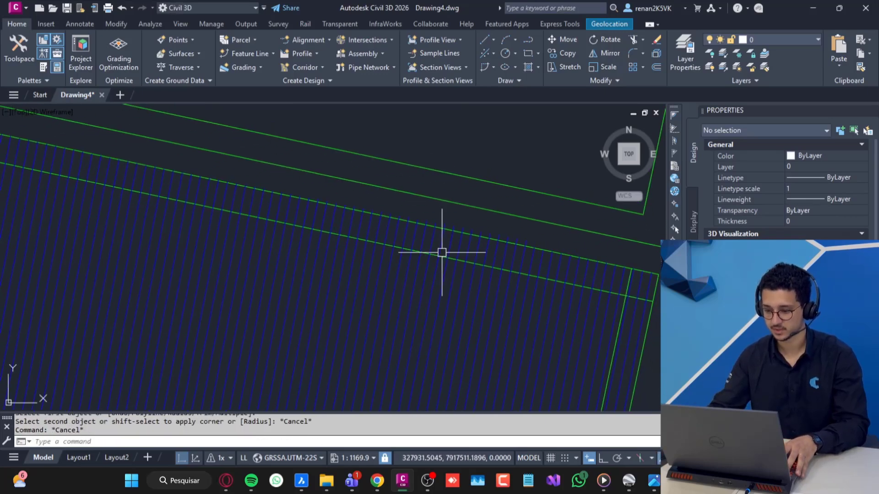
scroll(416, 247, up, 2)
text(trim)
key(Return)
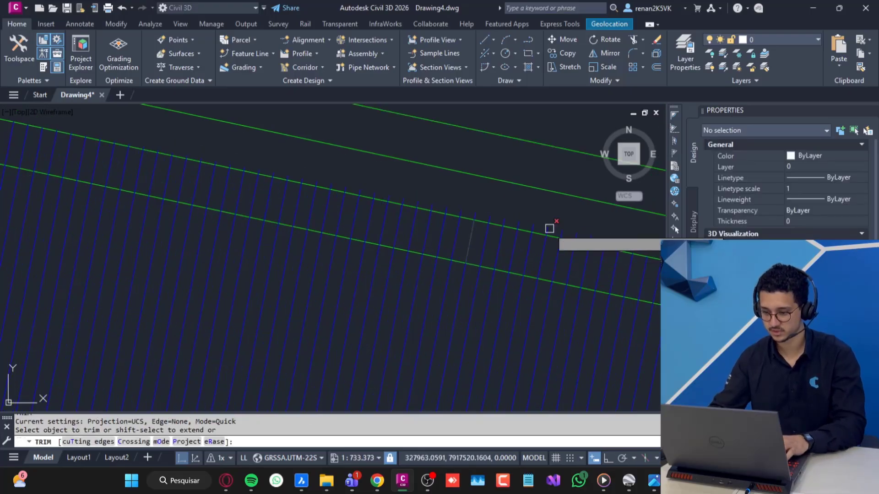
scroll(529, 244, up, 2)
text(f)
key(Return)
click(511, 254)
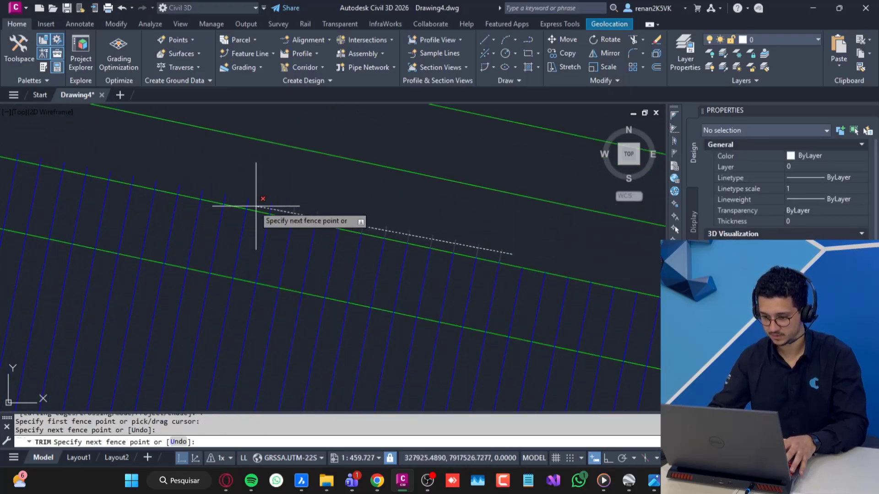
key(Return)
Fence-trim another short run of blue line ends farther west, at the middle of the northern boundary
scroll(404, 239, up, 4)
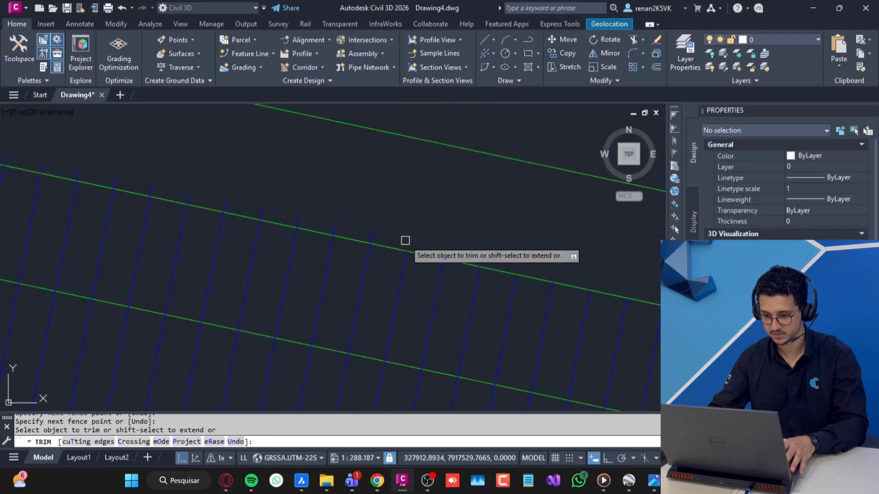
text(f)
key(Return)
click(374, 231)
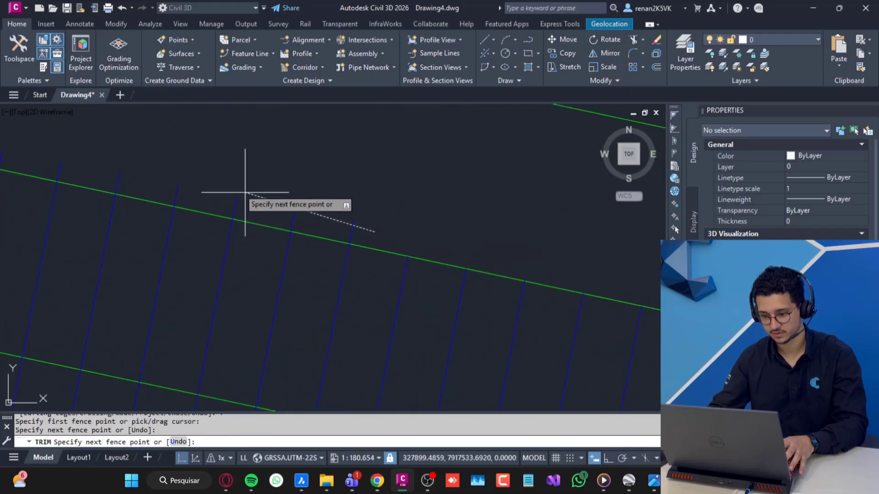
click(48, 168)
key(Return)
scroll(506, 281, down, 2)
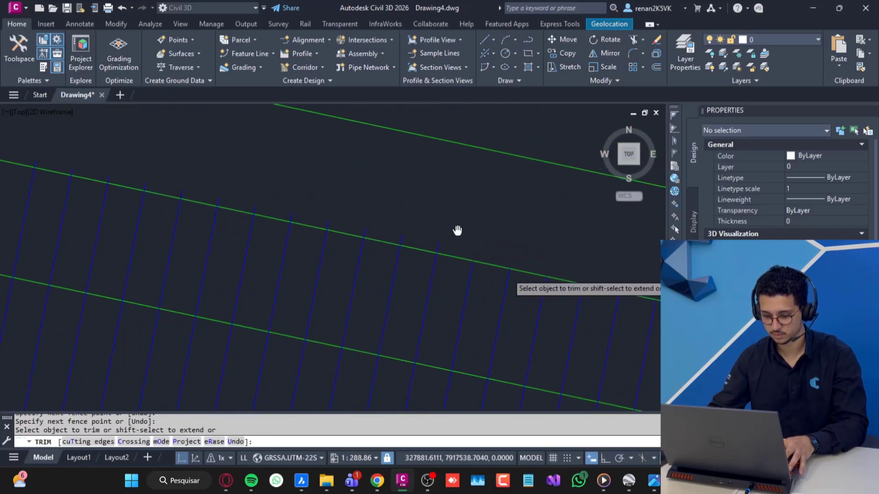
Fence-trim the next overhanging blue line ends, continuing west along the northern boundary from the last trimmed group
text(f)
key(Return)
click(446, 242)
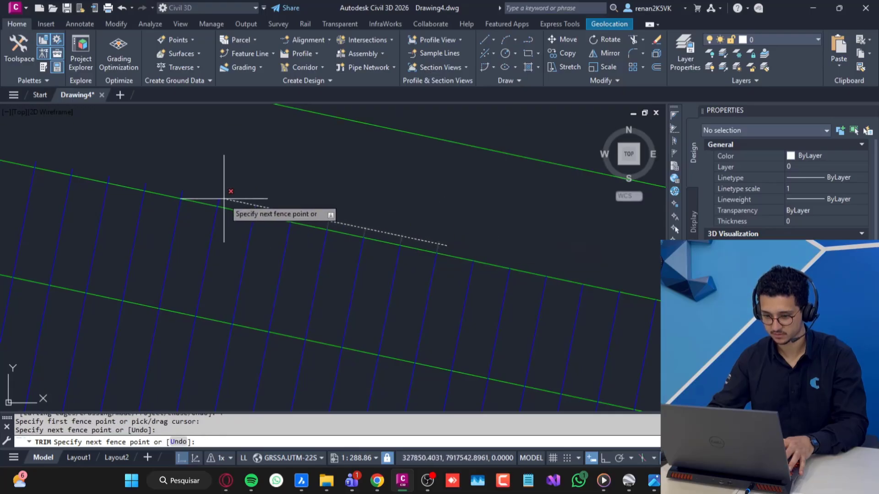
click(222, 196)
key(Return)
scroll(326, 198, up, 2)
Cut the adjoining westward run of blue line ends at the northern boundary with another trim fence
text(f)
key(Return)
click(353, 244)
click(89, 190)
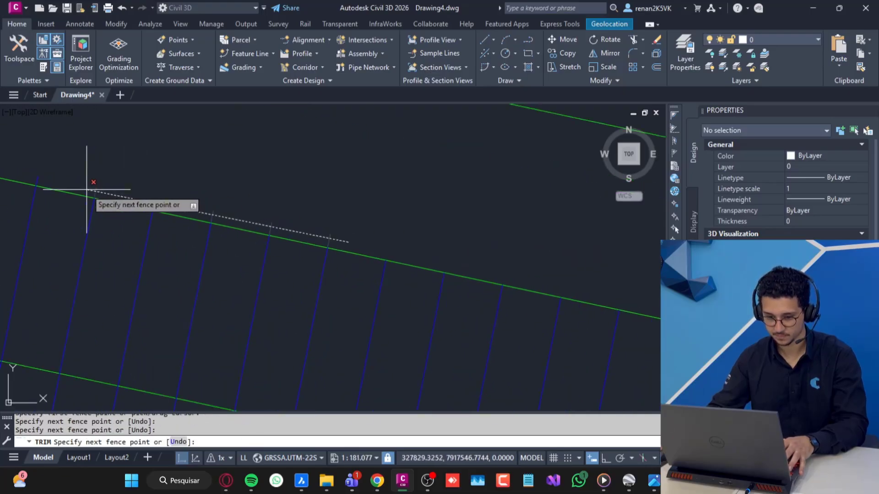
key(Return)
Extend the trimming farther west with one more short fence just above the northern boundary
text(f)
key(Return)
click(382, 264)
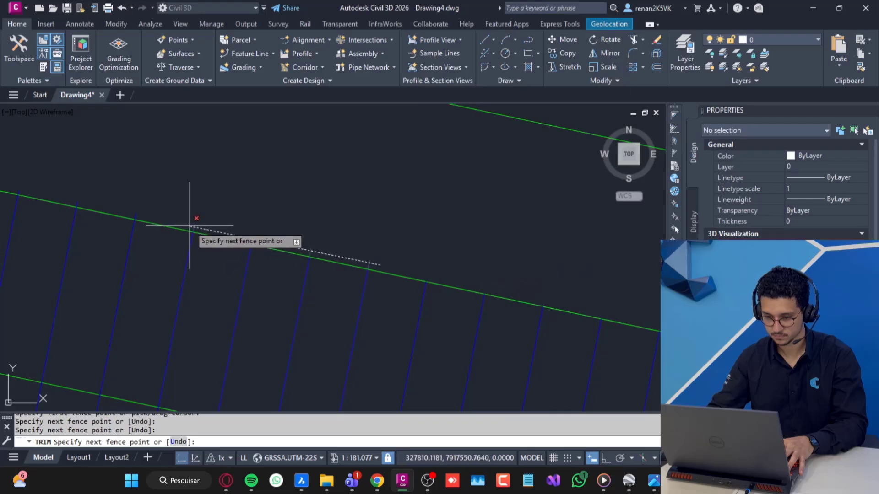
click(190, 225)
key(Return)
scroll(321, 233, up, 5)
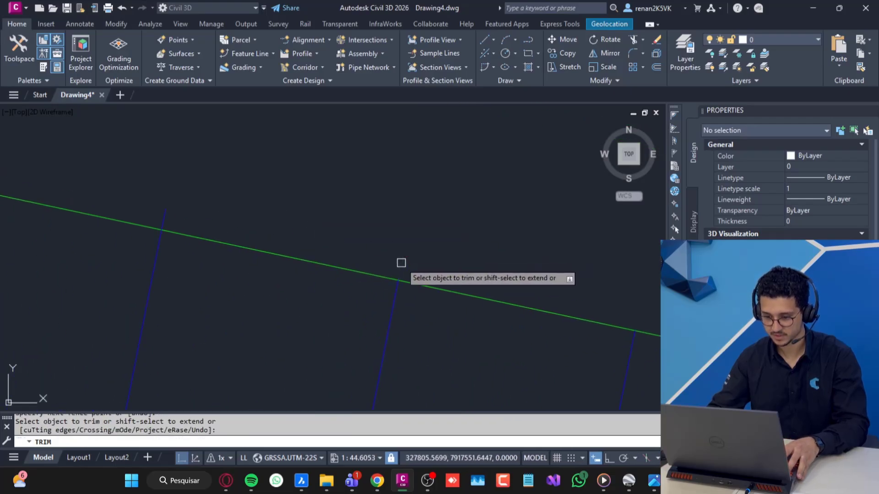
Trim the leftover blue line ends individually where they cross the northern boundary, check the plot's edges, and end the trim
scroll(455, 233, down, 2)
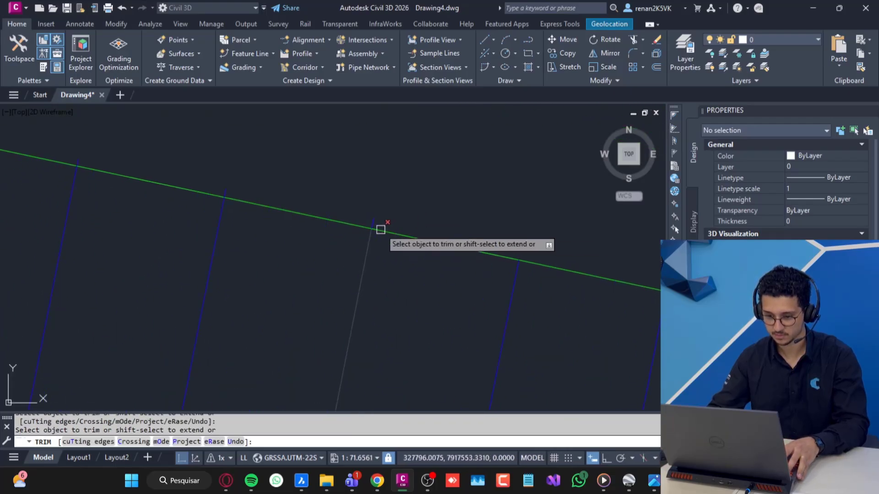
scroll(69, 139, up, 2)
middle_drag(118, 162, 197, 179)
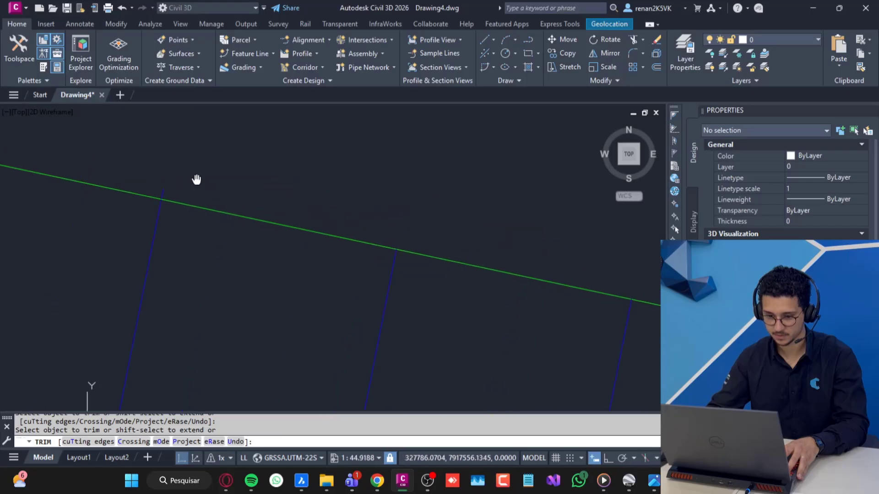
scroll(243, 191, up, 4)
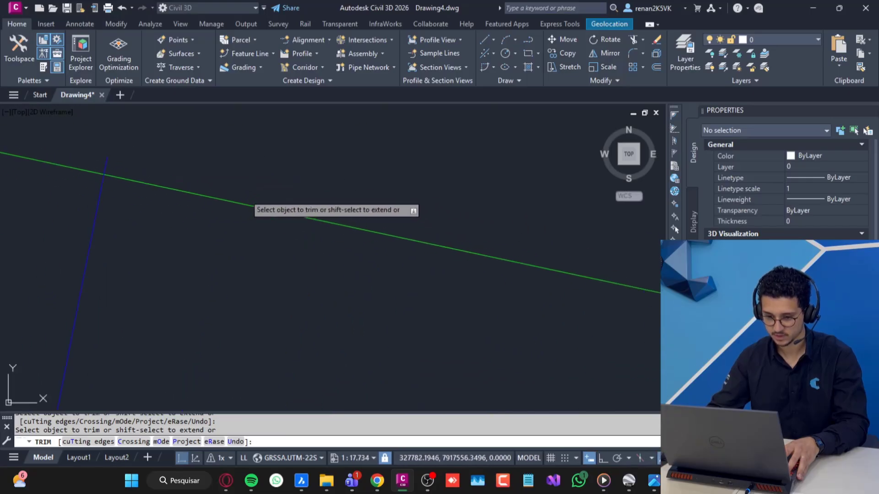
scroll(108, 160, up, 4)
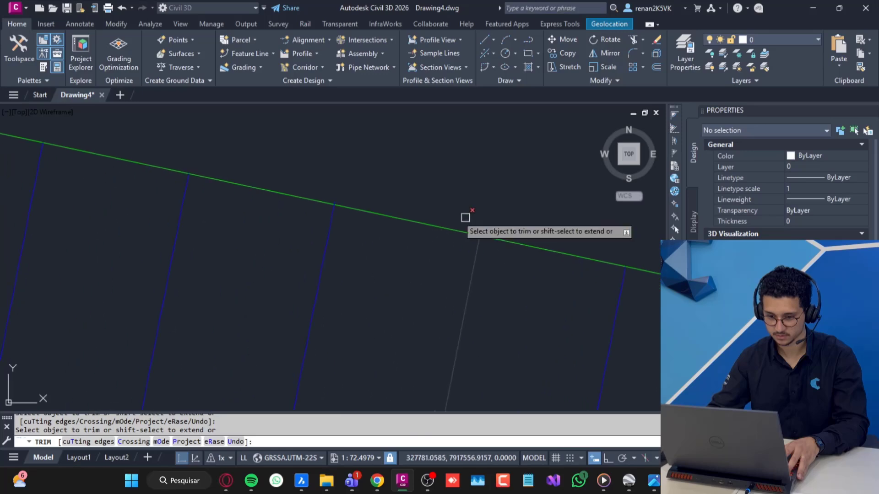
scroll(247, 169, down, 14)
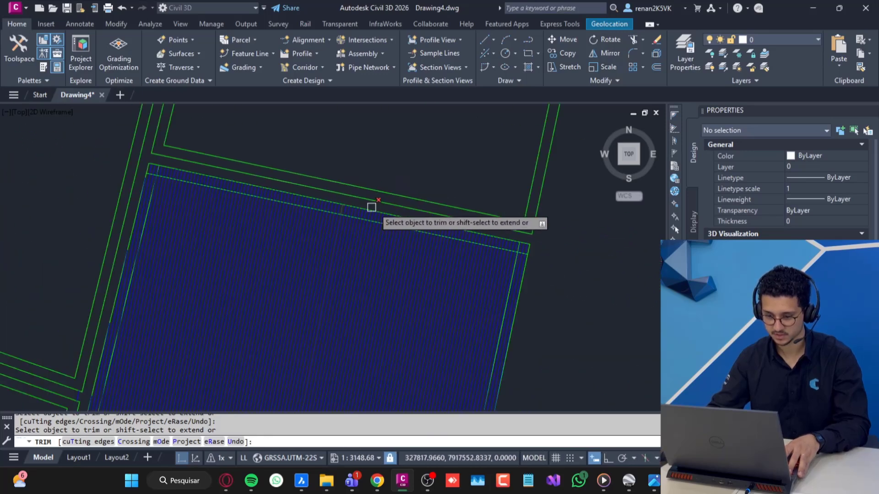
mouse_move(473, 270)
middle_down()
mouse_move(486, 208)
mouse_move(460, 139)
middle_up()
middle_drag(485, 251, 502, 103)
key(Escape)
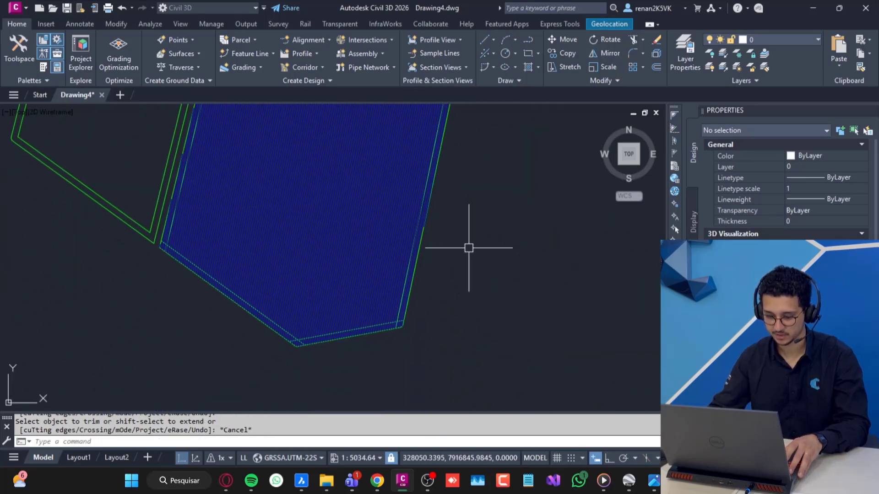
Turn on the Texto layer to display the plot names and areas
scroll(453, 325, down, 4)
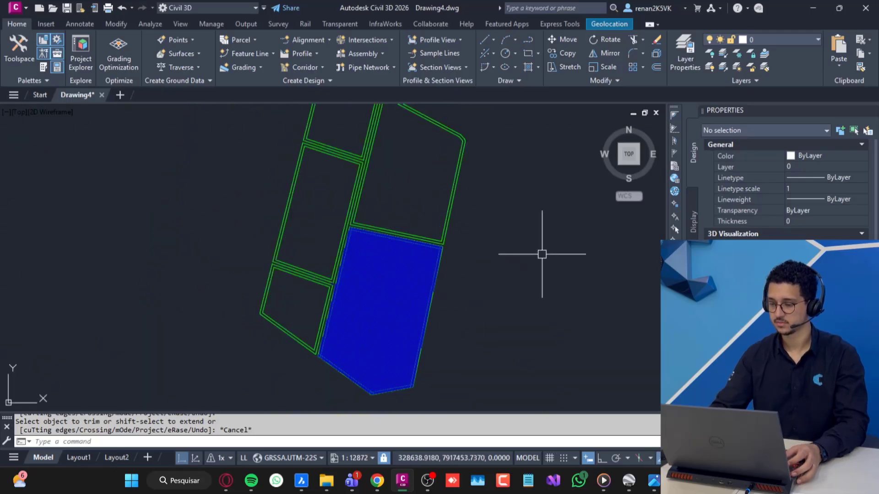
middle_drag(519, 281, 455, 232)
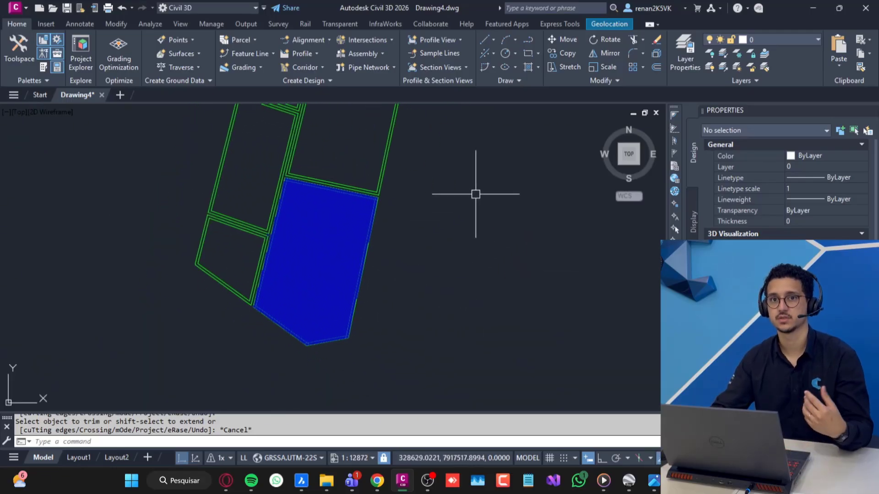
click(769, 40)
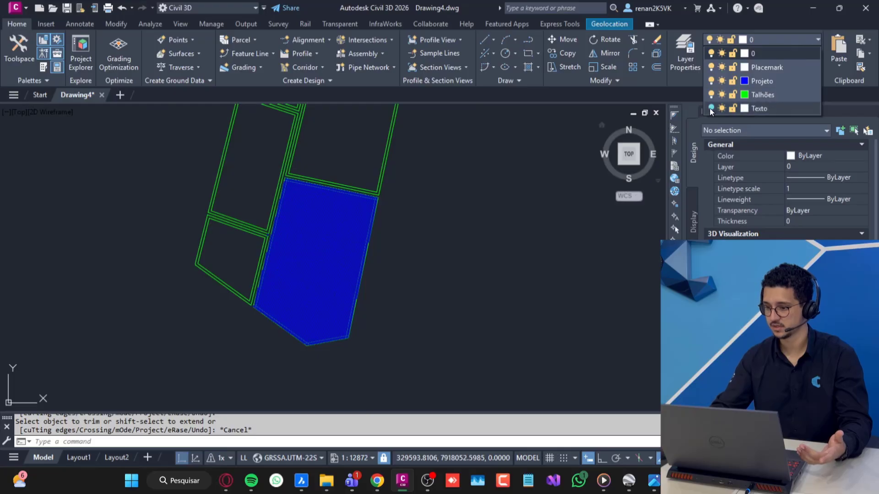
click(711, 109)
click(455, 230)
middle_drag(371, 217, 329, 188)
scroll(275, 249, up, 3)
scroll(339, 232, down, 2)
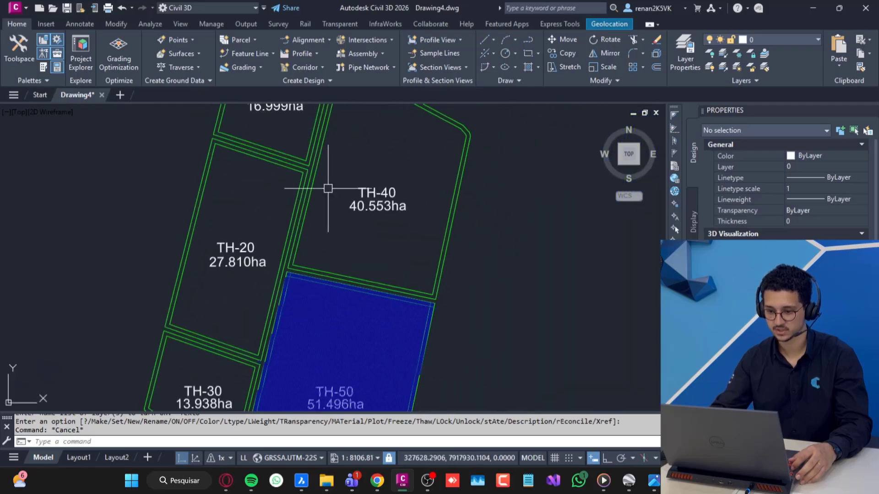
Turn the Projeto layer off to view the plots without the blue lines, and switch it back on
scroll(358, 215, down, 1)
middle_drag(417, 260, 418, 235)
click(787, 38)
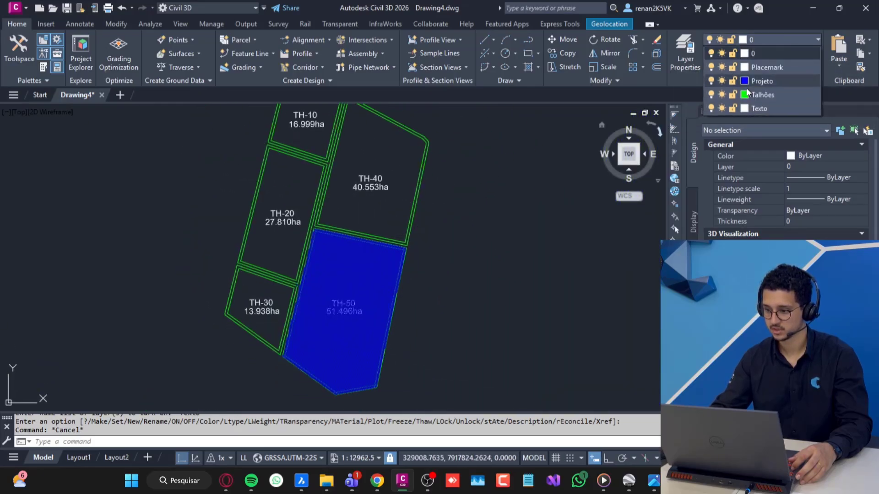
click(711, 81)
scroll(489, 289, down, 2)
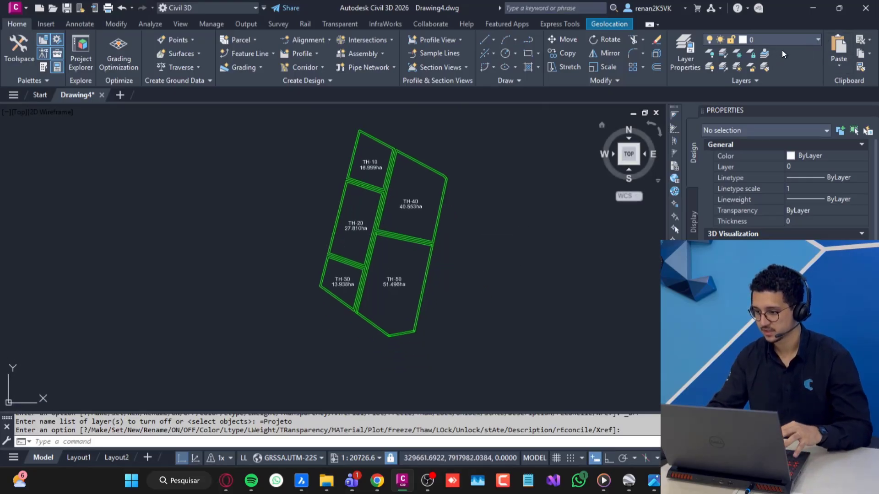
click(788, 40)
click(711, 81)
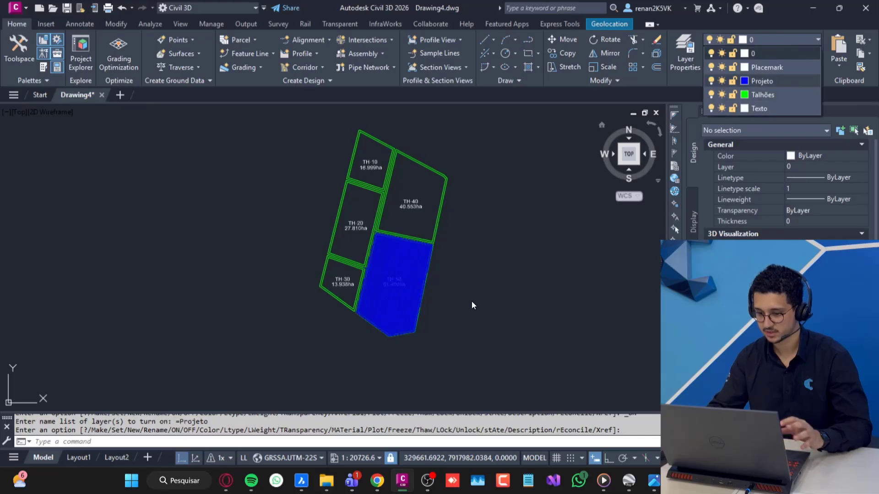